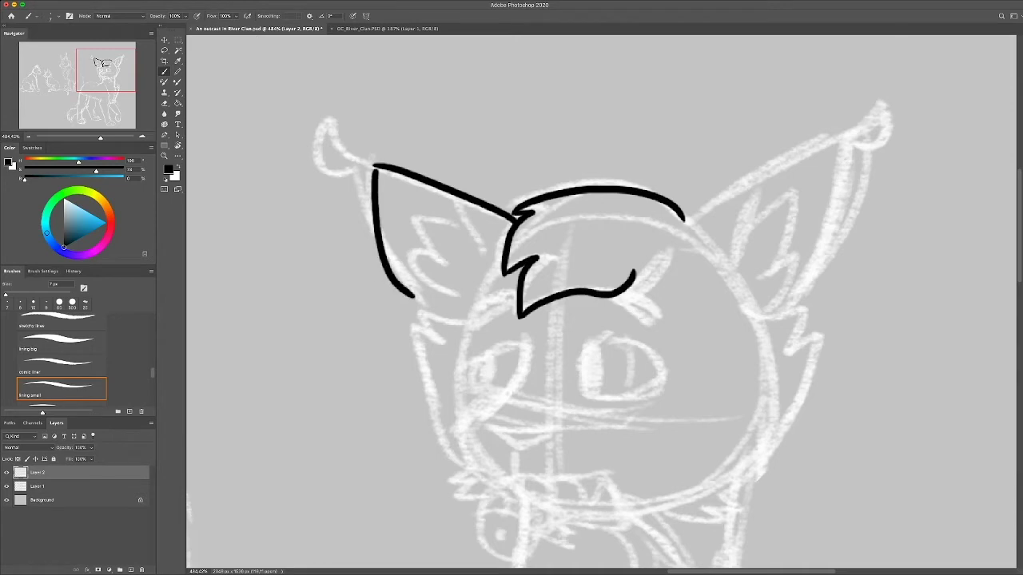
Ink the outer edge of the cat's left ear and the jagged cheek fur below it with the small lining brush
{"action": "key", "text": "ctrl+z"}
{"action": "mouse_move", "coordinate": [374, 166]}
{"action": "left_mouse_down"}
{"action": "mouse_move", "coordinate": [464, 319]}
{"action": "mouse_move", "coordinate": [428, 356]}
{"action": "left_mouse_up"}
{"action": "left_click_drag", "start_coordinate": [559, 400], "coordinate": [535, 272]}
{"action": "key", "text": "ctrl+z"}
{"action": "left_click_drag", "start_coordinate": [385, 189], "coordinate": [440, 364]}
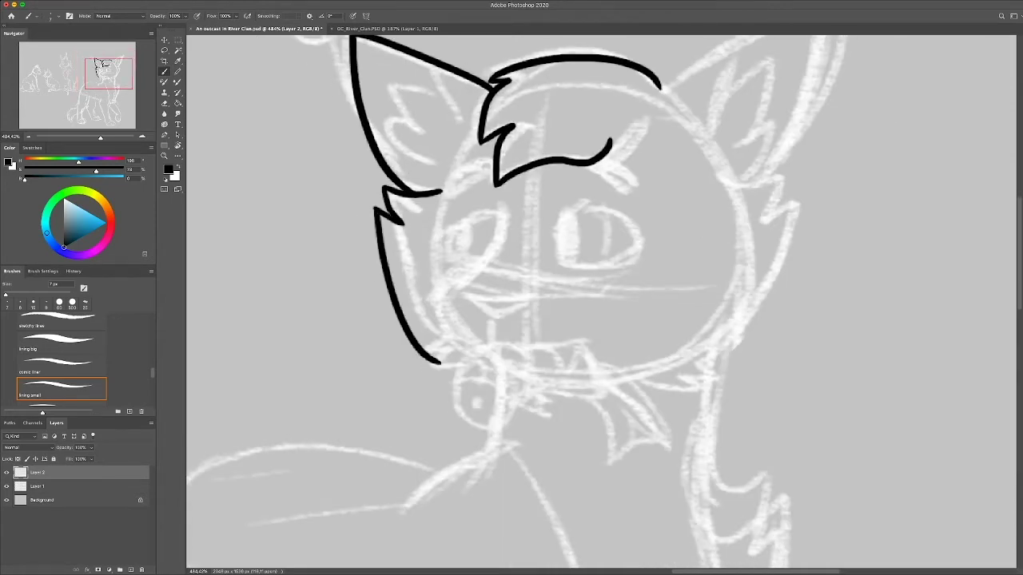
Ink the cat's nose bridge, triangular nose, muzzle curve and upper mouth line
{"action": "mouse_move", "coordinate": [503, 206]}
{"action": "left_mouse_down"}
{"action": "mouse_move", "coordinate": [461, 282]}
{"action": "mouse_move", "coordinate": [529, 293]}
{"action": "left_mouse_up"}
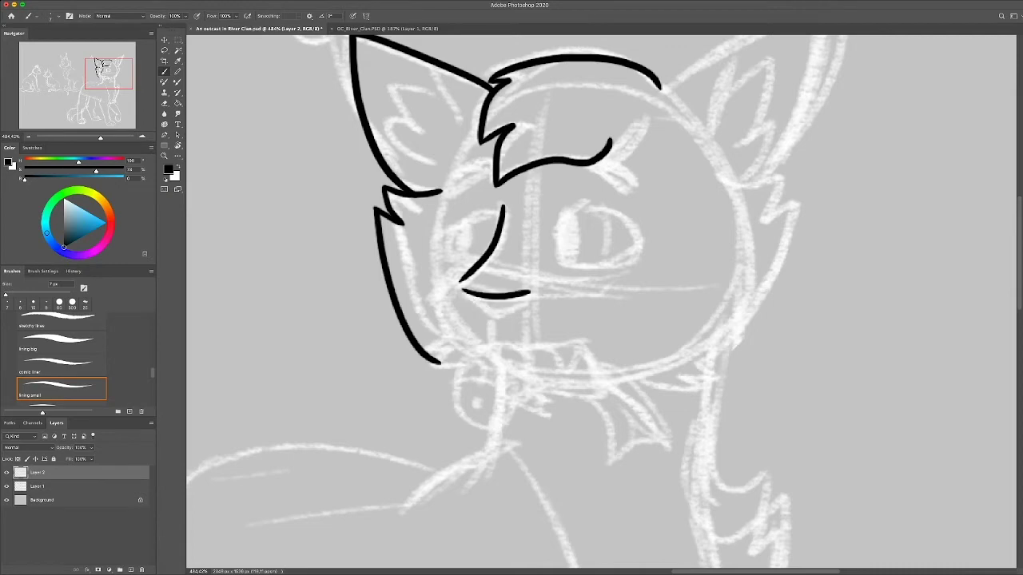
{"action": "mouse_move", "coordinate": [463, 291]}
{"action": "left_mouse_down"}
{"action": "mouse_move", "coordinate": [527, 294]}
{"action": "mouse_move", "coordinate": [493, 315]}
{"action": "left_mouse_up"}
{"action": "key", "text": "e"}
{"action": "key", "text": "b"}
{"action": "mouse_move", "coordinate": [465, 267]}
{"action": "left_mouse_down"}
{"action": "mouse_move", "coordinate": [438, 305]}
{"action": "mouse_move", "coordinate": [470, 345]}
{"action": "left_mouse_up"}
{"action": "left_click_drag", "start_coordinate": [470, 345], "coordinate": [540, 342]}
{"action": "key", "text": "ctrl+z"}
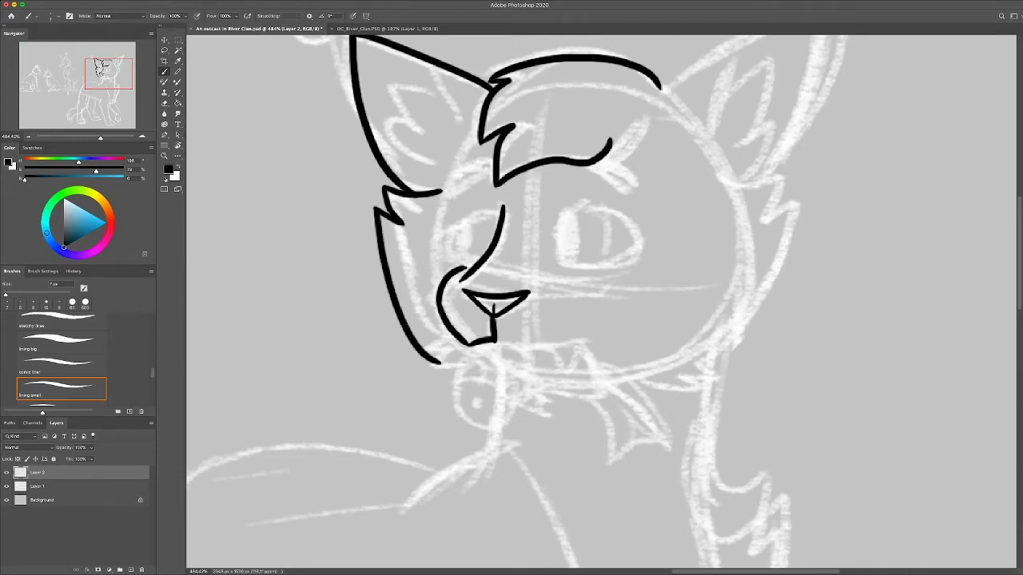
{"action": "left_click_drag", "start_coordinate": [471, 345], "coordinate": [584, 343]}
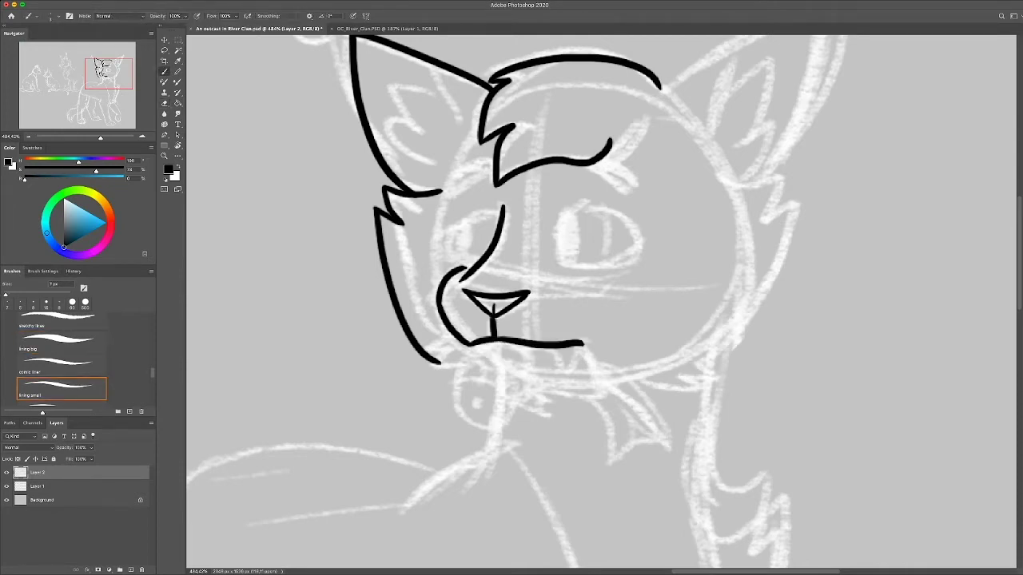
Ink the fangs and the rounded head of the fish hanging from the cat's mouth
{"action": "left_click_drag", "start_coordinate": [470, 346], "coordinate": [478, 417]}
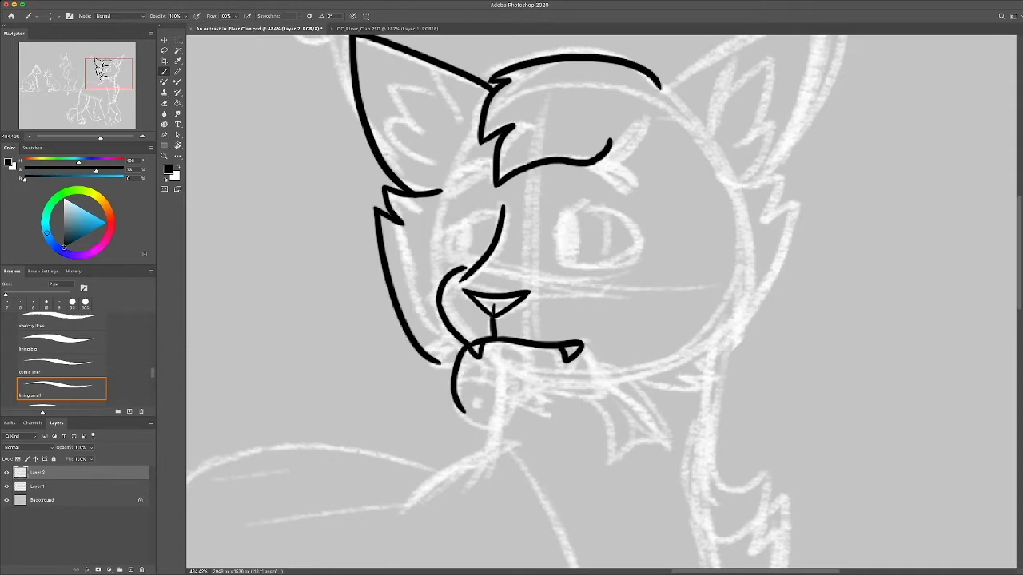
{"action": "key", "text": "ctrl+z"}
{"action": "left_click_drag", "start_coordinate": [471, 345], "coordinate": [438, 413]}
{"action": "mouse_move", "coordinate": [439, 403]}
{"action": "left_mouse_down"}
{"action": "mouse_move", "coordinate": [457, 427]}
{"action": "mouse_move", "coordinate": [513, 429]}
{"action": "mouse_move", "coordinate": [524, 387]}
{"action": "left_mouse_up"}
{"action": "key", "text": "ctrl+z"}
{"action": "mouse_move", "coordinate": [439, 402]}
{"action": "left_mouse_down"}
{"action": "mouse_move", "coordinate": [493, 431]}
{"action": "mouse_move", "coordinate": [523, 387]}
{"action": "mouse_move", "coordinate": [611, 415]}
{"action": "left_mouse_up"}
{"action": "key", "text": "ctrl+z"}
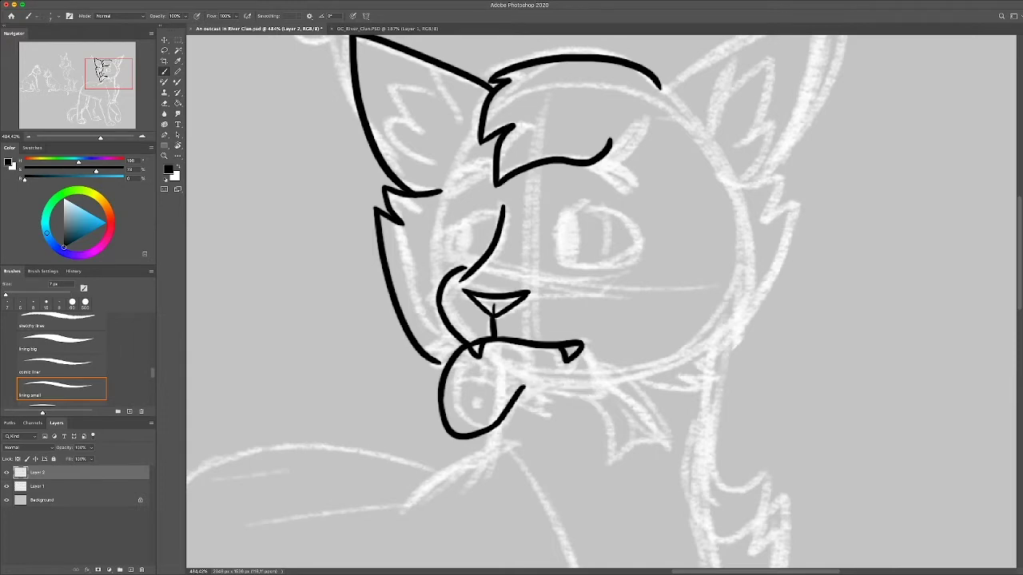
Ink the fish's curved body and its flared tail fin
{"action": "left_click_drag", "start_coordinate": [523, 388], "coordinate": [613, 400]}
{"action": "mouse_move", "coordinate": [584, 345]}
{"action": "left_mouse_down"}
{"action": "mouse_move", "coordinate": [614, 395]}
{"action": "mouse_move", "coordinate": [596, 455]}
{"action": "mouse_move", "coordinate": [651, 430]}
{"action": "mouse_move", "coordinate": [616, 389]}
{"action": "left_mouse_up"}
{"action": "key", "text": "ctrl+z"}
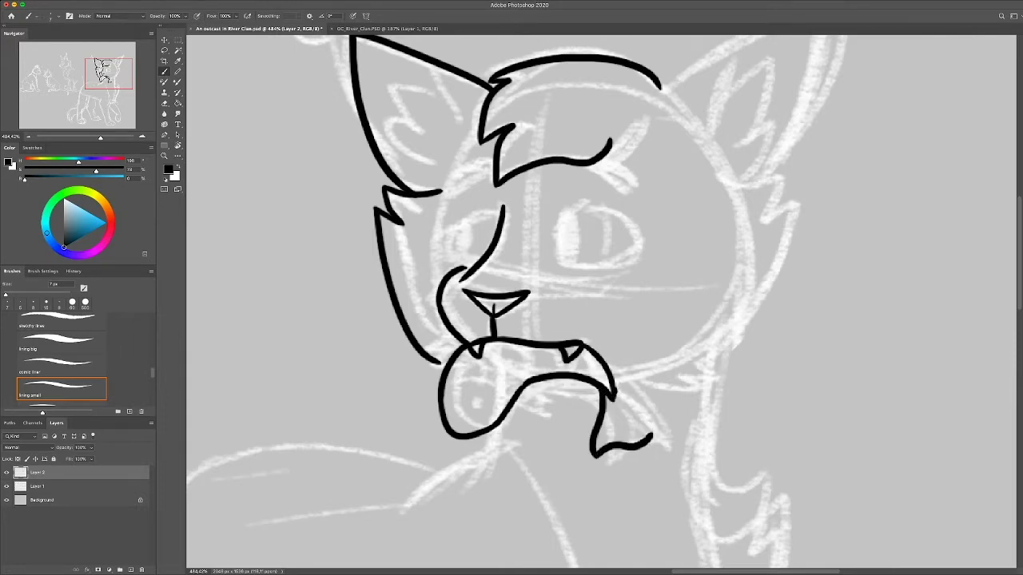
{"action": "mouse_move", "coordinate": [651, 433]}
{"action": "left_mouse_down"}
{"action": "mouse_move", "coordinate": [615, 392]}
{"action": "mouse_move", "coordinate": [601, 430]}
{"action": "left_mouse_up"}
{"action": "key", "text": "ctrl+z"}
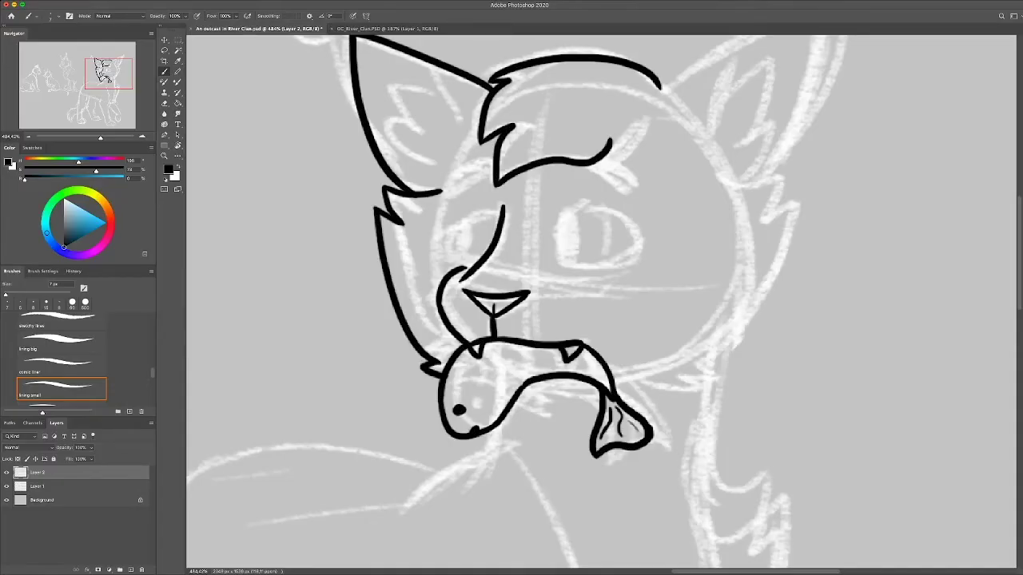
Add the gill line, small curved scales and fins to the fish
{"action": "left_click_drag", "start_coordinate": [444, 379], "coordinate": [508, 404]}
{"action": "left_click_drag", "start_coordinate": [460, 363], "coordinate": [452, 375]}
{"action": "mouse_move", "coordinate": [470, 362]}
{"action": "left_mouse_down"}
{"action": "mouse_move", "coordinate": [512, 383]}
{"action": "mouse_move", "coordinate": [473, 356]}
{"action": "left_mouse_up"}
{"action": "left_click_drag", "start_coordinate": [484, 361], "coordinate": [495, 356]}
{"action": "left_click_drag", "start_coordinate": [498, 369], "coordinate": [511, 364]}
{"action": "left_click_drag", "start_coordinate": [513, 375], "coordinate": [526, 370]}
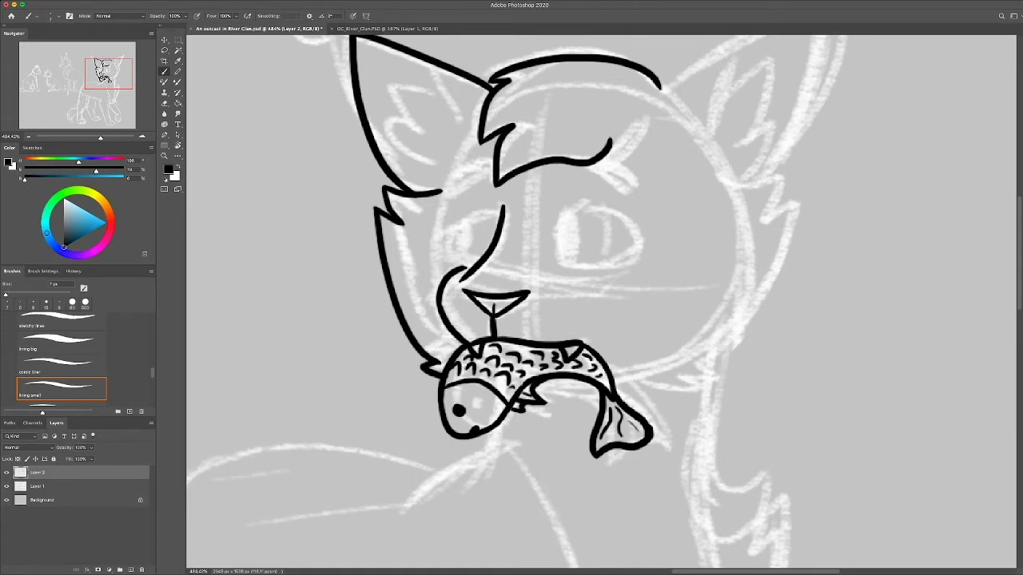
{"action": "left_click_drag", "start_coordinate": [583, 386], "coordinate": [539, 396]}
Ink the cat's brow lines and the inner fur of the left ear
{"action": "left_click_drag", "start_coordinate": [512, 239], "coordinate": [575, 396]}
{"action": "mouse_move", "coordinate": [478, 214]}
{"action": "left_mouse_down"}
{"action": "mouse_move", "coordinate": [524, 284]}
{"action": "mouse_move", "coordinate": [502, 303]}
{"action": "mouse_move", "coordinate": [506, 313]}
{"action": "left_mouse_up"}
{"action": "key", "text": "ctrl+z"}
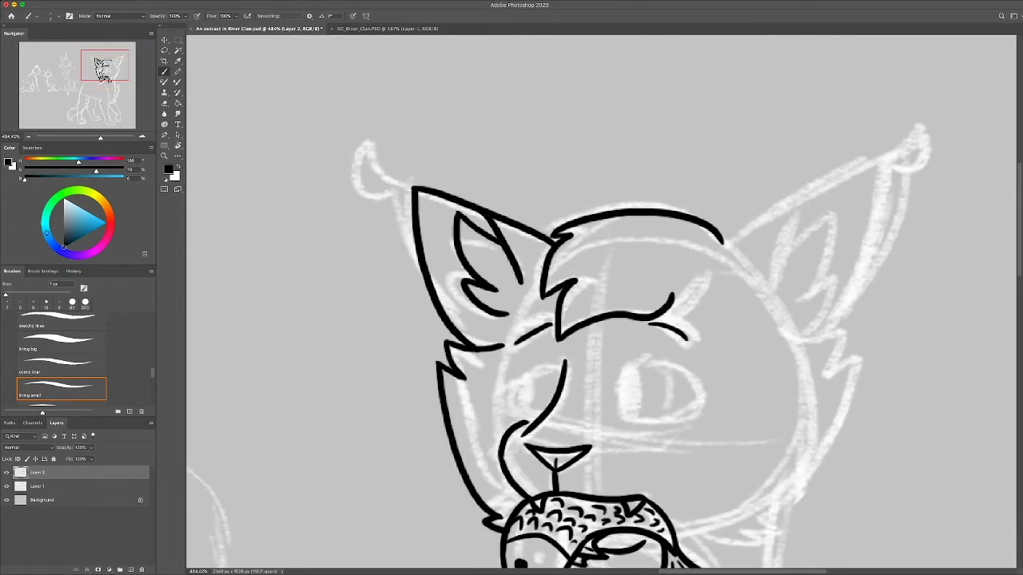
Check the cat design in OC_River_Clan.PSD and ink a pointed tuft at the left ear's tip
{"action": "key", "text": "ctrl+Tab"}
{"action": "scroll", "coordinate": [599, 303], "scroll_direction": "right", "scroll_amount": 5}
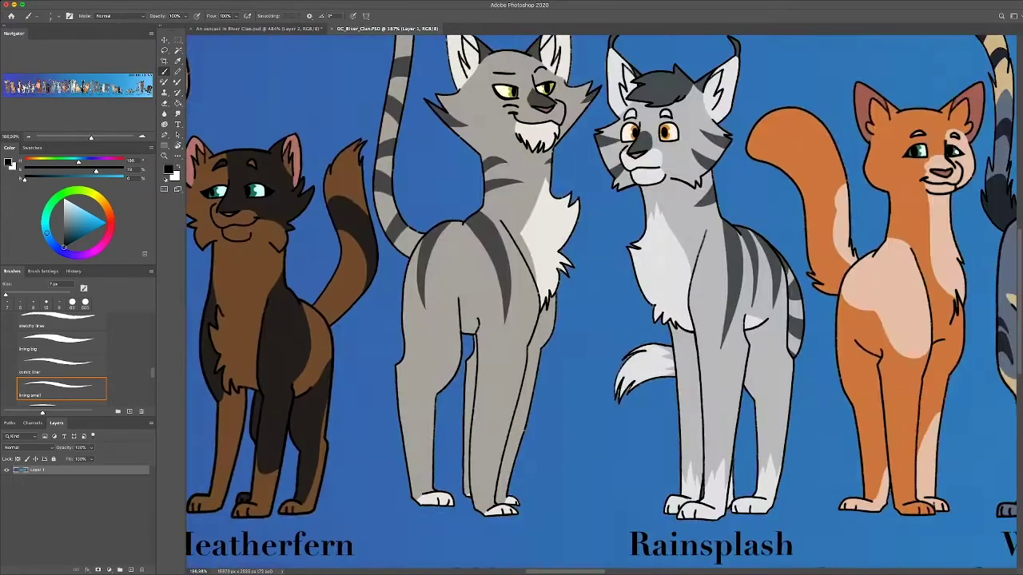
{"action": "key", "text": "ctrl+Tab"}
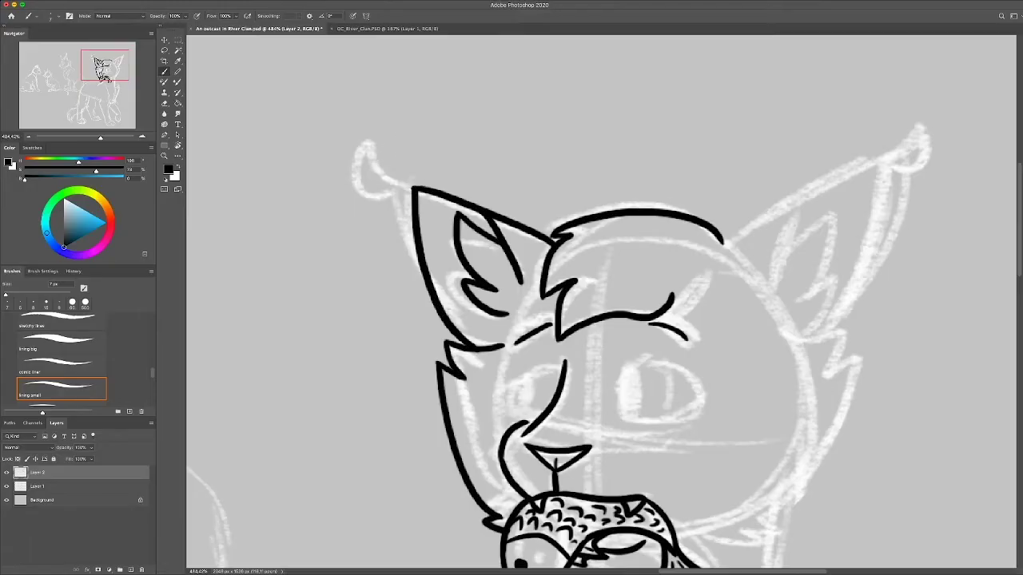
{"action": "left_click_drag", "start_coordinate": [410, 188], "coordinate": [375, 164]}
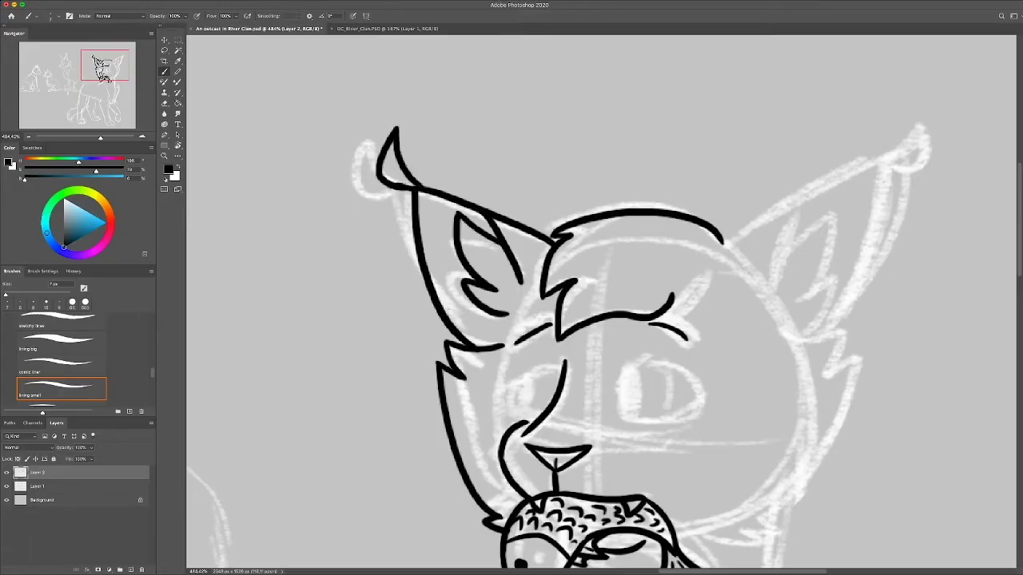
Ink the upper edge of the right ear and the first spike of cheek fur beneath it
{"action": "scroll", "coordinate": [599, 303], "scroll_direction": "up", "scroll_amount": 3}
{"action": "scroll", "coordinate": [511, 304], "scroll_direction": "right", "scroll_amount": 5}
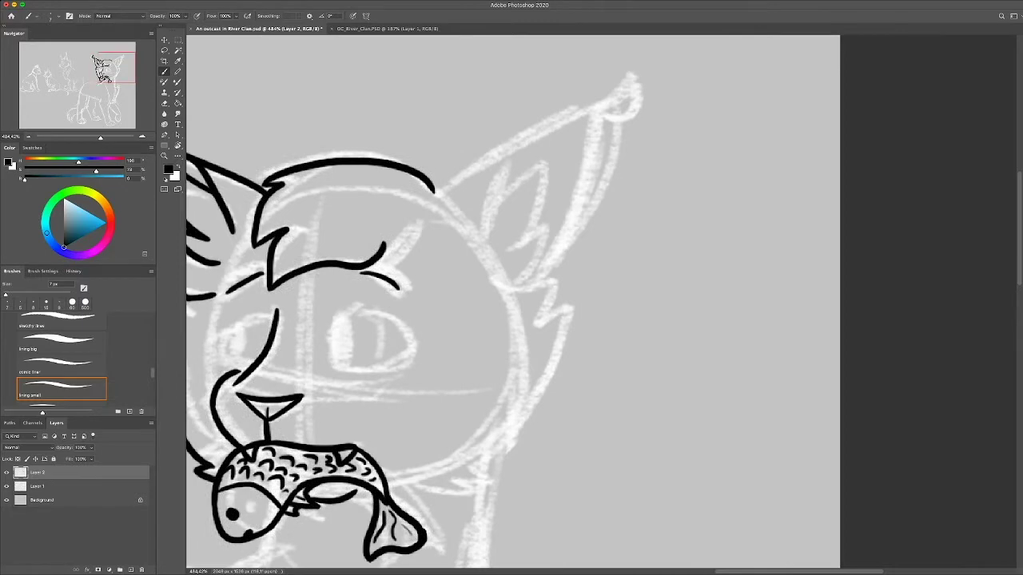
{"action": "mouse_move", "coordinate": [435, 190]}
{"action": "left_mouse_down"}
{"action": "mouse_move", "coordinate": [572, 117]}
{"action": "mouse_move", "coordinate": [512, 284]}
{"action": "left_mouse_up"}
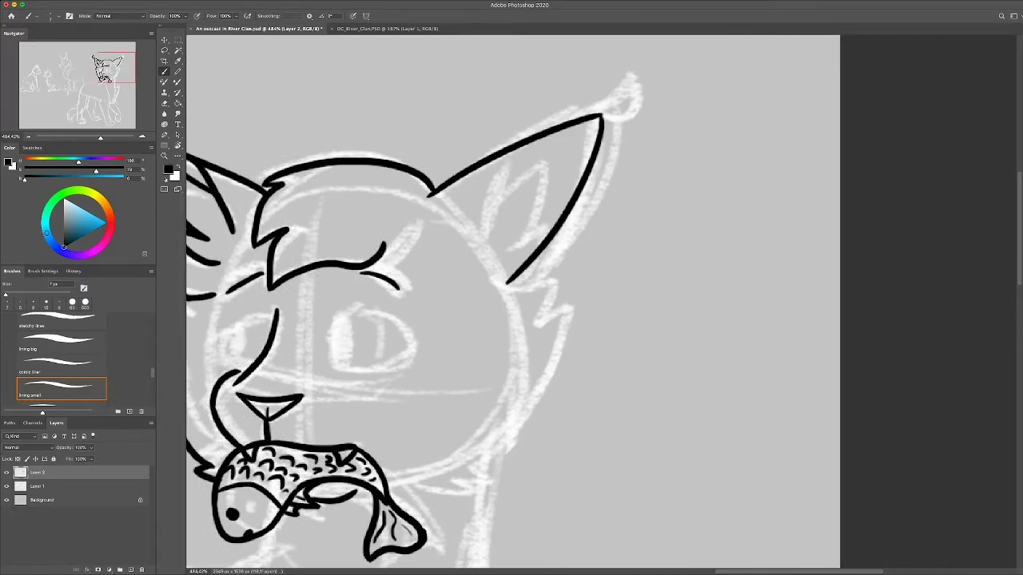
{"action": "key", "text": "ctrl+z"}
{"action": "key", "text": "ctrl+z"}
{"action": "scroll", "coordinate": [511, 303], "scroll_direction": "left", "scroll_amount": 3}
{"action": "left_click_drag", "start_coordinate": [515, 171], "coordinate": [668, 107]}
{"action": "left_click_drag", "start_coordinate": [578, 255], "coordinate": [658, 279]}
Ink the right cheek from its upper spike down to the jagged fur at the jaw
{"action": "scroll", "coordinate": [511, 304], "scroll_direction": "down", "scroll_amount": 3}
{"action": "scroll", "coordinate": [512, 303], "scroll_direction": "left", "scroll_amount": 1}
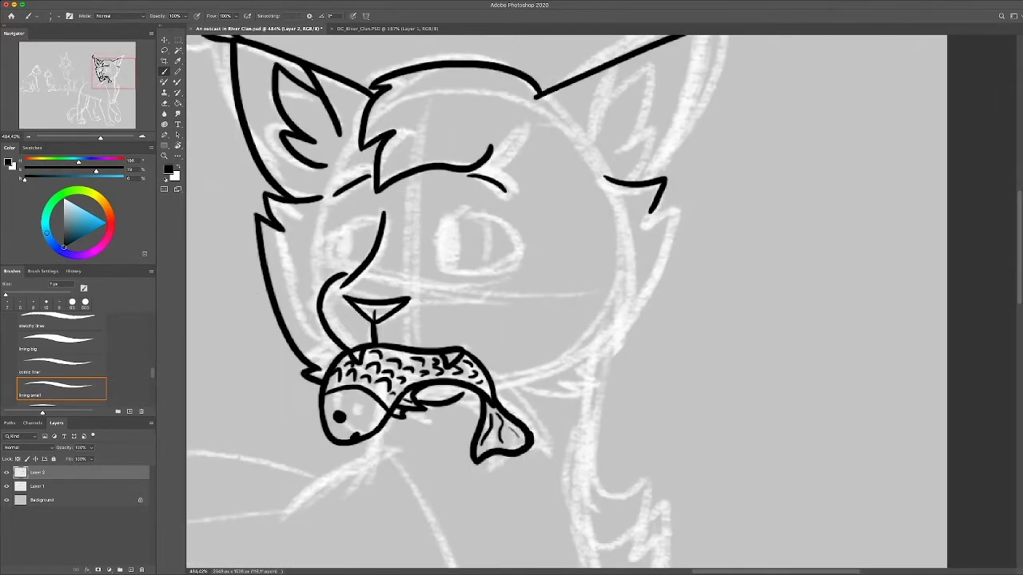
{"action": "mouse_move", "coordinate": [684, 201]}
{"action": "left_mouse_down"}
{"action": "mouse_move", "coordinate": [579, 346]}
{"action": "mouse_move", "coordinate": [595, 376]}
{"action": "mouse_move", "coordinate": [534, 391]}
{"action": "left_mouse_up"}
{"action": "key", "text": "ctrl+z"}
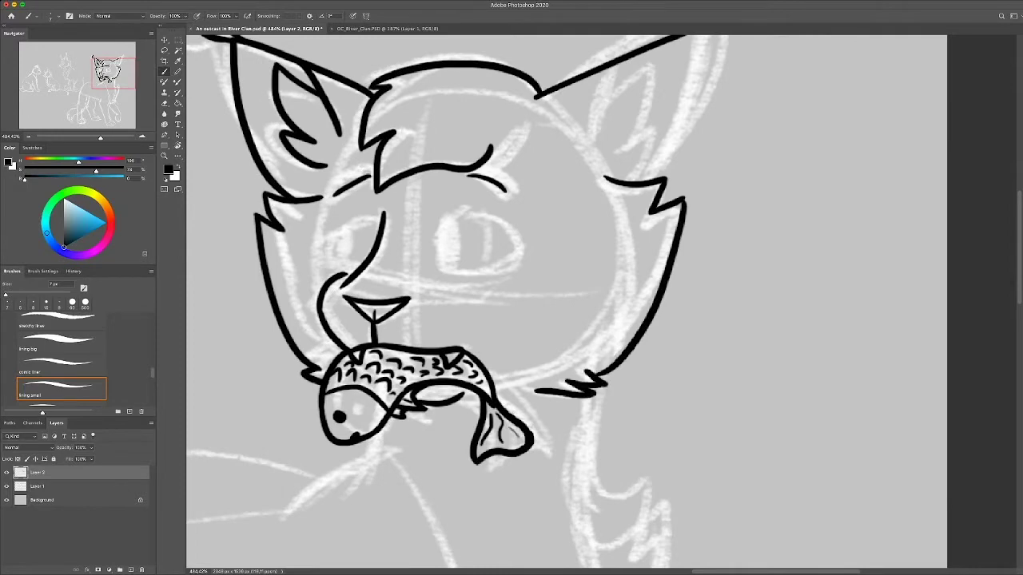
{"action": "key", "text": "ctrl+z"}
{"action": "left_click_drag", "start_coordinate": [606, 374], "coordinate": [547, 401]}
Complete the right ear with its outer edge, jagged inner fur and pointed tip tuft
{"action": "scroll", "coordinate": [511, 303], "scroll_direction": "up", "scroll_amount": 5}
{"action": "scroll", "coordinate": [511, 303], "scroll_direction": "right", "scroll_amount": 4}
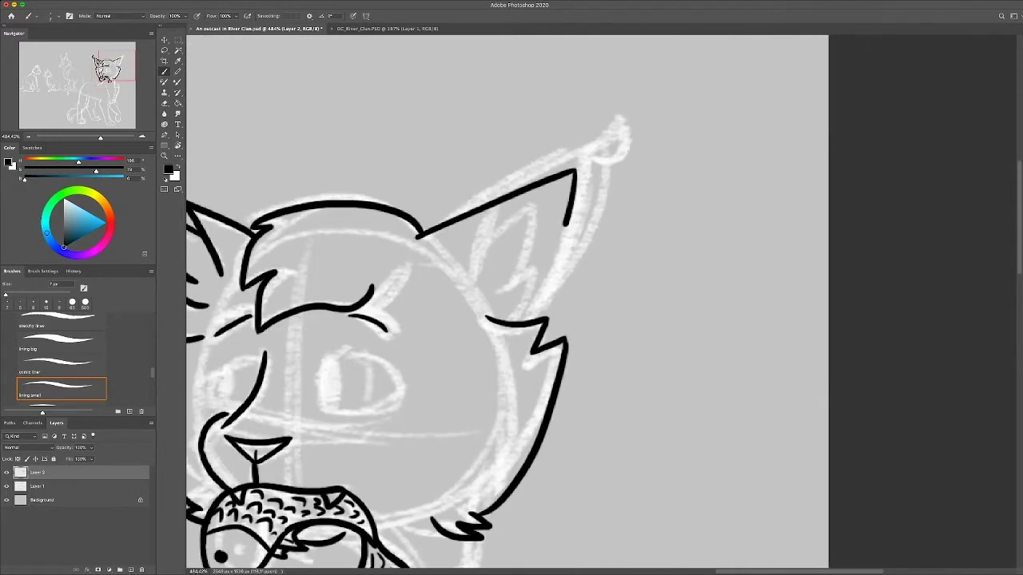
{"action": "left_click_drag", "start_coordinate": [566, 225], "coordinate": [520, 321]}
{"action": "scroll", "coordinate": [511, 303], "scroll_direction": "left", "scroll_amount": 5}
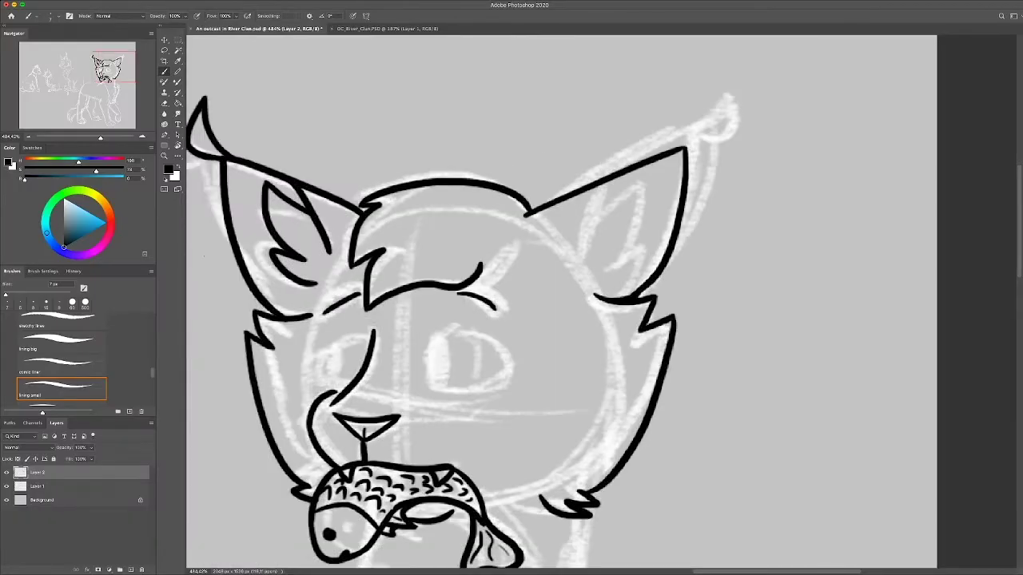
{"action": "scroll", "coordinate": [511, 303], "scroll_direction": "right", "scroll_amount": 2}
{"action": "left_click_drag", "start_coordinate": [527, 246], "coordinate": [610, 175]}
{"action": "left_click_drag", "start_coordinate": [566, 242], "coordinate": [599, 227]}
{"action": "key", "text": "ctrl+z"}
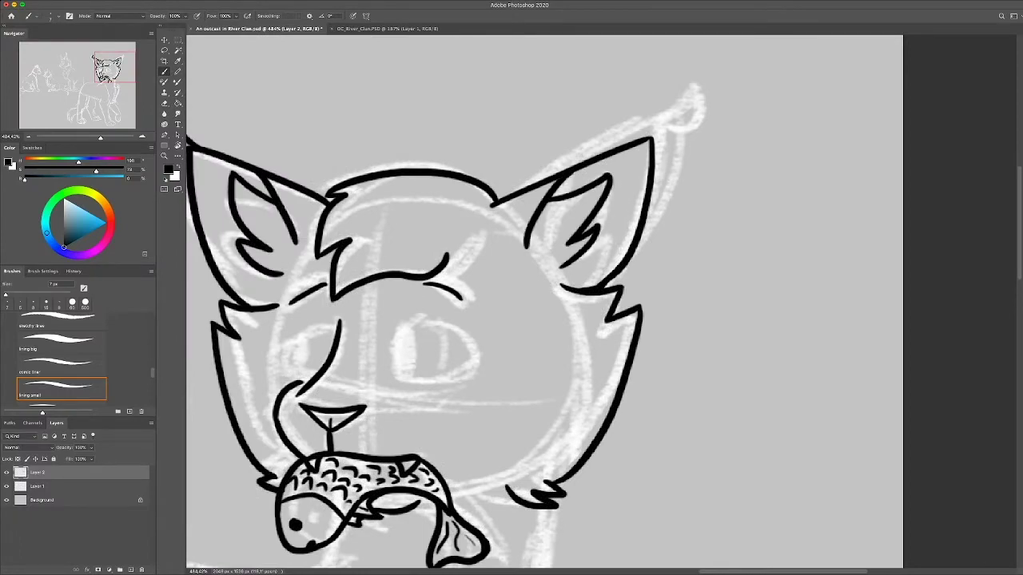
{"action": "left_click_drag", "start_coordinate": [649, 144], "coordinate": [681, 91]}
Ink both eye outlines and fill the left eye's pupil in black
{"action": "scroll", "coordinate": [512, 304], "scroll_direction": "down", "scroll_amount": 5}
{"action": "scroll", "coordinate": [511, 303], "scroll_direction": "left", "scroll_amount": 3}
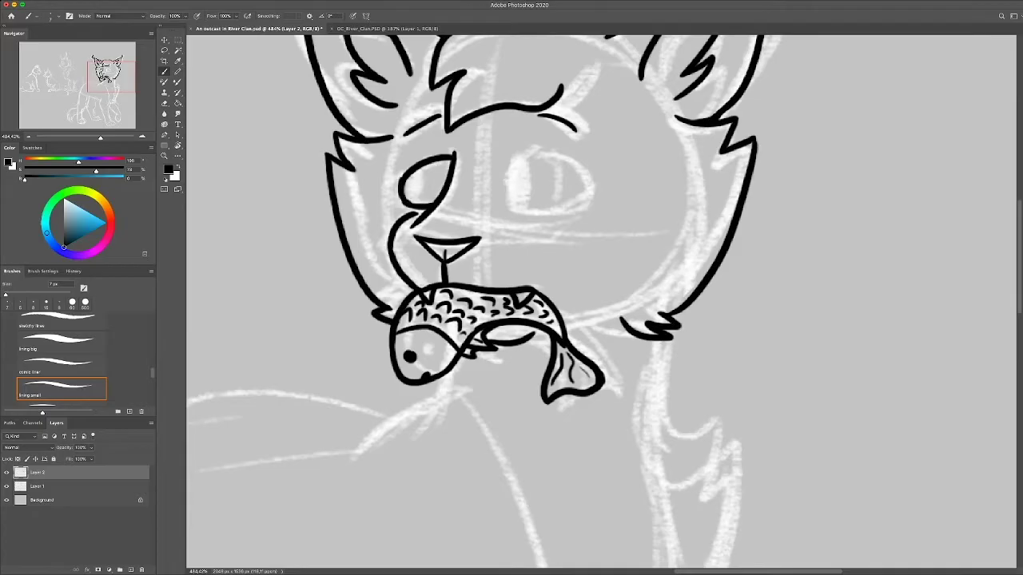
{"action": "left_click_drag", "start_coordinate": [506, 191], "coordinate": [594, 200]}
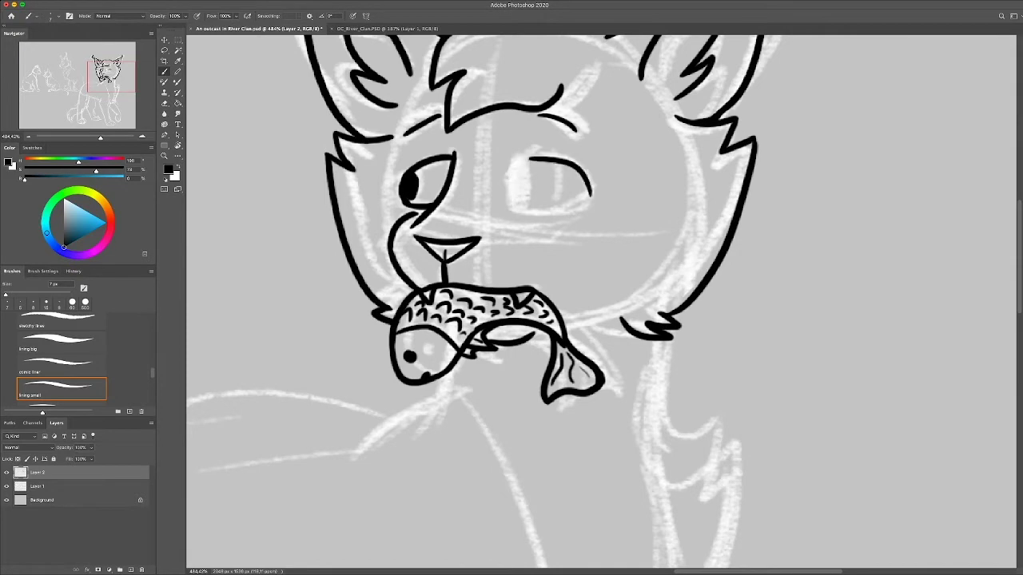
{"action": "key", "text": "ctrl+z"}
{"action": "left_click_drag", "start_coordinate": [511, 163], "coordinate": [595, 200]}
{"action": "key", "text": "ctrl+z"}
{"action": "left_click_drag", "start_coordinate": [506, 183], "coordinate": [594, 201]}
{"action": "mouse_move", "coordinate": [505, 167]}
{"action": "left_mouse_down"}
{"action": "mouse_move", "coordinate": [513, 210]}
{"action": "mouse_move", "coordinate": [593, 202]}
{"action": "left_mouse_up"}
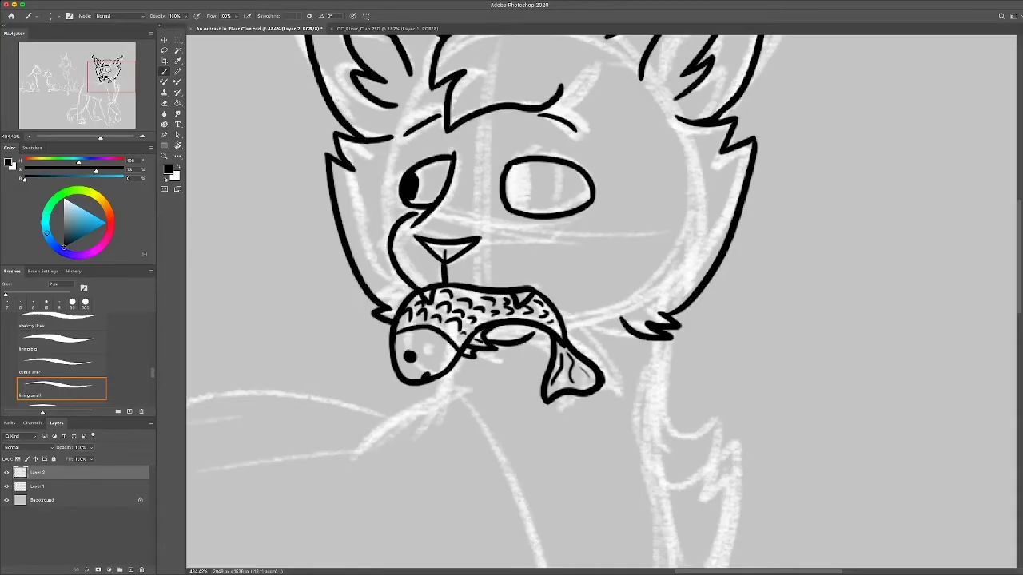
Draw the pupil inside the right eye
{"action": "left_click_drag", "start_coordinate": [514, 168], "coordinate": [511, 204]}
{"action": "key", "text": "ctrl+z"}
{"action": "key", "text": "ctrl+z"}
{"action": "key", "text": "ctrl+z"}
{"action": "mouse_move", "coordinate": [516, 169]}
{"action": "left_mouse_down"}
{"action": "mouse_move", "coordinate": [513, 198]}
{"action": "mouse_move", "coordinate": [425, 264]}
{"action": "left_mouse_up"}
Ink the front of the neck and the upper spike of chest fur below the jaw
{"action": "scroll", "coordinate": [527, 304], "scroll_direction": "down", "scroll_amount": 5}
{"action": "scroll", "coordinate": [528, 303], "scroll_direction": "right", "scroll_amount": 8}
{"action": "left_click_drag", "start_coordinate": [498, 133], "coordinate": [558, 223]}
{"action": "scroll", "coordinate": [527, 304], "scroll_direction": "down", "scroll_amount": 3}
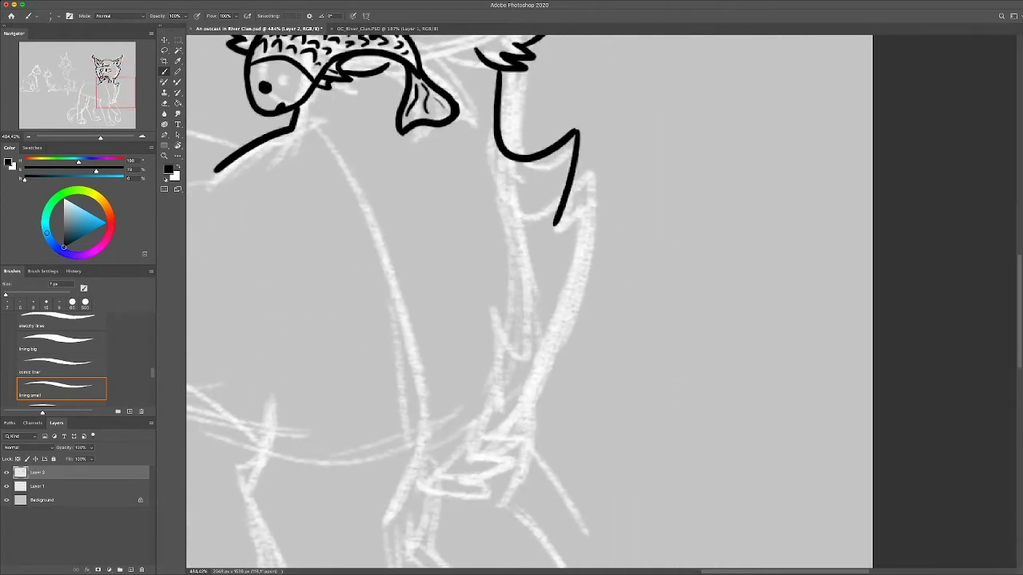
{"action": "key", "text": "ctrl+z"}
{"action": "left_click_drag", "start_coordinate": [579, 129], "coordinate": [561, 214]}
Ink the long curved chest edge, ending in jagged fur tufts above the forelegs
{"action": "scroll", "coordinate": [528, 304], "scroll_direction": "down", "scroll_amount": 3}
{"action": "scroll", "coordinate": [527, 304], "scroll_direction": "down", "scroll_amount": 3}
{"action": "left_click_drag", "start_coordinate": [616, 91], "coordinate": [525, 330]}
{"action": "scroll", "coordinate": [527, 303], "scroll_direction": "down", "scroll_amount": 3}
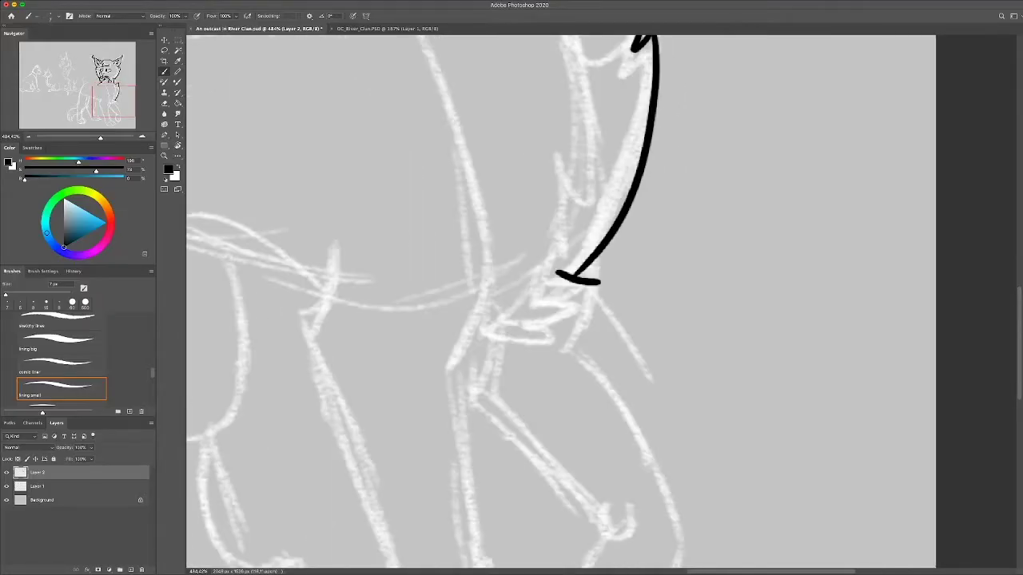
{"action": "key", "text": "ctrl+z"}
{"action": "mouse_move", "coordinate": [651, 40]}
{"action": "left_mouse_down"}
{"action": "mouse_move", "coordinate": [479, 326]}
{"action": "mouse_move", "coordinate": [534, 312]}
{"action": "mouse_move", "coordinate": [468, 343]}
{"action": "left_mouse_up"}
{"action": "key", "text": "ctrl+z"}
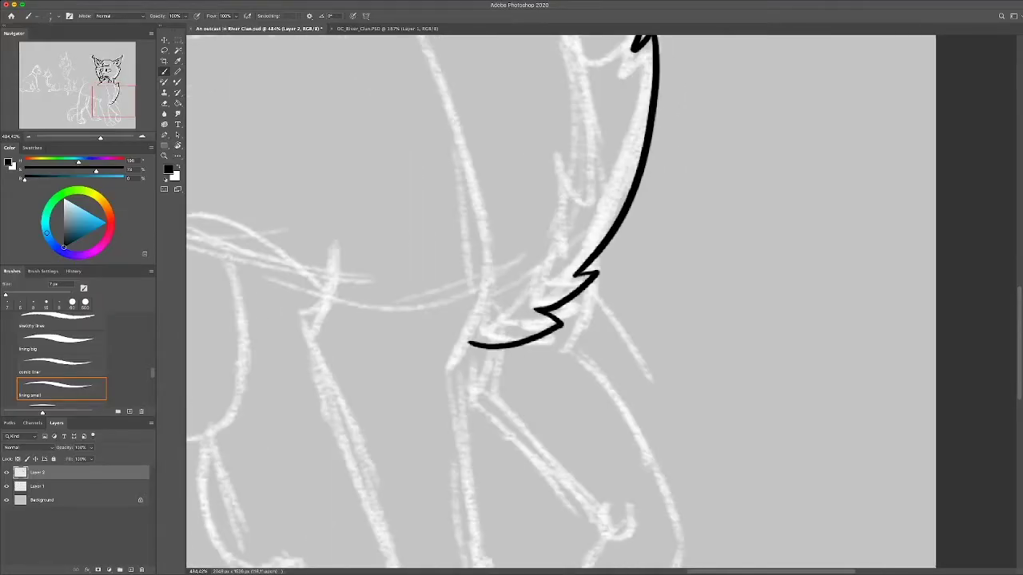
{"action": "key", "text": "ctrl+z"}
{"action": "left_click_drag", "start_coordinate": [556, 313], "coordinate": [459, 331]}
Ink the shoulder line behind the chest fur and the short elbow curve of the standing foreleg
{"action": "scroll", "coordinate": [559, 303], "scroll_direction": "up", "scroll_amount": 3}
{"action": "scroll", "coordinate": [567, 304], "scroll_direction": "right", "scroll_amount": 1}
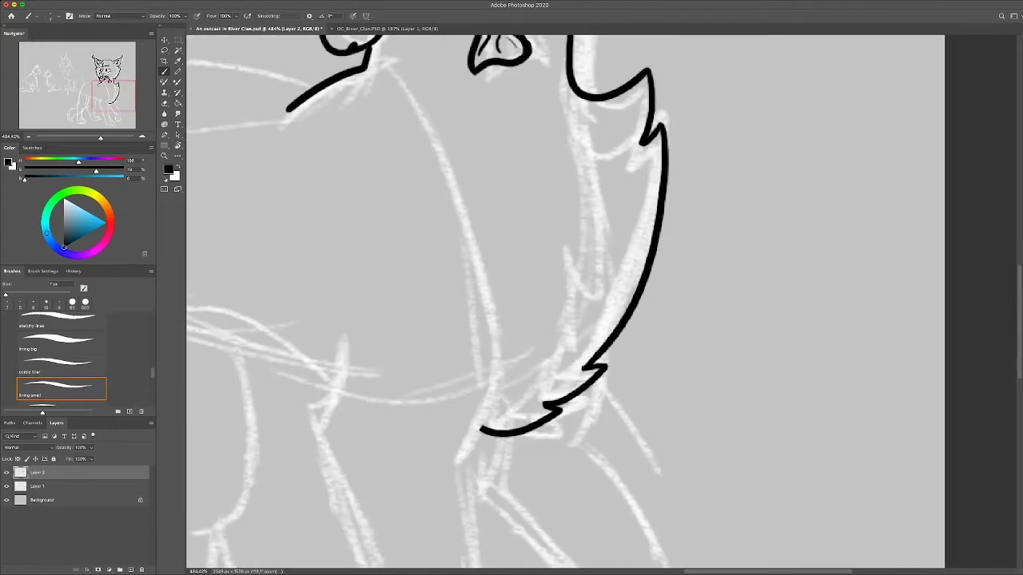
{"action": "scroll", "coordinate": [559, 304], "scroll_direction": "up", "scroll_amount": 1}
{"action": "scroll", "coordinate": [559, 303], "scroll_direction": "down", "scroll_amount": 4}
{"action": "mouse_move", "coordinate": [491, 188]}
{"action": "left_mouse_down"}
{"action": "mouse_move", "coordinate": [444, 369]}
{"action": "mouse_move", "coordinate": [485, 230]}
{"action": "left_mouse_up"}
{"action": "key", "text": "e"}
{"action": "key", "text": "b"}
{"action": "scroll", "coordinate": [559, 303], "scroll_direction": "down", "scroll_amount": 5}
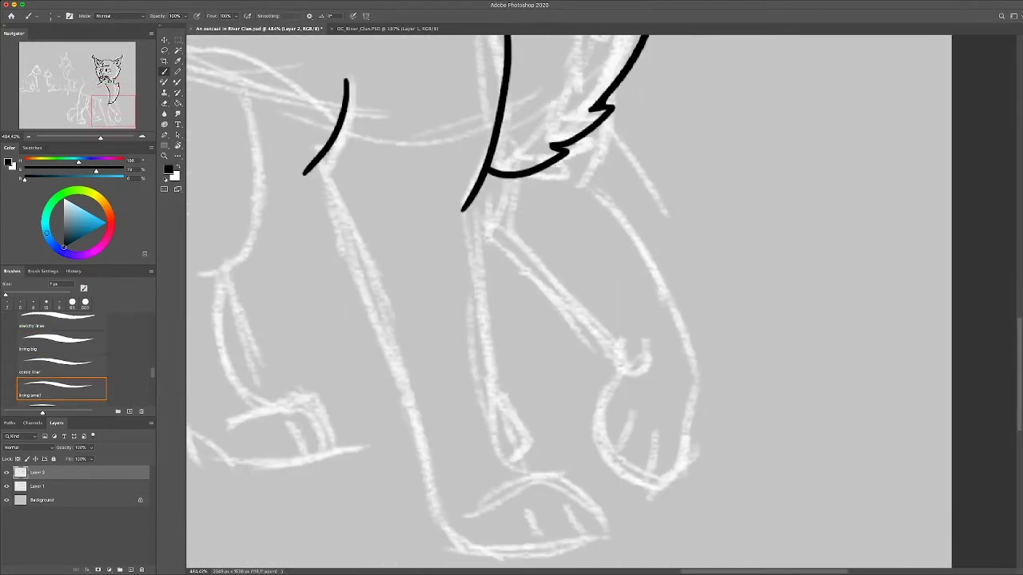
Ink the back edge of the standing foreleg from the elbow down to the heel of the paw
{"action": "key", "text": "ctrl+Tab"}
{"action": "key", "text": "ctrl+Tab"}
{"action": "scroll", "coordinate": [559, 304], "scroll_direction": "down", "scroll_amount": 3}
{"action": "left_click_drag", "start_coordinate": [332, 48], "coordinate": [449, 417]}
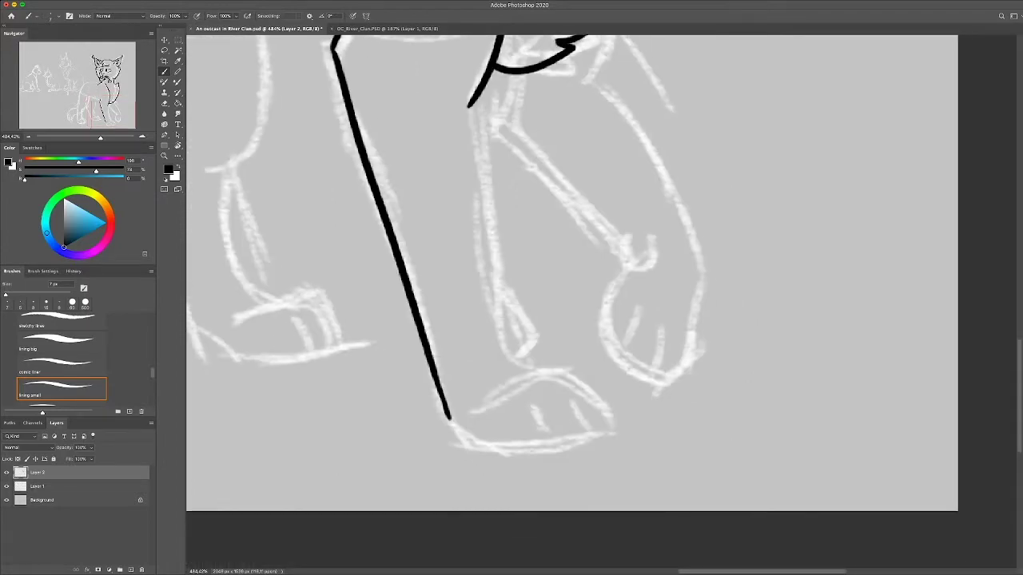
{"action": "scroll", "coordinate": [560, 304], "scroll_direction": "up", "scroll_amount": 3}
{"action": "scroll", "coordinate": [559, 303], "scroll_direction": "down", "scroll_amount": 1}
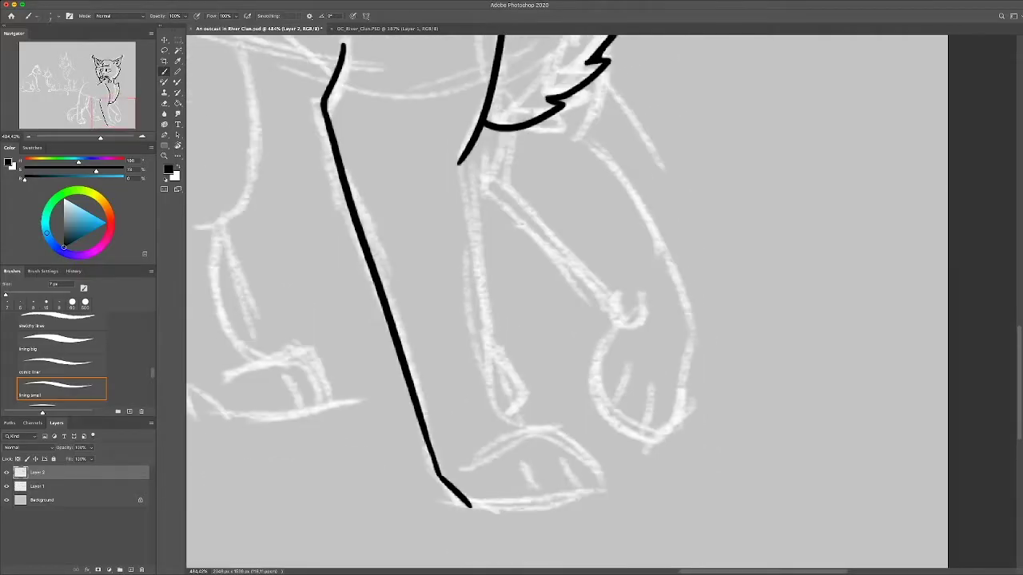
Ink the standing foreleg's front edge and its paw with the sole line and two toe lines
{"action": "mouse_move", "coordinate": [458, 163]}
{"action": "left_mouse_down"}
{"action": "mouse_move", "coordinate": [484, 377]}
{"action": "mouse_move", "coordinate": [517, 432]}
{"action": "left_mouse_up"}
{"action": "key", "text": "r"}
{"action": "mouse_move", "coordinate": [485, 509]}
{"action": "left_mouse_down"}
{"action": "mouse_move", "coordinate": [559, 479]}
{"action": "mouse_move", "coordinate": [607, 424]}
{"action": "mouse_move", "coordinate": [487, 504]}
{"action": "left_mouse_up"}
{"action": "key", "text": "b"}
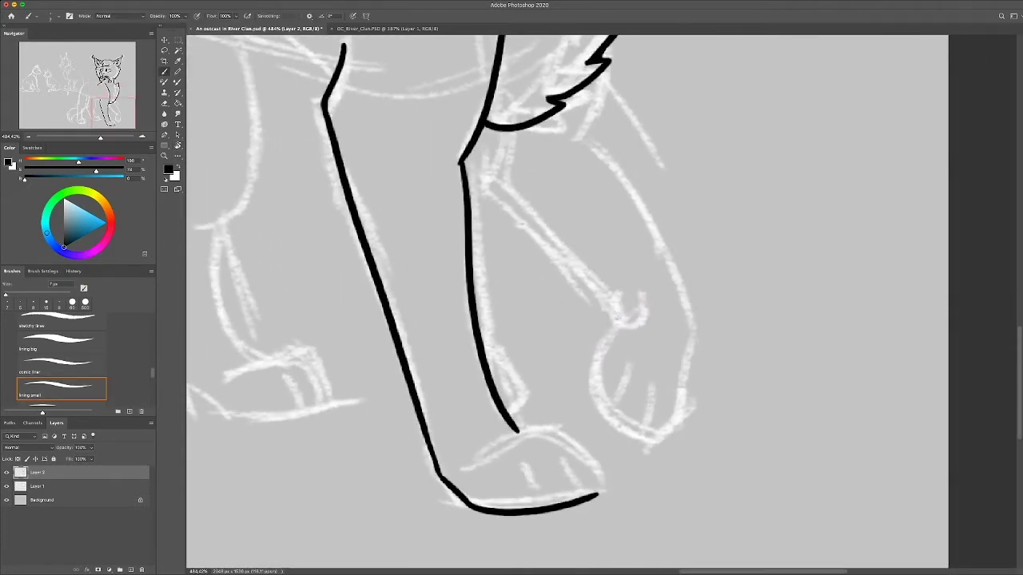
{"action": "left_click_drag", "start_coordinate": [483, 464], "coordinate": [598, 492]}
{"action": "left_click_drag", "start_coordinate": [514, 458], "coordinate": [546, 505]}
{"action": "left_click_drag", "start_coordinate": [557, 453], "coordinate": [585, 495]}
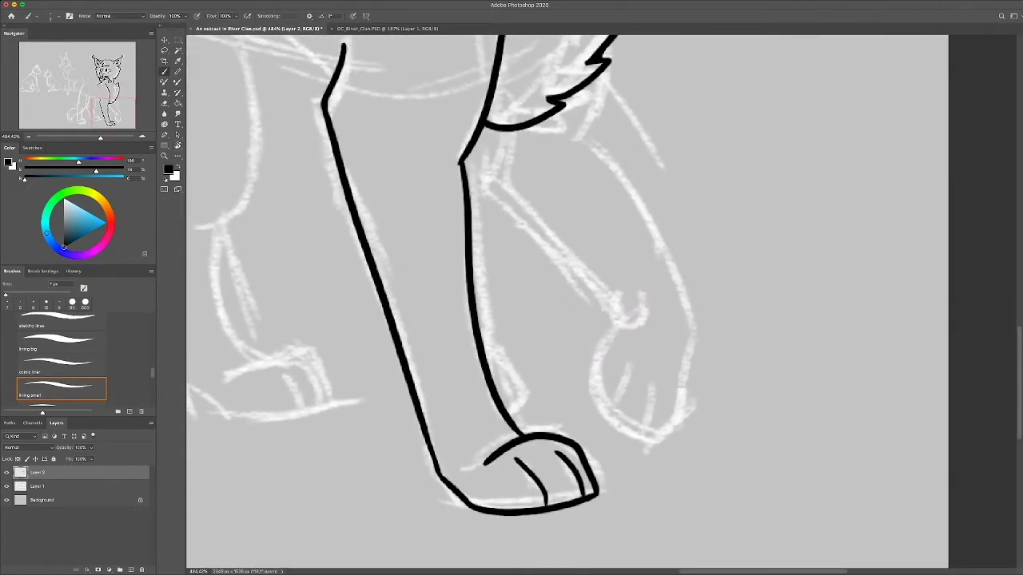
Add the standing leg's wrist pad and ink the outline of the raised foreleg with its bent paw
{"action": "left_click_drag", "start_coordinate": [497, 384], "coordinate": [360, 448]}
{"action": "mouse_move", "coordinate": [471, 118]}
{"action": "left_mouse_down"}
{"action": "mouse_move", "coordinate": [442, 211]}
{"action": "mouse_move", "coordinate": [536, 411]}
{"action": "left_mouse_up"}
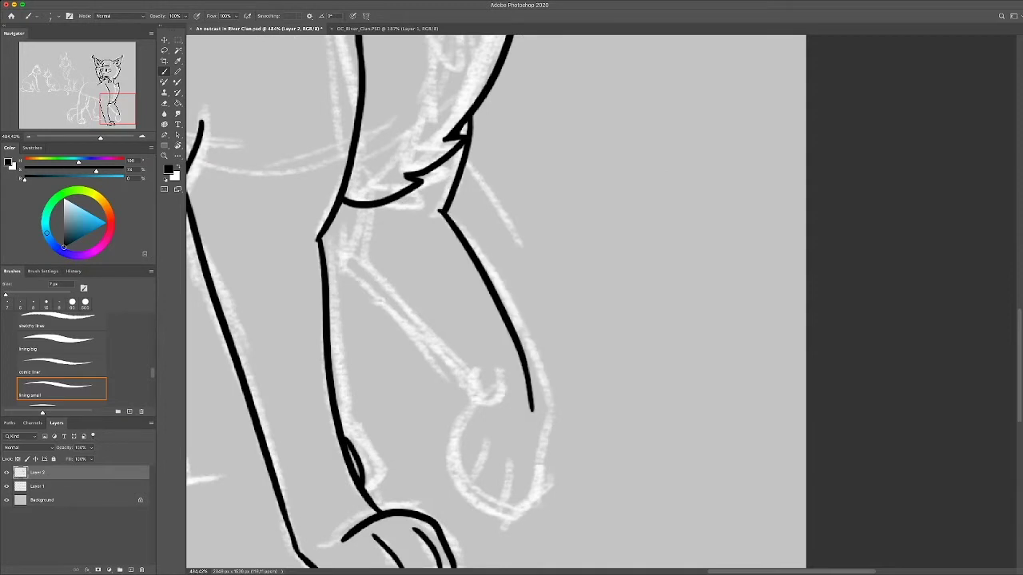
{"action": "key", "text": "ctrl+z"}
{"action": "mouse_move", "coordinate": [441, 212]}
{"action": "left_mouse_down"}
{"action": "mouse_move", "coordinate": [555, 412]}
{"action": "mouse_move", "coordinate": [532, 503]}
{"action": "mouse_move", "coordinate": [477, 396]}
{"action": "left_mouse_up"}
{"action": "left_click_drag", "start_coordinate": [336, 262], "coordinate": [476, 369]}
{"action": "key", "text": "ctrl+z"}
{"action": "key", "text": "ctrl+z"}
{"action": "key", "text": "ctrl+z"}
{"action": "left_click_drag", "start_coordinate": [344, 204], "coordinate": [336, 262]}
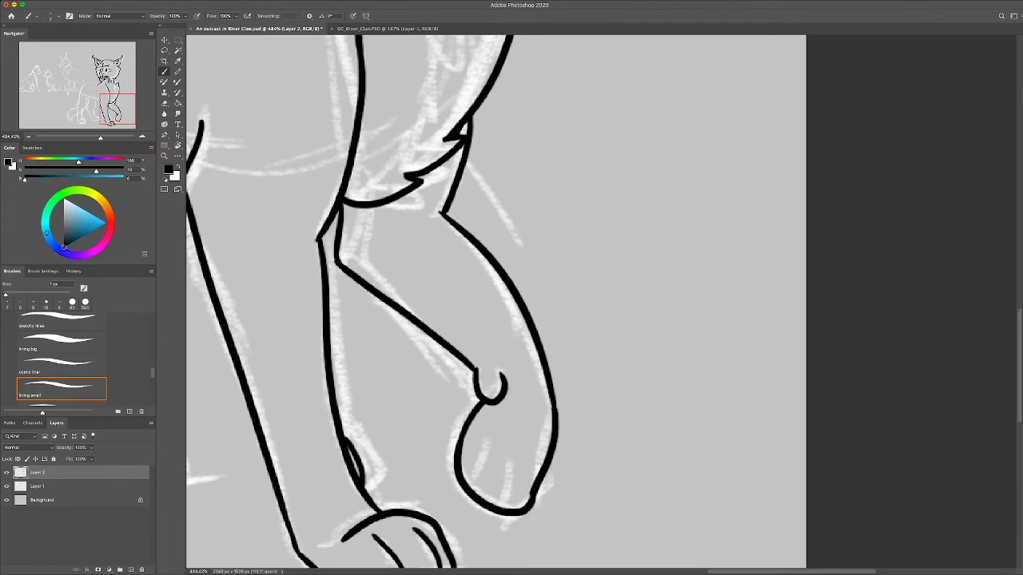
Draw three short toe lines on the raised paw
{"action": "left_click_drag", "start_coordinate": [481, 442], "coordinate": [465, 477]}
{"action": "left_click_drag", "start_coordinate": [506, 465], "coordinate": [497, 500]}
{"action": "left_click_drag", "start_coordinate": [523, 473], "coordinate": [520, 505]}
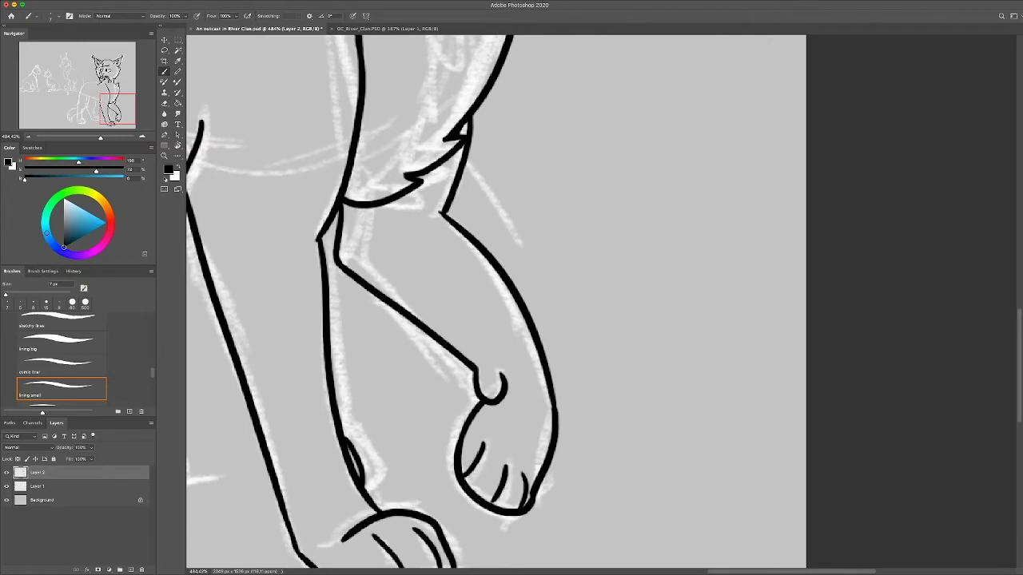
Ink the cat's back line from the shoulder over the rump, tidying the stroke with the eraser
{"action": "scroll", "coordinate": [496, 304], "scroll_direction": "up", "scroll_amount": 5}
{"action": "scroll", "coordinate": [496, 304], "scroll_direction": "up", "scroll_amount": 10}
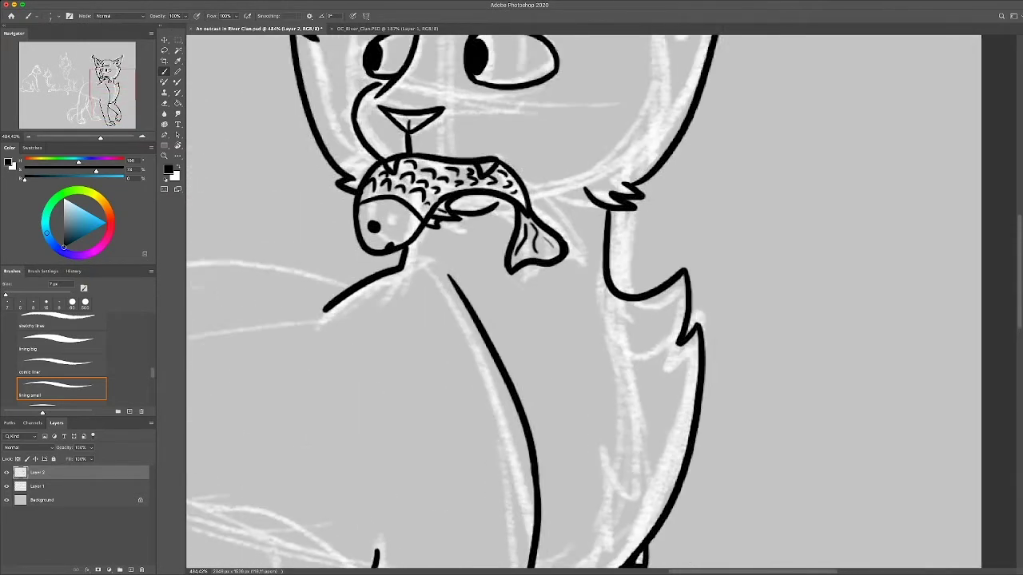
{"action": "scroll", "coordinate": [496, 304], "scroll_direction": "down", "scroll_amount": 3}
{"action": "key", "text": "ctrl+z"}
{"action": "mouse_move", "coordinate": [630, 139]}
{"action": "left_mouse_down"}
{"action": "mouse_move", "coordinate": [364, 122]}
{"action": "mouse_move", "coordinate": [455, 113]}
{"action": "mouse_move", "coordinate": [284, 232]}
{"action": "mouse_move", "coordinate": [391, 132]}
{"action": "mouse_move", "coordinate": [308, 254]}
{"action": "left_mouse_up"}
{"action": "key", "text": "e"}
{"action": "key", "text": "b"}
{"action": "key", "text": "e"}
{"action": "key", "text": "b"}
{"action": "scroll", "coordinate": [511, 304], "scroll_direction": "left", "scroll_amount": 5}
{"action": "scroll", "coordinate": [511, 303], "scroll_direction": "down", "scroll_amount": 2}
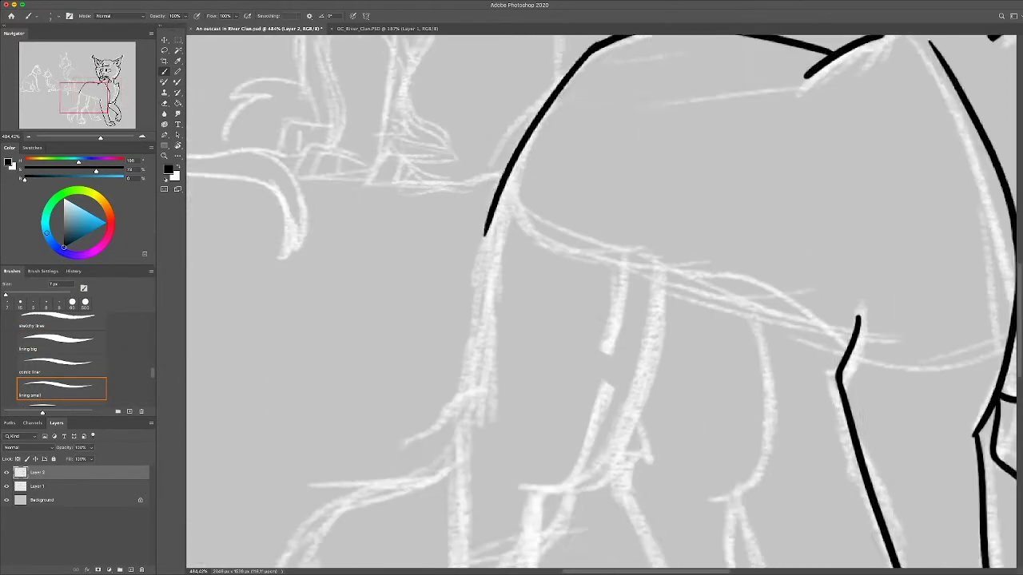
Redraw the rump curve as one long line running down the back of the near thigh
{"action": "key", "text": "ctrl+z"}
{"action": "mouse_move", "coordinate": [592, 73]}
{"action": "left_mouse_down"}
{"action": "mouse_move", "coordinate": [503, 387]}
{"action": "mouse_move", "coordinate": [505, 350]}
{"action": "left_mouse_up"}
{"action": "key", "text": "e"}
{"action": "key", "text": "b"}
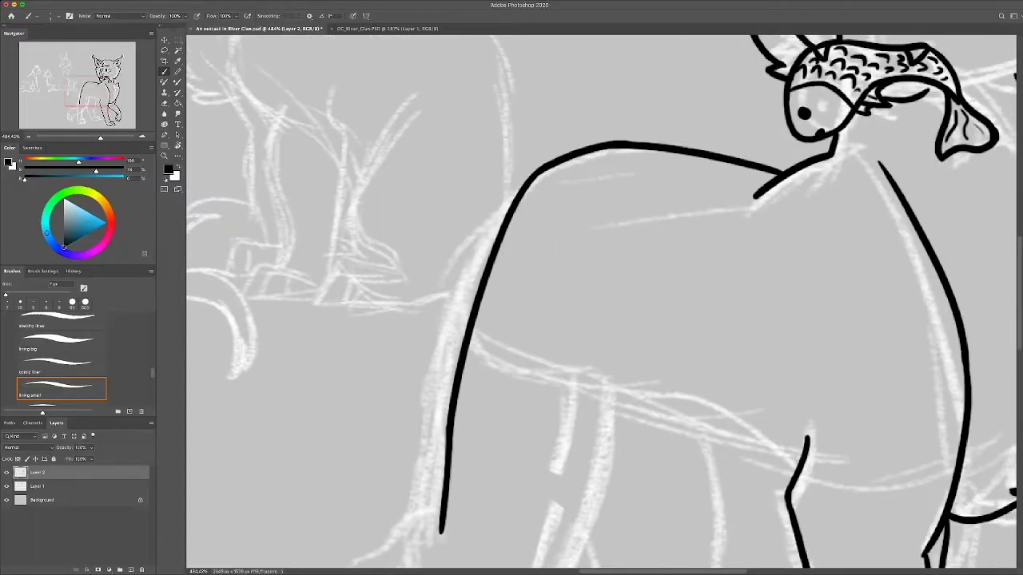
{"action": "scroll", "coordinate": [604, 304], "scroll_direction": "down", "scroll_amount": 5}
{"action": "scroll", "coordinate": [604, 303], "scroll_direction": "left", "scroll_amount": 1}
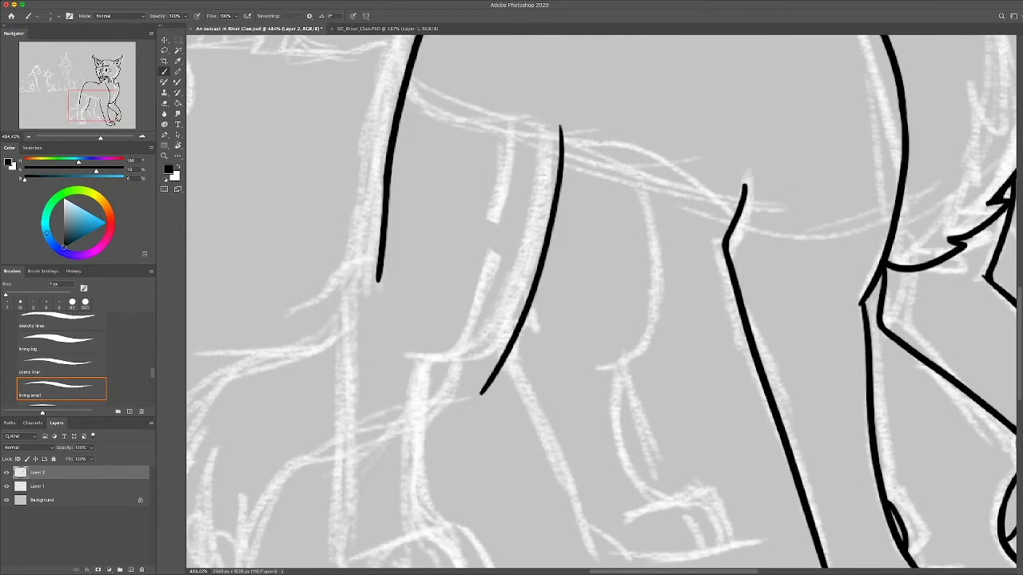
Ink the front edge of the near hind thigh as a curve sweeping down and back to the lower leg
{"action": "key", "text": "ctrl+z"}
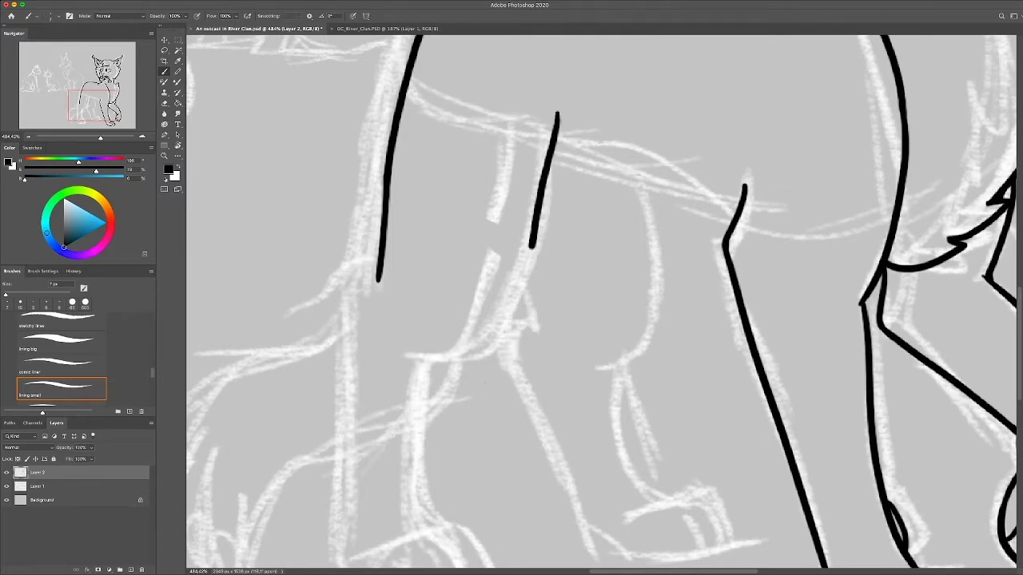
{"action": "left_click_drag", "start_coordinate": [554, 114], "coordinate": [434, 359]}
{"action": "scroll", "coordinate": [604, 303], "scroll_direction": "down", "scroll_amount": 4}
{"action": "scroll", "coordinate": [604, 304], "scroll_direction": "left", "scroll_amount": 3}
Ink the rounded hock and the back edge of the near hind leg down to the paw's heel
{"action": "left_click_drag", "start_coordinate": [478, 124], "coordinate": [420, 256]}
{"action": "key", "text": "ctrl+z"}
{"action": "scroll", "coordinate": [604, 304], "scroll_direction": "down", "scroll_amount": 1}
{"action": "scroll", "coordinate": [604, 304], "scroll_direction": "left", "scroll_amount": 1}
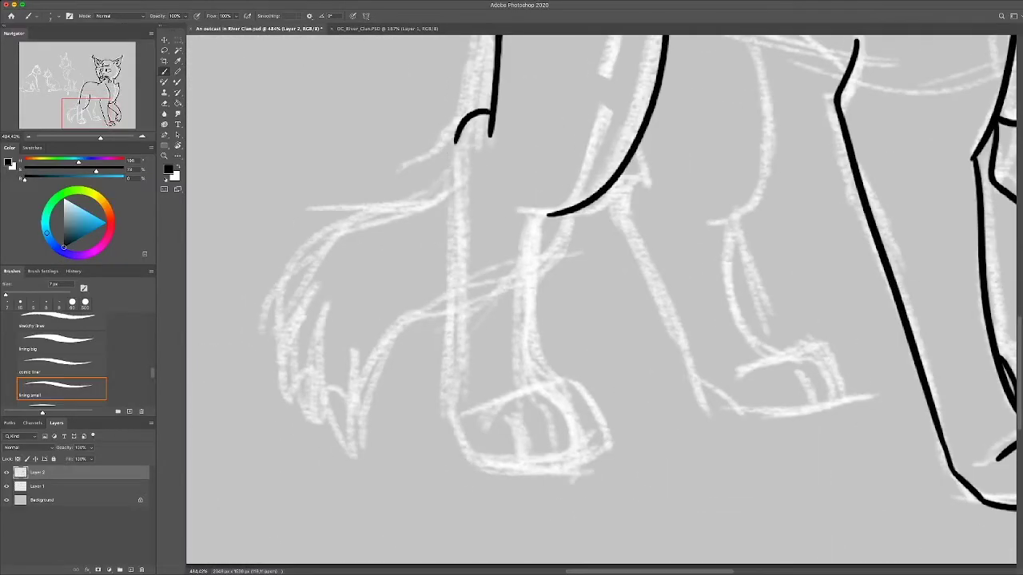
{"action": "mouse_move", "coordinate": [471, 120]}
{"action": "left_mouse_down"}
{"action": "mouse_move", "coordinate": [446, 390]}
{"action": "mouse_move", "coordinate": [476, 450]}
{"action": "left_mouse_up"}
{"action": "scroll", "coordinate": [476, 450], "scroll_direction": "down", "scroll_amount": 2}
{"action": "scroll", "coordinate": [476, 450], "scroll_direction": "right", "scroll_amount": 3}
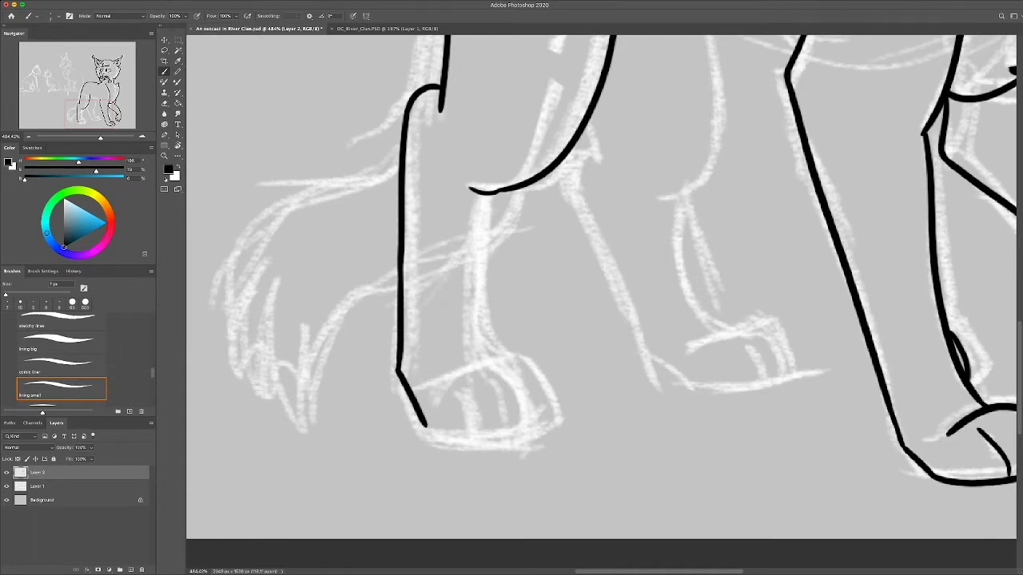
Ink the front edge of the near lower hind leg and its paw outline with sole and upper contour
{"action": "left_click_drag", "start_coordinate": [490, 190], "coordinate": [478, 288]}
{"action": "key", "text": "ctrl+z"}
{"action": "left_click_drag", "start_coordinate": [477, 189], "coordinate": [482, 351]}
{"action": "mouse_move", "coordinate": [426, 425]}
{"action": "left_mouse_down"}
{"action": "mouse_move", "coordinate": [529, 433]}
{"action": "mouse_move", "coordinate": [559, 417]}
{"action": "left_mouse_up"}
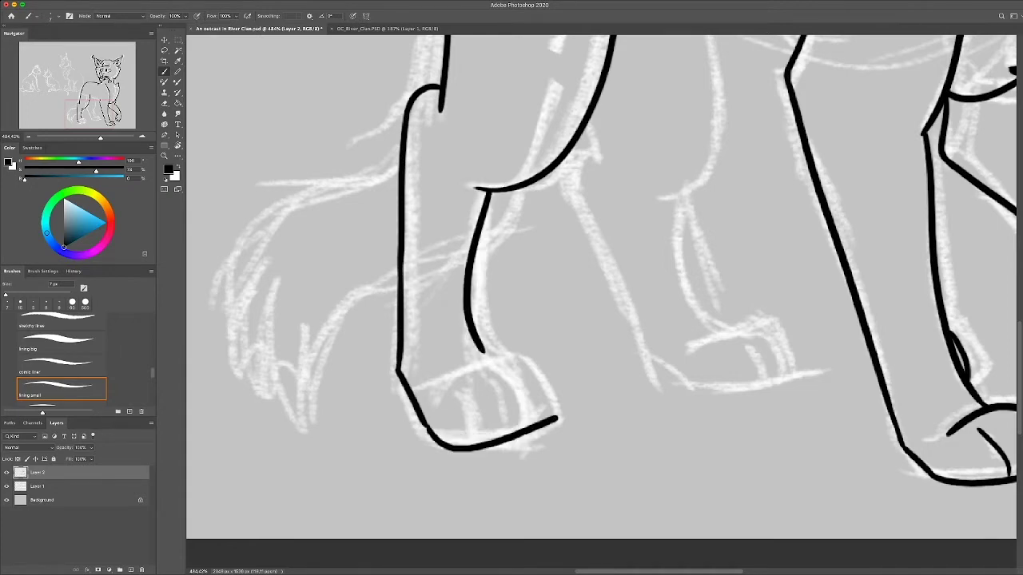
{"action": "key", "text": "ctrl+z"}
{"action": "key", "text": "ctrl+z"}
{"action": "mouse_move", "coordinate": [424, 427]}
{"action": "left_mouse_down"}
{"action": "mouse_move", "coordinate": [548, 423]}
{"action": "mouse_move", "coordinate": [511, 354]}
{"action": "mouse_move", "coordinate": [441, 385]}
{"action": "left_mouse_up"}
{"action": "key", "text": "ctrl+z"}
{"action": "key", "text": "bracketright"}
{"action": "key", "text": "bracketright"}
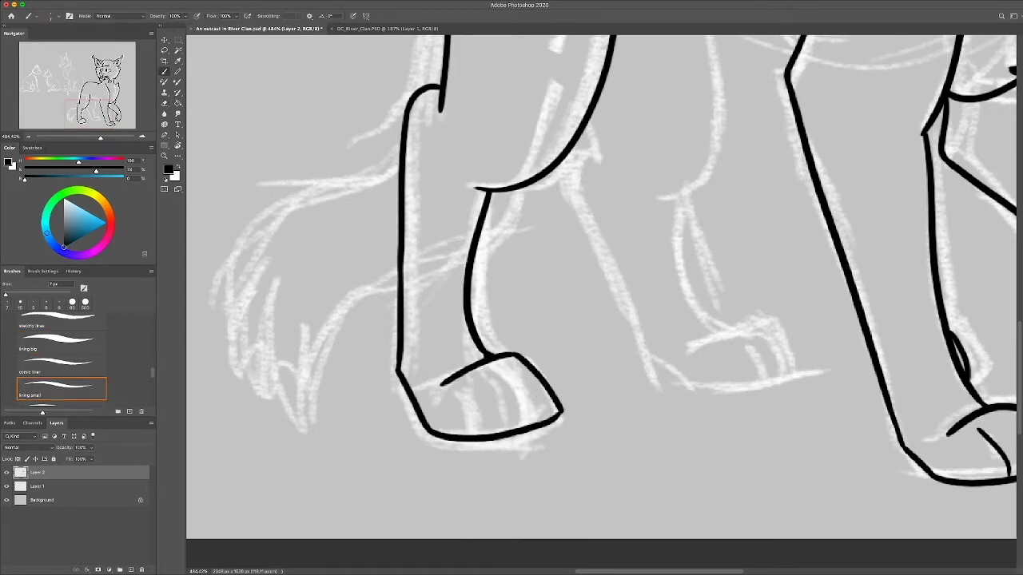
Ink the arched belly line between the legs and the front edge of the far hind thigh
{"action": "scroll", "coordinate": [603, 303], "scroll_direction": "up", "scroll_amount": 5}
{"action": "left_click_drag", "start_coordinate": [454, 260], "coordinate": [622, 315]}
{"action": "key", "text": "ctrl+z"}
{"action": "key", "text": "ctrl+z"}
{"action": "left_click_drag", "start_coordinate": [438, 280], "coordinate": [616, 323]}
{"action": "key", "text": "e"}
{"action": "scroll", "coordinate": [583, 304], "scroll_direction": "down", "scroll_amount": 5}
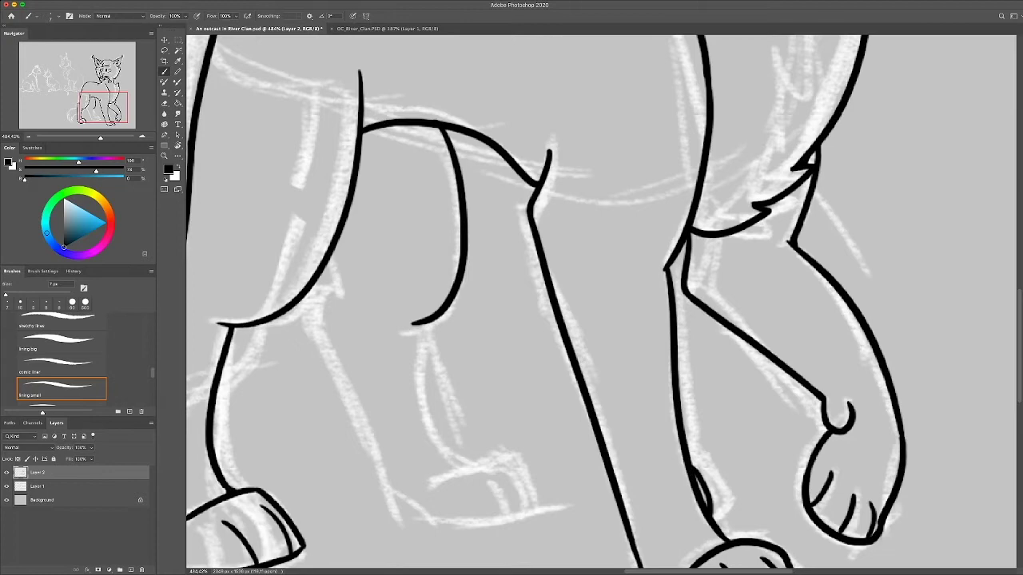
Ink the far hind leg's hock and its back edge down to the heel of the paw
{"action": "left_click_drag", "start_coordinate": [329, 270], "coordinate": [308, 334]}
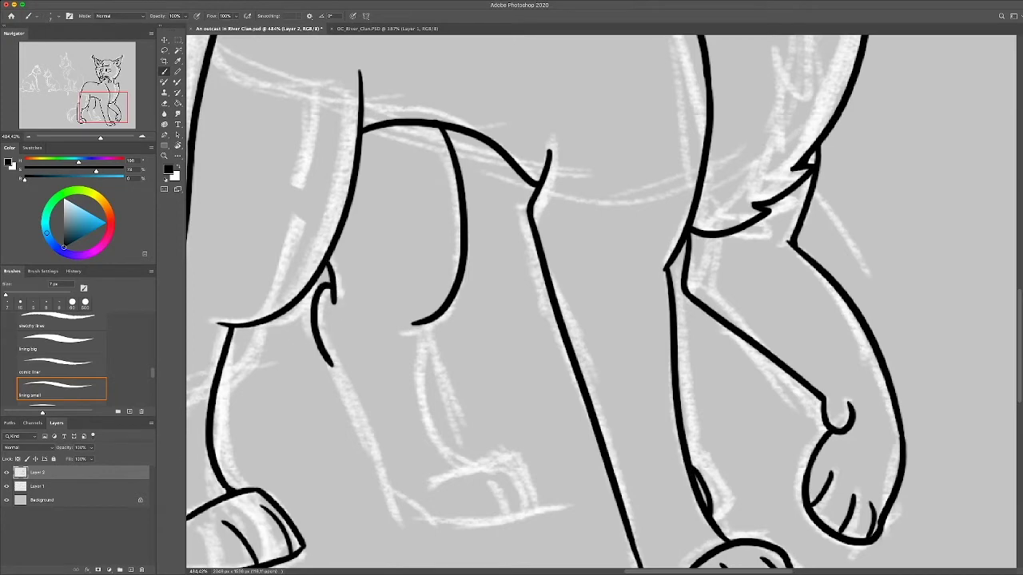
{"action": "key", "text": "ctrl+z"}
{"action": "mouse_move", "coordinate": [332, 294]}
{"action": "left_mouse_down"}
{"action": "mouse_move", "coordinate": [350, 409]}
{"action": "mouse_move", "coordinate": [382, 487]}
{"action": "mouse_move", "coordinate": [435, 524]}
{"action": "left_mouse_up"}
{"action": "mouse_move", "coordinate": [417, 324]}
{"action": "left_mouse_down"}
{"action": "mouse_move", "coordinate": [437, 448]}
{"action": "mouse_move", "coordinate": [465, 472]}
{"action": "left_mouse_up"}
{"action": "key", "text": "ctrl+z"}
{"action": "left_click_drag", "start_coordinate": [431, 523], "coordinate": [556, 498]}
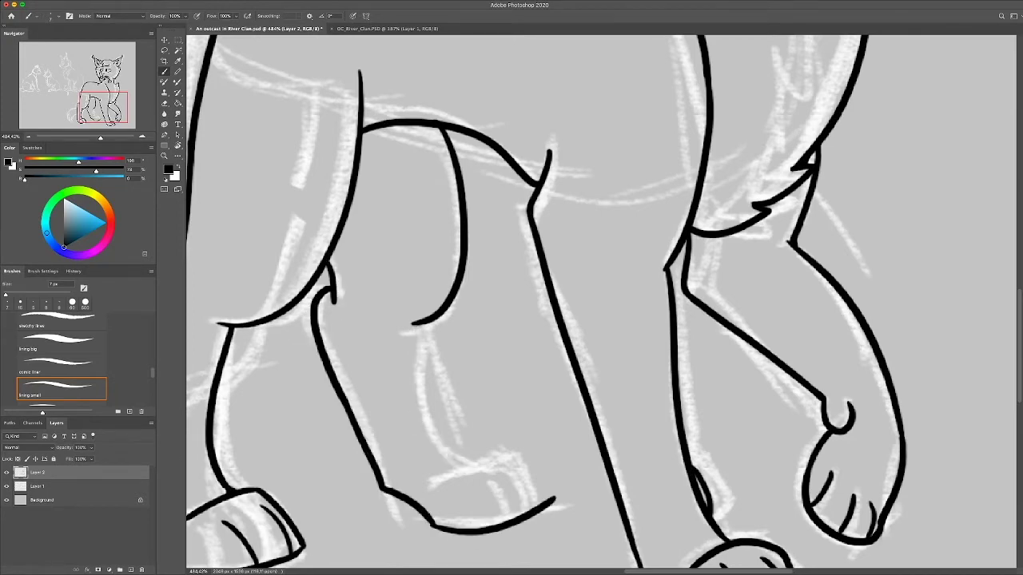
Rotate the canvas and ink the sole, toe front and upper contour of the far hind paw
{"action": "key", "text": "ctrl+z"}
{"action": "left_click_drag", "start_coordinate": [435, 523], "coordinate": [540, 512]}
{"action": "key", "text": "ctrl+z"}
{"action": "key", "text": "r"}
{"action": "left_click_drag", "start_coordinate": [719, 239], "coordinate": [655, 375]}
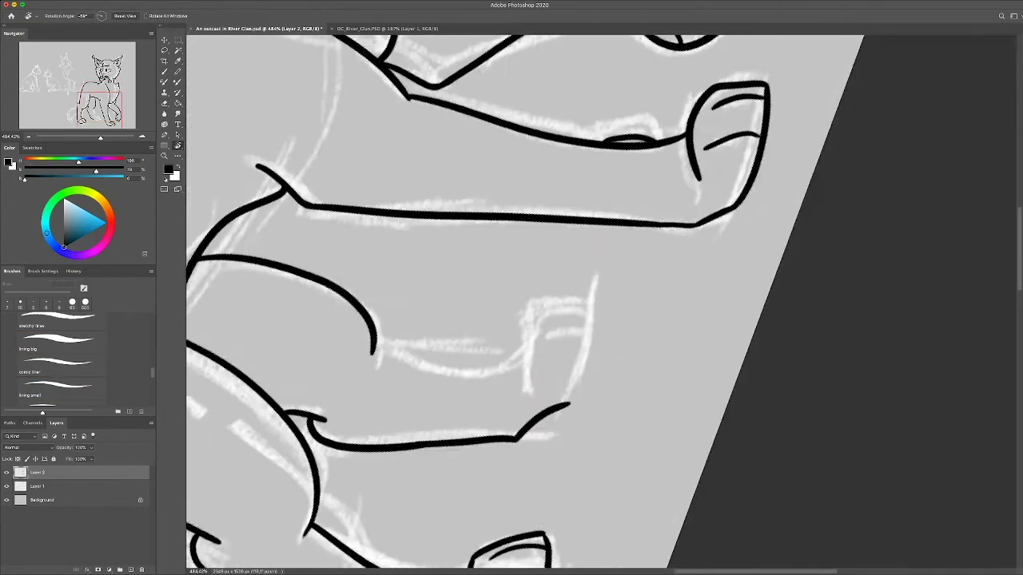
{"action": "mouse_move", "coordinate": [563, 404]}
{"action": "left_mouse_down"}
{"action": "mouse_move", "coordinate": [595, 295]}
{"action": "mouse_move", "coordinate": [515, 308]}
{"action": "left_mouse_up"}
{"action": "key", "text": "ctrl+z"}
{"action": "left_click_drag", "start_coordinate": [593, 296], "coordinate": [525, 375]}
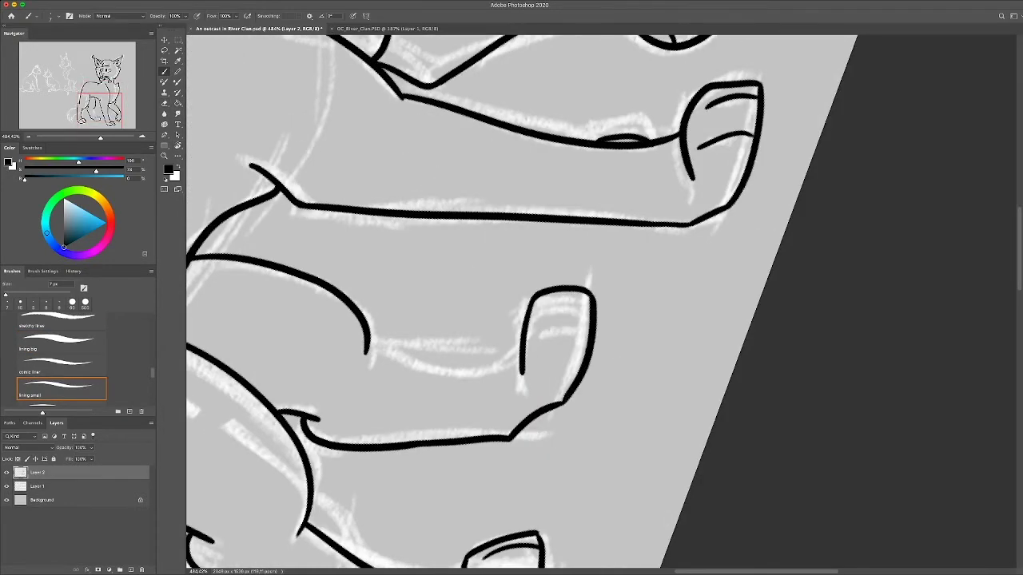
Return the canvas upright, redraw the far hind paw's top with toe lines and ink the lower leg's front edge
{"action": "key", "text": "r"}
{"action": "mouse_move", "coordinate": [679, 400]}
{"action": "left_mouse_down"}
{"action": "mouse_move", "coordinate": [759, 360]}
{"action": "mouse_move", "coordinate": [799, 303]}
{"action": "left_mouse_up"}
{"action": "key", "text": "b"}
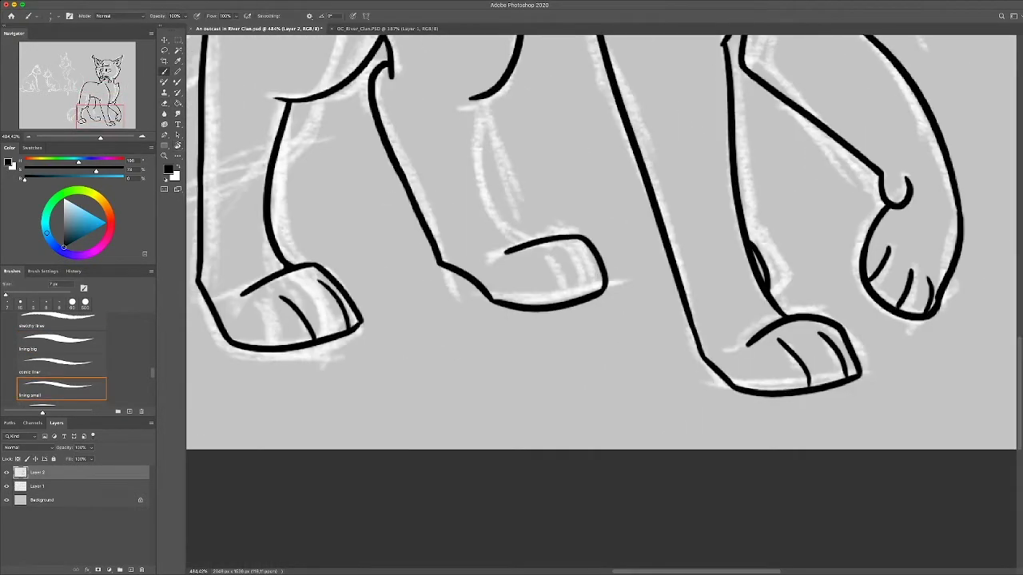
{"action": "key", "text": "ctrl+z"}
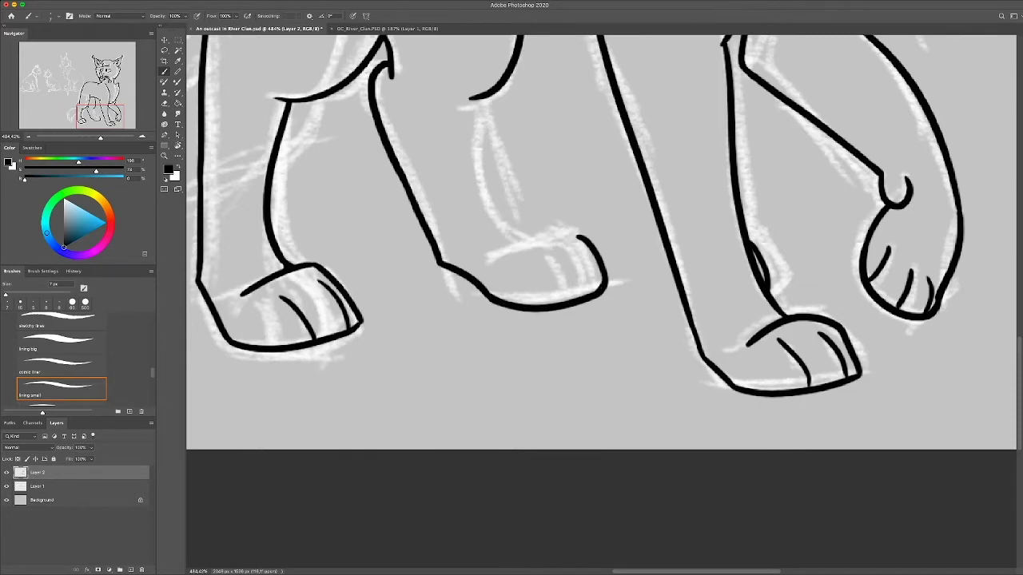
{"action": "left_click_drag", "start_coordinate": [565, 223], "coordinate": [605, 281]}
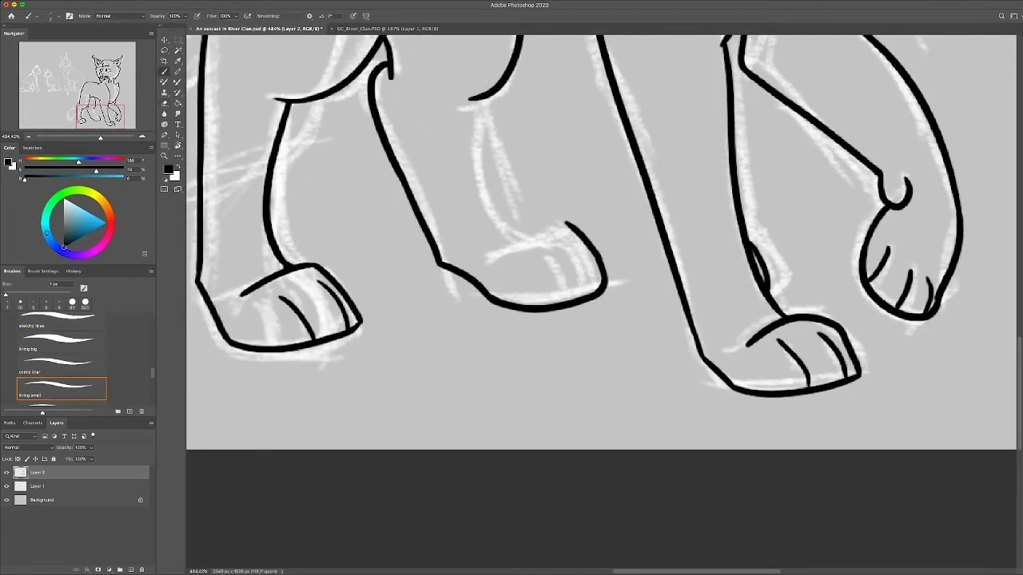
{"action": "key", "text": "ctrl+z"}
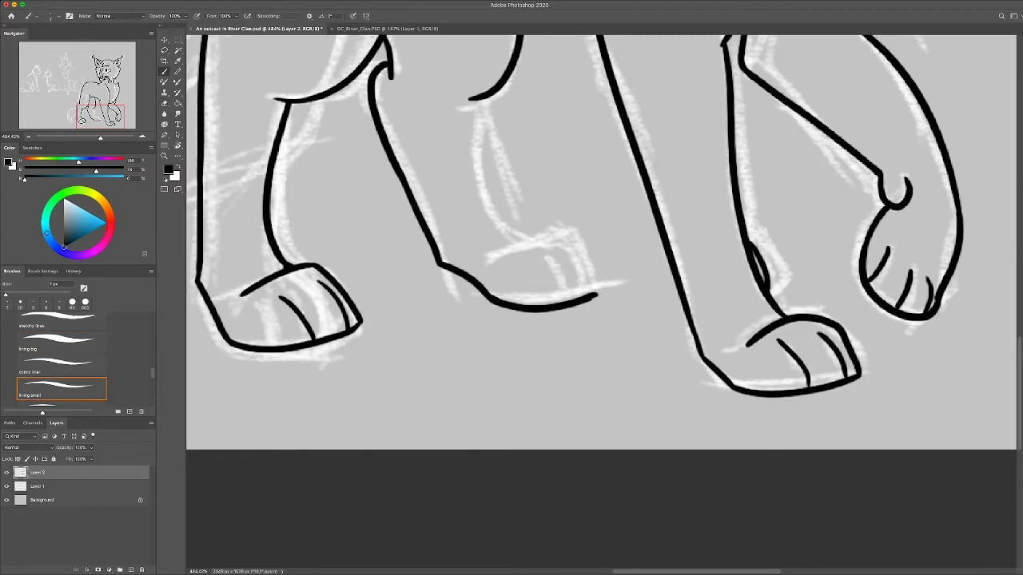
{"action": "left_click_drag", "start_coordinate": [496, 260], "coordinate": [608, 289]}
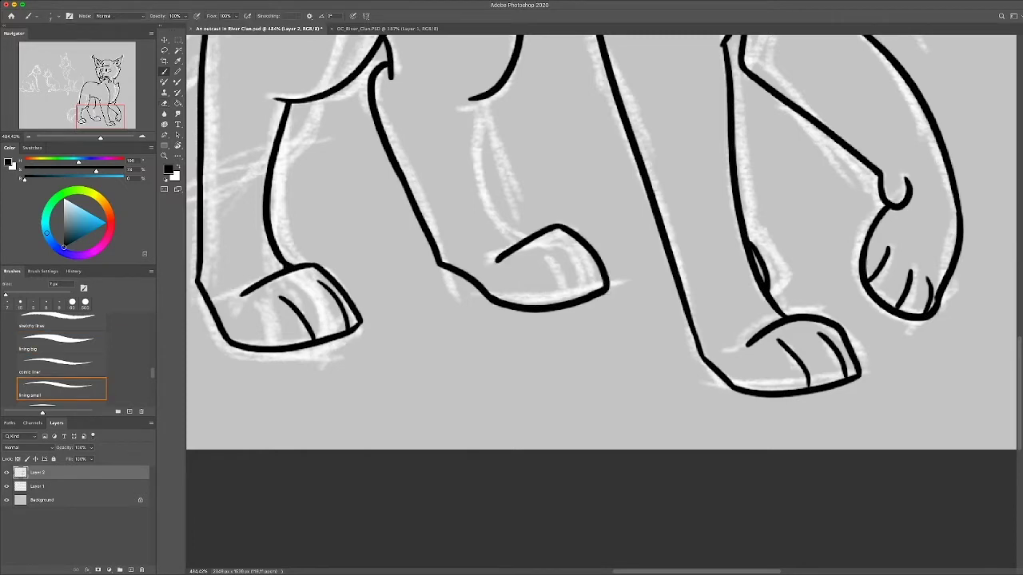
{"action": "left_click_drag", "start_coordinate": [540, 250], "coordinate": [566, 301]}
{"action": "left_click_drag", "start_coordinate": [567, 237], "coordinate": [590, 293]}
{"action": "scroll", "coordinate": [602, 304], "scroll_direction": "down", "scroll_amount": 6}
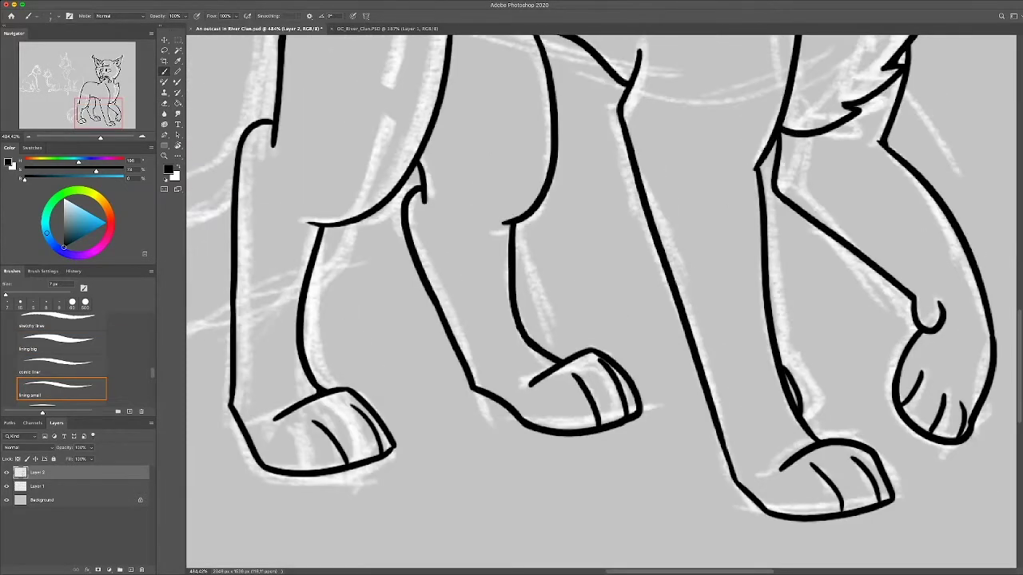
Ink the upper edge of the tail from the near hind leg, ending in pointed fur tufts
{"action": "key", "text": "z"}
{"action": "scroll", "coordinate": [601, 303], "scroll_direction": "up", "scroll_amount": 3}
{"action": "scroll", "coordinate": [736, 521], "scroll_direction": "up", "scroll_amount": 2}
{"action": "key", "text": "b"}
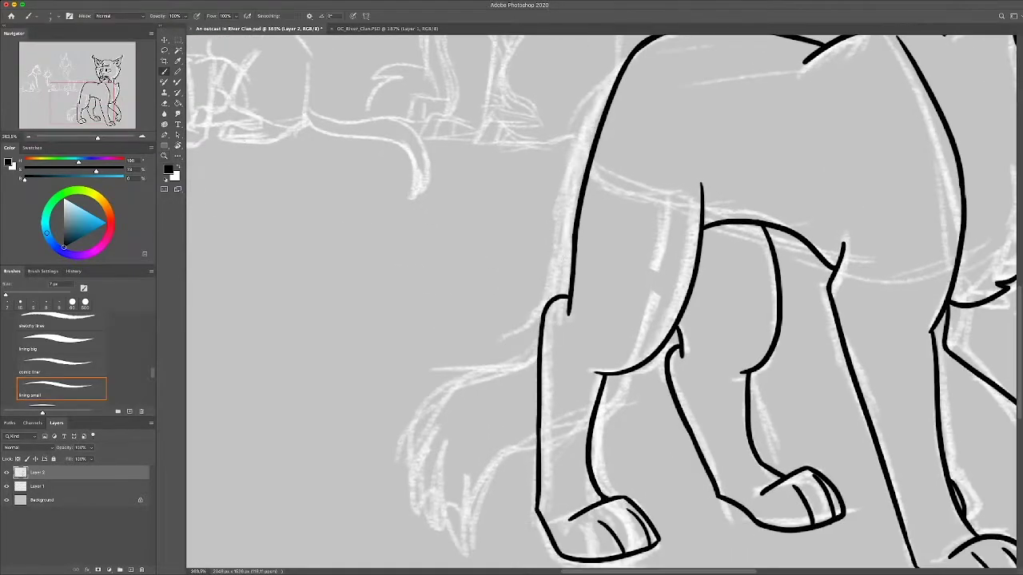
{"action": "mouse_move", "coordinate": [535, 365]}
{"action": "left_mouse_down"}
{"action": "mouse_move", "coordinate": [405, 451]}
{"action": "mouse_move", "coordinate": [438, 518]}
{"action": "left_mouse_up"}
{"action": "key", "text": "ctrl+z"}
{"action": "left_click_drag", "start_coordinate": [406, 452], "coordinate": [482, 531]}
{"action": "left_click_drag", "start_coordinate": [449, 491], "coordinate": [451, 519]}
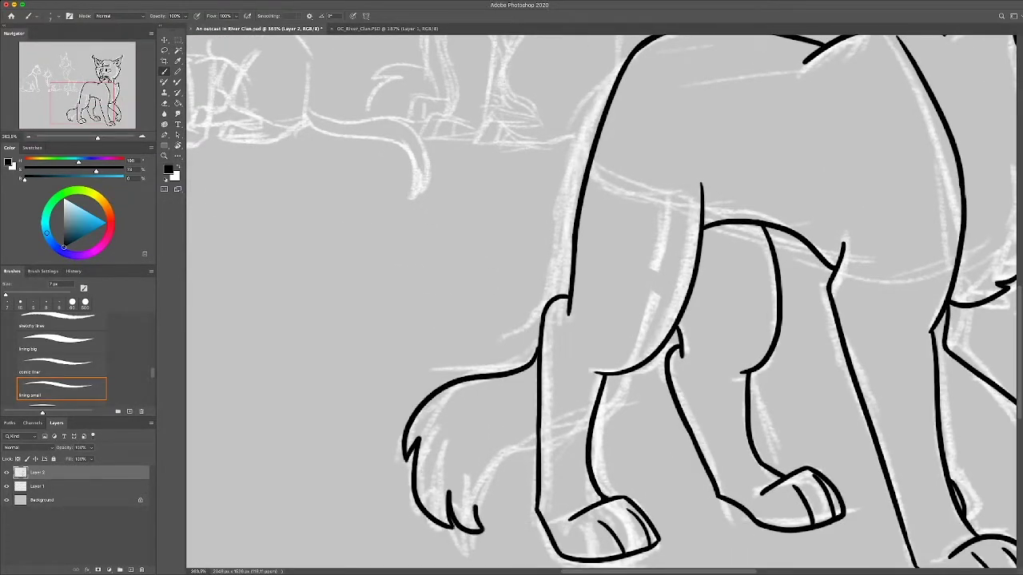
Ink the tail's underside from the tip to the hind leg and the short section showing behind the leg
{"action": "left_click_drag", "start_coordinate": [537, 441], "coordinate": [476, 529]}
{"action": "key", "text": "ctrl+z"}
{"action": "left_click_drag", "start_coordinate": [623, 374], "coordinate": [597, 422]}
{"action": "key", "text": "e"}
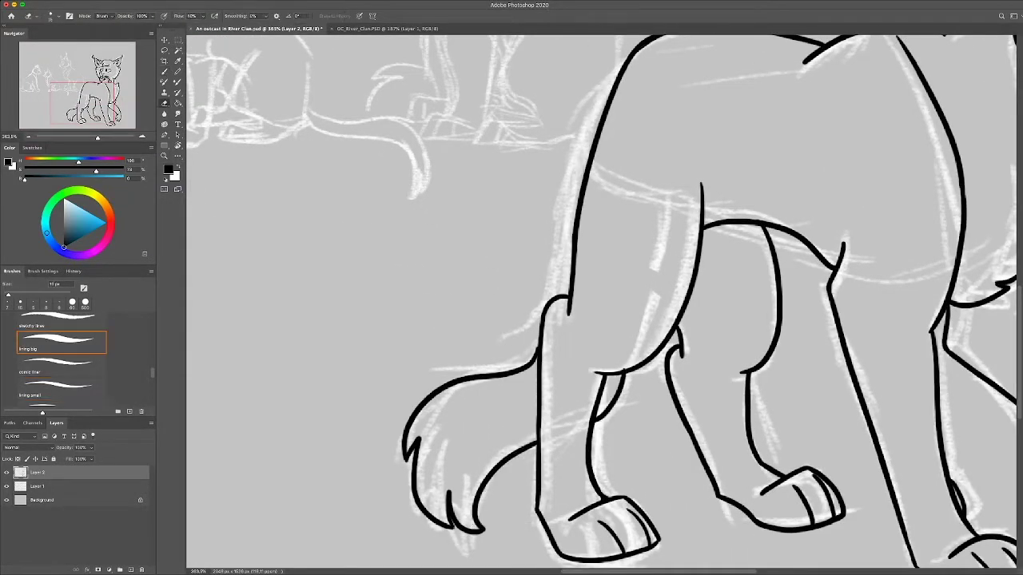
Choose the "lining small" brush and add a new layer directly above the sketch on Layer 1
{"action": "key", "text": "z"}
{"action": "key", "text": "ctrl+0"}
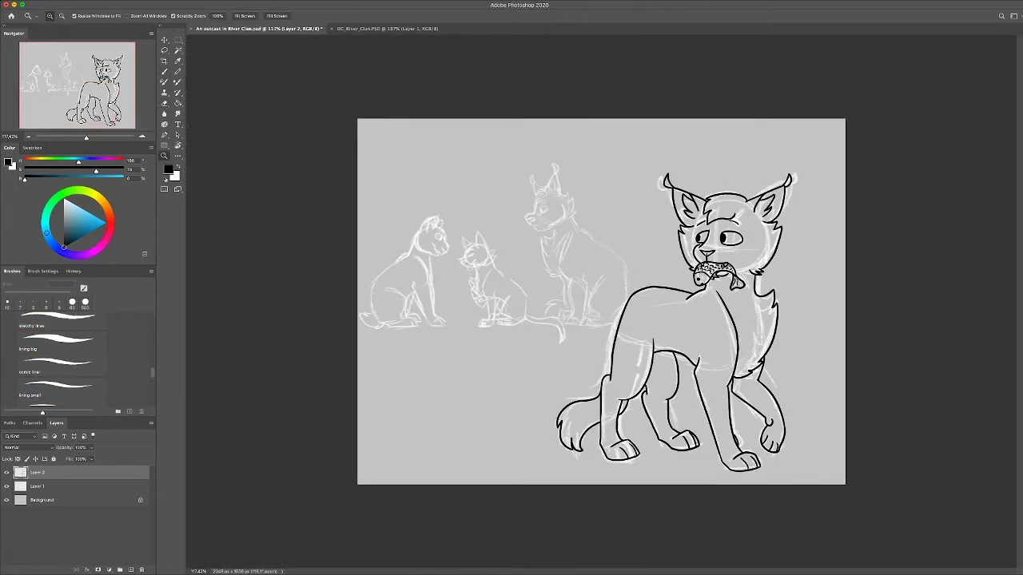
{"action": "left_click", "coordinate": [464, 271]}
{"action": "left_click", "coordinate": [62, 389]}
{"action": "left_click", "coordinate": [37, 500]}
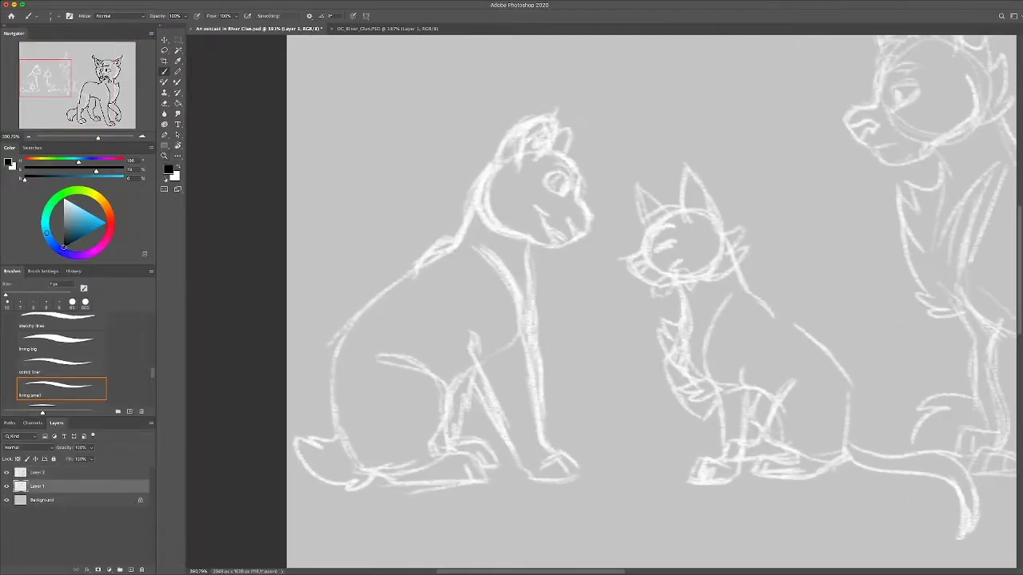
{"action": "key", "text": "ctrl+shift+alt+n"}
Undo the test stroke on the leftmost seated cat and reduce the brush size to 4 px
{"action": "left_click_drag", "start_coordinate": [487, 210], "coordinate": [532, 256]}
{"action": "key", "text": "ctrl+z"}
{"action": "key", "text": "bracketleft"}
{"action": "key", "text": "bracketleft"}
{"action": "key", "text": "bracketleft"}
{"action": "key", "text": "bracketleft"}
{"action": "key", "text": "bracketleft"}
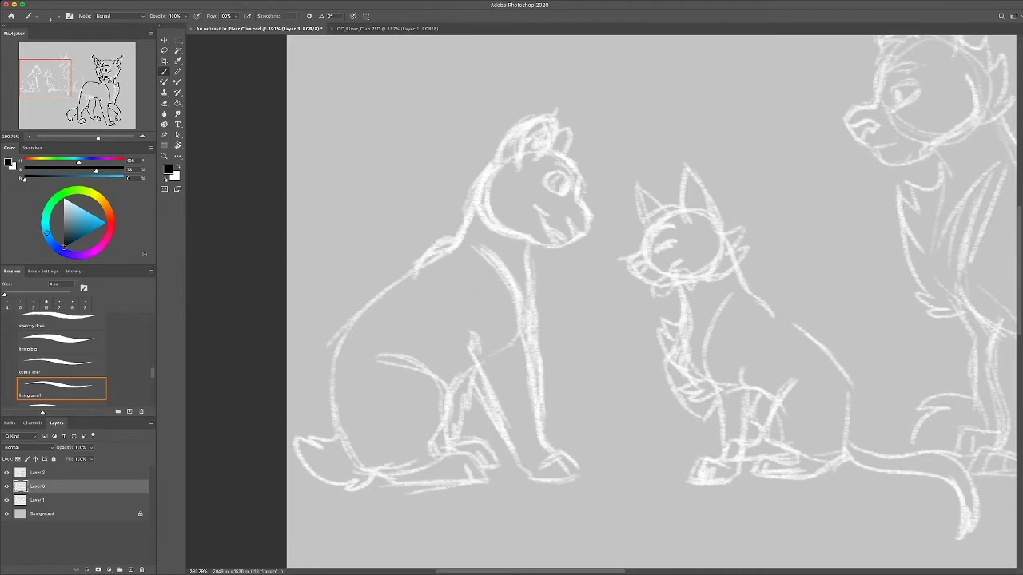
Ink the leftmost seated cat's near ear with inner fur, its forehead, muzzle and open mouth
{"action": "scroll", "coordinate": [509, 169], "scroll_direction": "up", "scroll_amount": 3}
{"action": "left_click_drag", "start_coordinate": [501, 152], "coordinate": [587, 136]}
{"action": "left_click_drag", "start_coordinate": [538, 85], "coordinate": [523, 149]}
{"action": "mouse_move", "coordinate": [537, 90]}
{"action": "left_mouse_down"}
{"action": "mouse_move", "coordinate": [559, 141]}
{"action": "mouse_move", "coordinate": [644, 174]}
{"action": "mouse_move", "coordinate": [663, 236]}
{"action": "mouse_move", "coordinate": [639, 273]}
{"action": "mouse_move", "coordinate": [578, 234]}
{"action": "mouse_move", "coordinate": [609, 278]}
{"action": "left_mouse_up"}
{"action": "key", "text": "ctrl+z"}
{"action": "key", "text": "ctrl+z"}
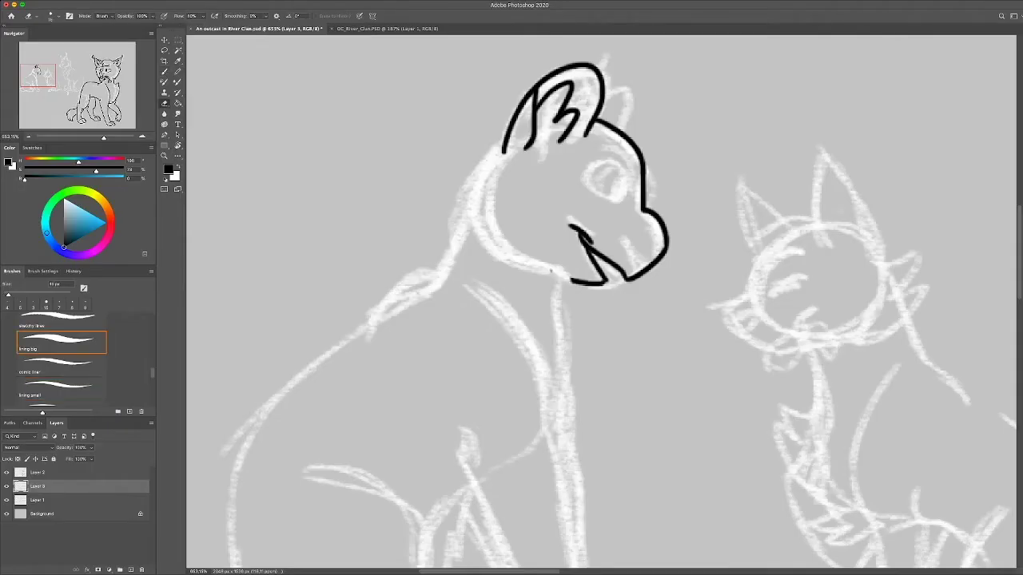
Ink the back of the leftmost cat's head and its jawline, cleaning the line with the eraser
{"action": "mouse_move", "coordinate": [502, 149]}
{"action": "left_mouse_down"}
{"action": "mouse_move", "coordinate": [488, 240]}
{"action": "mouse_move", "coordinate": [579, 281]}
{"action": "left_mouse_up"}
{"action": "key", "text": "ctrl+z"}
{"action": "key", "text": "e"}
{"action": "left_click_drag", "start_coordinate": [489, 233], "coordinate": [516, 251]}
{"action": "key", "text": "b"}
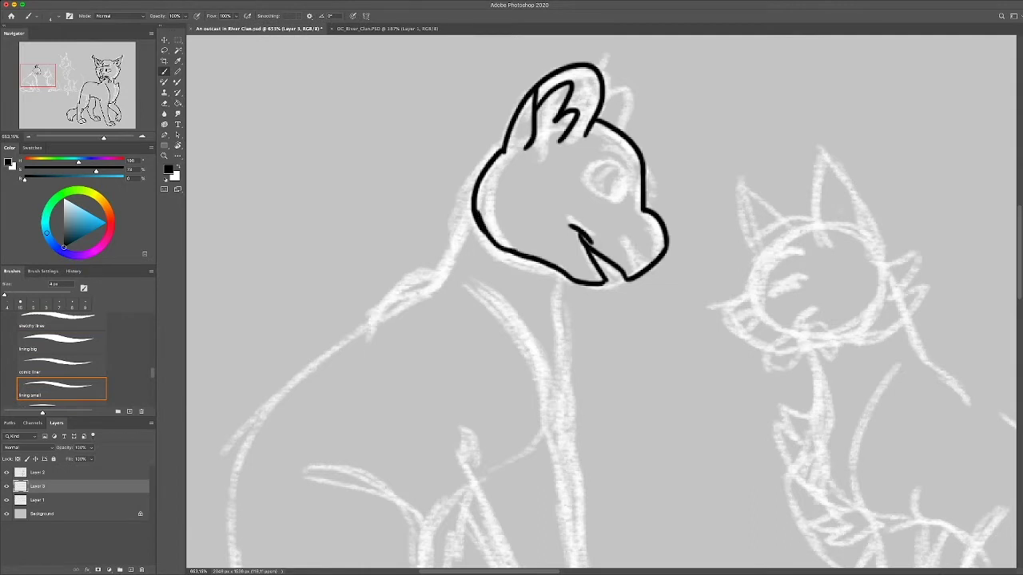
Add the muzzle crease, mouth details, a short brow line and the far ear to the leftmost cat's head
{"action": "mouse_move", "coordinate": [637, 238]}
{"action": "left_mouse_down"}
{"action": "mouse_move", "coordinate": [657, 254]}
{"action": "mouse_move", "coordinate": [644, 270]}
{"action": "left_mouse_up"}
{"action": "key", "text": "ctrl+z"}
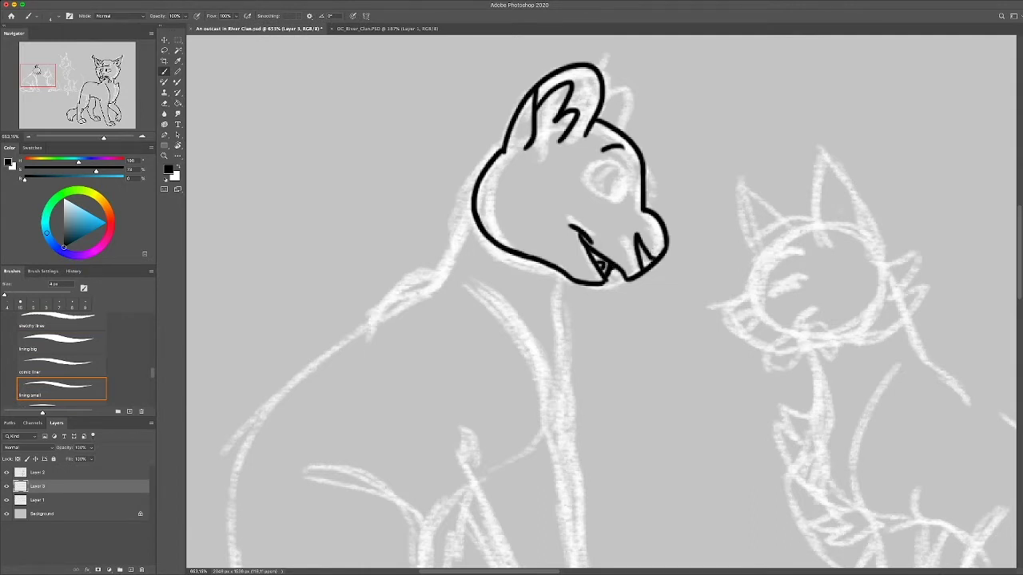
{"action": "left_click_drag", "start_coordinate": [606, 96], "coordinate": [623, 128]}
Ink the leftmost cat's eye with its upper lid, rounded outline and dark pupil
{"action": "left_click_drag", "start_coordinate": [622, 175], "coordinate": [655, 175]}
{"action": "key", "text": "ctrl+z"}
{"action": "left_click_drag", "start_coordinate": [565, 185], "coordinate": [631, 200]}
{"action": "mouse_move", "coordinate": [568, 171]}
{"action": "left_mouse_down"}
{"action": "mouse_move", "coordinate": [626, 210]}
{"action": "mouse_move", "coordinate": [578, 205]}
{"action": "left_mouse_up"}
{"action": "left_click_drag", "start_coordinate": [619, 181], "coordinate": [615, 203]}
{"action": "key", "text": "ctrl+minus"}
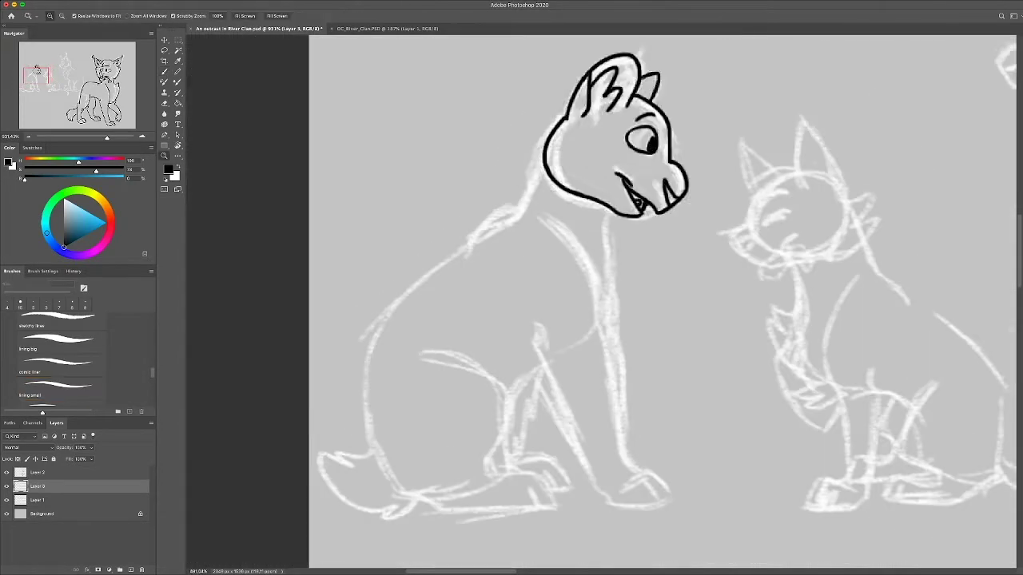
Ink the leftmost cat's nape and back in a long line down to the base of the rump
{"action": "left_click_drag", "start_coordinate": [540, 153], "coordinate": [468, 239]}
{"action": "key", "text": "ctrl+z"}
{"action": "mouse_move", "coordinate": [540, 159]}
{"action": "left_mouse_down"}
{"action": "mouse_move", "coordinate": [395, 324]}
{"action": "mouse_move", "coordinate": [411, 444]}
{"action": "mouse_move", "coordinate": [467, 497]}
{"action": "left_mouse_up"}
{"action": "scroll", "coordinate": [512, 303], "scroll_direction": "left", "scroll_amount": 2}
Ink the seated cat's bent hind thigh and its flat hind foot with the sole and a toe line
{"action": "mouse_move", "coordinate": [452, 327]}
{"action": "left_mouse_down"}
{"action": "mouse_move", "coordinate": [535, 435]}
{"action": "mouse_move", "coordinate": [621, 500]}
{"action": "left_mouse_up"}
{"action": "scroll", "coordinate": [519, 447], "scroll_direction": "up", "scroll_amount": 3}
{"action": "mouse_move", "coordinate": [368, 503]}
{"action": "left_mouse_down"}
{"action": "mouse_move", "coordinate": [599, 512]}
{"action": "mouse_move", "coordinate": [624, 499]}
{"action": "left_mouse_up"}
{"action": "key", "text": "super+z"}
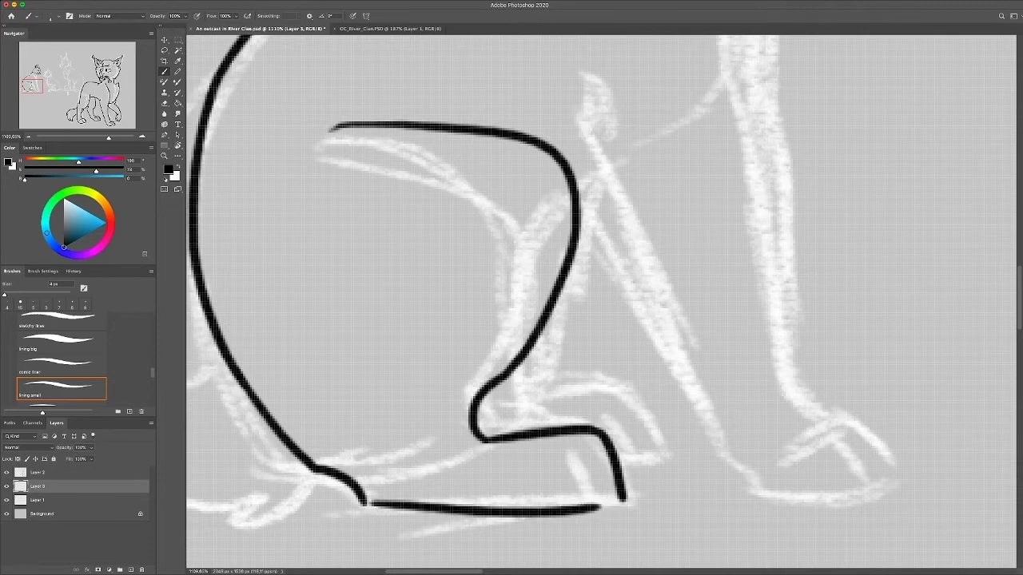
{"action": "left_click_drag", "start_coordinate": [568, 456], "coordinate": [609, 501]}
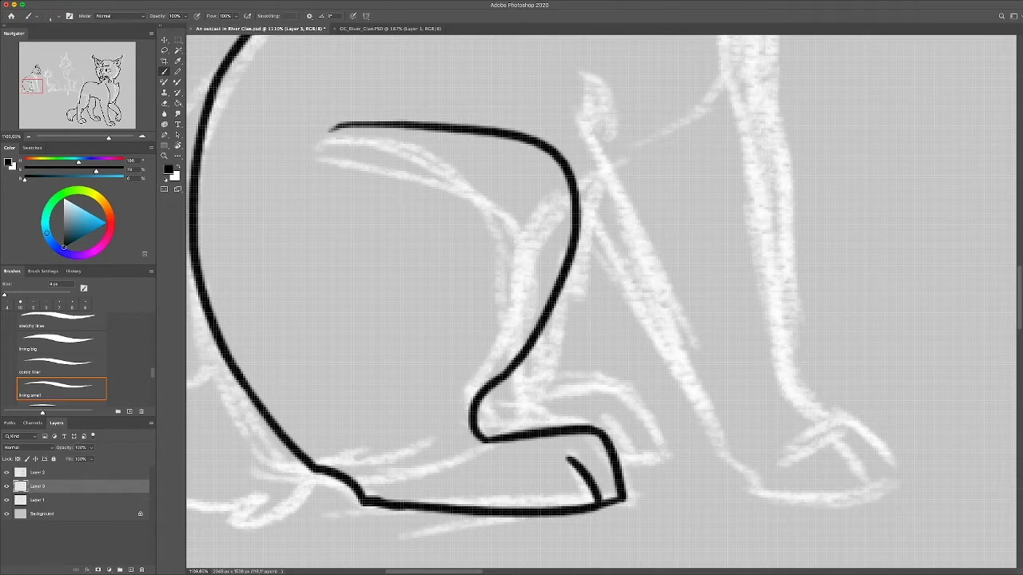
Ink the seated cat's chest with a pointed fur tuft, the shoulder curve and the near foreleg's front edge
{"action": "scroll", "coordinate": [591, 479], "scroll_direction": "down", "scroll_amount": 3}
{"action": "scroll", "coordinate": [552, 200], "scroll_direction": "up", "scroll_amount": 2}
{"action": "left_click_drag", "start_coordinate": [549, 122], "coordinate": [545, 300]}
{"action": "mouse_move", "coordinate": [451, 134]}
{"action": "left_mouse_down"}
{"action": "mouse_move", "coordinate": [545, 313]}
{"action": "mouse_move", "coordinate": [537, 297]}
{"action": "mouse_move", "coordinate": [560, 446]}
{"action": "left_mouse_up"}
{"action": "key", "text": "super+z"}
{"action": "left_click_drag", "start_coordinate": [558, 439], "coordinate": [601, 500]}
{"action": "key", "text": "super+z"}
Ink the near foreleg's back edge from the elbow and its rounded paw with toe lines
{"action": "mouse_move", "coordinate": [449, 289]}
{"action": "left_mouse_down"}
{"action": "mouse_move", "coordinate": [537, 524]}
{"action": "mouse_move", "coordinate": [563, 551]}
{"action": "mouse_move", "coordinate": [647, 528]}
{"action": "mouse_move", "coordinate": [582, 522]}
{"action": "left_mouse_up"}
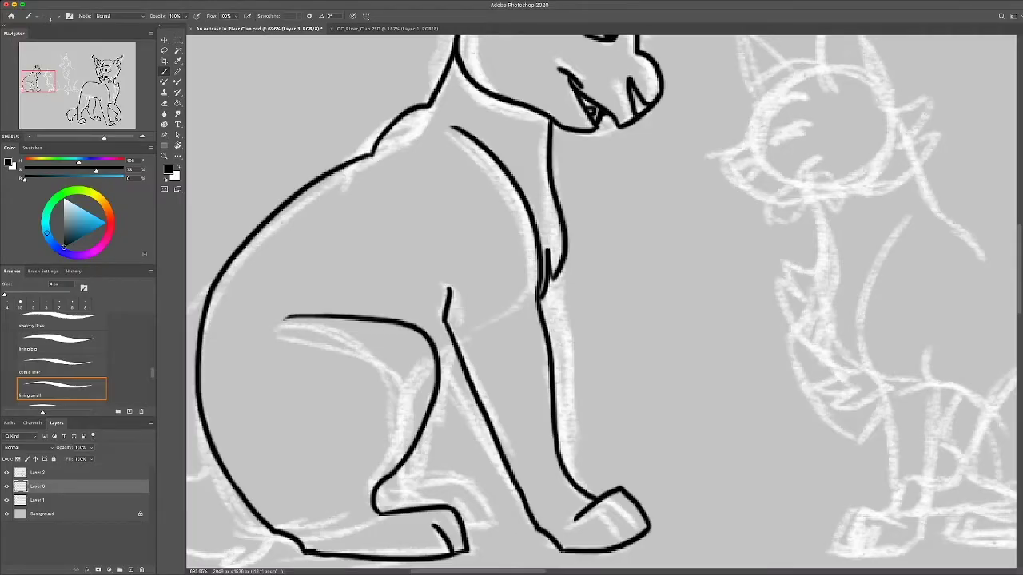
{"action": "key", "text": "super+z"}
{"action": "mouse_move", "coordinate": [644, 529]}
{"action": "left_mouse_down"}
{"action": "mouse_move", "coordinate": [581, 523]}
{"action": "mouse_move", "coordinate": [580, 511]}
{"action": "mouse_move", "coordinate": [618, 543]}
{"action": "left_mouse_up"}
{"action": "key", "text": "super+z"}
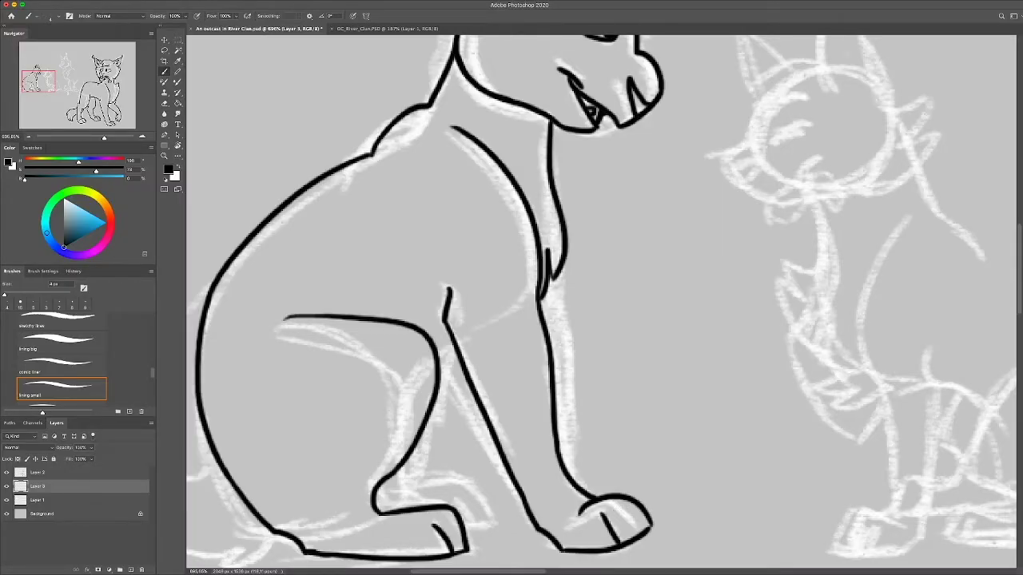
Add pointed belly fur between thigh and foreleg and ink the visible edge of the far foreleg
{"action": "left_click_drag", "start_coordinate": [456, 345], "coordinate": [424, 439]}
{"action": "left_click_drag", "start_coordinate": [455, 391], "coordinate": [508, 471]}
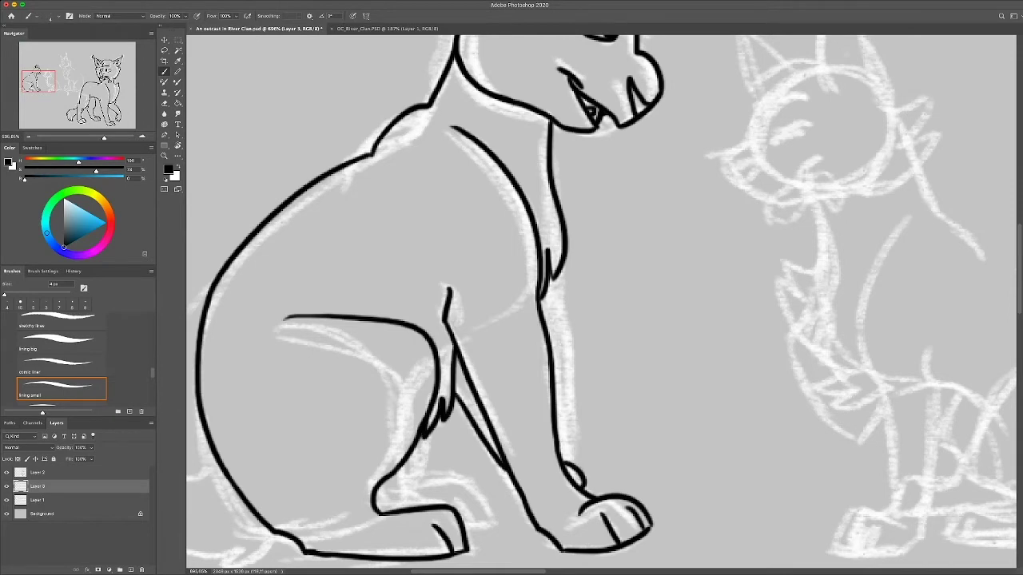
Ink the seated cat's far hind foot behind the near one and its short bushy tail at the rump
{"action": "left_click_drag", "start_coordinate": [425, 432], "coordinate": [460, 470]}
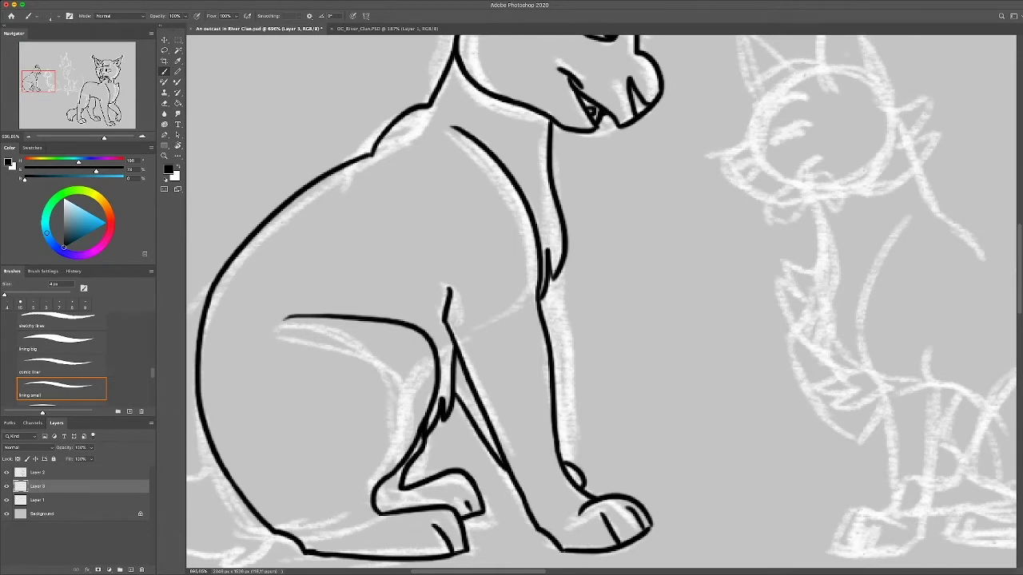
{"action": "scroll", "coordinate": [599, 303], "scroll_direction": "left", "scroll_amount": 5}
{"action": "scroll", "coordinate": [599, 304], "scroll_direction": "down", "scroll_amount": 2}
{"action": "mouse_move", "coordinate": [376, 391]}
{"action": "left_mouse_down"}
{"action": "mouse_move", "coordinate": [486, 466]}
{"action": "mouse_move", "coordinate": [378, 376]}
{"action": "mouse_move", "coordinate": [467, 477]}
{"action": "mouse_move", "coordinate": [493, 471]}
{"action": "left_mouse_up"}
{"action": "key", "text": "ctrl+z"}
{"action": "scroll", "coordinate": [681, 302], "scroll_direction": "down", "scroll_amount": 5}
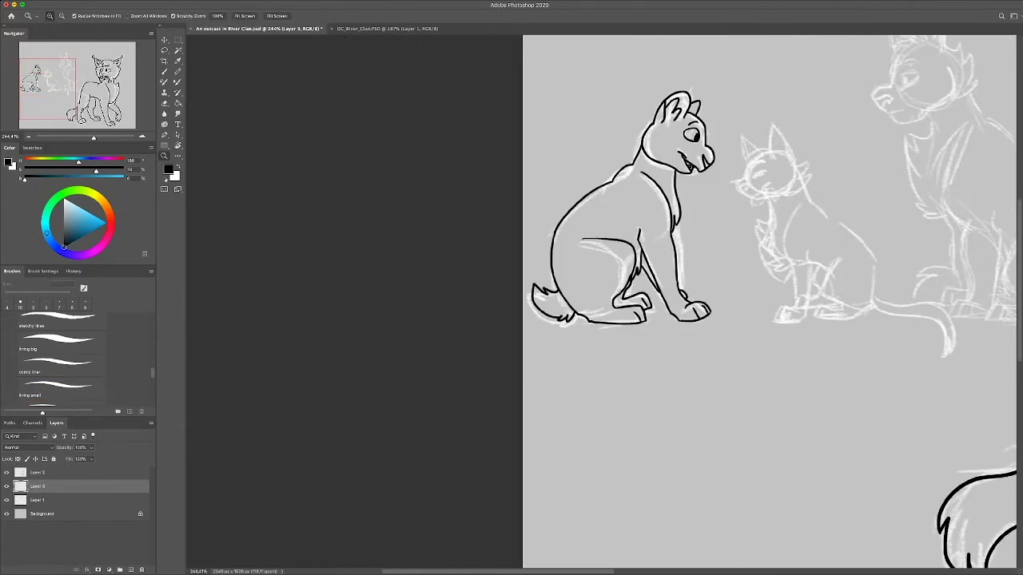
Ink the small middle cat's forehead, pointed muzzle and tall near ear with inner fur, using the lining small brush
{"action": "scroll", "coordinate": [799, 200], "scroll_direction": "up", "scroll_amount": 4}
{"action": "left_click", "coordinate": [62, 389]}
{"action": "scroll", "coordinate": [798, 200], "scroll_direction": "up", "scroll_amount": 3}
{"action": "mouse_move", "coordinate": [569, 108]}
{"action": "left_mouse_down"}
{"action": "mouse_move", "coordinate": [631, 196]}
{"action": "mouse_move", "coordinate": [560, 177]}
{"action": "mouse_move", "coordinate": [601, 177]}
{"action": "mouse_move", "coordinate": [505, 188]}
{"action": "left_mouse_up"}
{"action": "key", "text": "ctrl+z"}
{"action": "key", "text": "ctrl+z"}
{"action": "mouse_move", "coordinate": [558, 156]}
{"action": "left_mouse_down"}
{"action": "mouse_move", "coordinate": [506, 188]}
{"action": "mouse_move", "coordinate": [470, 243]}
{"action": "left_mouse_up"}
{"action": "key", "text": "ctrl+z"}
{"action": "mouse_move", "coordinate": [503, 190]}
{"action": "left_mouse_down"}
{"action": "mouse_move", "coordinate": [467, 254]}
{"action": "mouse_move", "coordinate": [513, 287]}
{"action": "mouse_move", "coordinate": [559, 249]}
{"action": "mouse_move", "coordinate": [552, 313]}
{"action": "left_mouse_up"}
{"action": "key", "text": "ctrl+z"}
Ink the middle cat's smiling mouth corner and the small fish with its tail fin hanging from the jaws
{"action": "scroll", "coordinate": [531, 263], "scroll_direction": "up", "scroll_amount": 2}
{"action": "key", "text": "ctrl+z"}
{"action": "mouse_move", "coordinate": [560, 271]}
{"action": "left_mouse_down"}
{"action": "mouse_move", "coordinate": [560, 297]}
{"action": "mouse_move", "coordinate": [603, 305]}
{"action": "mouse_move", "coordinate": [599, 298]}
{"action": "mouse_move", "coordinate": [623, 331]}
{"action": "mouse_move", "coordinate": [601, 305]}
{"action": "left_mouse_up"}
{"action": "left_click_drag", "start_coordinate": [591, 331], "coordinate": [604, 315]}
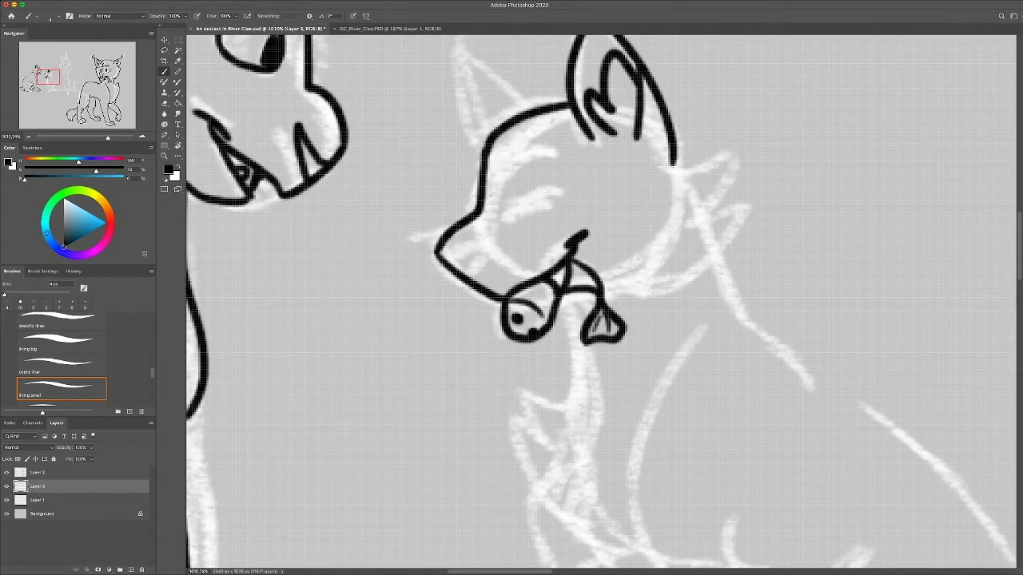
Ink the middle cat's nose, closed curved eye, eyebrow and pointed far ear, and add markings on the fish
{"action": "left_click_drag", "start_coordinate": [457, 264], "coordinate": [484, 278]}
{"action": "left_click_drag", "start_coordinate": [507, 210], "coordinate": [562, 192]}
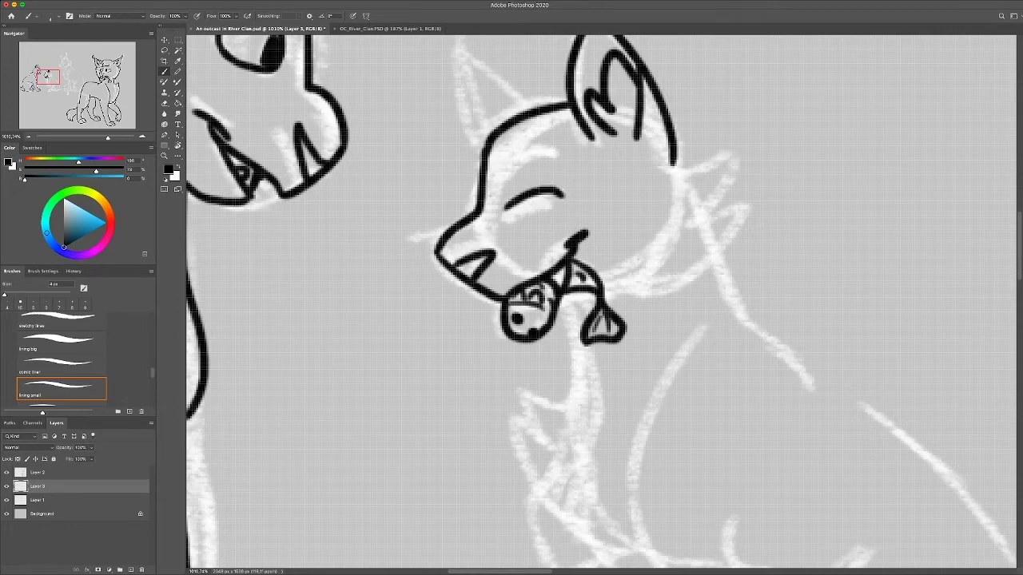
{"action": "left_click_drag", "start_coordinate": [509, 157], "coordinate": [555, 156]}
{"action": "scroll", "coordinate": [599, 304], "scroll_direction": "up", "scroll_amount": 2}
{"action": "mouse_move", "coordinate": [477, 209]}
{"action": "left_mouse_down"}
{"action": "mouse_move", "coordinate": [544, 185]}
{"action": "mouse_move", "coordinate": [569, 188]}
{"action": "left_mouse_up"}
{"action": "key", "text": "ctrl+z"}
{"action": "left_click_drag", "start_coordinate": [487, 180], "coordinate": [515, 202]}
{"action": "scroll", "coordinate": [599, 304], "scroll_direction": "down", "scroll_amount": 2}
{"action": "scroll", "coordinate": [599, 303], "scroll_direction": "right", "scroll_amount": 2}
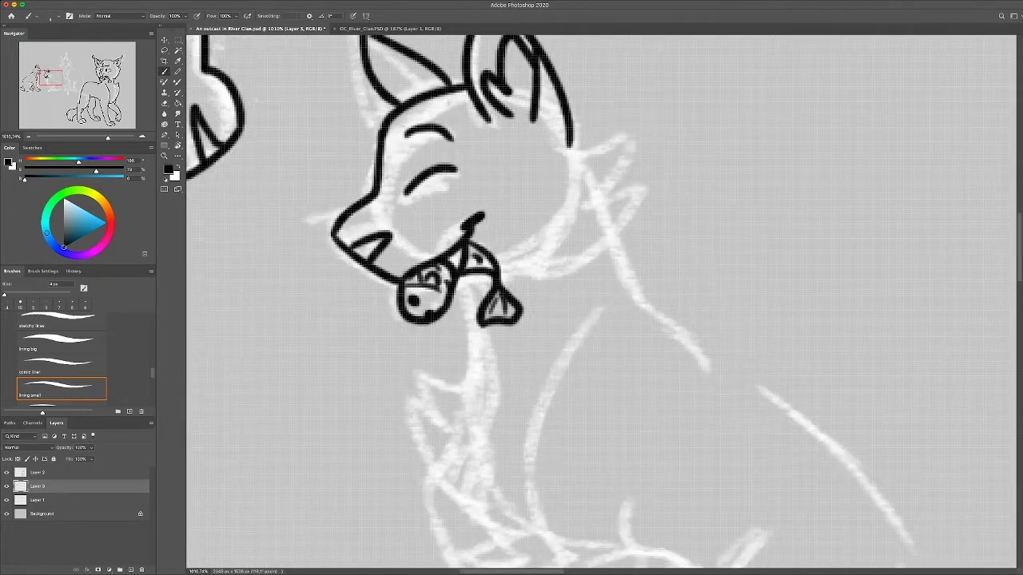
Ink the middle cat's spiky cheek fur and jawline, plus the throat with jagged chest fur
{"action": "mouse_move", "coordinate": [559, 148]}
{"action": "left_mouse_down"}
{"action": "mouse_move", "coordinate": [615, 200]}
{"action": "mouse_move", "coordinate": [543, 259]}
{"action": "mouse_move", "coordinate": [499, 270]}
{"action": "mouse_move", "coordinate": [443, 404]}
{"action": "left_mouse_up"}
{"action": "scroll", "coordinate": [599, 304], "scroll_direction": "down", "scroll_amount": 4}
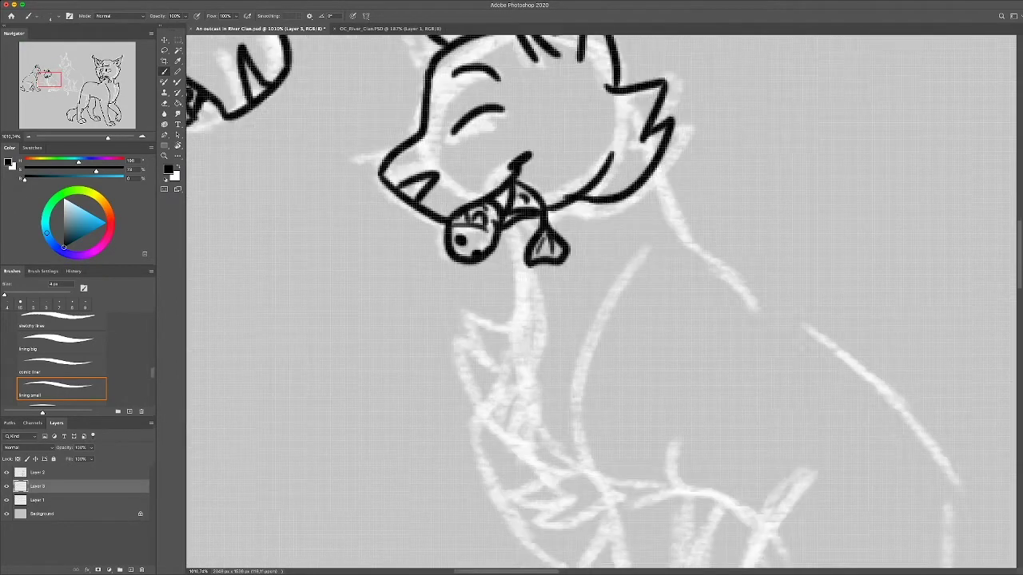
{"action": "scroll", "coordinate": [599, 303], "scroll_direction": "right", "scroll_amount": 1}
{"action": "key", "text": "ctrl+z"}
{"action": "mouse_move", "coordinate": [435, 130]}
{"action": "left_mouse_down"}
{"action": "mouse_move", "coordinate": [377, 213]}
{"action": "mouse_move", "coordinate": [366, 254]}
{"action": "left_mouse_up"}
{"action": "scroll", "coordinate": [599, 304], "scroll_direction": "down", "scroll_amount": 2}
{"action": "scroll", "coordinate": [599, 304], "scroll_direction": "right", "scroll_amount": 1}
{"action": "left_click_drag", "start_coordinate": [336, 182], "coordinate": [357, 257]}
Ink the middle cat's shoulder curve and both edges of the straight near foreleg
{"action": "scroll", "coordinate": [520, 95], "scroll_direction": "down", "scroll_amount": 1}
{"action": "left_click_drag", "start_coordinate": [523, 39], "coordinate": [501, 307]}
{"action": "mouse_move", "coordinate": [572, 243]}
{"action": "left_mouse_down"}
{"action": "mouse_move", "coordinate": [589, 392]}
{"action": "mouse_move", "coordinate": [551, 511]}
{"action": "left_mouse_up"}
{"action": "left_click_drag", "start_coordinate": [501, 308], "coordinate": [523, 496]}
Ink the rounded paw at the end of the middle cat's near foreleg, redoing strokes that miss
{"action": "left_click_drag", "start_coordinate": [551, 508], "coordinate": [427, 537]}
{"action": "key", "text": "ctrl+z"}
{"action": "key", "text": "."}
{"action": "key", "text": "ctrl+z"}
{"action": "key", "text": "ctrl+z"}
{"action": "mouse_move", "coordinate": [513, 493]}
{"action": "left_mouse_down"}
{"action": "mouse_move", "coordinate": [441, 537]}
{"action": "mouse_move", "coordinate": [492, 536]}
{"action": "mouse_move", "coordinate": [447, 534]}
{"action": "left_mouse_up"}
{"action": "key", "text": "ctrl+z"}
{"action": "key", "text": "e"}
{"action": "key", "text": "b"}
{"action": "key", "text": "e"}
{"action": "key", "text": "b"}
{"action": "left_click_drag", "start_coordinate": [516, 465], "coordinate": [519, 495]}
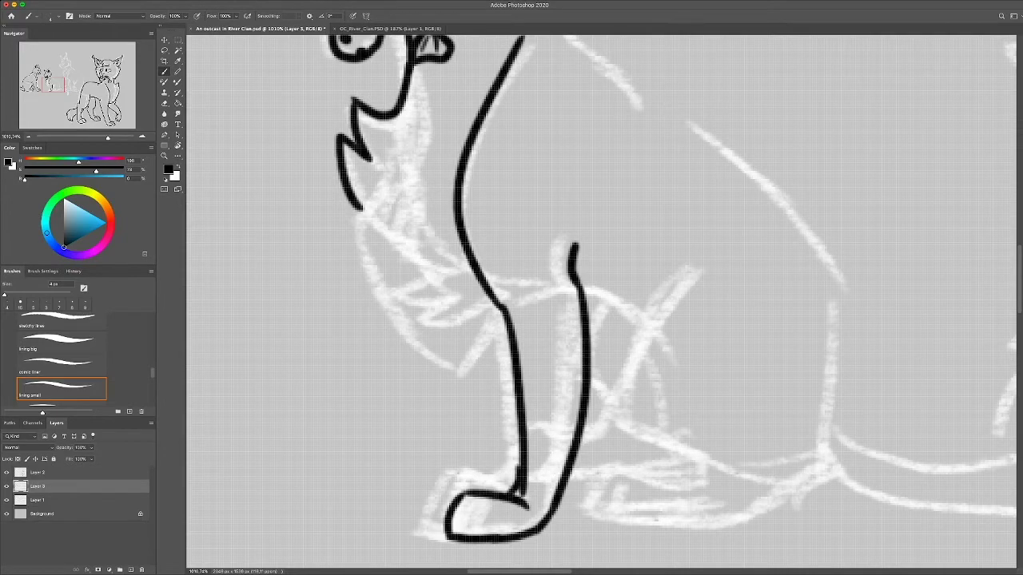
Erase the stray line at the near foreleg's wrist and ink a small dewclaw there
{"action": "key", "text": "e"}
{"action": "mouse_move", "coordinate": [519, 448]}
{"action": "left_mouse_down"}
{"action": "mouse_move", "coordinate": [519, 497]}
{"action": "mouse_move", "coordinate": [497, 493]}
{"action": "left_mouse_up"}
{"action": "key", "text": "b"}
{"action": "key", "text": "ctrl+z"}
{"action": "key", "text": "ctrl+z"}
{"action": "left_click_drag", "start_coordinate": [518, 444], "coordinate": [502, 482]}
Ink the middle cat's raised foreleg against the chest, from the rounded paw with toe lines to the bent elbow
{"action": "scroll", "coordinate": [599, 303], "scroll_direction": "up", "scroll_amount": 3}
{"action": "left_click_drag", "start_coordinate": [432, 238], "coordinate": [392, 300]}
{"action": "left_click_drag", "start_coordinate": [433, 236], "coordinate": [484, 371]}
{"action": "left_click_drag", "start_coordinate": [479, 366], "coordinate": [500, 389]}
{"action": "left_click_drag", "start_coordinate": [393, 297], "coordinate": [484, 441]}
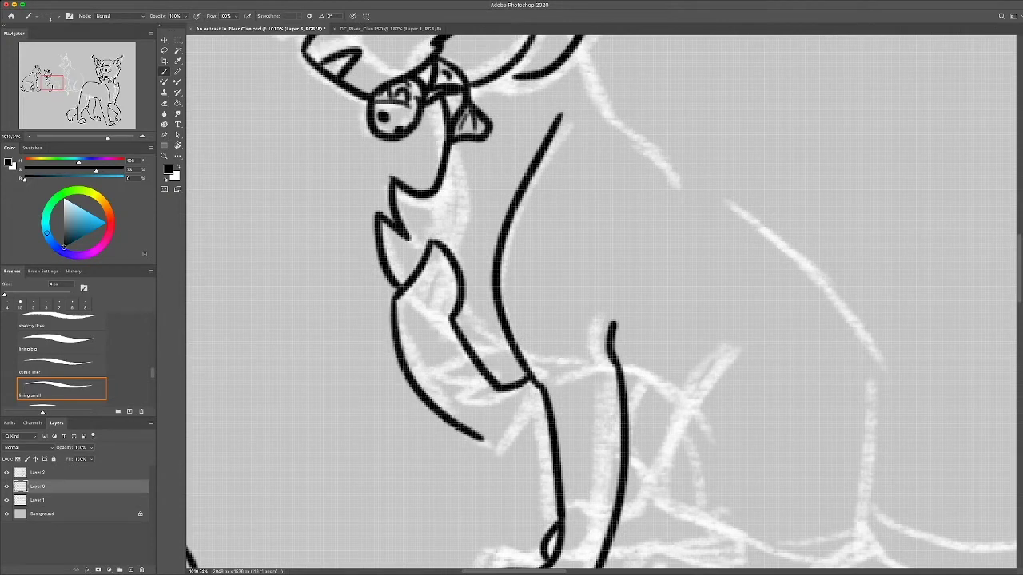
{"action": "key", "text": "ctrl+z"}
{"action": "key", "text": "ctrl+z"}
{"action": "key", "text": "ctrl+z"}
{"action": "left_click_drag", "start_coordinate": [452, 315], "coordinate": [501, 406]}
{"action": "left_click_drag", "start_coordinate": [397, 297], "coordinate": [499, 454]}
{"action": "left_click_drag", "start_coordinate": [500, 453], "coordinate": [535, 404]}
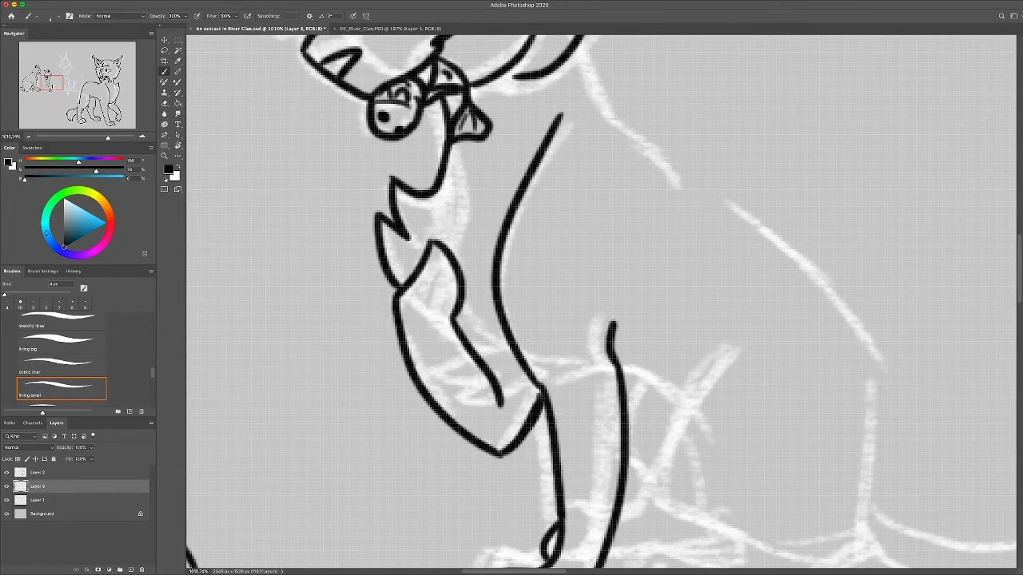
{"action": "mouse_move", "coordinate": [397, 277]}
{"action": "left_mouse_down"}
{"action": "mouse_move", "coordinate": [388, 334]}
{"action": "mouse_move", "coordinate": [447, 253]}
{"action": "mouse_move", "coordinate": [452, 291]}
{"action": "left_mouse_up"}
Ink the middle cat's nape, sloping back and rump down to the tail base
{"action": "scroll", "coordinate": [599, 304], "scroll_direction": "up", "scroll_amount": 3}
{"action": "scroll", "coordinate": [599, 304], "scroll_direction": "right", "scroll_amount": 4}
{"action": "key", "text": "ctrl+z"}
{"action": "mouse_move", "coordinate": [417, 136]}
{"action": "left_mouse_down"}
{"action": "mouse_move", "coordinate": [456, 206]}
{"action": "mouse_move", "coordinate": [500, 251]}
{"action": "left_mouse_up"}
{"action": "scroll", "coordinate": [599, 304], "scroll_direction": "down", "scroll_amount": 4}
{"action": "scroll", "coordinate": [599, 304], "scroll_direction": "right", "scroll_amount": 3}
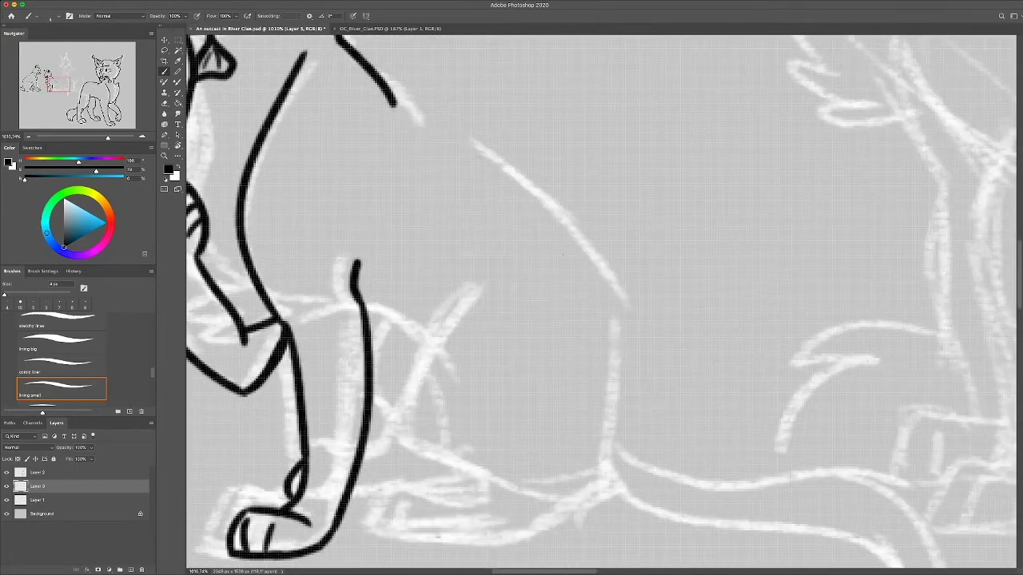
{"action": "left_click_drag", "start_coordinate": [395, 102], "coordinate": [579, 280]}
{"action": "left_click_drag", "start_coordinate": [577, 277], "coordinate": [587, 473]}
Ink the middle cat's bent hind thigh and flat hind foot with a toe line, plus the lines between the legs
{"action": "mouse_move", "coordinate": [496, 258]}
{"action": "left_mouse_down"}
{"action": "mouse_move", "coordinate": [479, 440]}
{"action": "mouse_move", "coordinate": [411, 499]}
{"action": "left_mouse_up"}
{"action": "key", "text": "ctrl+z"}
{"action": "key", "text": "ctrl+z"}
{"action": "mouse_move", "coordinate": [473, 473]}
{"action": "left_mouse_down"}
{"action": "mouse_move", "coordinate": [390, 495]}
{"action": "mouse_move", "coordinate": [383, 542]}
{"action": "left_mouse_up"}
{"action": "mouse_move", "coordinate": [378, 533]}
{"action": "left_mouse_down"}
{"action": "mouse_move", "coordinate": [505, 550]}
{"action": "mouse_move", "coordinate": [570, 503]}
{"action": "left_mouse_up"}
{"action": "key", "text": "ctrl+z"}
{"action": "left_click_drag", "start_coordinate": [593, 462], "coordinate": [562, 510]}
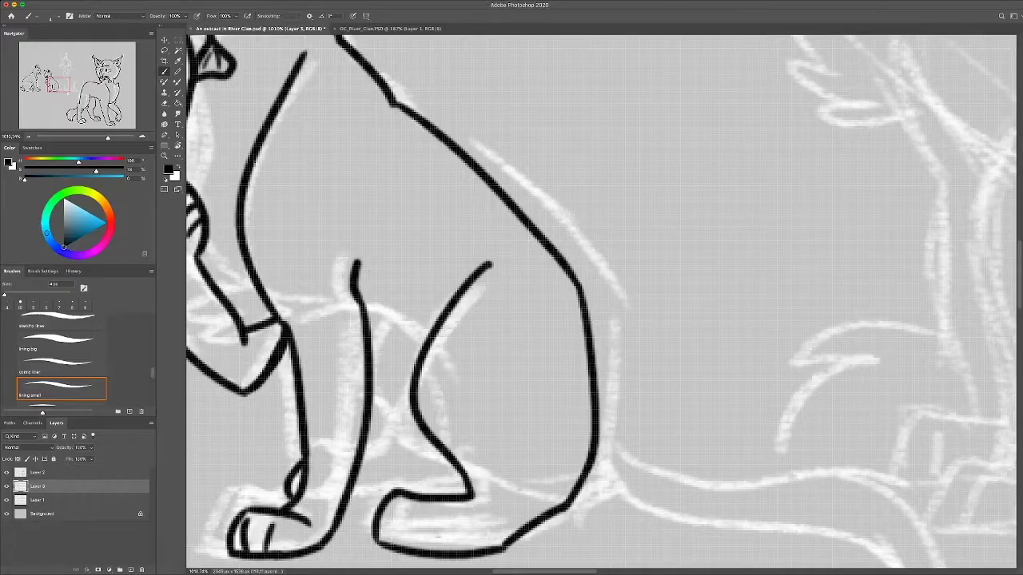
{"action": "left_click_drag", "start_coordinate": [398, 513], "coordinate": [393, 543]}
{"action": "mouse_move", "coordinate": [367, 318]}
{"action": "left_mouse_down"}
{"action": "mouse_move", "coordinate": [423, 345]}
{"action": "mouse_move", "coordinate": [373, 409]}
{"action": "mouse_move", "coordinate": [371, 449]}
{"action": "left_mouse_up"}
{"action": "left_click_drag", "start_coordinate": [353, 489], "coordinate": [452, 476]}
Ink the middle cat's long tail with its upper and lower edges and a drooping tip of pointed fur strands
{"action": "mouse_move", "coordinate": [719, 400]}
{"action": "left_mouse_down"}
{"action": "mouse_move", "coordinate": [584, 307]}
{"action": "mouse_move", "coordinate": [368, 192]}
{"action": "left_mouse_up"}
{"action": "mouse_move", "coordinate": [257, 254]}
{"action": "left_mouse_down"}
{"action": "mouse_move", "coordinate": [560, 388]}
{"action": "mouse_move", "coordinate": [511, 451]}
{"action": "left_mouse_up"}
{"action": "left_click_drag", "start_coordinate": [524, 388], "coordinate": [476, 461]}
{"action": "left_click_drag", "start_coordinate": [503, 334], "coordinate": [477, 464]}
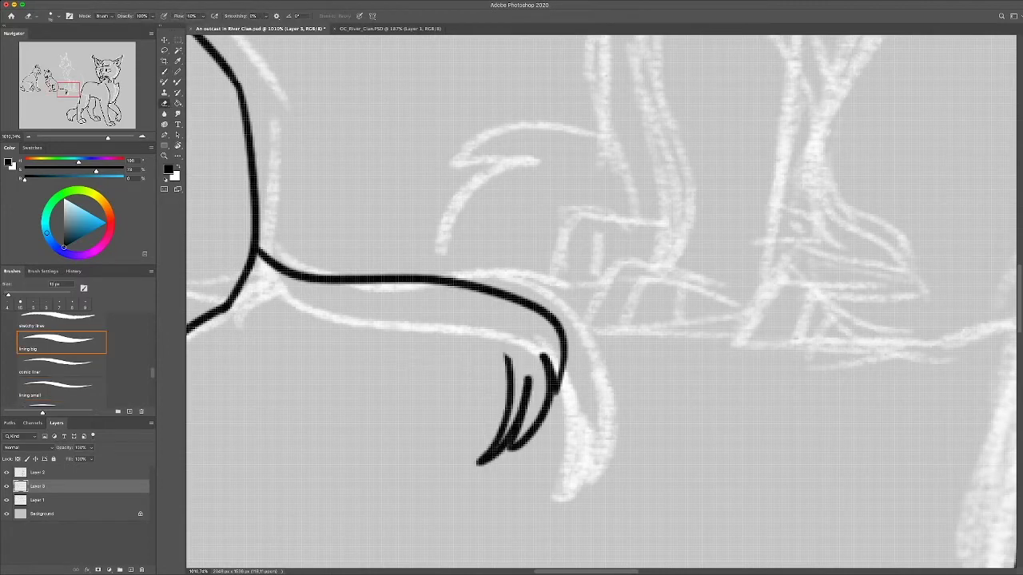
{"action": "mouse_move", "coordinate": [233, 303]}
{"action": "left_mouse_down"}
{"action": "mouse_move", "coordinate": [453, 316]}
{"action": "mouse_move", "coordinate": [508, 368]}
{"action": "left_mouse_up"}
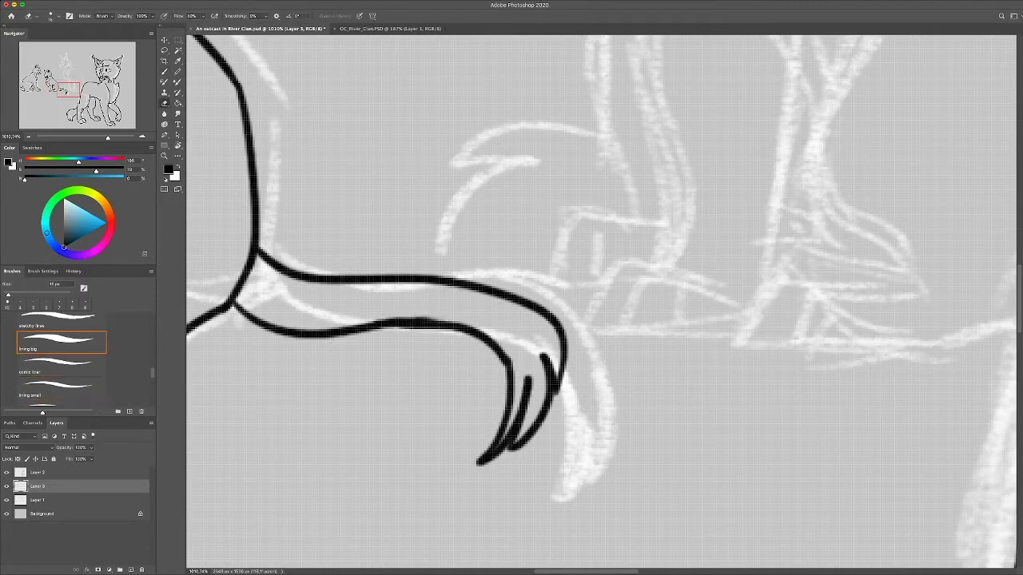
{"action": "key", "text": "z"}
{"action": "left_click_drag", "start_coordinate": [479, 319], "coordinate": [399, 320]}
{"action": "left_click_drag", "start_coordinate": [479, 282], "coordinate": [528, 281]}
{"action": "key", "text": "b"}
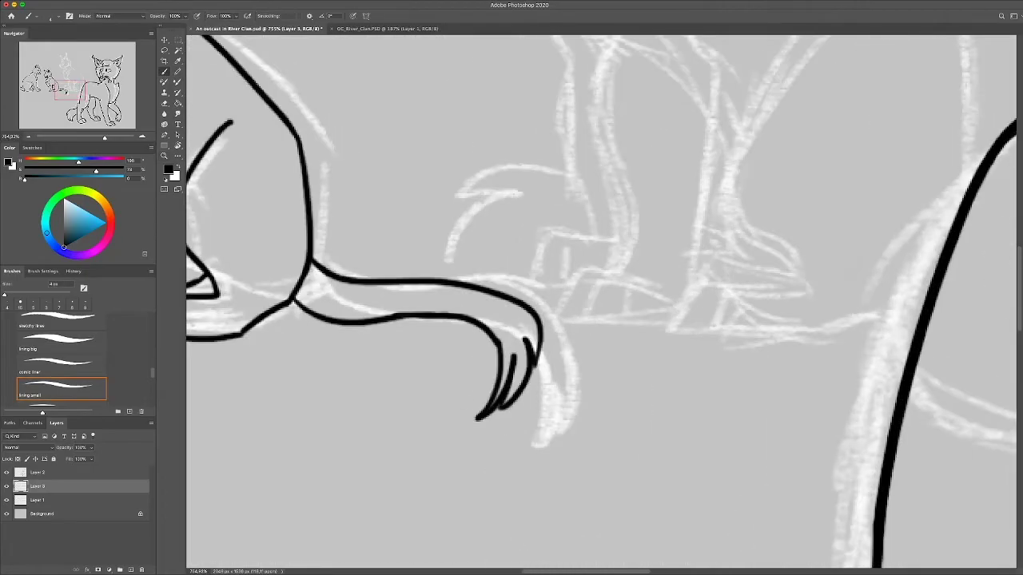
Ink the third background cat's near ear with its tip tuft and inner fur
{"action": "key", "text": "z"}
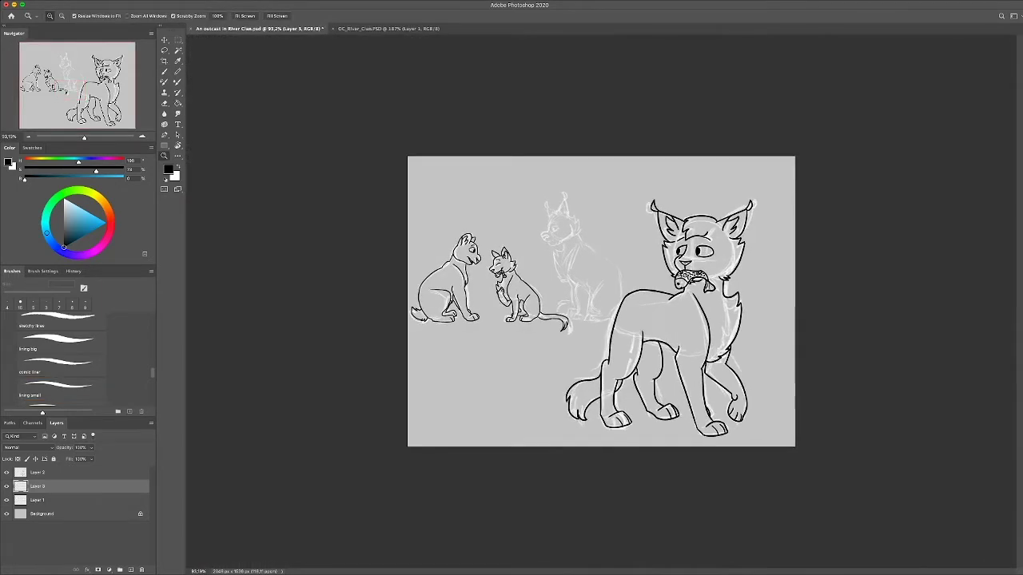
{"action": "left_click_drag", "start_coordinate": [564, 204], "coordinate": [631, 205]}
{"action": "key", "text": "b"}
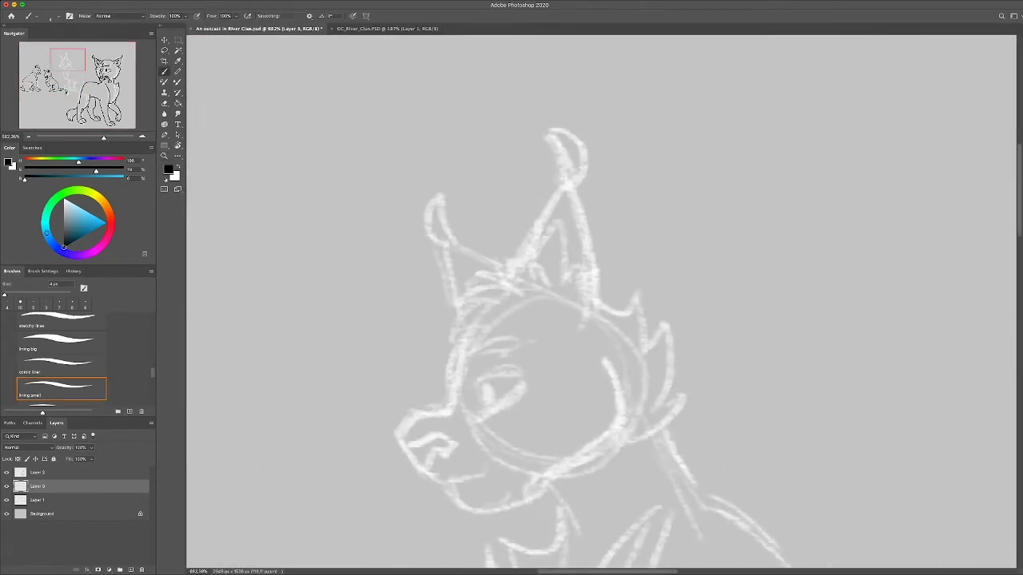
{"action": "mouse_move", "coordinate": [519, 281]}
{"action": "left_mouse_down"}
{"action": "mouse_move", "coordinate": [591, 306]}
{"action": "mouse_move", "coordinate": [544, 240]}
{"action": "mouse_move", "coordinate": [559, 229]}
{"action": "mouse_move", "coordinate": [572, 282]}
{"action": "left_mouse_up"}
{"action": "left_click_drag", "start_coordinate": [569, 192], "coordinate": [582, 189]}
{"action": "key", "text": "super+z"}
{"action": "key", "text": "super+z"}
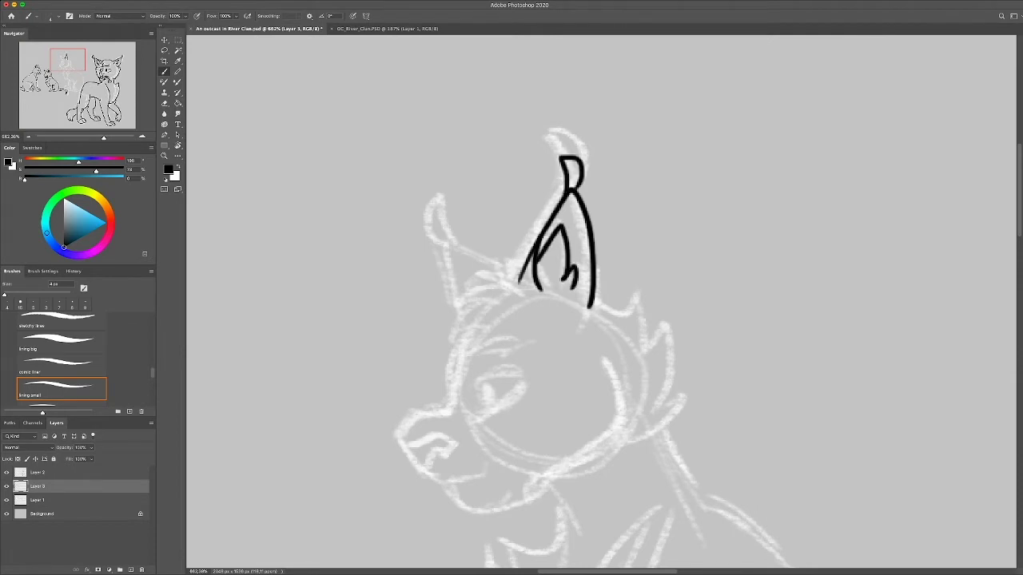
Ink the third cat's jagged forehead fringe and its far ear with a curved tip tuft
{"action": "key", "text": "super+z"}
{"action": "mouse_move", "coordinate": [523, 276]}
{"action": "left_mouse_down"}
{"action": "mouse_move", "coordinate": [462, 295]}
{"action": "mouse_move", "coordinate": [447, 334]}
{"action": "left_mouse_up"}
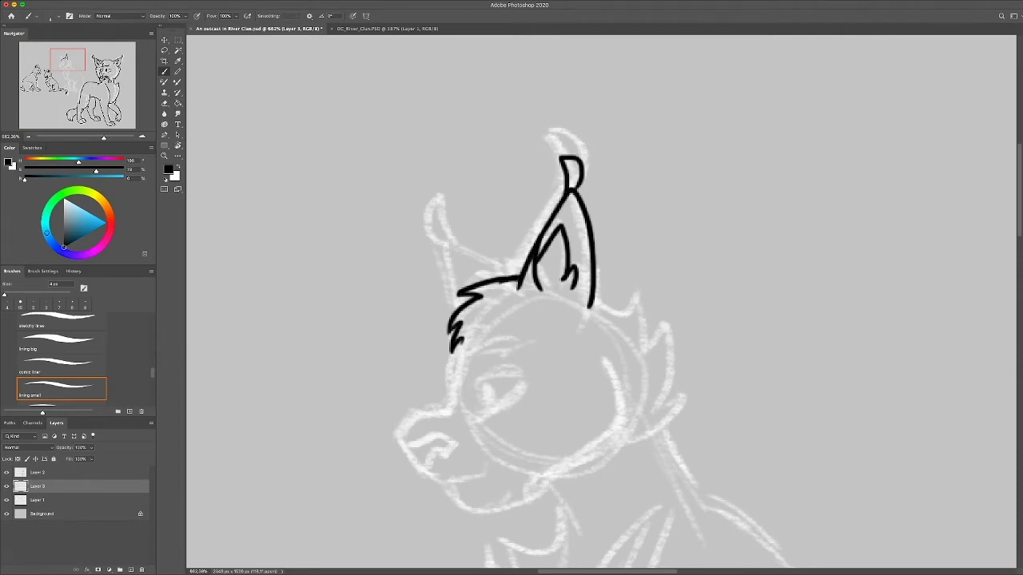
{"action": "left_click_drag", "start_coordinate": [451, 254], "coordinate": [507, 278]}
{"action": "left_click_drag", "start_coordinate": [456, 297], "coordinate": [455, 200]}
Ink the third cat's nose bridge, muzzle, mouth and chin, continuing along the jaw to the inner cheek curve
{"action": "scroll", "coordinate": [511, 304], "scroll_direction": "down", "scroll_amount": 3}
{"action": "left_click_drag", "start_coordinate": [455, 346], "coordinate": [450, 400]}
{"action": "key", "text": "super+z"}
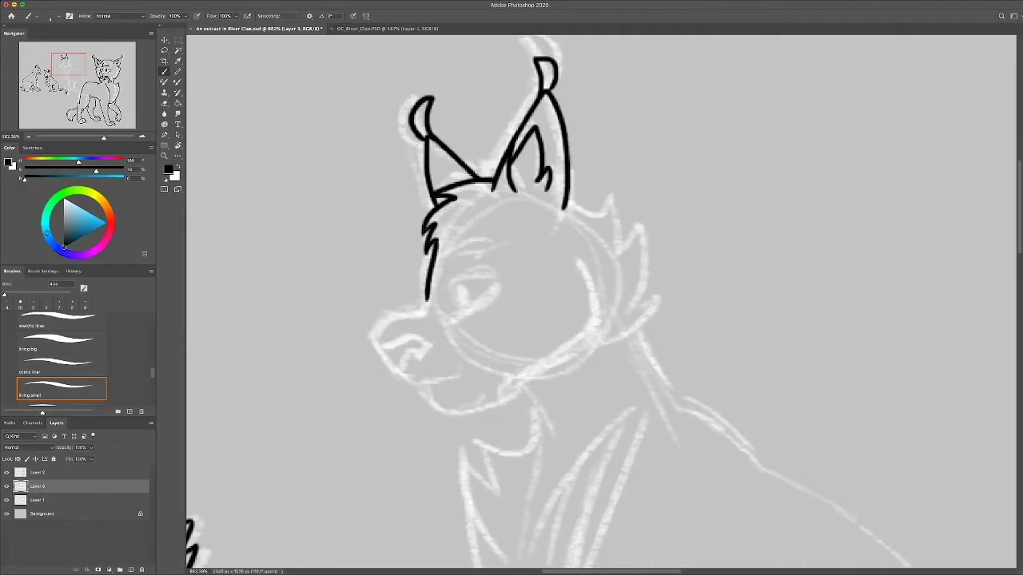
{"action": "left_click_drag", "start_coordinate": [438, 240], "coordinate": [385, 302]}
{"action": "key", "text": "super+z"}
{"action": "left_click_drag", "start_coordinate": [437, 243], "coordinate": [422, 304]}
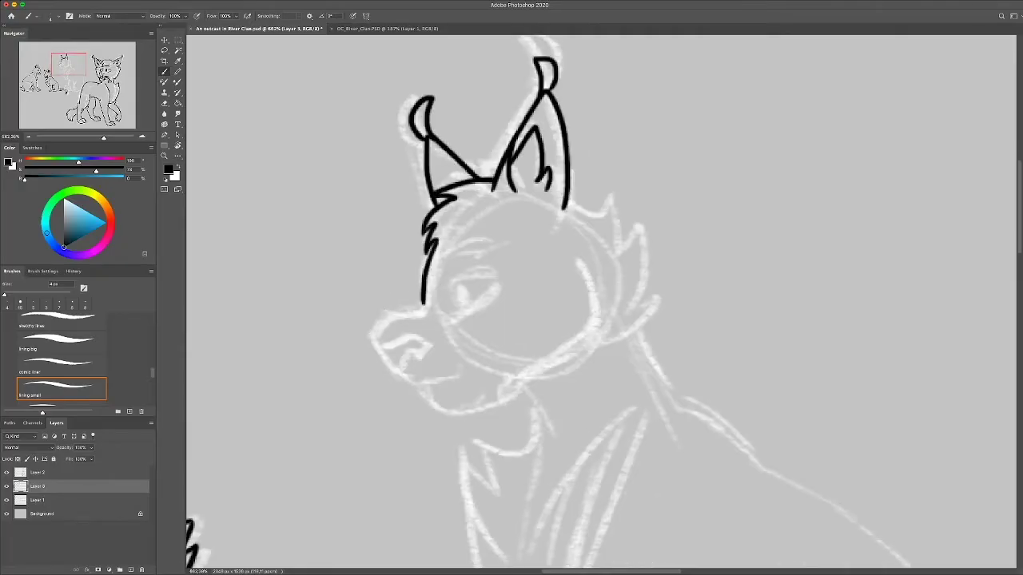
{"action": "mouse_move", "coordinate": [374, 342]}
{"action": "left_mouse_down"}
{"action": "mouse_move", "coordinate": [415, 384]}
{"action": "mouse_move", "coordinate": [449, 384]}
{"action": "mouse_move", "coordinate": [456, 409]}
{"action": "mouse_move", "coordinate": [574, 278]}
{"action": "left_mouse_up"}
{"action": "key", "text": "super+z"}
{"action": "mouse_move", "coordinate": [492, 391]}
{"action": "left_mouse_down"}
{"action": "mouse_move", "coordinate": [569, 345]}
{"action": "mouse_move", "coordinate": [577, 277]}
{"action": "left_mouse_up"}
Ink the third cat's spiky cheek fur from the base of the ear down to below the jaw
{"action": "mouse_move", "coordinate": [564, 214]}
{"action": "left_mouse_down"}
{"action": "mouse_move", "coordinate": [605, 204]}
{"action": "mouse_move", "coordinate": [631, 247]}
{"action": "left_mouse_up"}
{"action": "key", "text": "super+z"}
{"action": "left_click_drag", "start_coordinate": [606, 203], "coordinate": [634, 307]}
{"action": "left_click_drag", "start_coordinate": [634, 298], "coordinate": [582, 349]}
{"action": "key", "text": "super+z"}
Ink the third cat's angular nose, half-closed eye and eyebrow
{"action": "left_click_drag", "start_coordinate": [374, 346], "coordinate": [425, 350]}
{"action": "mouse_move", "coordinate": [424, 350]}
{"action": "left_mouse_down"}
{"action": "mouse_move", "coordinate": [399, 366]}
{"action": "mouse_move", "coordinate": [390, 356]}
{"action": "left_mouse_up"}
{"action": "key", "text": "super+z"}
{"action": "key", "text": "super+z"}
{"action": "left_click_drag", "start_coordinate": [390, 360], "coordinate": [395, 369]}
{"action": "left_click_drag", "start_coordinate": [445, 305], "coordinate": [491, 280]}
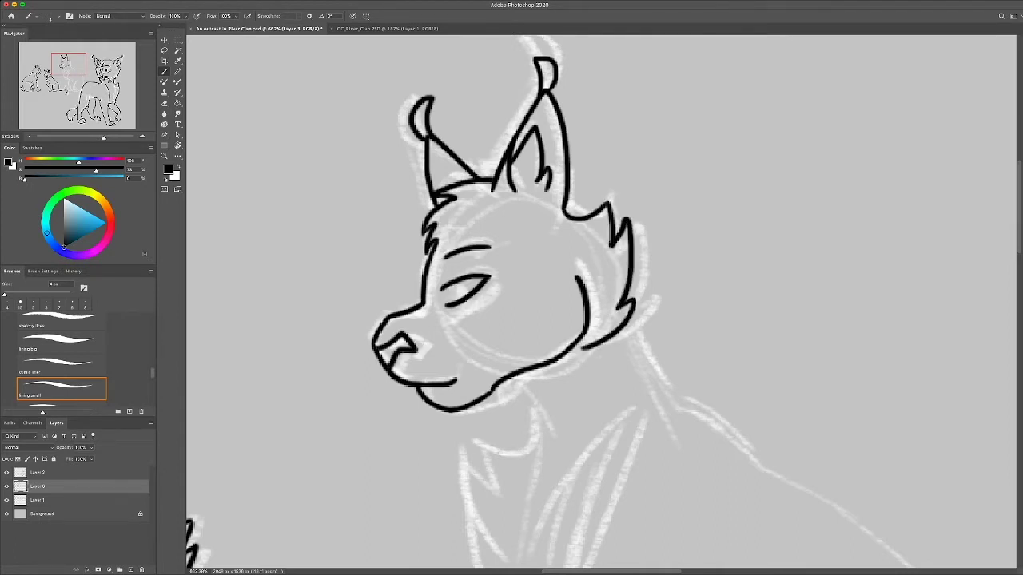
Ink the third cat's nape and back with a fur tuft above the rump, and curve the rump to the ground
{"action": "scroll", "coordinate": [512, 304], "scroll_direction": "down", "scroll_amount": 5}
{"action": "scroll", "coordinate": [511, 304], "scroll_direction": "up", "scroll_amount": 4}
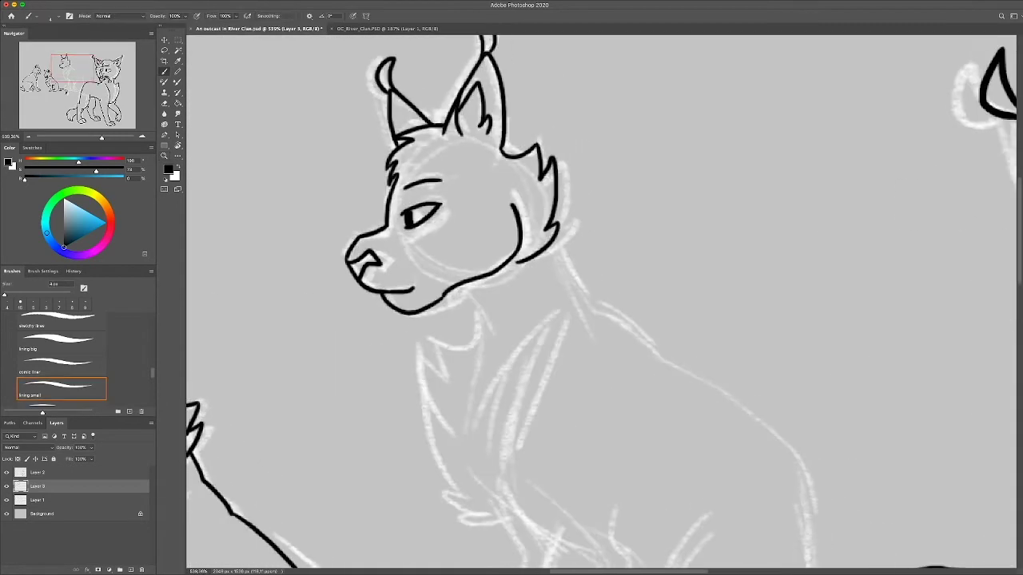
{"action": "mouse_move", "coordinate": [551, 240]}
{"action": "left_mouse_down"}
{"action": "mouse_move", "coordinate": [624, 328]}
{"action": "mouse_move", "coordinate": [578, 242]}
{"action": "mouse_move", "coordinate": [484, 147]}
{"action": "mouse_move", "coordinate": [657, 263]}
{"action": "left_mouse_up"}
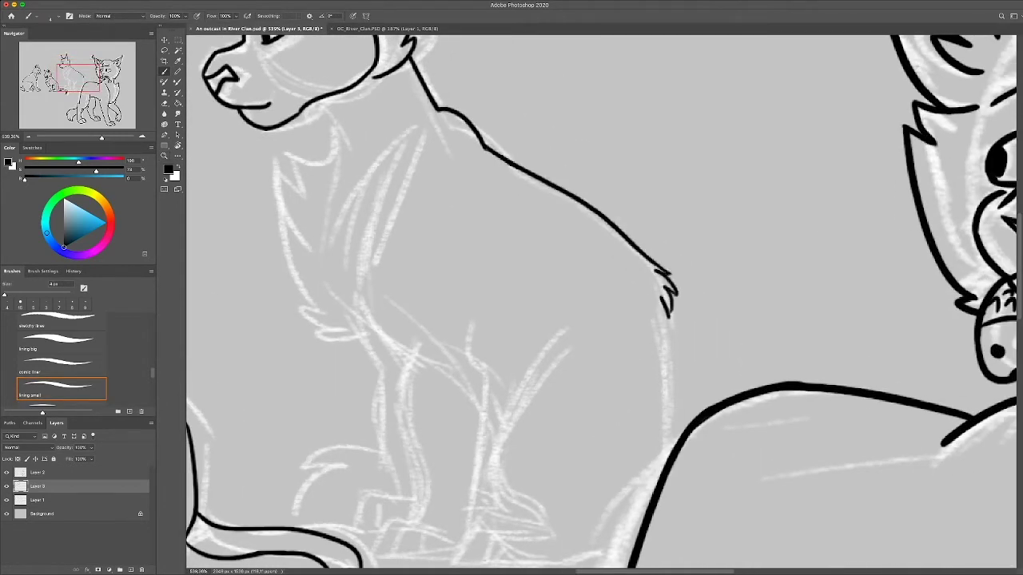
{"action": "left_click_drag", "start_coordinate": [667, 297], "coordinate": [666, 400]}
{"action": "left_click_drag", "start_coordinate": [560, 320], "coordinate": [538, 236]}
{"action": "left_click_drag", "start_coordinate": [649, 217], "coordinate": [660, 355]}
{"action": "key", "text": "ctrl+z"}
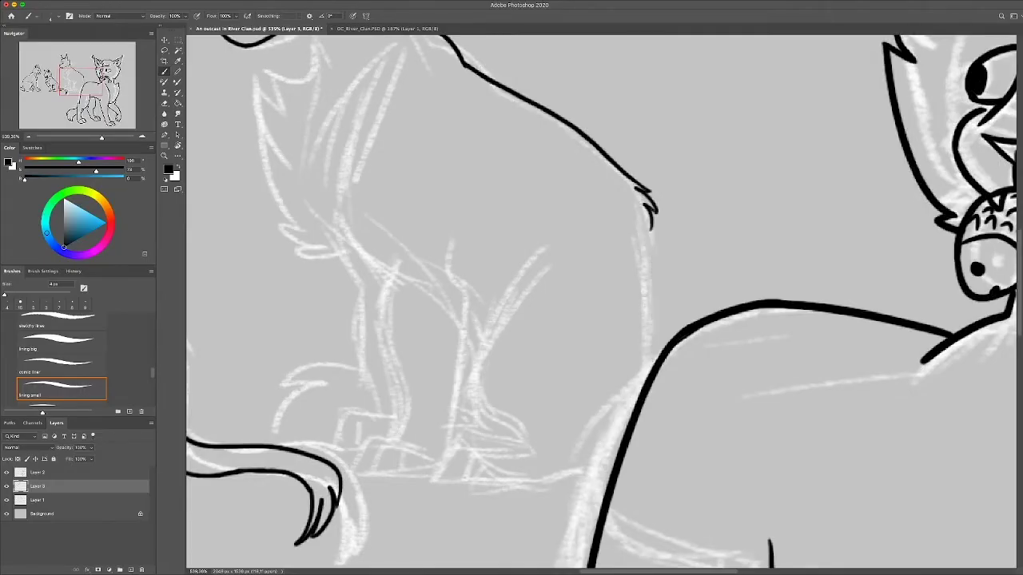
{"action": "mouse_move", "coordinate": [648, 212]}
{"action": "left_mouse_down"}
{"action": "mouse_move", "coordinate": [656, 381]}
{"action": "mouse_move", "coordinate": [593, 471]}
{"action": "left_mouse_up"}
{"action": "left_click_drag", "start_coordinate": [557, 239], "coordinate": [492, 384]}
{"action": "key", "text": "ctrl+z"}
{"action": "mouse_move", "coordinate": [571, 259]}
{"action": "left_mouse_down"}
{"action": "mouse_move", "coordinate": [477, 366]}
{"action": "mouse_move", "coordinate": [473, 411]}
{"action": "left_mouse_up"}
{"action": "key", "text": "ctrl+z"}
{"action": "key", "text": "ctrl+z"}
{"action": "key", "text": "ctrl+z"}
{"action": "left_click_drag", "start_coordinate": [593, 471], "coordinate": [484, 479]}
{"action": "key", "text": "ctrl+z"}
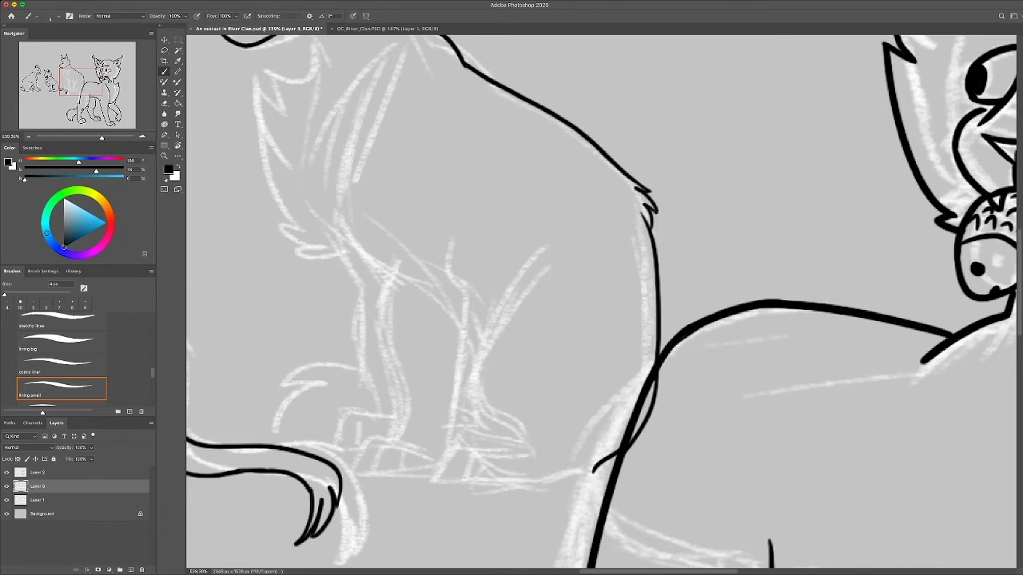
Ink the third cat's bent thigh and flat hind foot with a toe line, erasing the overshoot at the heel notch
{"action": "mouse_move", "coordinate": [593, 472]}
{"action": "left_mouse_down"}
{"action": "mouse_move", "coordinate": [462, 438]}
{"action": "mouse_move", "coordinate": [551, 442]}
{"action": "left_mouse_up"}
{"action": "key", "text": "ctrl+z"}
{"action": "left_click_drag", "start_coordinate": [533, 284], "coordinate": [549, 441]}
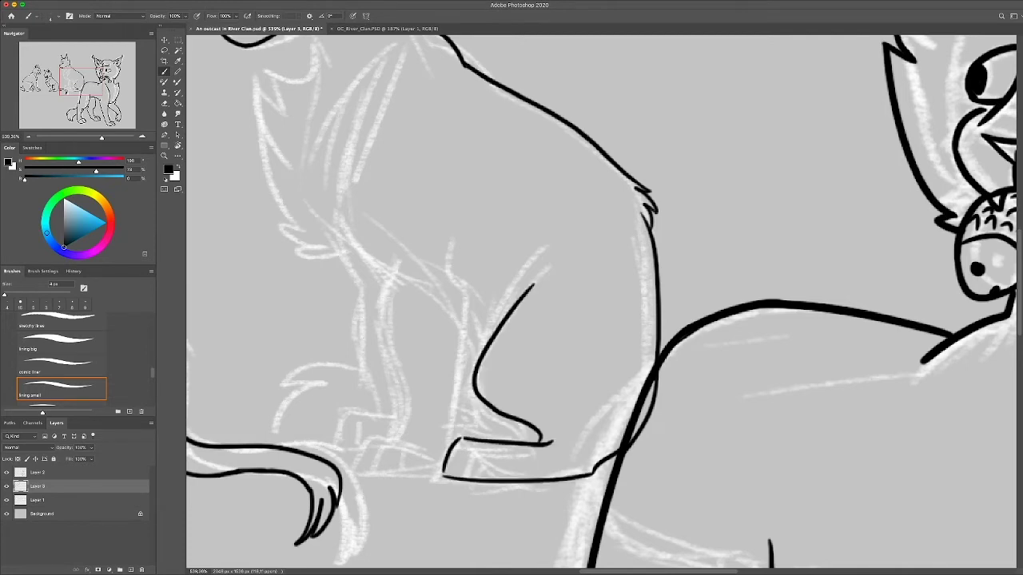
{"action": "key", "text": "e"}
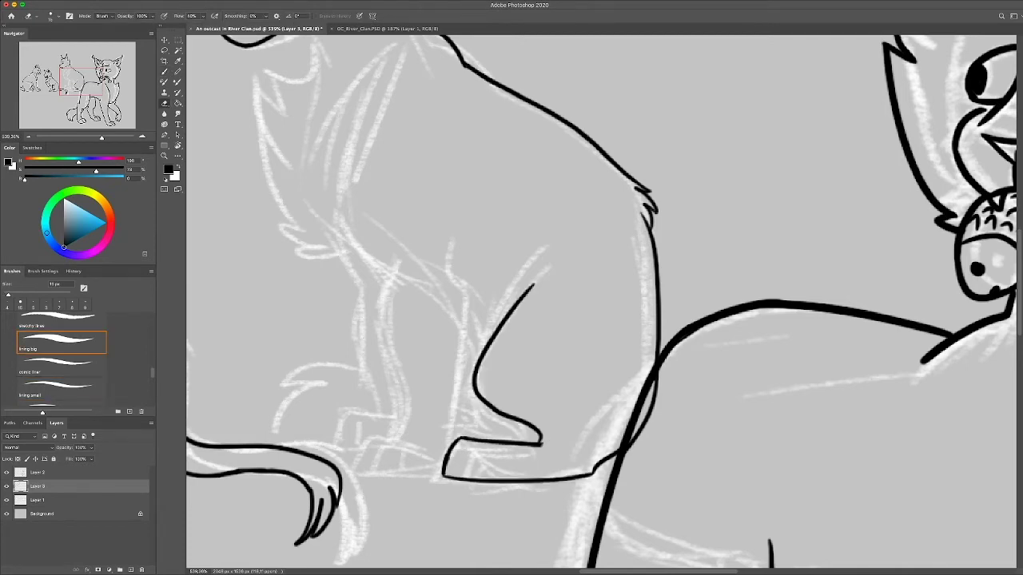
{"action": "key", "text": "b"}
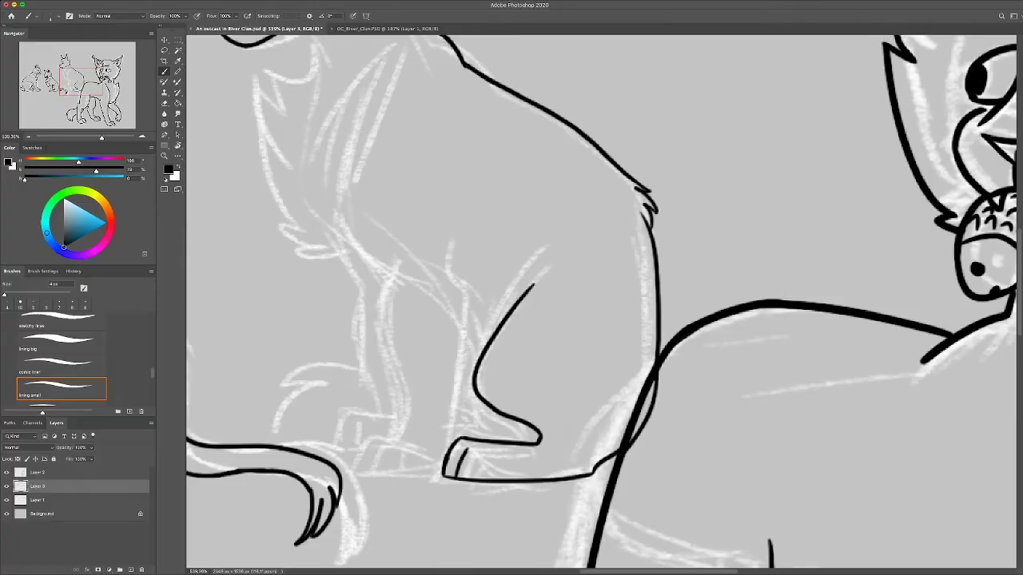
Ink the third cat's chest line from the chest down to the top of the near foreleg, with the spiky chest fur in front
{"action": "scroll", "coordinate": [603, 303], "scroll_direction": "up", "scroll_amount": 3}
{"action": "mouse_move", "coordinate": [339, 90]}
{"action": "left_mouse_down"}
{"action": "mouse_move", "coordinate": [311, 142]}
{"action": "mouse_move", "coordinate": [352, 273]}
{"action": "left_mouse_up"}
{"action": "key", "text": "ctrl+z"}
{"action": "left_click_drag", "start_coordinate": [312, 148], "coordinate": [390, 316]}
{"action": "scroll", "coordinate": [391, 312], "scroll_direction": "down", "scroll_amount": 1}
{"action": "mouse_move", "coordinate": [437, 75]}
{"action": "left_mouse_down"}
{"action": "mouse_move", "coordinate": [385, 267]}
{"action": "mouse_move", "coordinate": [433, 311]}
{"action": "left_mouse_up"}
{"action": "key", "text": "ctrl+z"}
Ink the third cat's near foreleg with a toed paw, and join the chest fur's lower edge to the chest line
{"action": "scroll", "coordinate": [471, 441], "scroll_direction": "up", "scroll_amount": 3}
{"action": "mouse_move", "coordinate": [499, 260]}
{"action": "left_mouse_down"}
{"action": "mouse_move", "coordinate": [510, 299]}
{"action": "mouse_move", "coordinate": [506, 418]}
{"action": "mouse_move", "coordinate": [477, 497]}
{"action": "mouse_move", "coordinate": [376, 515]}
{"action": "mouse_move", "coordinate": [478, 502]}
{"action": "left_mouse_up"}
{"action": "left_click_drag", "start_coordinate": [403, 477], "coordinate": [393, 513]}
{"action": "left_click_drag", "start_coordinate": [439, 482], "coordinate": [428, 515]}
{"action": "mouse_move", "coordinate": [422, 257]}
{"action": "left_mouse_down"}
{"action": "mouse_move", "coordinate": [416, 310]}
{"action": "mouse_move", "coordinate": [445, 457]}
{"action": "left_mouse_up"}
{"action": "key", "text": "ctrl+z"}
{"action": "left_click_drag", "start_coordinate": [415, 307], "coordinate": [457, 468]}
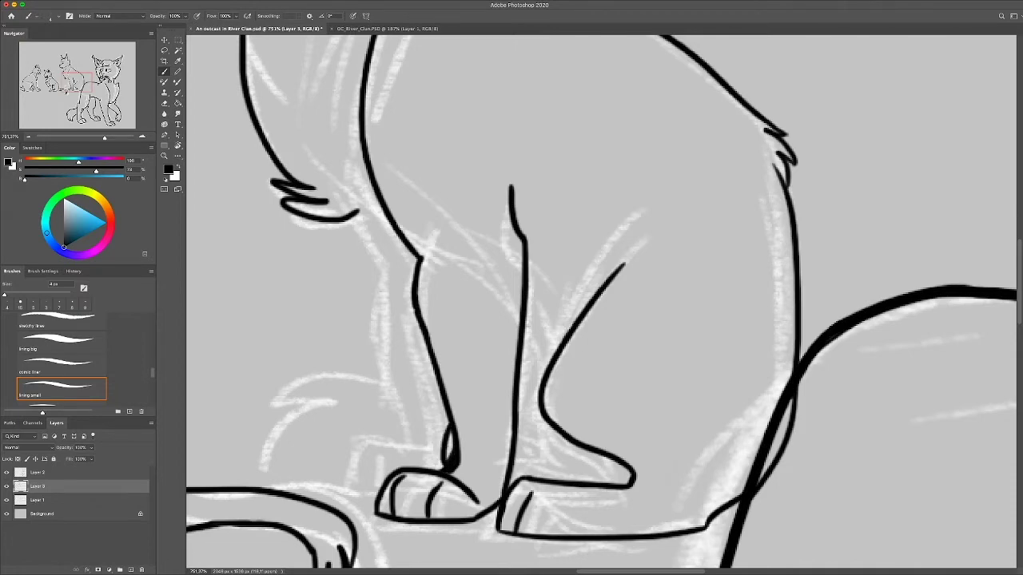
{"action": "key", "text": "ctrl+z"}
{"action": "left_click_drag", "start_coordinate": [327, 218], "coordinate": [381, 228]}
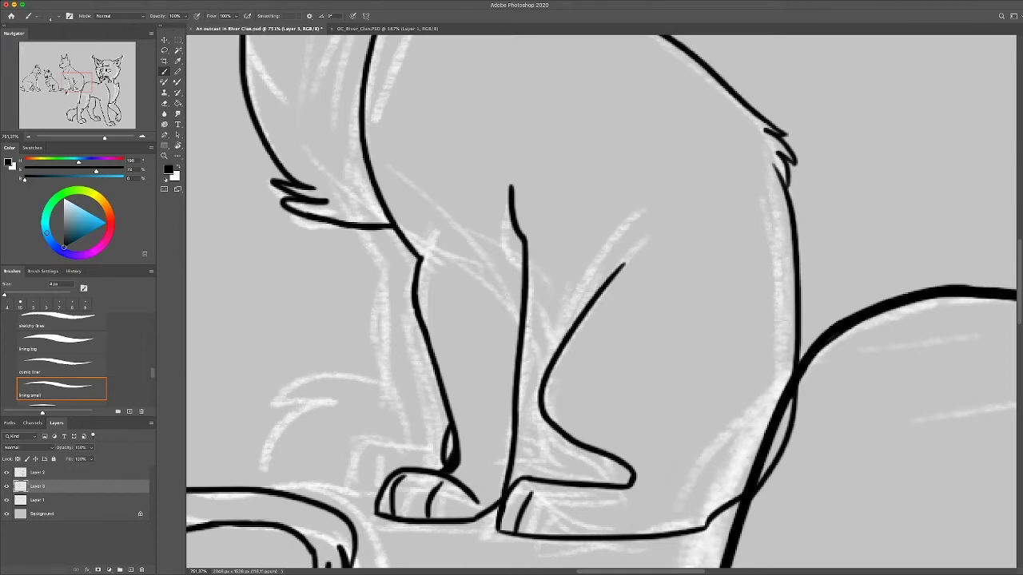
Ink the third cat's short belly curve behind the foreleg, and erase and redraw the thigh and heel as a longer contour
{"action": "left_click_drag", "start_coordinate": [529, 266], "coordinate": [570, 323]}
{"action": "scroll", "coordinate": [599, 304], "scroll_direction": "down", "scroll_amount": 5}
{"action": "scroll", "coordinate": [600, 304], "scroll_direction": "up", "scroll_amount": 2}
{"action": "key", "text": "ctrl+z"}
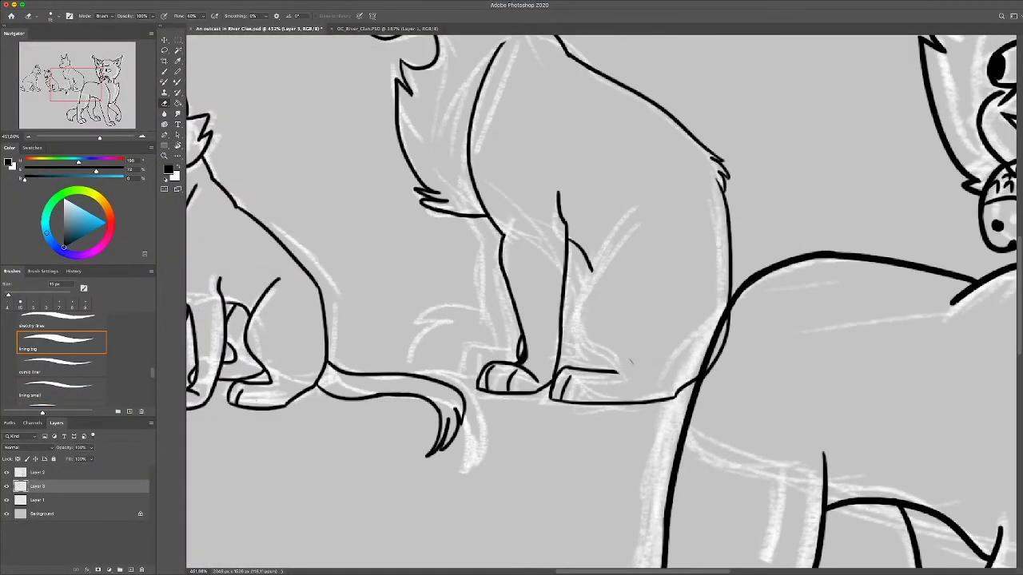
{"action": "key", "text": "ctrl+z"}
{"action": "left_click_drag", "start_coordinate": [591, 284], "coordinate": [662, 170]}
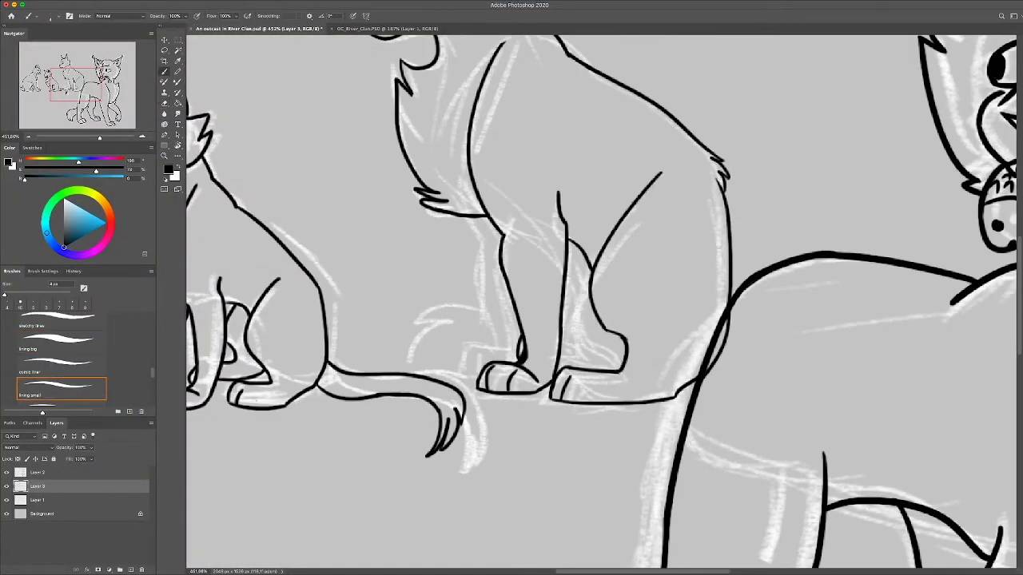
{"action": "left_click_drag", "start_coordinate": [602, 326], "coordinate": [624, 342]}
Thicken the third cat's heel contour and ink the far hind leg visible between the foreleg and the thigh
{"action": "scroll", "coordinate": [610, 302], "scroll_direction": "up", "scroll_amount": 3}
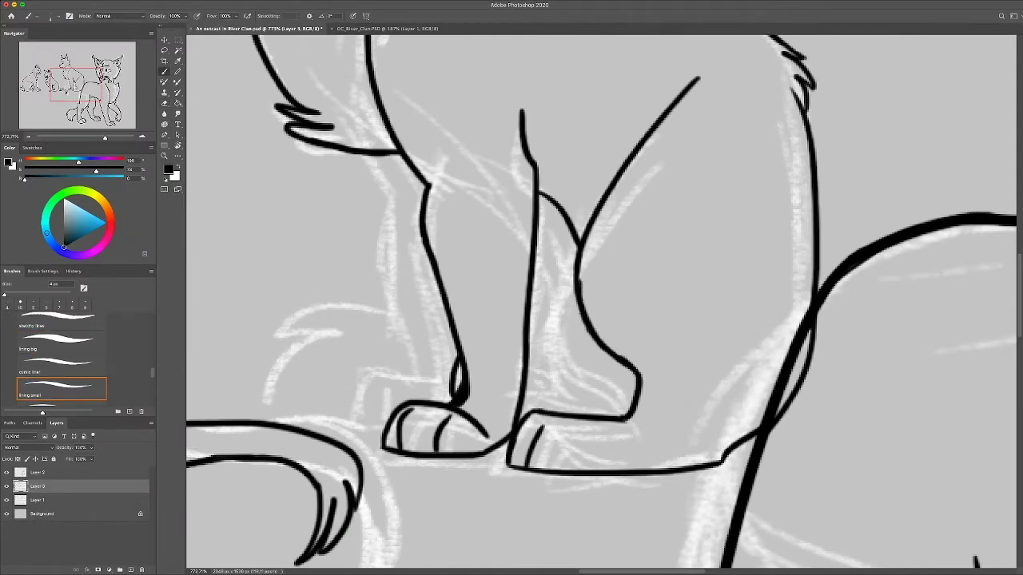
{"action": "left_click_drag", "start_coordinate": [575, 228], "coordinate": [639, 384]}
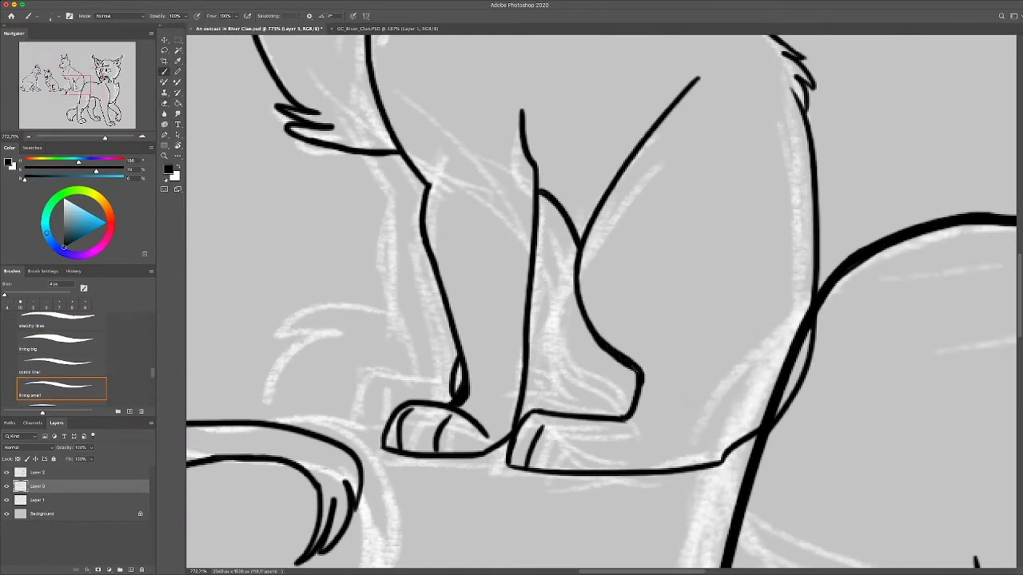
{"action": "mouse_move", "coordinate": [563, 218]}
{"action": "left_mouse_down"}
{"action": "mouse_move", "coordinate": [551, 338]}
{"action": "mouse_move", "coordinate": [529, 382]}
{"action": "left_mouse_up"}
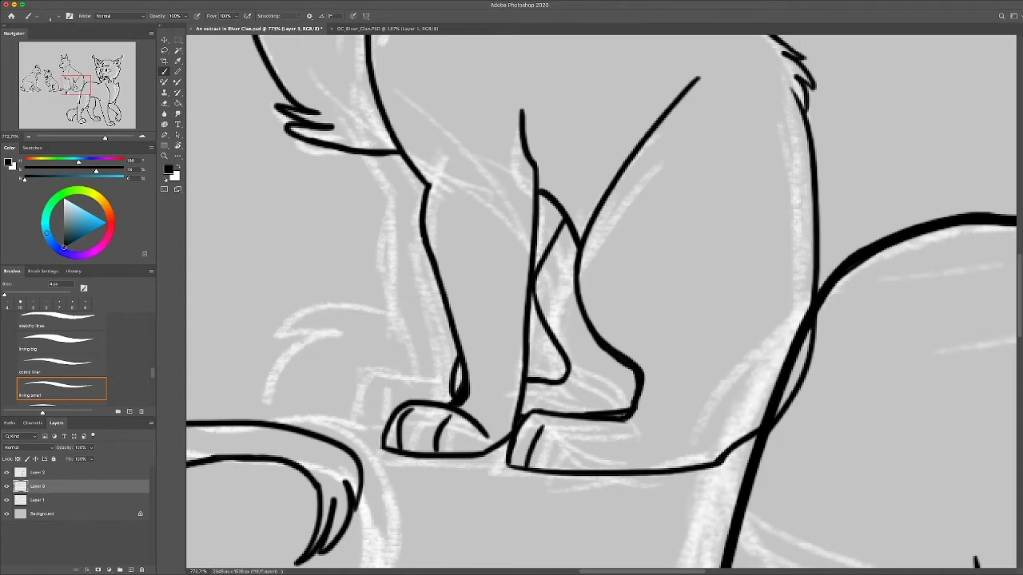
Ink the third cat's far foreleg from below the chest fur down to the top of its paw
{"action": "scroll", "coordinate": [975, 560], "scroll_direction": "left", "scroll_amount": 3}
{"action": "mouse_move", "coordinate": [451, 192]}
{"action": "left_mouse_down"}
{"action": "mouse_move", "coordinate": [450, 267]}
{"action": "mouse_move", "coordinate": [489, 372]}
{"action": "mouse_move", "coordinate": [428, 399]}
{"action": "left_mouse_up"}
{"action": "key", "text": "ctrl+z"}
{"action": "left_click_drag", "start_coordinate": [489, 377], "coordinate": [432, 403]}
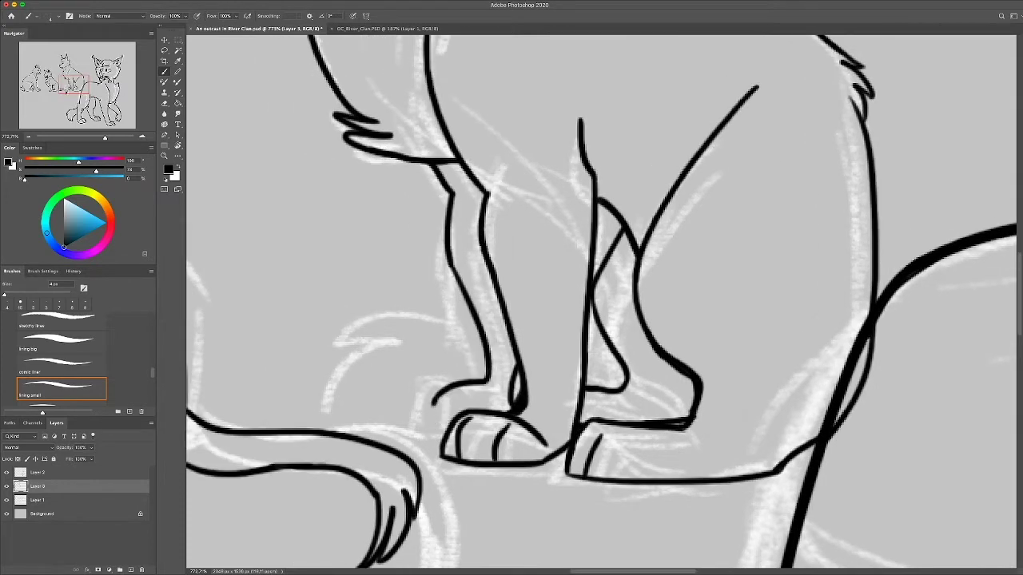
Ink the third cat's bushy tail with spiky fur tips curling around the feet, and finish the far front paw
{"action": "scroll", "coordinate": [599, 304], "scroll_direction": "left", "scroll_amount": 3}
{"action": "left_click_drag", "start_coordinate": [385, 324], "coordinate": [517, 331]}
{"action": "left_click_drag", "start_coordinate": [415, 324], "coordinate": [369, 406]}
{"action": "key", "text": "ctrl+z"}
{"action": "left_click_drag", "start_coordinate": [384, 422], "coordinate": [452, 431]}
{"action": "key", "text": "ctrl+z"}
{"action": "left_click_drag", "start_coordinate": [388, 434], "coordinate": [462, 403]}
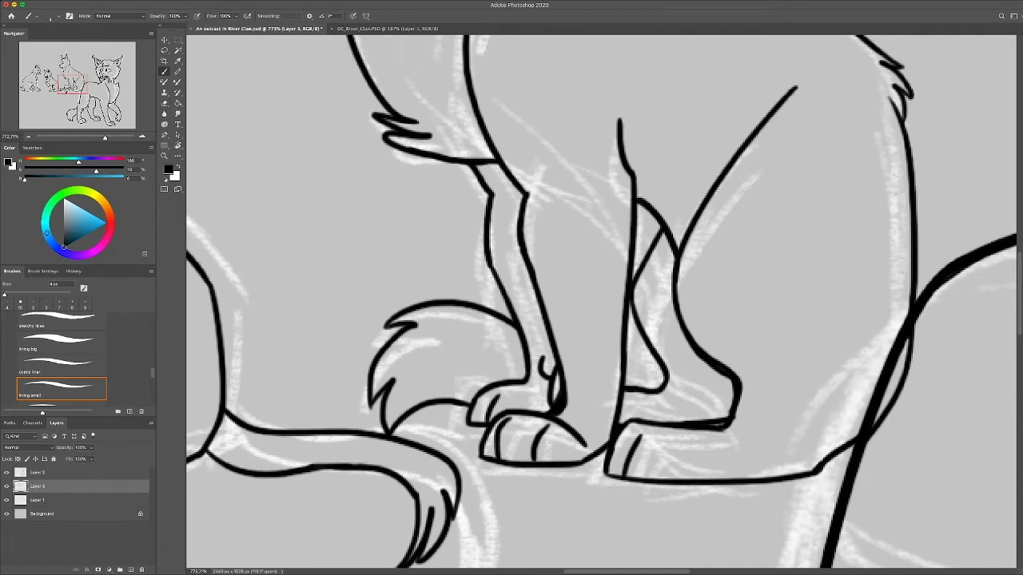
Select the area outside the fish-carrying cat on Layer 2 with the Magic Wand, and invert the selection to its silhouette
{"action": "key", "text": "z"}
{"action": "key", "text": "super+0"}
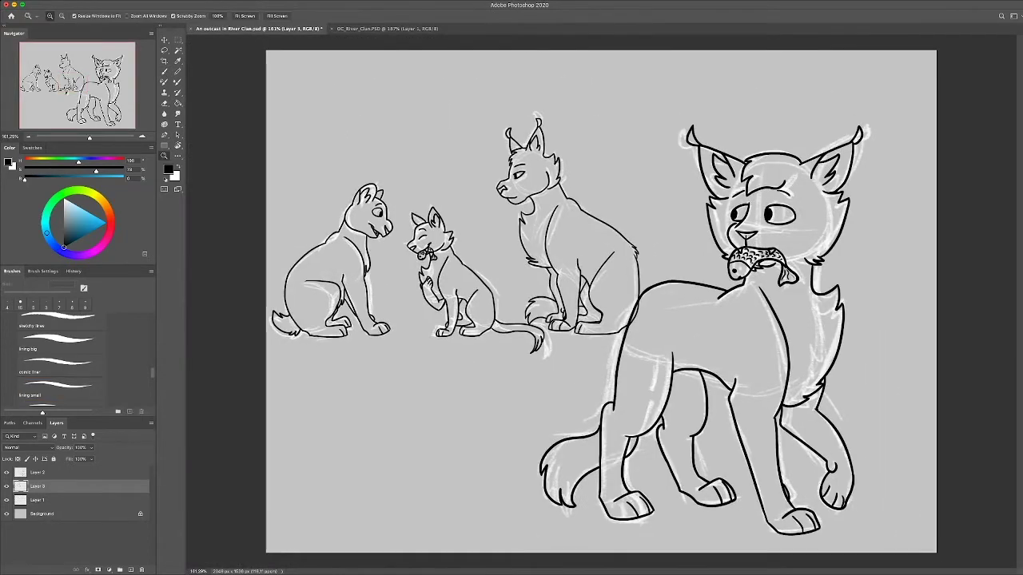
{"action": "scroll", "coordinate": [601, 302], "scroll_direction": "down", "scroll_amount": 1}
{"action": "key", "text": "alt+bracketright"}
{"action": "key", "text": "w"}
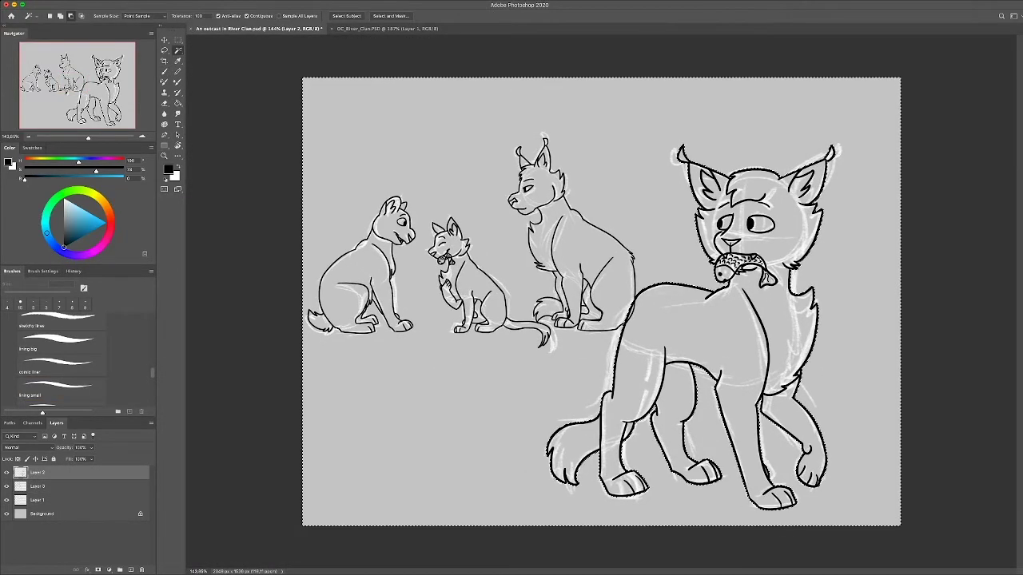
{"action": "key", "text": "ctrl+shift+i"}
Add a layer beneath the main cat's line art and fill the silhouette with the body grey sampled from OC_River_Clan.PSD
{"action": "key", "text": "ctrl+shift+alt+n"}
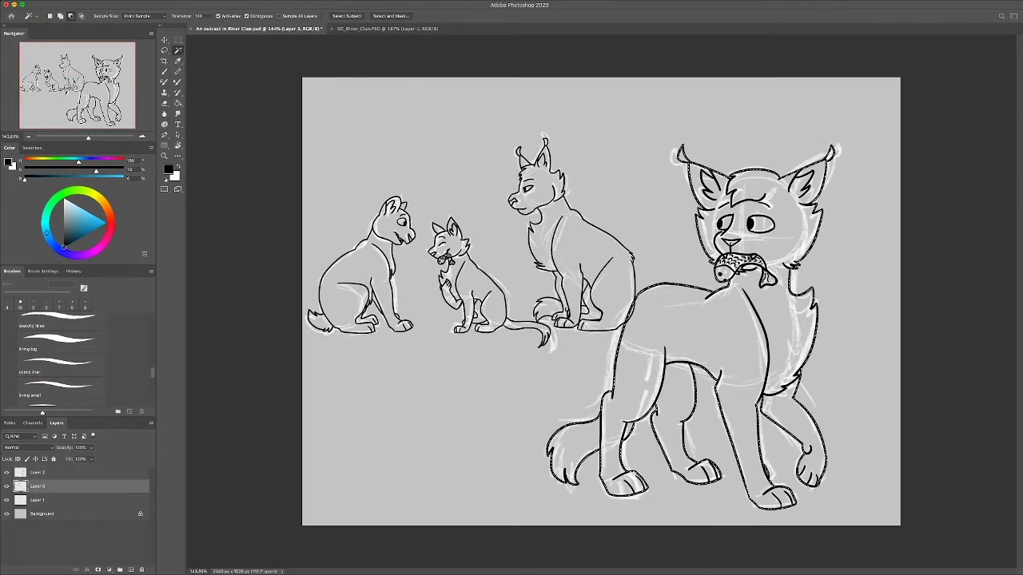
{"action": "key", "text": "g"}
{"action": "key", "text": "ctrl+Tab"}
{"action": "key", "text": "ctrl+Tab"}
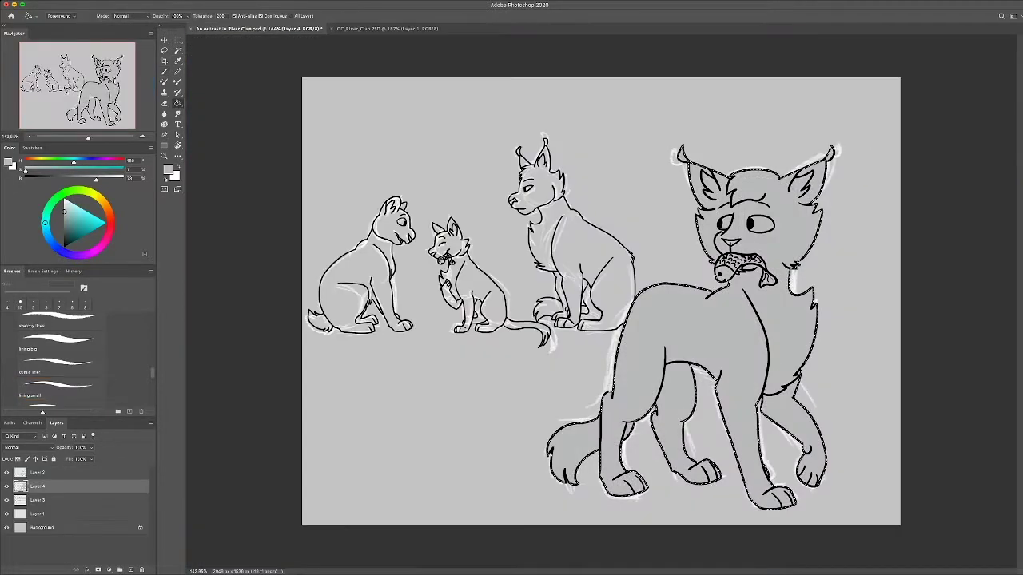
{"action": "key", "text": "alt+BackSpace"}
Add a clipped layer above the grey fill, sample the reference cat's light grey, and paint the inside of the ear farther from the muzzle
{"action": "key", "text": "ctrl+shift+alt+n"}
{"action": "scroll", "coordinate": [751, 240], "scroll_direction": "up", "scroll_amount": 5}
{"action": "key", "text": "ctrl+Tab"}
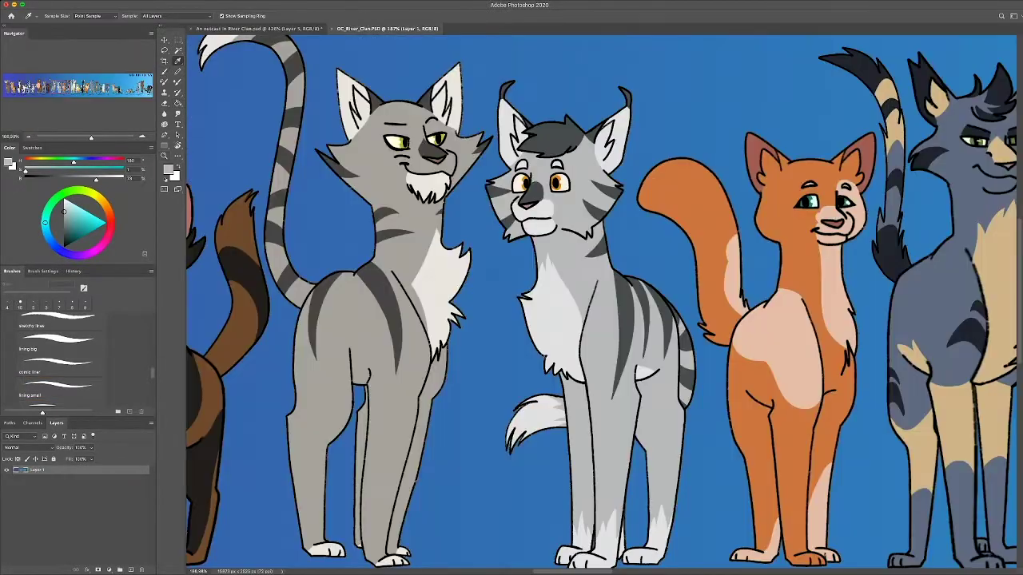
{"action": "key", "text": "ctrl+Tab"}
{"action": "key", "text": "b"}
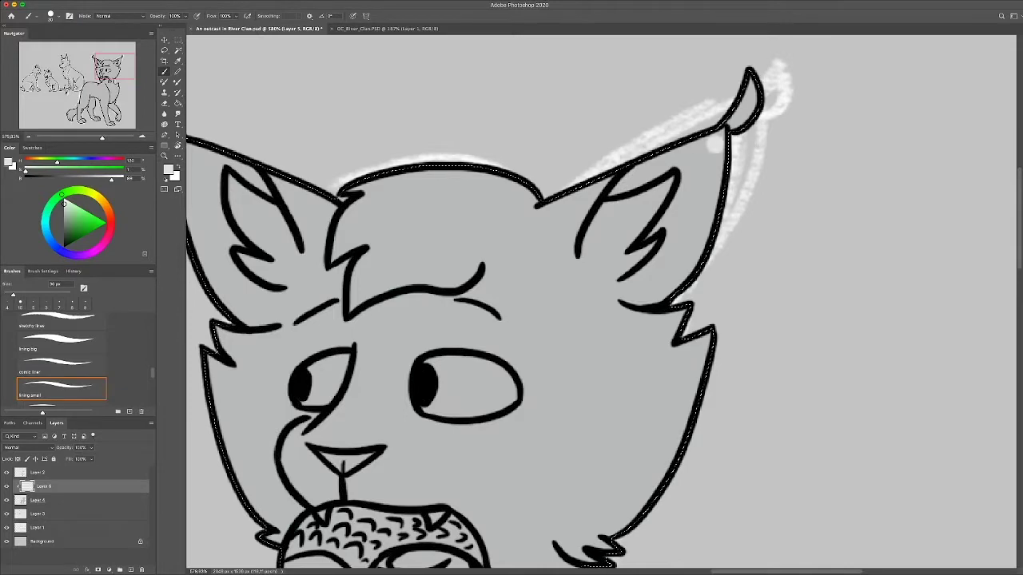
{"action": "left_click_drag", "start_coordinate": [714, 145], "coordinate": [661, 282]}
{"action": "left_click_drag", "start_coordinate": [651, 171], "coordinate": [639, 254]}
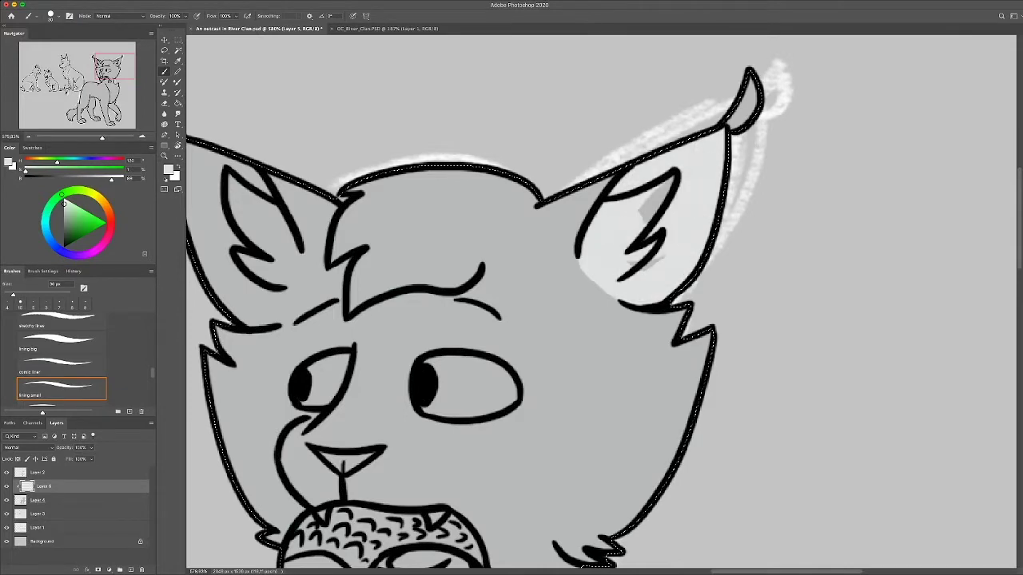
Paint the inside of the main cat's other ear light grey
{"action": "left_click_drag", "start_coordinate": [511, 304], "coordinate": [691, 328]}
{"action": "mouse_move", "coordinate": [367, 204]}
{"action": "left_mouse_down"}
{"action": "mouse_move", "coordinate": [440, 347]}
{"action": "mouse_move", "coordinate": [480, 283]}
{"action": "left_mouse_up"}
{"action": "left_click_drag", "start_coordinate": [495, 416], "coordinate": [436, 176]}
{"action": "left_click_drag", "start_coordinate": [423, 234], "coordinate": [460, 288]}
Paint the main cat's muzzle light grey around the nose and above the fish, following the reference cat
{"action": "key", "text": "ctrl+Tab"}
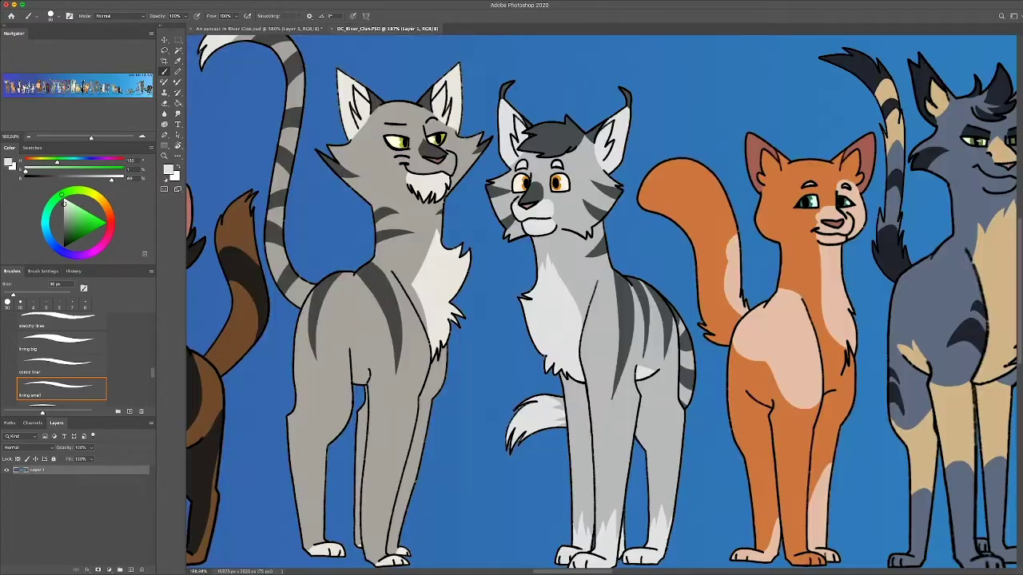
{"action": "key", "text": "ctrl+Tab"}
{"action": "left_click_drag", "start_coordinate": [479, 280], "coordinate": [563, 259]}
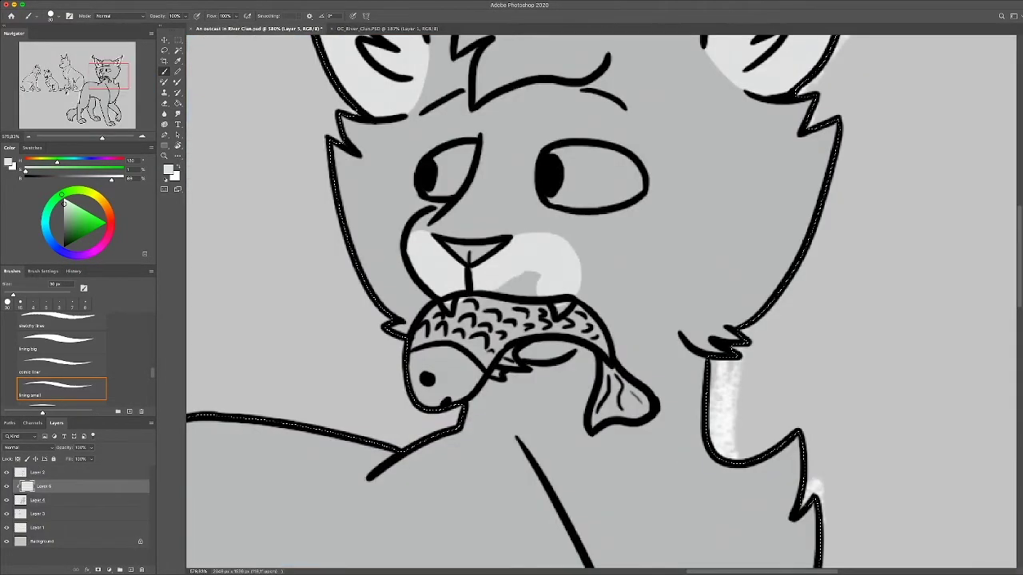
{"action": "mouse_move", "coordinate": [495, 280]}
{"action": "left_mouse_down"}
{"action": "mouse_move", "coordinate": [532, 302]}
{"action": "mouse_move", "coordinate": [510, 353]}
{"action": "left_mouse_up"}
Ink closed outlines for the main cat's two eyebrow patches on Layer 2
{"action": "key", "text": "ctrl+Tab"}
{"action": "key", "text": "ctrl+Tab"}
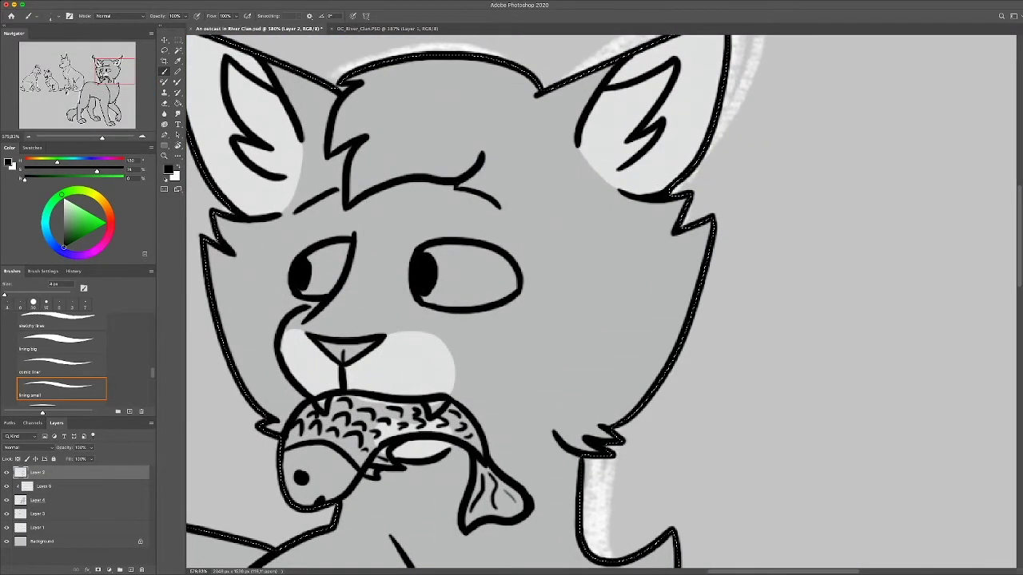
{"action": "left_click_drag", "start_coordinate": [481, 159], "coordinate": [505, 208]}
{"action": "key", "text": "super+z"}
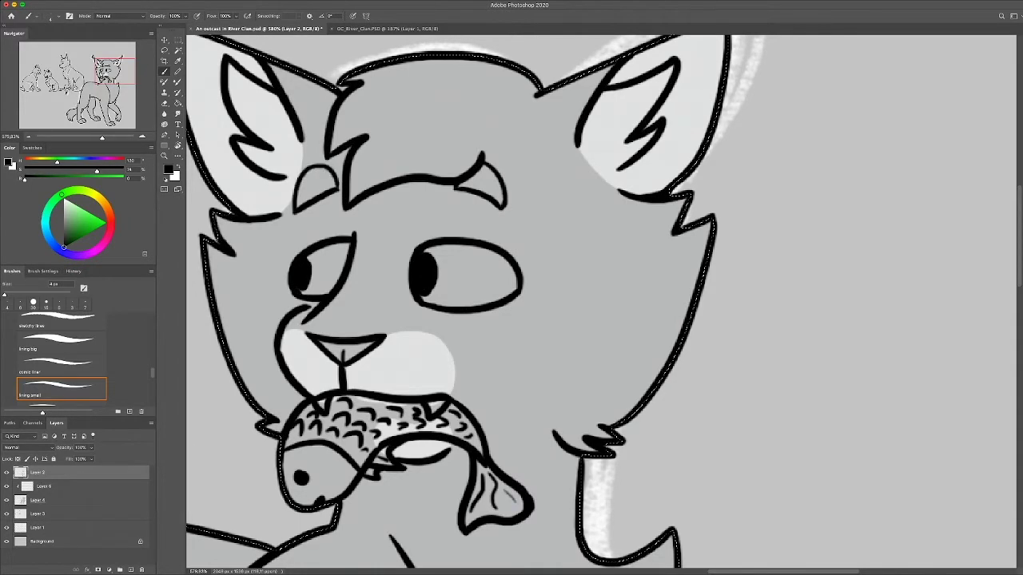
Fill the main cat's eyebrow patches with light grey on the clipped marking layer, using a larger brush
{"action": "key", "text": "alt+bracketleft"}
{"action": "key", "text": "bracketright"}
{"action": "key", "text": "bracketright"}
{"action": "key", "text": "bracketright"}
{"action": "key", "text": "bracketright"}
{"action": "key", "text": "x"}
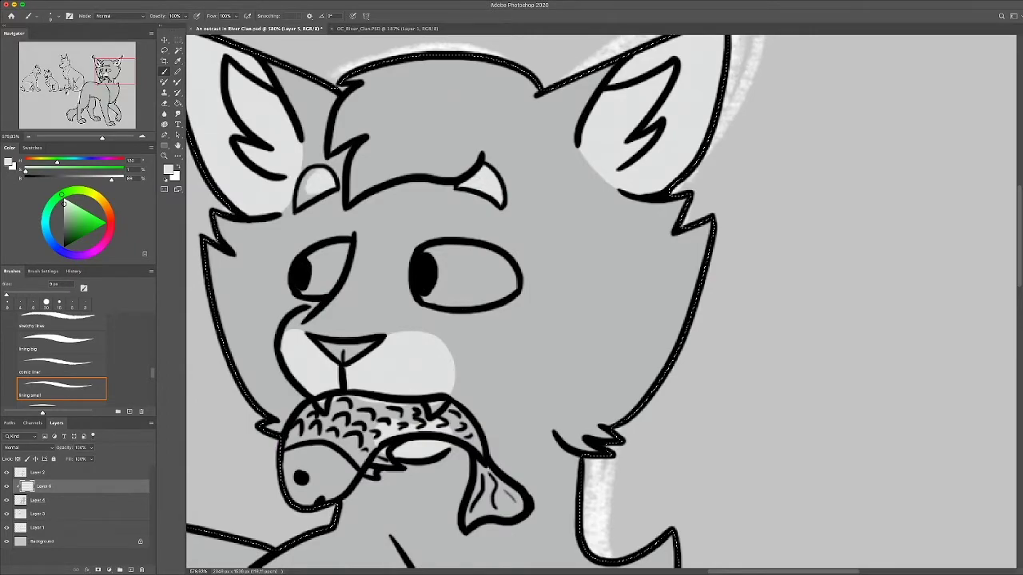
Paint the main cat's chest fur light grey with a jagged upper edge on the throat, following the reference cat
{"action": "scroll", "coordinate": [511, 304], "scroll_direction": "down", "scroll_amount": 5}
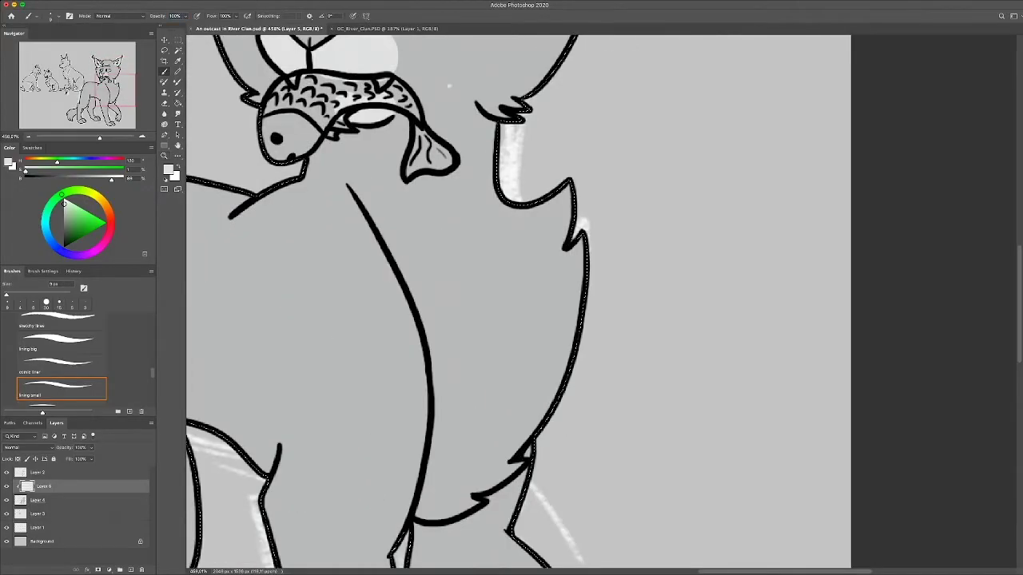
{"action": "key", "text": "ctrl+Tab"}
{"action": "key", "text": "ctrl+Tab"}
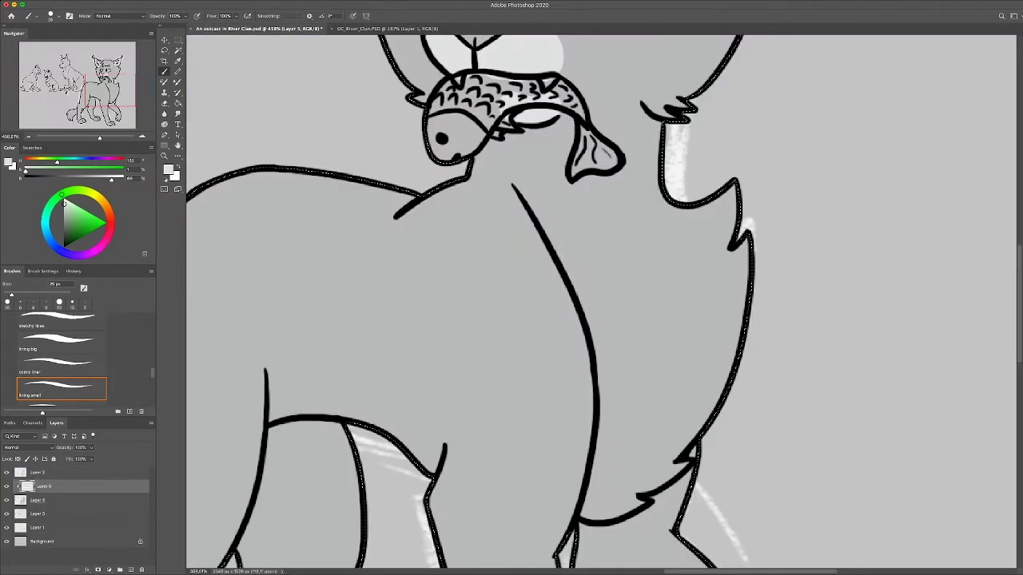
{"action": "mouse_move", "coordinate": [627, 128]}
{"action": "left_mouse_down"}
{"action": "mouse_move", "coordinate": [571, 264]}
{"action": "mouse_move", "coordinate": [591, 352]}
{"action": "mouse_move", "coordinate": [575, 415]}
{"action": "left_mouse_up"}
{"action": "scroll", "coordinate": [512, 303], "scroll_direction": "down", "scroll_amount": 3}
{"action": "mouse_move", "coordinate": [559, 216]}
{"action": "left_mouse_down"}
{"action": "mouse_move", "coordinate": [584, 407]}
{"action": "mouse_move", "coordinate": [687, 239]}
{"action": "mouse_move", "coordinate": [631, 120]}
{"action": "mouse_move", "coordinate": [552, 160]}
{"action": "left_mouse_up"}
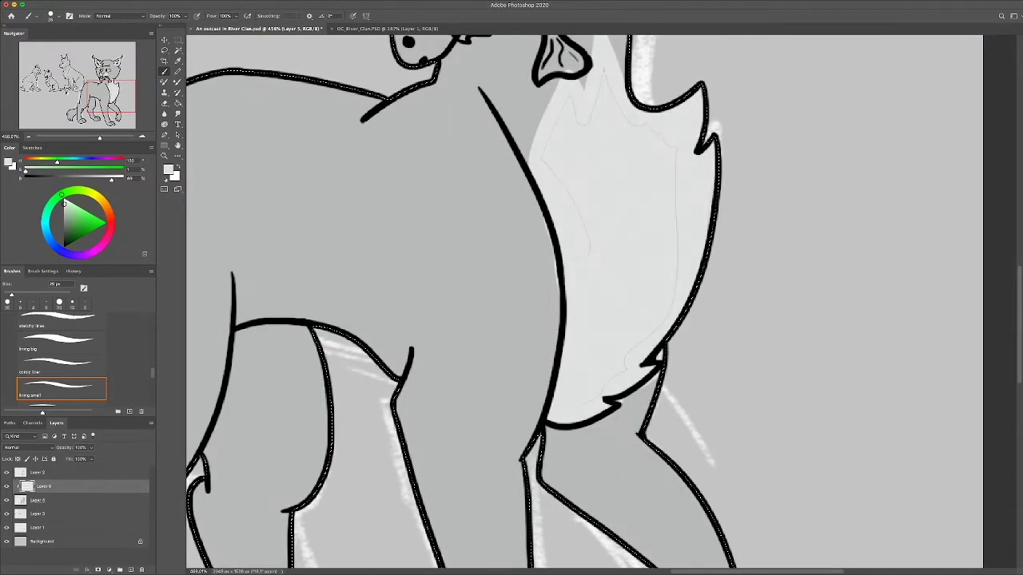
{"action": "key", "text": "e"}
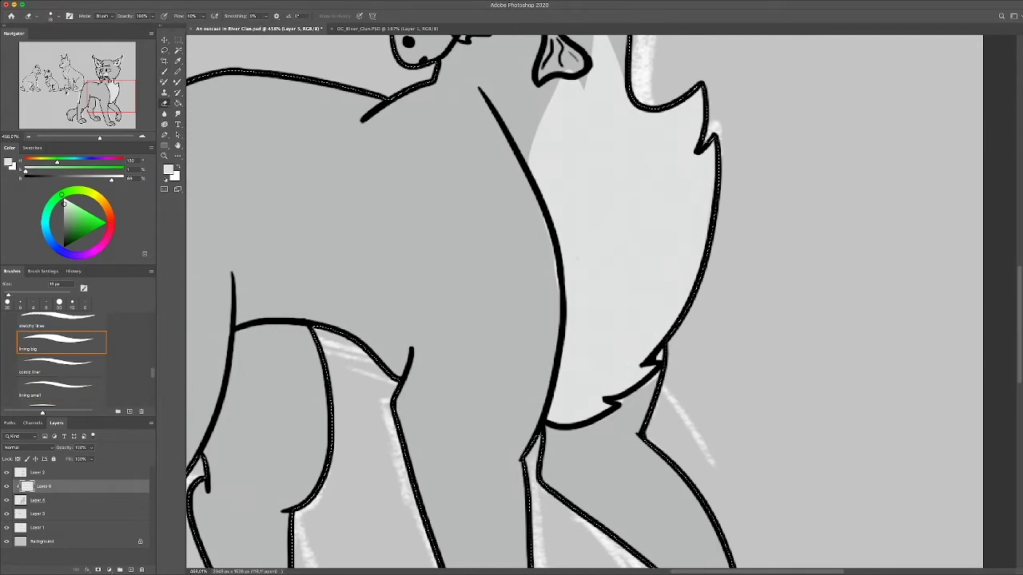
{"action": "scroll", "coordinate": [583, 304], "scroll_direction": "up", "scroll_amount": 2}
{"action": "scroll", "coordinate": [583, 304], "scroll_direction": "right", "scroll_amount": 1}
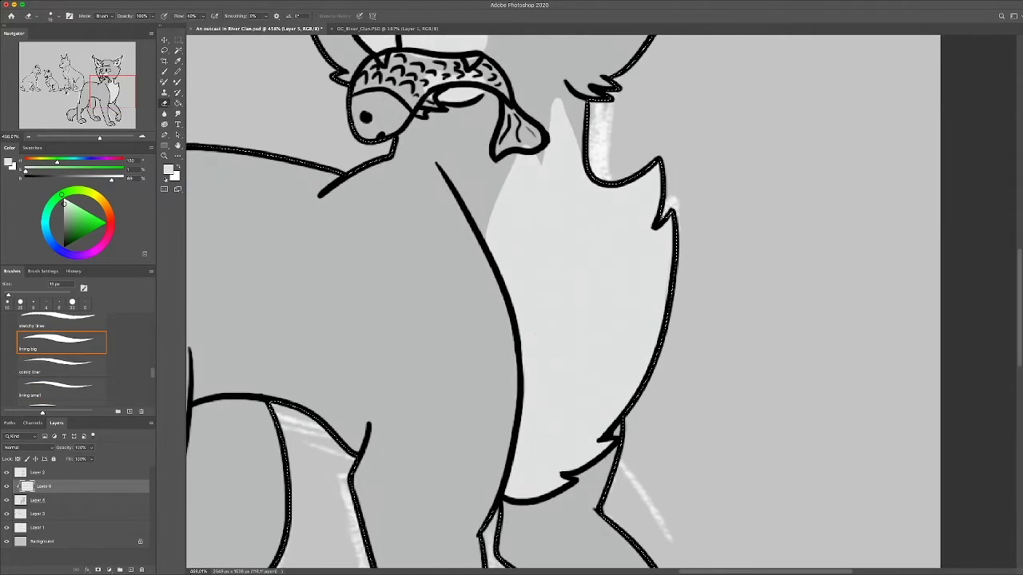
Paint a curved light grey patch along the main cat's belly between the hind thigh and the foreleg
{"action": "key", "text": "b"}
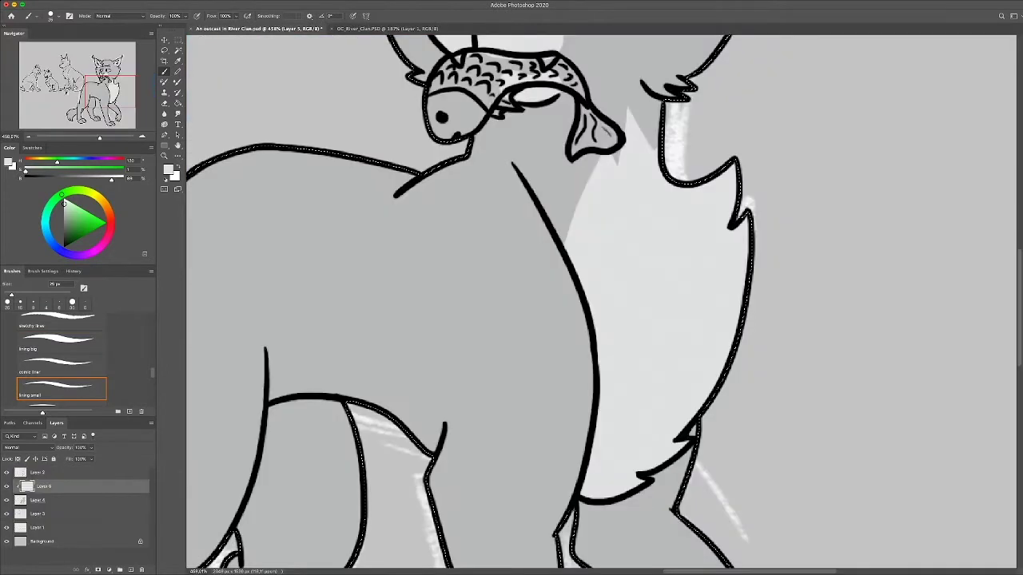
{"action": "left_click_drag", "start_coordinate": [275, 356], "coordinate": [432, 420]}
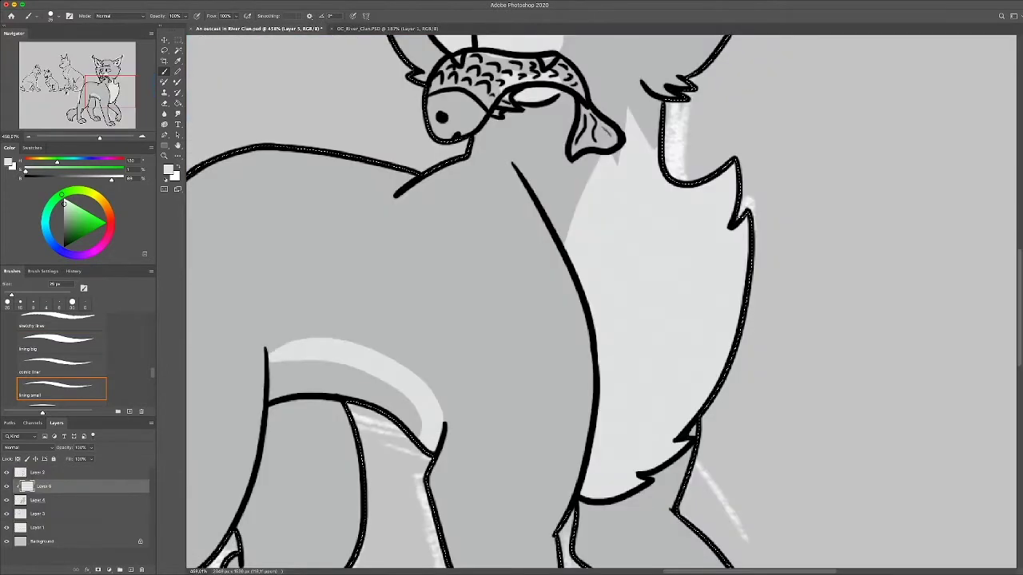
{"action": "left_click_drag", "start_coordinate": [279, 375], "coordinate": [411, 427]}
{"action": "key", "text": "e"}
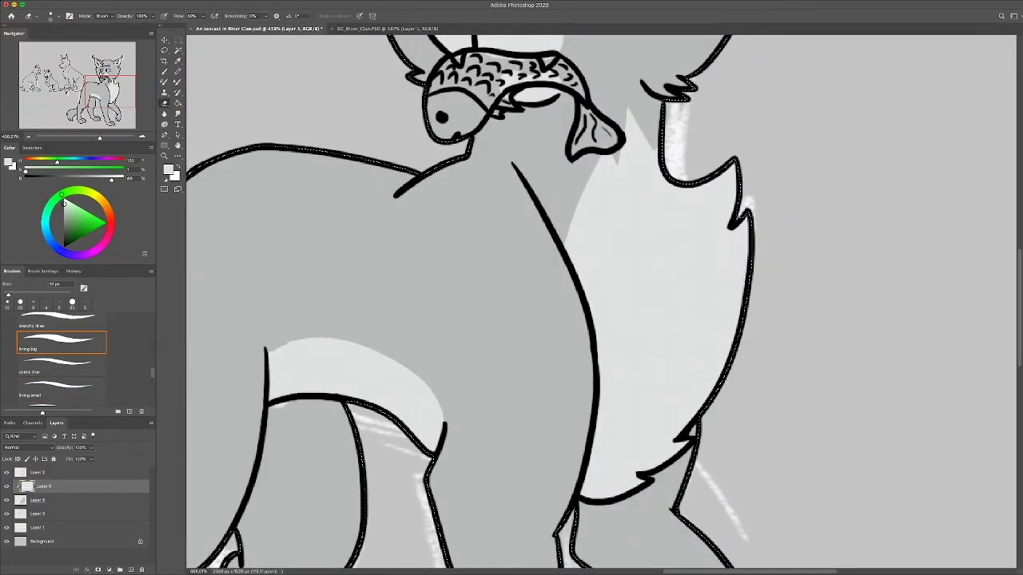
{"action": "key", "text": "b"}
Paint light grey socks with jagged upper edges on the main cat's standing front leg and raised front paw
{"action": "scroll", "coordinate": [599, 304], "scroll_direction": "down", "scroll_amount": 10}
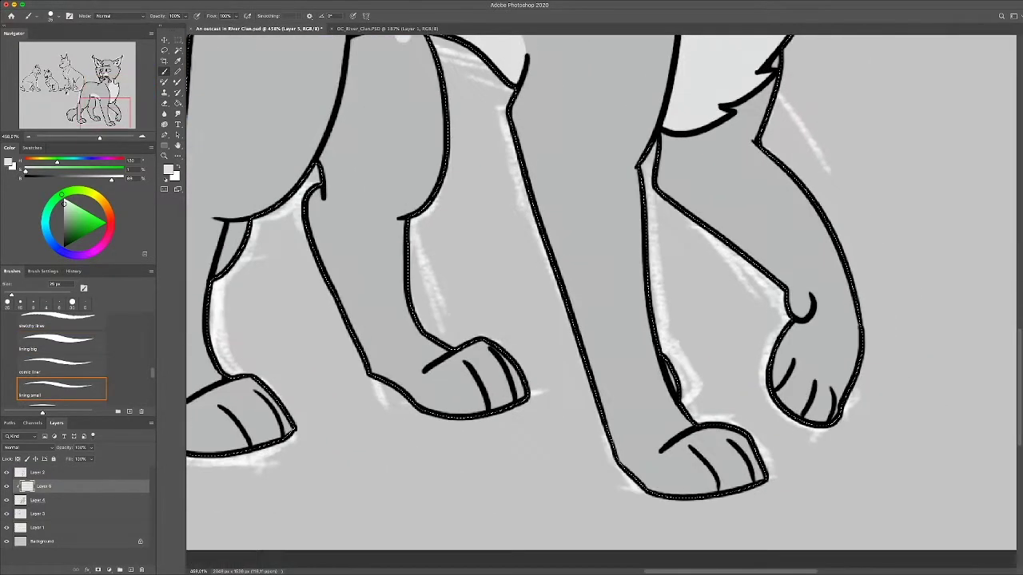
{"action": "left_click_drag", "start_coordinate": [643, 344], "coordinate": [611, 399]}
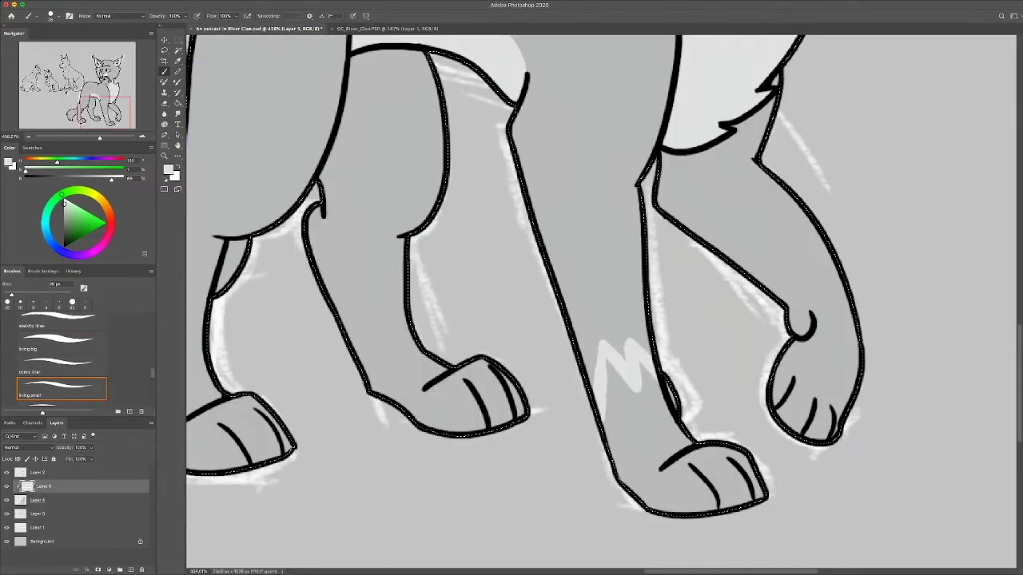
{"action": "mouse_move", "coordinate": [607, 352]}
{"action": "left_mouse_down"}
{"action": "mouse_move", "coordinate": [627, 451]}
{"action": "mouse_move", "coordinate": [743, 495]}
{"action": "left_mouse_up"}
{"action": "left_click_drag", "start_coordinate": [791, 183], "coordinate": [779, 296]}
{"action": "mouse_move", "coordinate": [807, 240]}
{"action": "left_mouse_down"}
{"action": "mouse_move", "coordinate": [819, 320]}
{"action": "mouse_move", "coordinate": [791, 407]}
{"action": "left_mouse_up"}
{"action": "left_click_drag", "start_coordinate": [799, 344], "coordinate": [846, 424]}
{"action": "left_click_drag", "start_coordinate": [751, 280], "coordinate": [779, 300]}
Paint light grey socks with jagged upper edges on both of the main cat's hind legs
{"action": "mouse_move", "coordinate": [344, 311]}
{"action": "left_mouse_down"}
{"action": "mouse_move", "coordinate": [479, 424]}
{"action": "mouse_move", "coordinate": [639, 383]}
{"action": "left_mouse_up"}
{"action": "left_click_drag", "start_coordinate": [479, 232], "coordinate": [495, 328]}
{"action": "left_click_drag", "start_coordinate": [575, 184], "coordinate": [591, 296]}
{"action": "left_click_drag", "start_coordinate": [319, 303], "coordinate": [327, 423]}
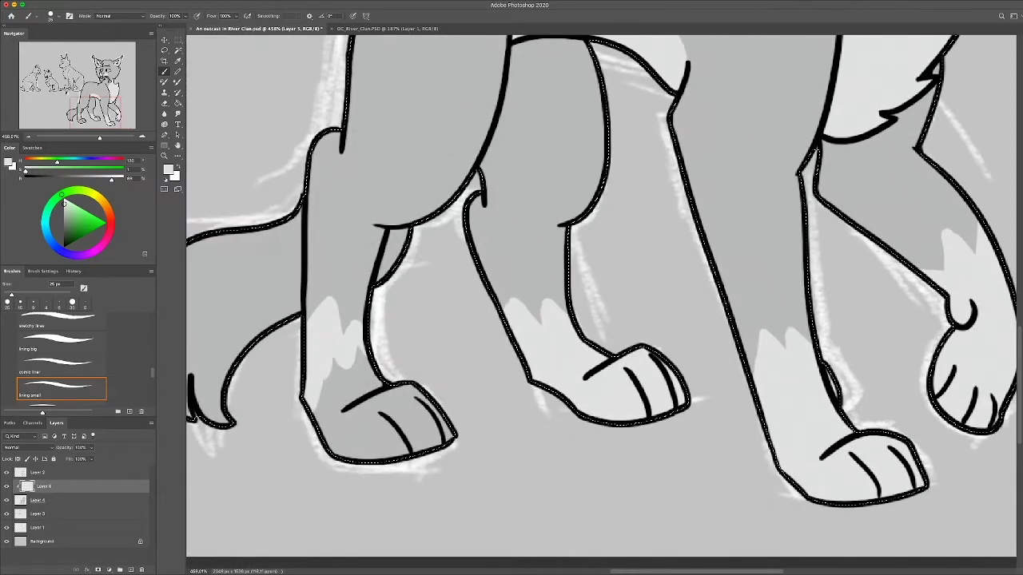
{"action": "left_click_drag", "start_coordinate": [336, 351], "coordinate": [359, 455]}
{"action": "left_click_drag", "start_coordinate": [368, 392], "coordinate": [423, 455]}
{"action": "key", "text": "ctrl+z"}
{"action": "left_click", "coordinate": [61, 343]}
{"action": "left_click", "coordinate": [62, 389]}
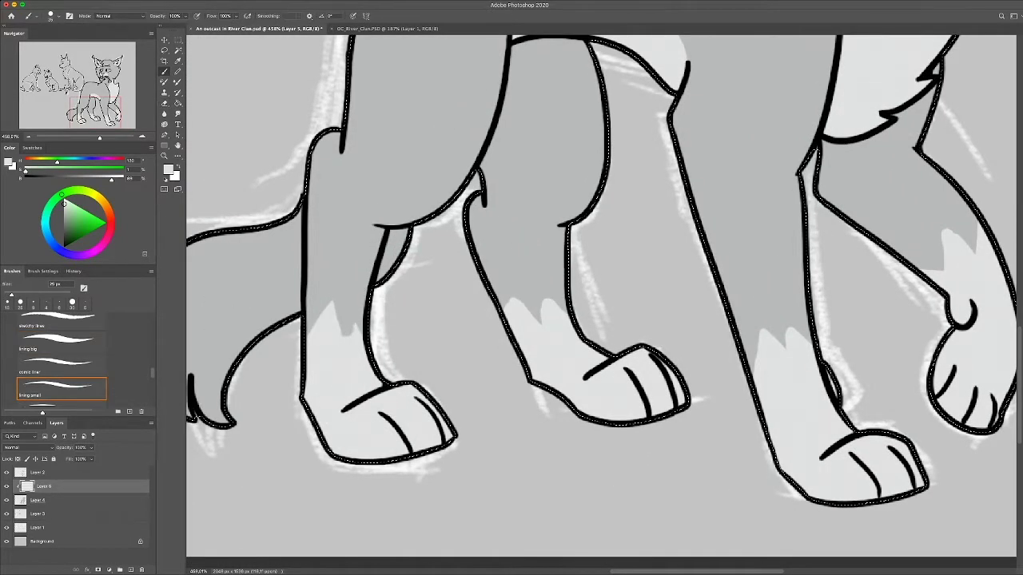
Clean up the jagged sock edges on the main cat's legs with the Eraser
{"action": "key", "text": "e"}
{"action": "mouse_move", "coordinate": [508, 323]}
{"action": "left_mouse_down"}
{"action": "mouse_move", "coordinate": [521, 307]}
{"action": "mouse_move", "coordinate": [561, 310]}
{"action": "left_mouse_up"}
{"action": "left_click_drag", "start_coordinate": [639, 319], "coordinate": [504, 296]}
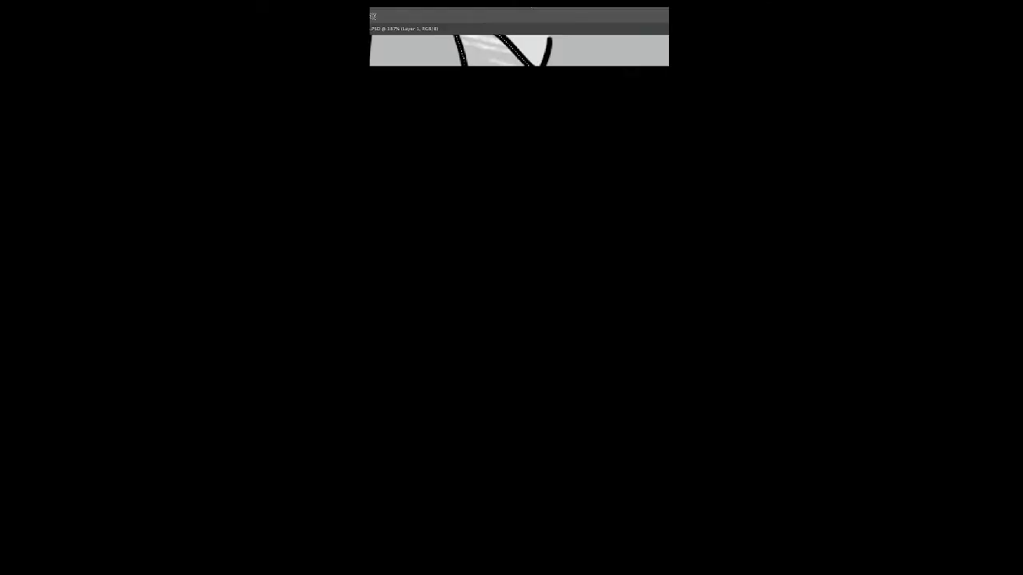
{"action": "key", "text": "z"}
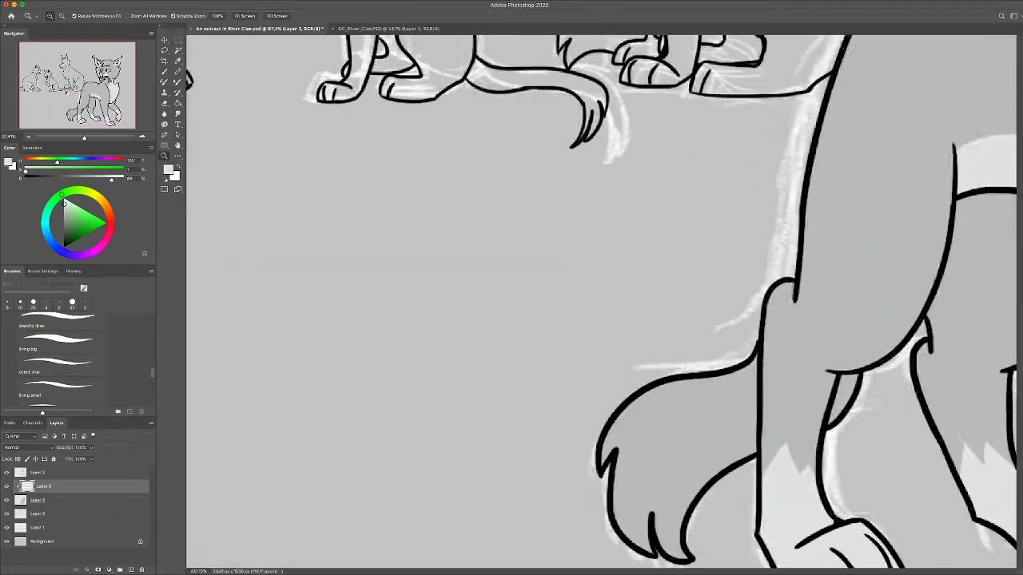
Paint the main cat's tail tip light grey and sharpen its jagged inner edge with the Eraser
{"action": "left_click", "coordinate": [62, 389]}
{"action": "mouse_move", "coordinate": [591, 303]}
{"action": "left_mouse_down"}
{"action": "mouse_move", "coordinate": [639, 376]}
{"action": "mouse_move", "coordinate": [607, 448]}
{"action": "mouse_move", "coordinate": [631, 336]}
{"action": "left_mouse_up"}
{"action": "left_click_drag", "start_coordinate": [560, 312], "coordinate": [607, 447]}
{"action": "key", "text": "e"}
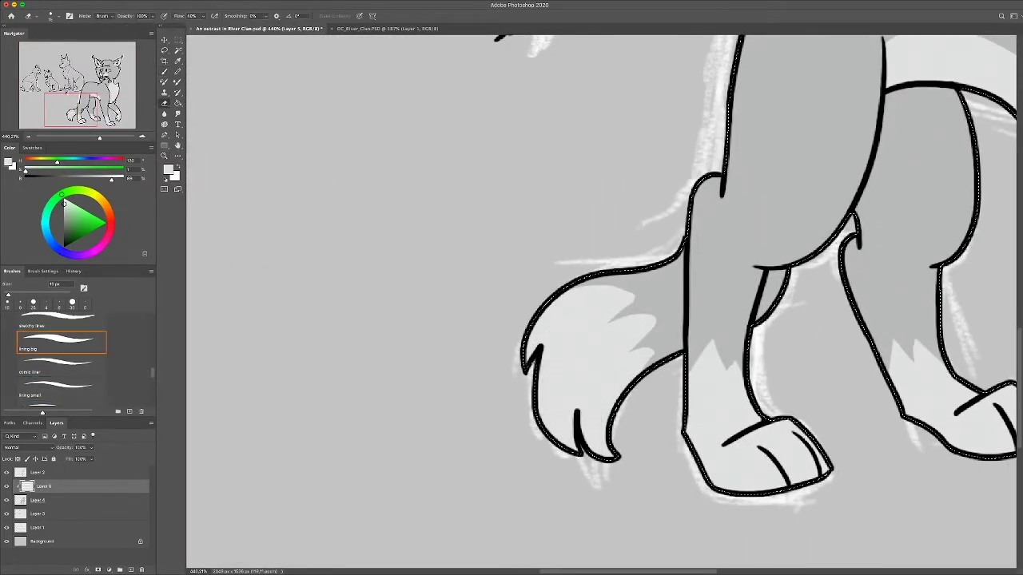
{"action": "left_click_drag", "start_coordinate": [527, 367], "coordinate": [535, 416]}
{"action": "mouse_move", "coordinate": [583, 292]}
{"action": "left_mouse_down"}
{"action": "mouse_move", "coordinate": [634, 302]}
{"action": "mouse_move", "coordinate": [655, 353]}
{"action": "left_mouse_up"}
{"action": "key", "text": "z"}
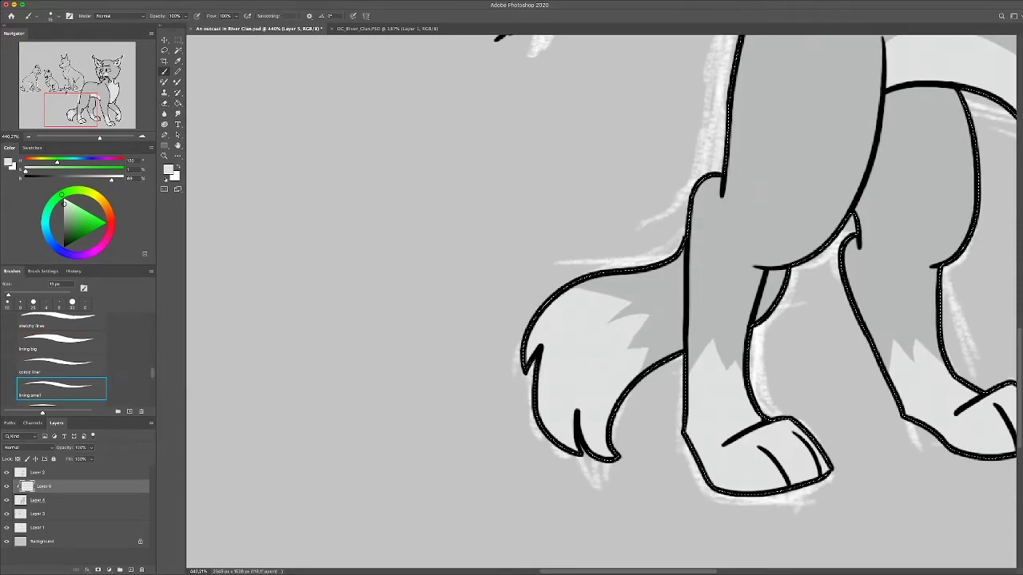
Add a new layer clipped above the light markings and sample the dark stripe grey from the reference sheet
{"action": "scroll", "coordinate": [601, 301], "scroll_direction": "down", "scroll_amount": 5}
{"action": "scroll", "coordinate": [684, 287], "scroll_direction": "up", "scroll_amount": 5}
{"action": "key", "text": "ctrl+alt+shift+n"}
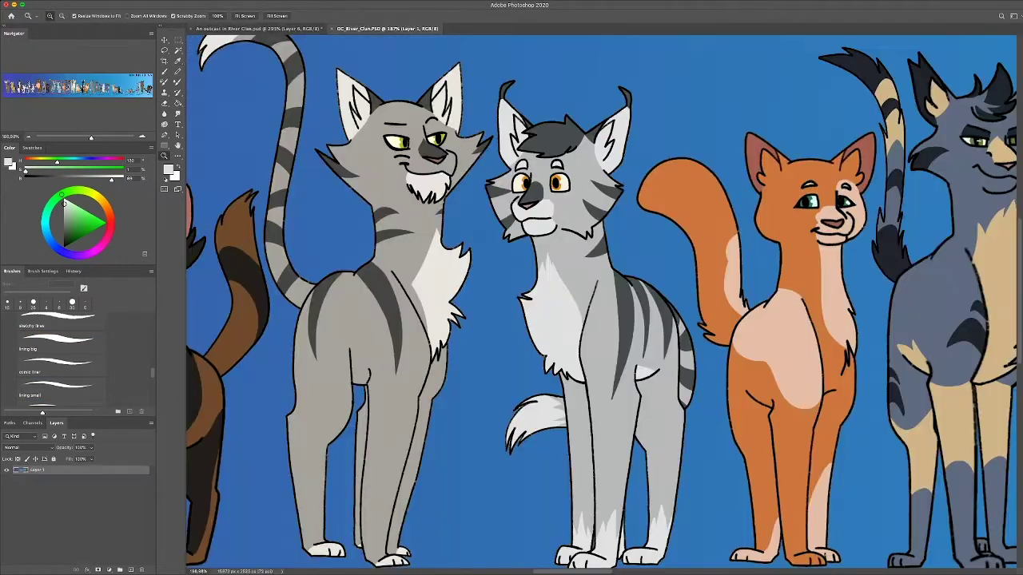
{"action": "left_click", "coordinate": [388, 29]}
{"action": "left_click", "coordinate": [61, 389]}
{"action": "key", "text": "ctrl+Tab"}
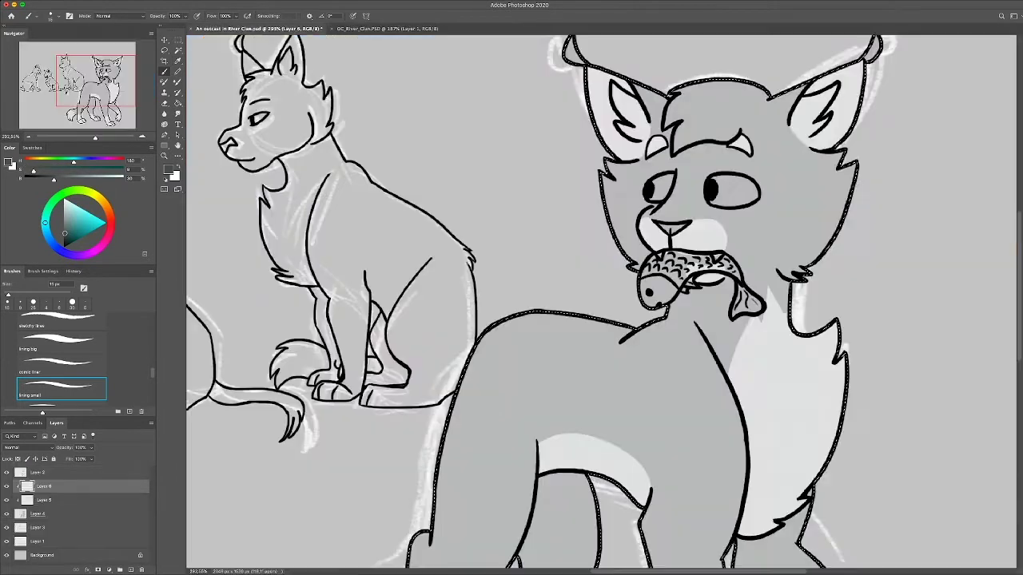
Paint the main cat's ear tufts, nose bridge and forelock dark grey
{"action": "scroll", "coordinate": [552, 303], "scroll_direction": "right", "scroll_amount": 5}
{"action": "scroll", "coordinate": [552, 303], "scroll_direction": "up", "scroll_amount": 3}
{"action": "scroll", "coordinate": [631, 141], "scroll_direction": "up", "scroll_amount": 5}
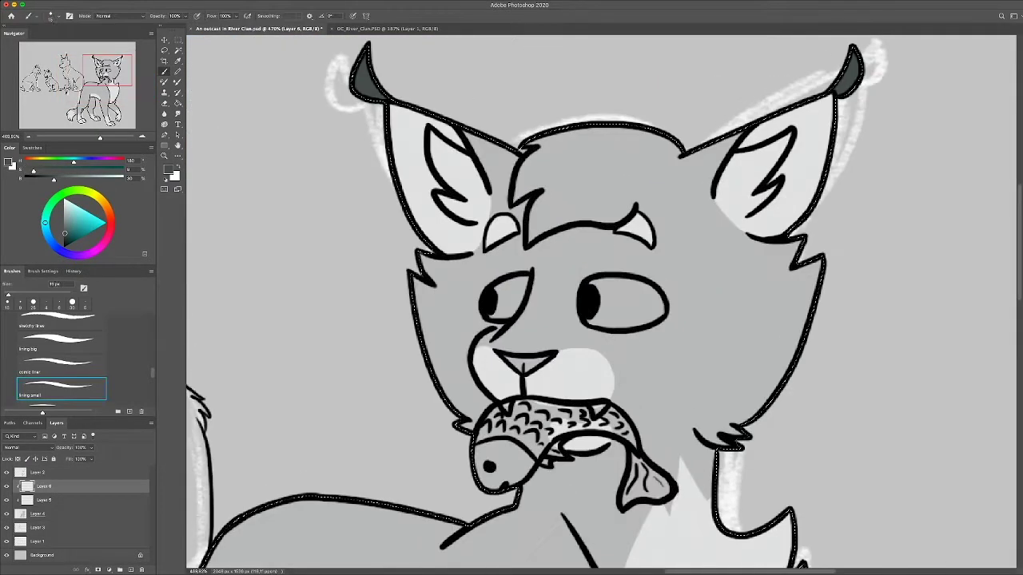
{"action": "left_click_drag", "start_coordinate": [678, 145], "coordinate": [614, 211]}
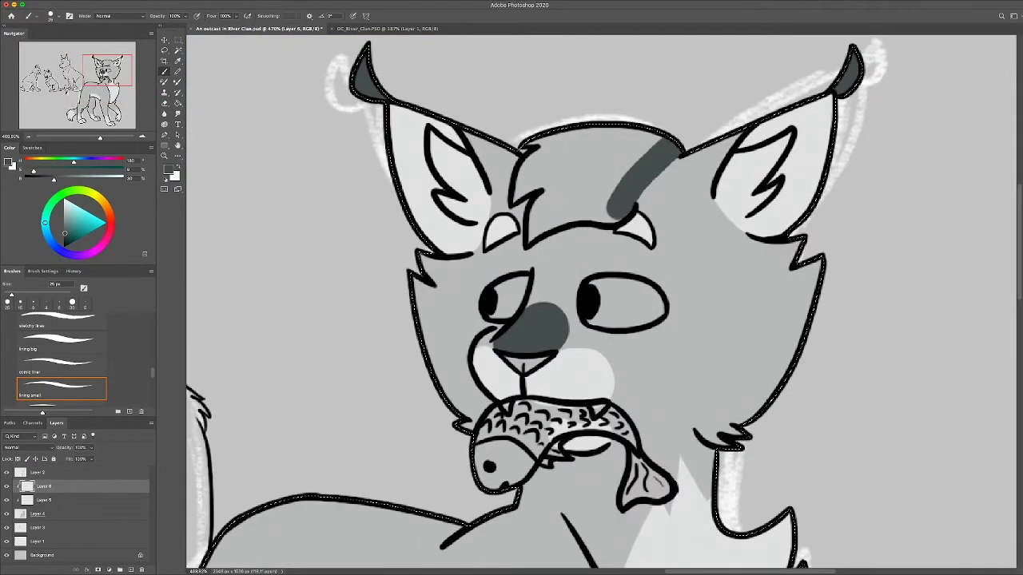
{"action": "left_click_drag", "start_coordinate": [547, 211], "coordinate": [537, 184]}
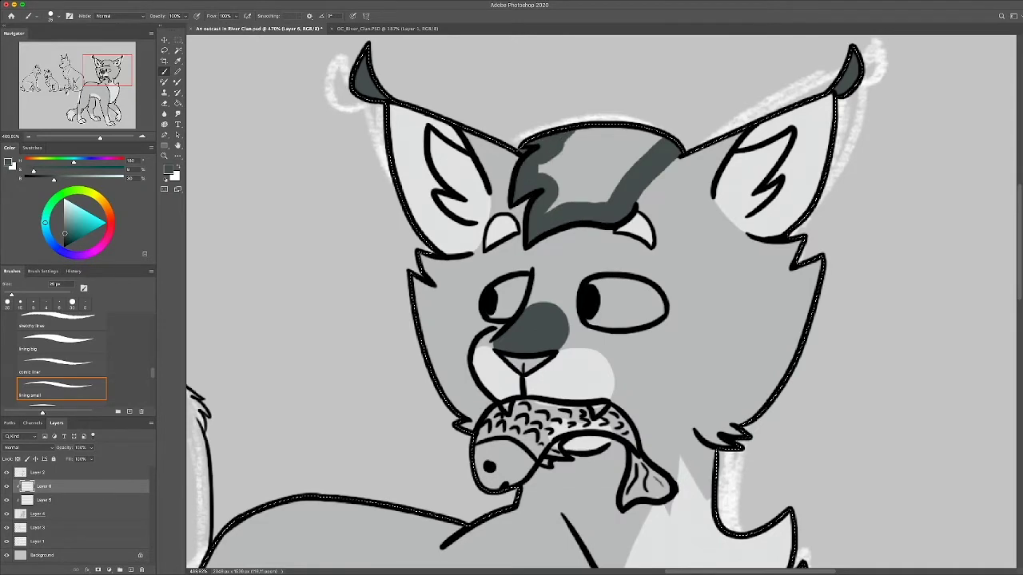
{"action": "left_click_drag", "start_coordinate": [639, 148], "coordinate": [551, 160]}
Paint two dark grey stripes on each of the main cat's cheeks and taper them to points with the Eraser
{"action": "left_click_drag", "start_coordinate": [821, 268], "coordinate": [732, 303]}
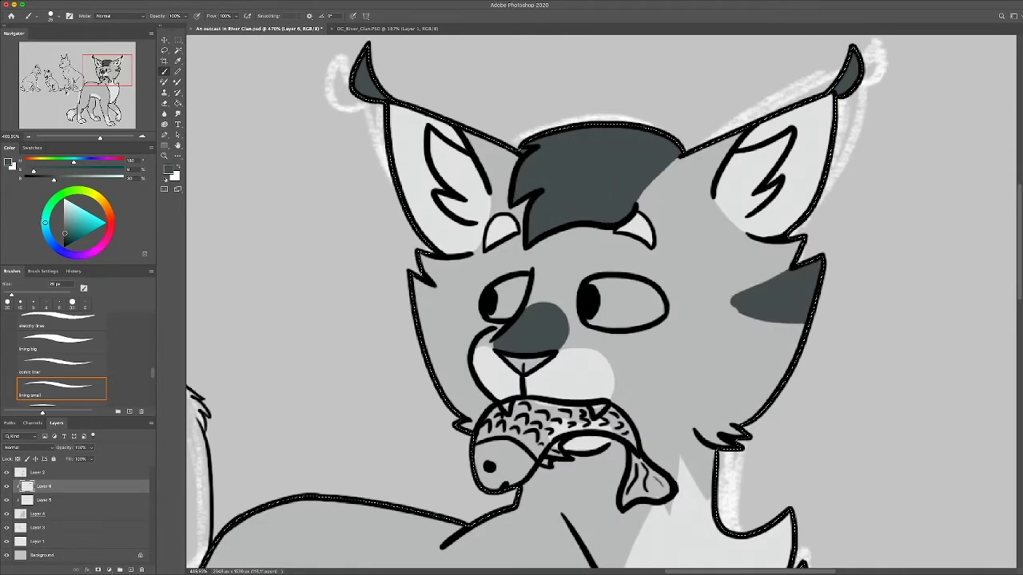
{"action": "left_click_drag", "start_coordinate": [787, 358], "coordinate": [710, 374]}
{"action": "left_click_drag", "start_coordinate": [771, 396], "coordinate": [715, 419]}
{"action": "mouse_move", "coordinate": [463, 284]}
{"action": "left_mouse_down"}
{"action": "mouse_move", "coordinate": [428, 297]}
{"action": "mouse_move", "coordinate": [424, 344]}
{"action": "left_mouse_up"}
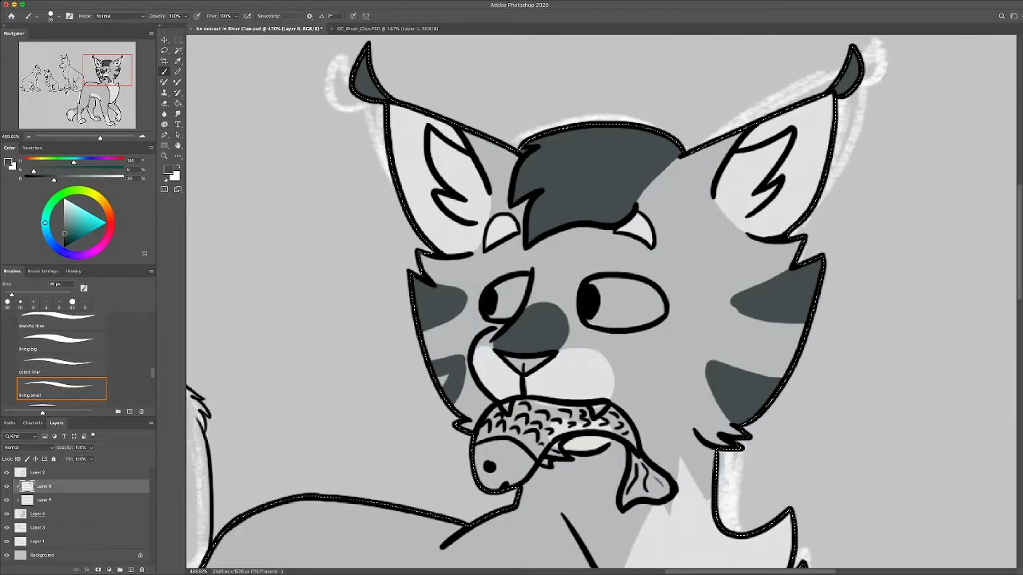
{"action": "left_click_drag", "start_coordinate": [465, 366], "coordinate": [432, 395]}
{"action": "key", "text": "e"}
{"action": "left_click_drag", "start_coordinate": [466, 323], "coordinate": [422, 329]}
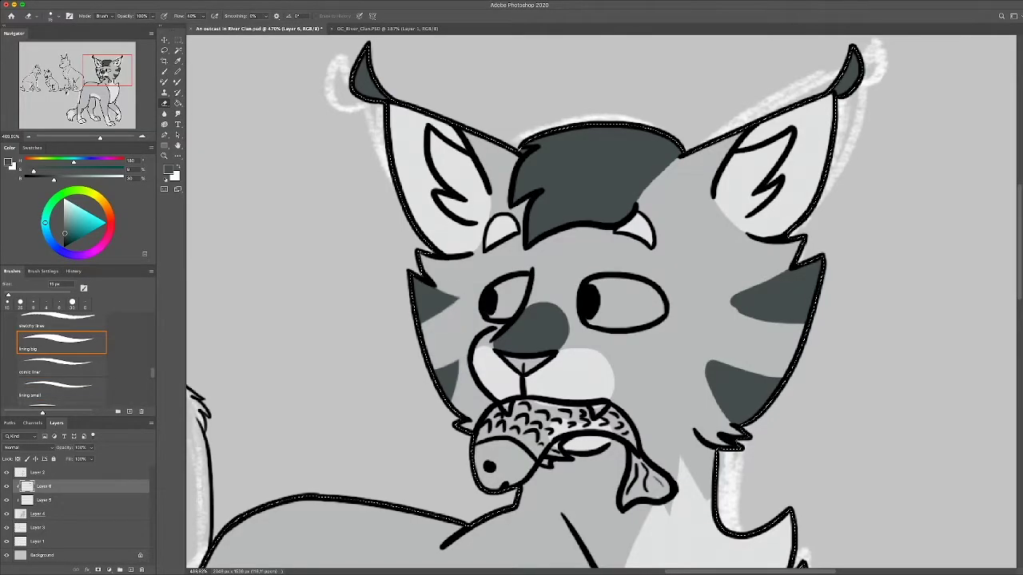
{"action": "left_click_drag", "start_coordinate": [803, 321], "coordinate": [731, 307]}
{"action": "left_click_drag", "start_coordinate": [755, 417], "coordinate": [709, 373]}
Paint a dark grey stripe across the neck below the fish and taper its end with the Eraser
{"action": "key", "text": "b"}
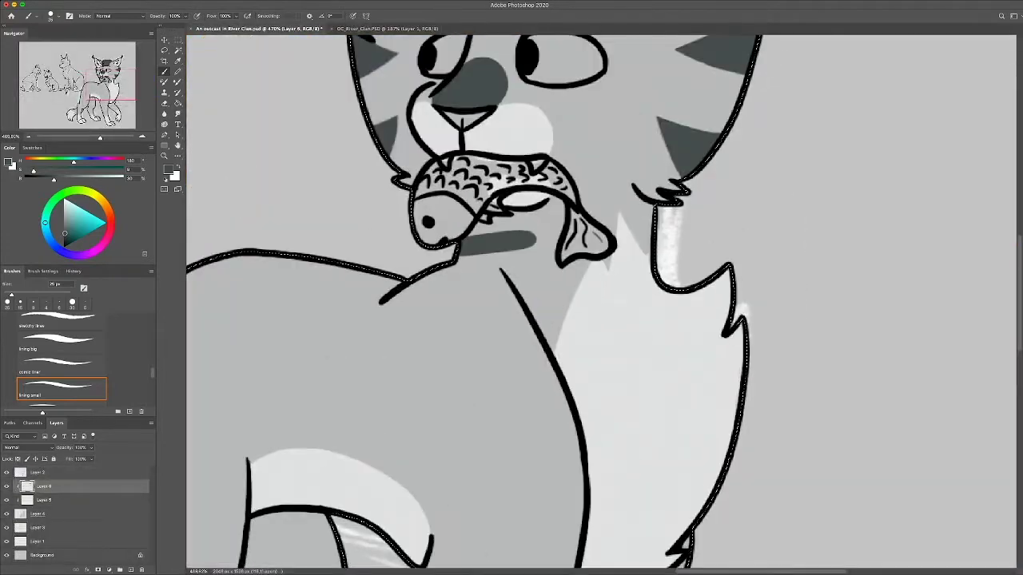
{"action": "key", "text": "e"}
{"action": "left_click_drag", "start_coordinate": [467, 257], "coordinate": [540, 245]}
Paint a long curved dark grey stripe over the main cat's shoulder and trim it to a point with the Eraser
{"action": "scroll", "coordinate": [599, 304], "scroll_direction": "down", "scroll_amount": 3}
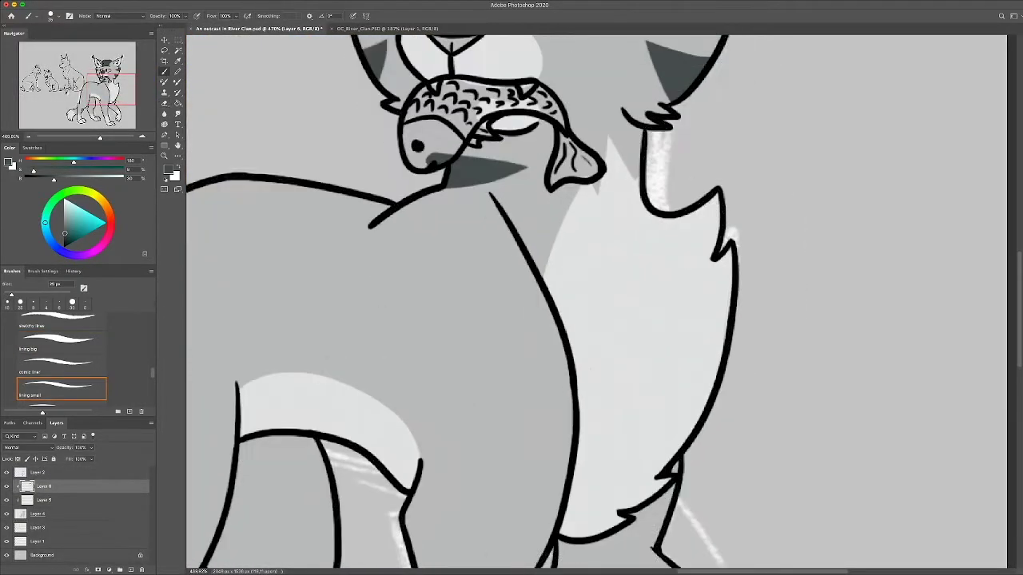
{"action": "left_click_drag", "start_coordinate": [467, 200], "coordinate": [507, 363]}
{"action": "left_click_drag", "start_coordinate": [459, 231], "coordinate": [499, 358]}
{"action": "left_click_drag", "start_coordinate": [471, 264], "coordinate": [503, 367]}
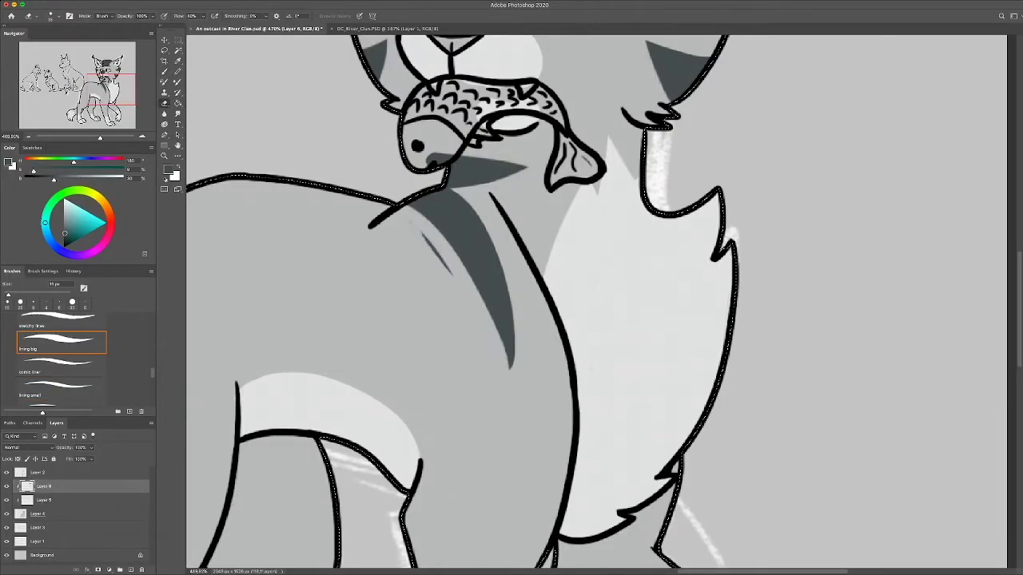
{"action": "key", "text": "ctrl+z"}
{"action": "left_click_drag", "start_coordinate": [467, 267], "coordinate": [501, 363]}
{"action": "key", "text": "b"}
{"action": "left_click_drag", "start_coordinate": [467, 260], "coordinate": [507, 367]}
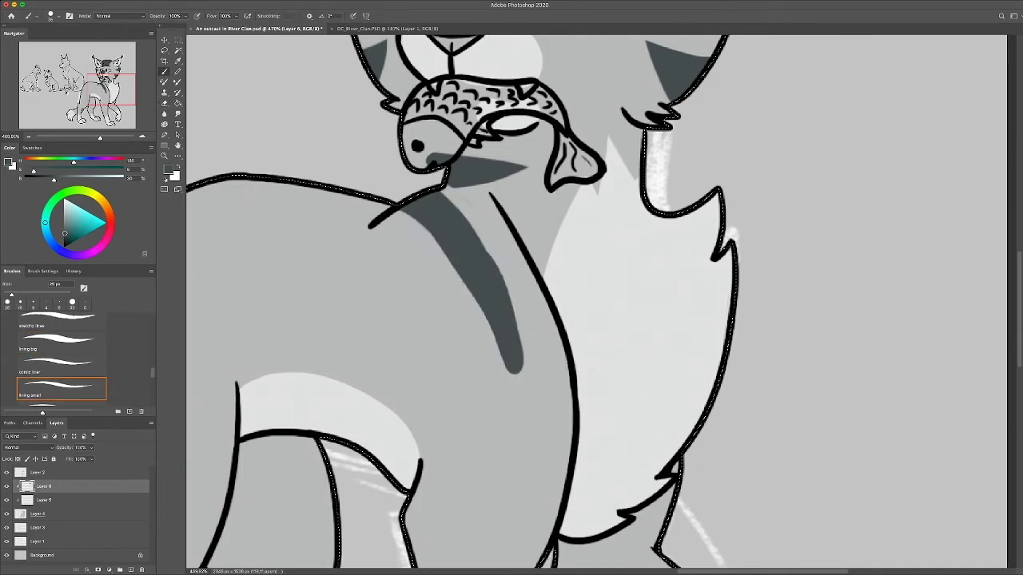
{"action": "key", "text": "e"}
{"action": "mouse_move", "coordinate": [488, 259]}
{"action": "left_mouse_down"}
{"action": "mouse_move", "coordinate": [511, 371]}
{"action": "mouse_move", "coordinate": [489, 256]}
{"action": "left_mouse_up"}
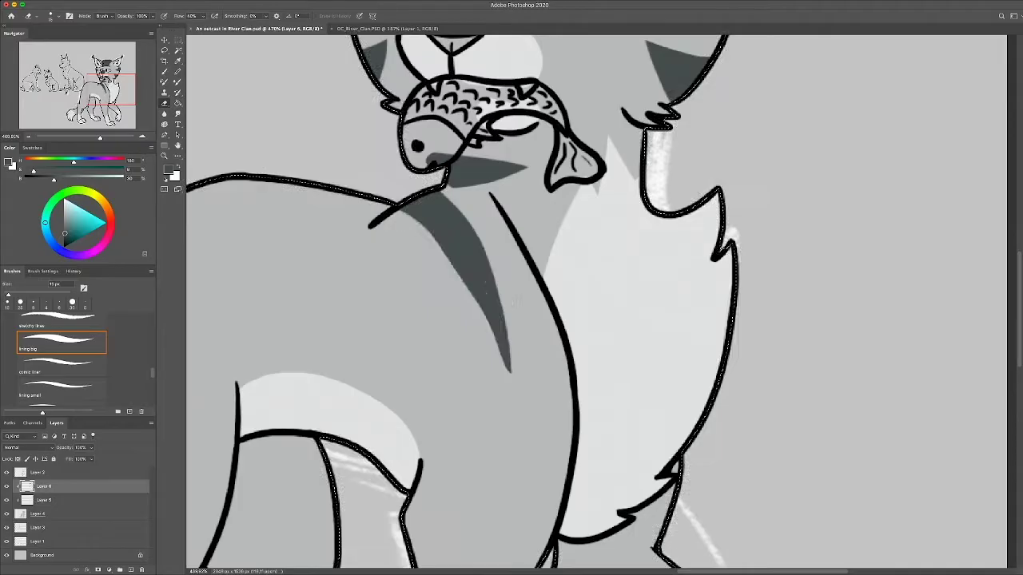
{"action": "left_click_drag", "start_coordinate": [508, 369], "coordinate": [491, 240]}
Paint three curved dark grey stripes from the main cat's back down over the flank and haunch
{"action": "key", "text": "b"}
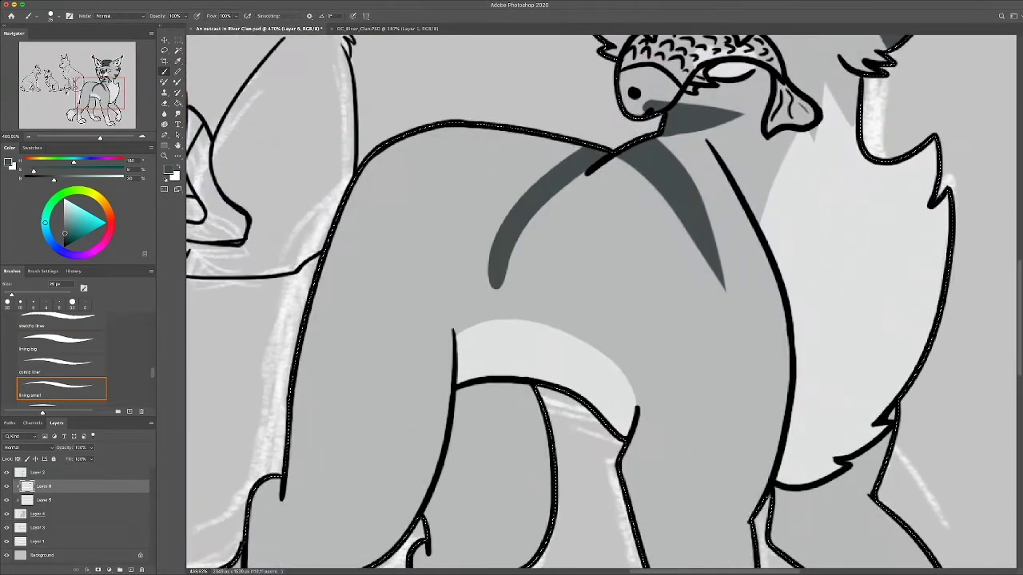
{"action": "left_click_drag", "start_coordinate": [551, 136], "coordinate": [490, 276]}
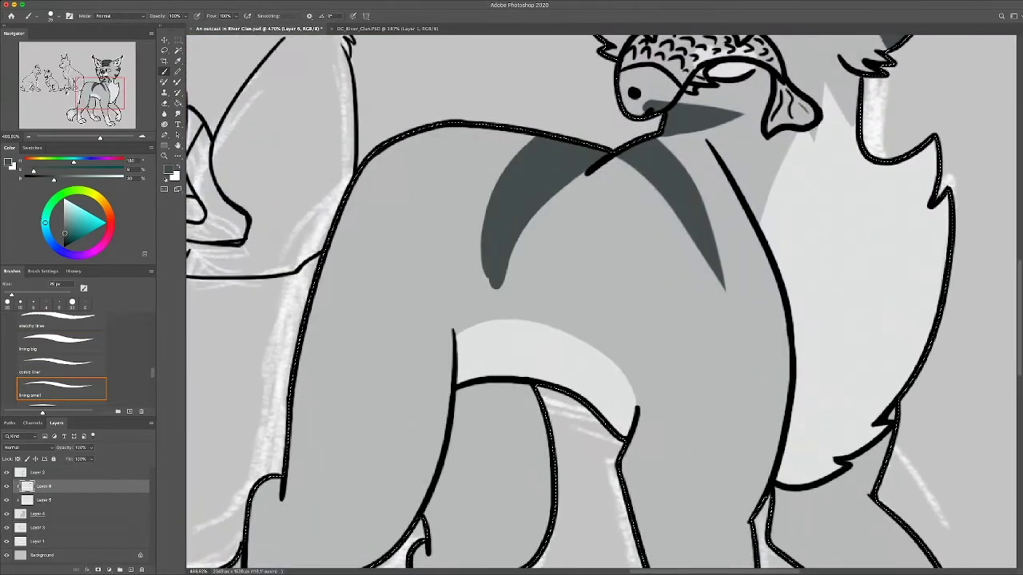
{"action": "left_click_drag", "start_coordinate": [452, 132], "coordinate": [408, 320]}
{"action": "left_click_drag", "start_coordinate": [363, 160], "coordinate": [355, 352]}
Trim the edges of the three back stripes and taper their lower ends to points with the Eraser
{"action": "key", "text": "e"}
{"action": "left_click_drag", "start_coordinate": [320, 288], "coordinate": [343, 355]}
{"action": "left_click_drag", "start_coordinate": [347, 216], "coordinate": [359, 352]}
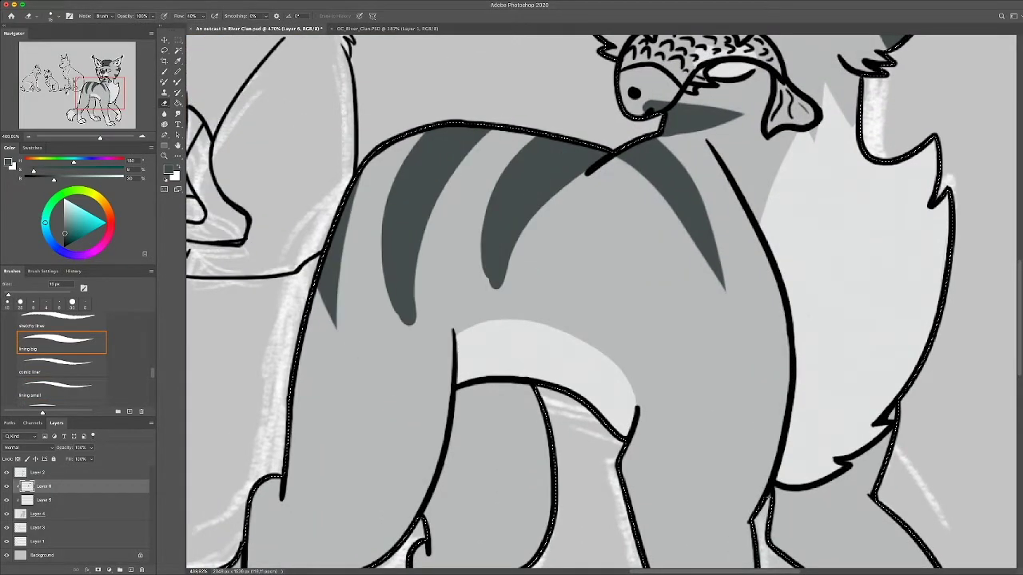
{"action": "left_click_drag", "start_coordinate": [403, 188], "coordinate": [414, 324]}
{"action": "left_click_drag", "start_coordinate": [527, 144], "coordinate": [499, 283]}
{"action": "left_click_drag", "start_coordinate": [524, 232], "coordinate": [497, 290]}
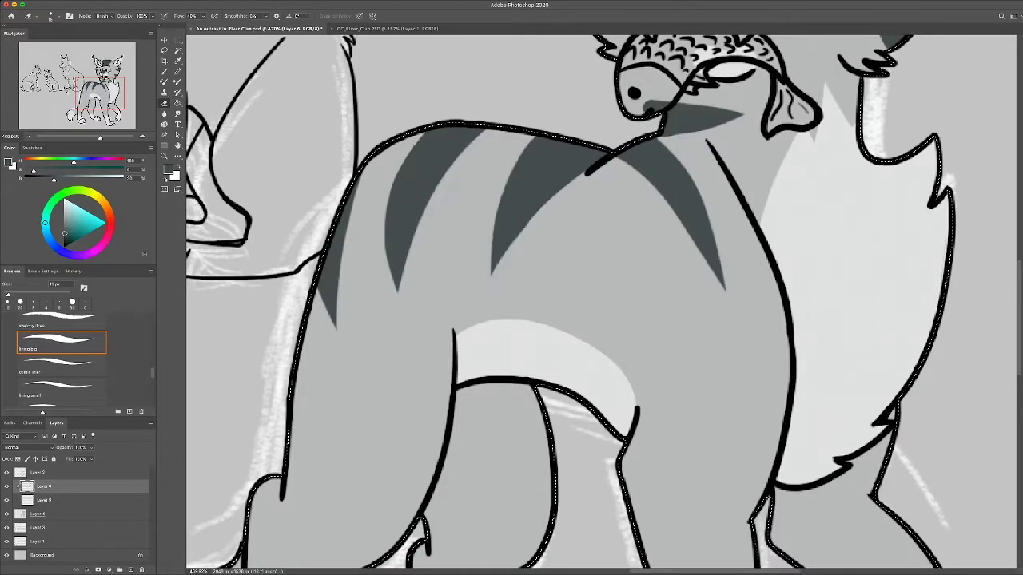
{"action": "left_click_drag", "start_coordinate": [616, 148], "coordinate": [500, 272]}
Compare with the reference sheet, fill the small area behind the near hind leg's hock dark grey, and erase the overspill
{"action": "key", "text": "ctrl+minus"}
{"action": "key", "text": "z"}
{"action": "key", "text": "ctrl+minus"}
{"action": "key", "text": "ctrl+minus"}
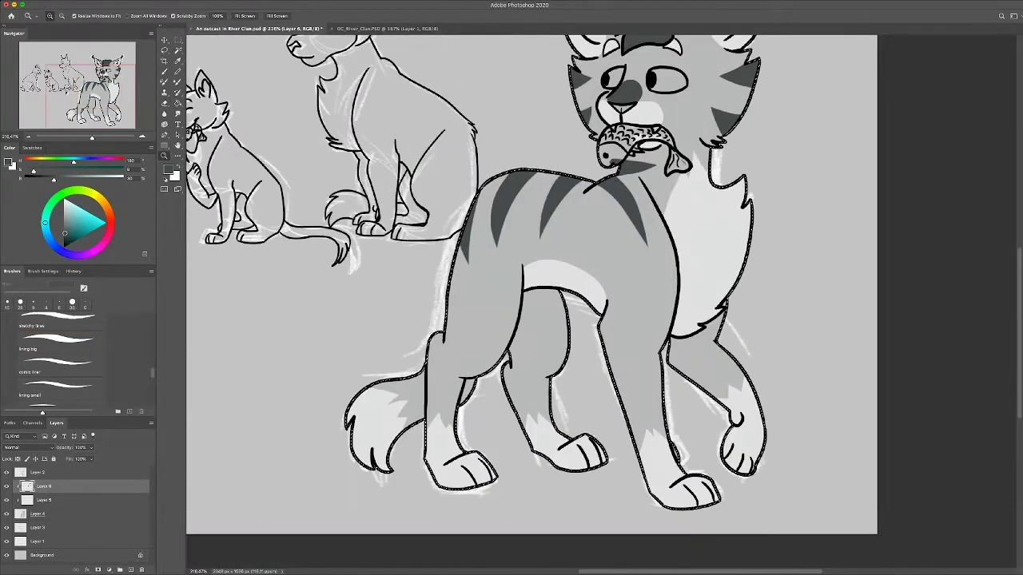
{"action": "key", "text": "ctrl+Tab"}
{"action": "key", "text": "ctrl+Tab"}
{"action": "key", "text": "b"}
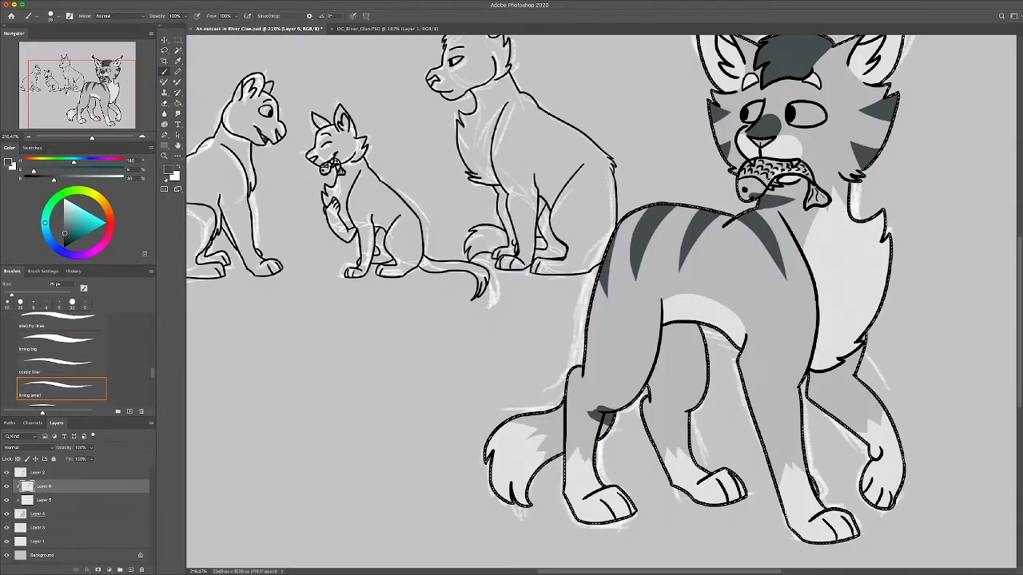
{"action": "scroll", "coordinate": [598, 469], "scroll_direction": "up", "scroll_amount": 3}
{"action": "mouse_move", "coordinate": [548, 336]}
{"action": "left_mouse_down"}
{"action": "mouse_move", "coordinate": [623, 396]}
{"action": "mouse_move", "coordinate": [548, 364]}
{"action": "left_mouse_up"}
{"action": "key", "text": "e"}
{"action": "scroll", "coordinate": [623, 358], "scroll_direction": "down", "scroll_amount": 5}
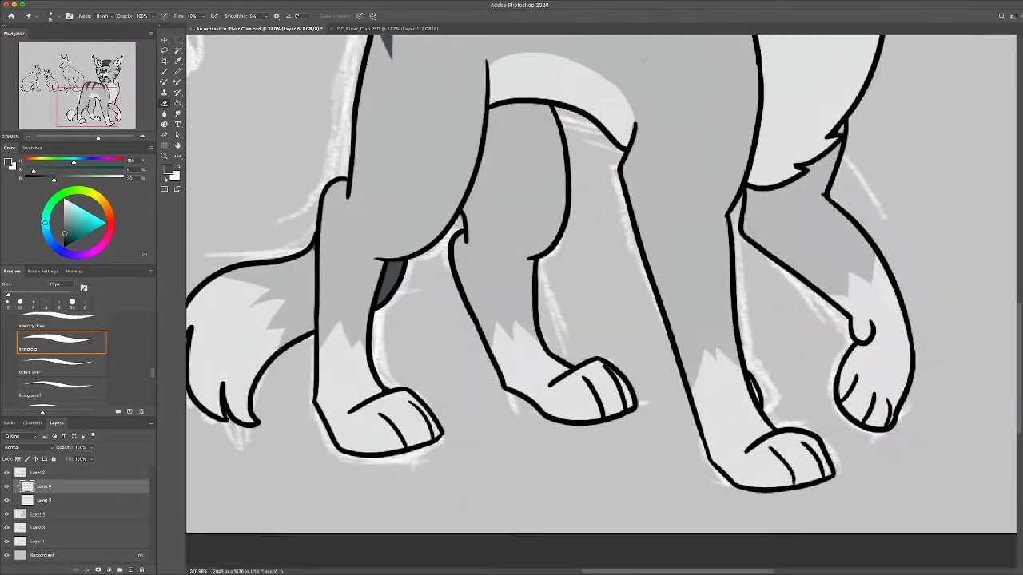
Paint the main cat's nose pink and its fangs off-white, taking colours from the reference sheet
{"action": "left_click", "coordinate": [62, 389]}
{"action": "key", "text": "b"}
{"action": "key", "text": "ctrl+Tab"}
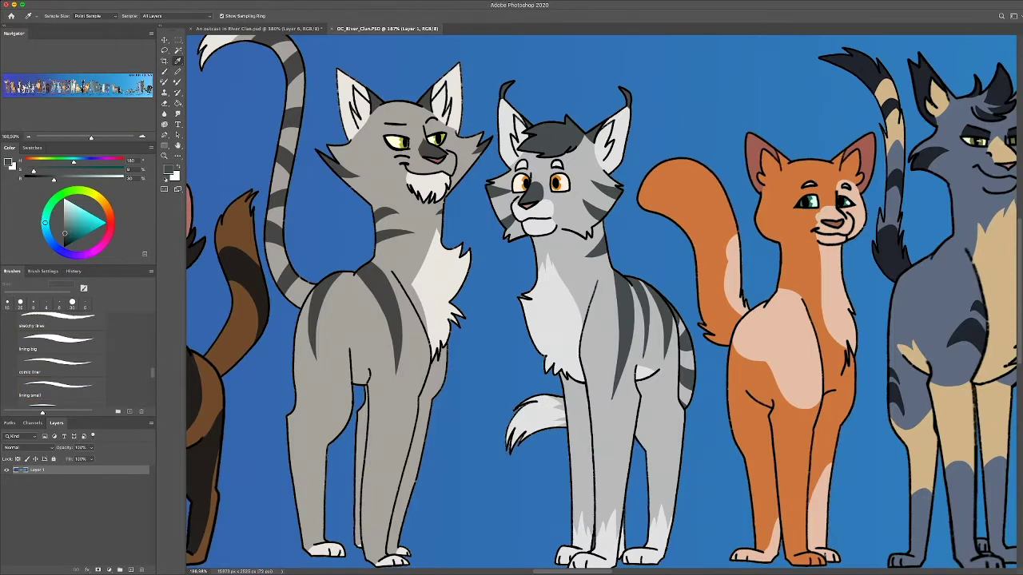
{"action": "key", "text": "ctrl+Tab"}
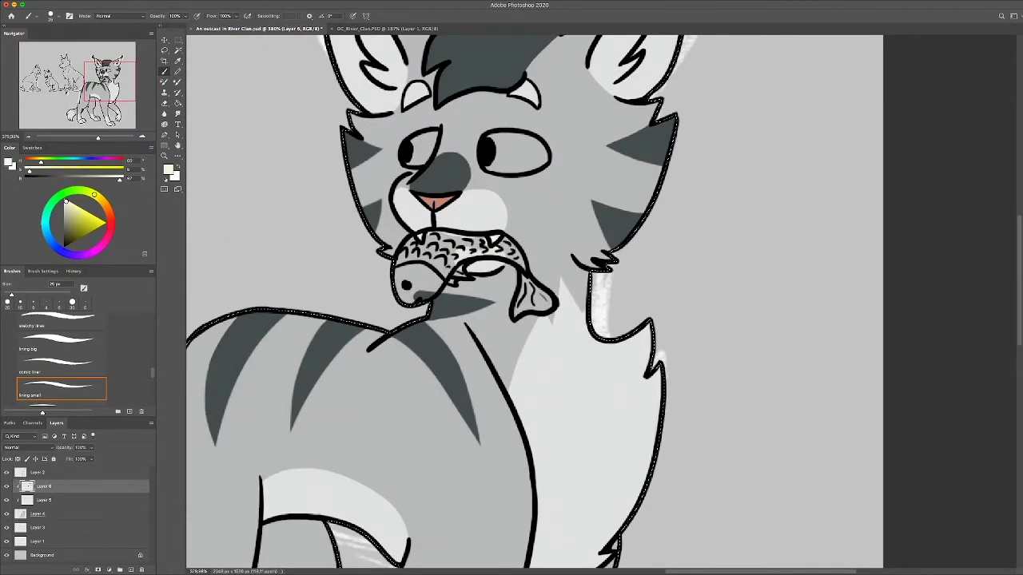
Sample the pale cream eye colour from the reference sheet and fill both of the main cat's eyes around the pupils
{"action": "key", "text": "ctrl+Tab"}
{"action": "key", "text": "ctrl+Tab"}
{"action": "key", "text": "z"}
{"action": "key", "text": "ctrl+plus"}
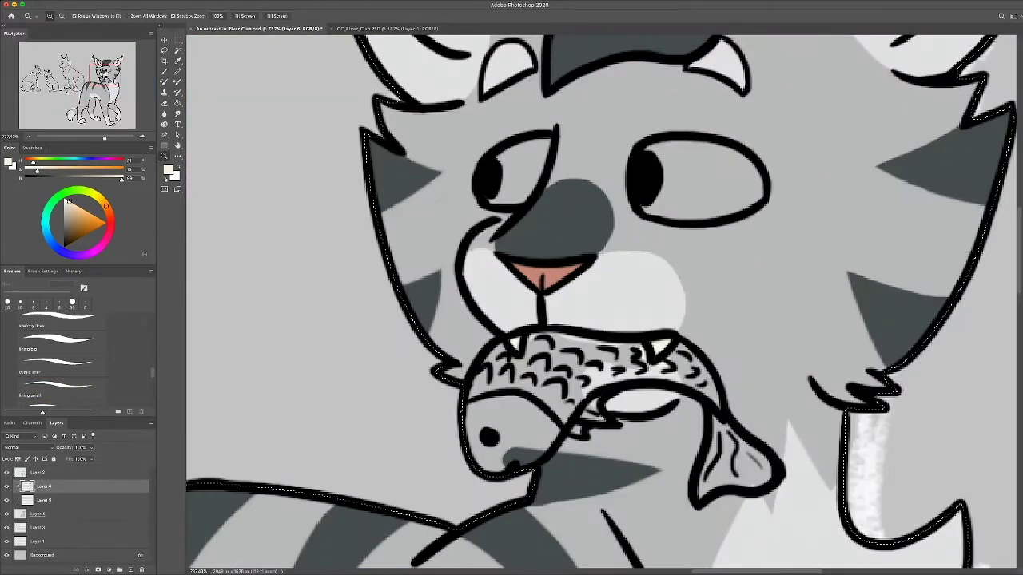
{"action": "key", "text": "b"}
{"action": "mouse_move", "coordinate": [651, 156]}
{"action": "left_mouse_down"}
{"action": "mouse_move", "coordinate": [723, 172]}
{"action": "mouse_move", "coordinate": [695, 211]}
{"action": "left_mouse_up"}
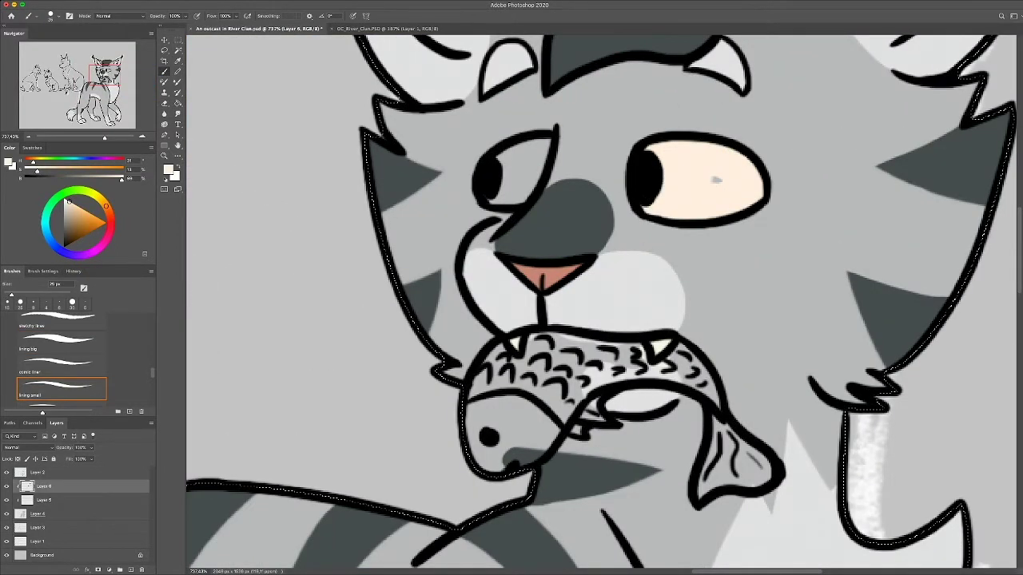
{"action": "key", "text": "ctrl+minus"}
{"action": "mouse_move", "coordinate": [550, 151]}
{"action": "left_mouse_down"}
{"action": "mouse_move", "coordinate": [527, 160]}
{"action": "mouse_move", "coordinate": [511, 192]}
{"action": "mouse_move", "coordinate": [531, 179]}
{"action": "left_mouse_up"}
Sample the orange iris colour from the reference sheet and paint an orange iris beside each pupil
{"action": "key", "text": "i"}
{"action": "key", "text": "ctrl+Tab"}
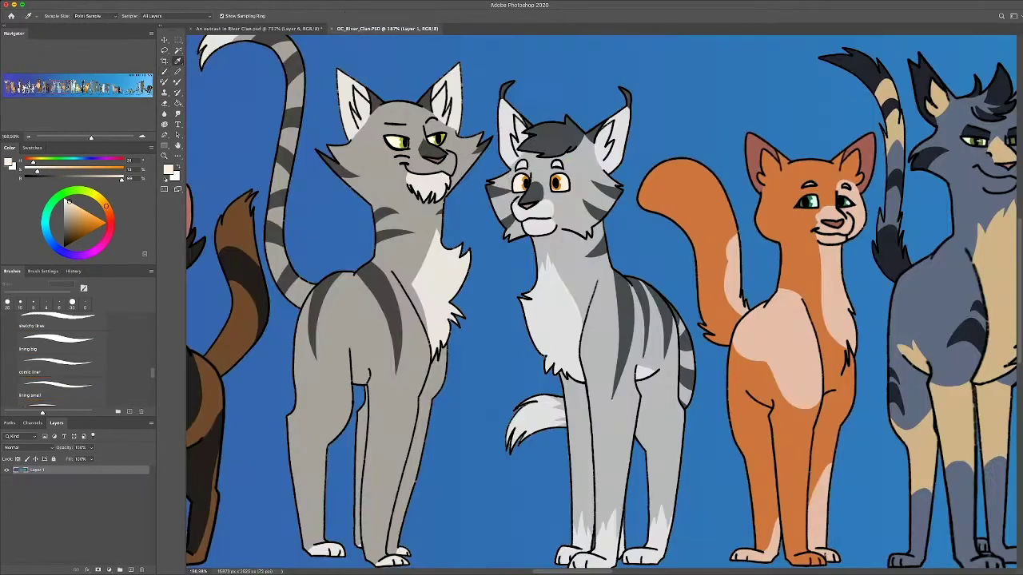
{"action": "left_click", "coordinate": [555, 182]}
{"action": "key", "text": "ctrl+Tab"}
{"action": "key", "text": "b"}
{"action": "left_click_drag", "start_coordinate": [663, 148], "coordinate": [667, 200]}
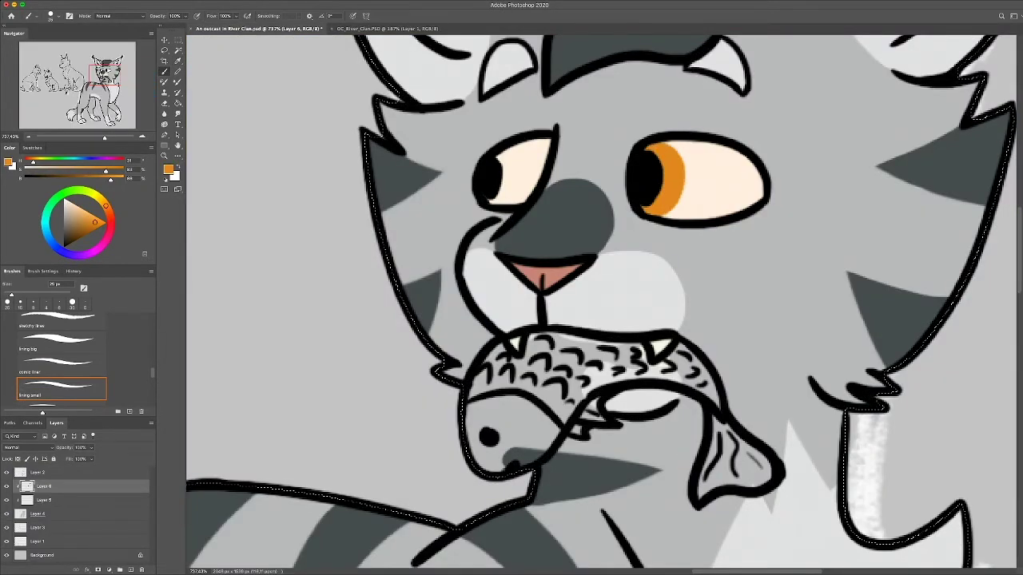
{"action": "left_click_drag", "start_coordinate": [499, 155], "coordinate": [507, 191]}
Sample the eye highlight colour from the reference sheet and paint an oval highlight on each of the main cat's eyes
{"action": "key", "text": "ctrl+Tab"}
{"action": "left_click", "coordinate": [548, 183], "text": "alt"}
{"action": "key", "text": "ctrl+Tab"}
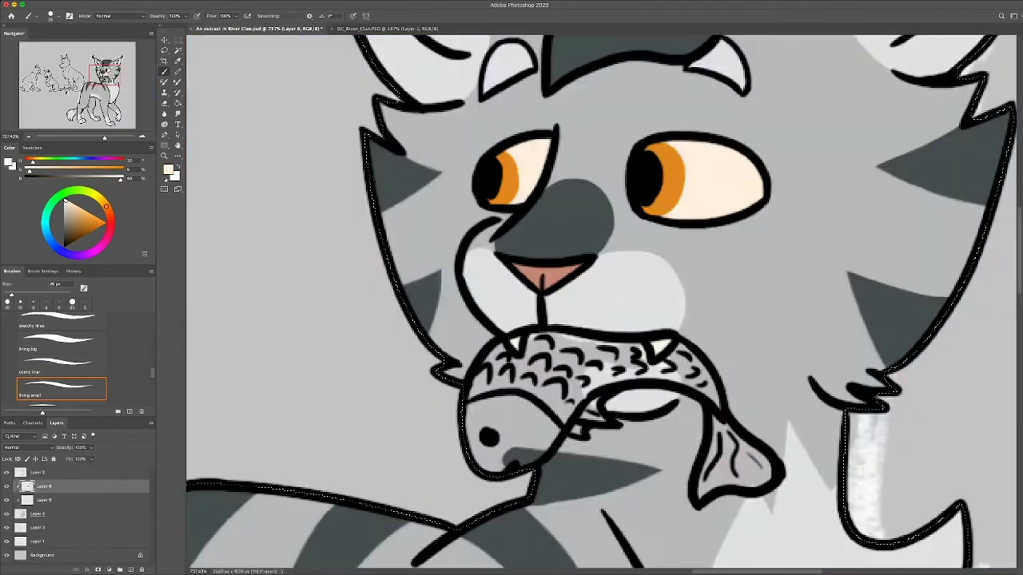
{"action": "left_click_drag", "start_coordinate": [658, 171], "coordinate": [668, 181]}
{"action": "left_click_drag", "start_coordinate": [497, 173], "coordinate": [505, 183]}
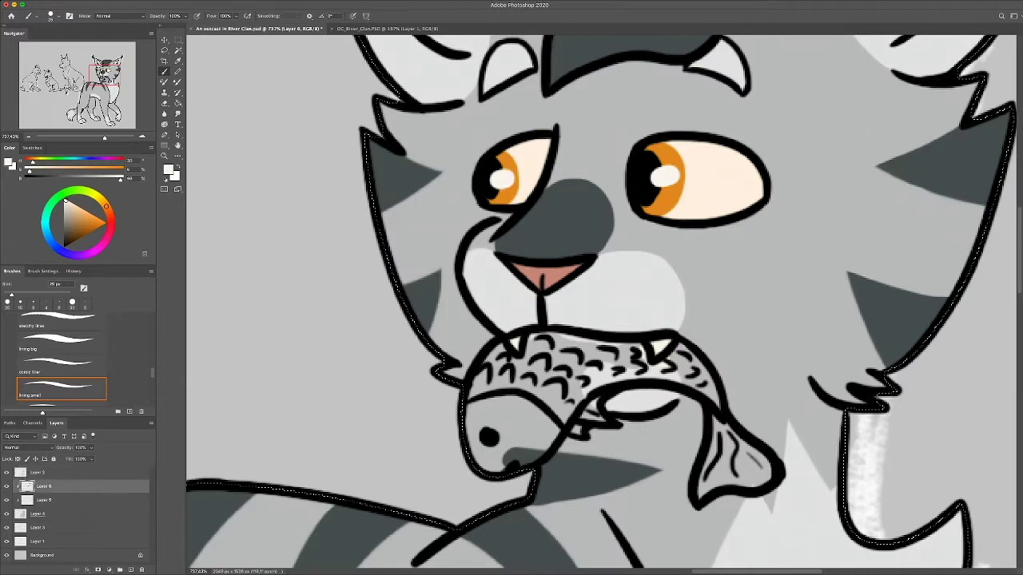
Choose a very light grey and fill the fish's head and tail fin with it
{"action": "key", "text": "ctrl+Tab"}
{"action": "key", "text": "ctrl+Tab"}
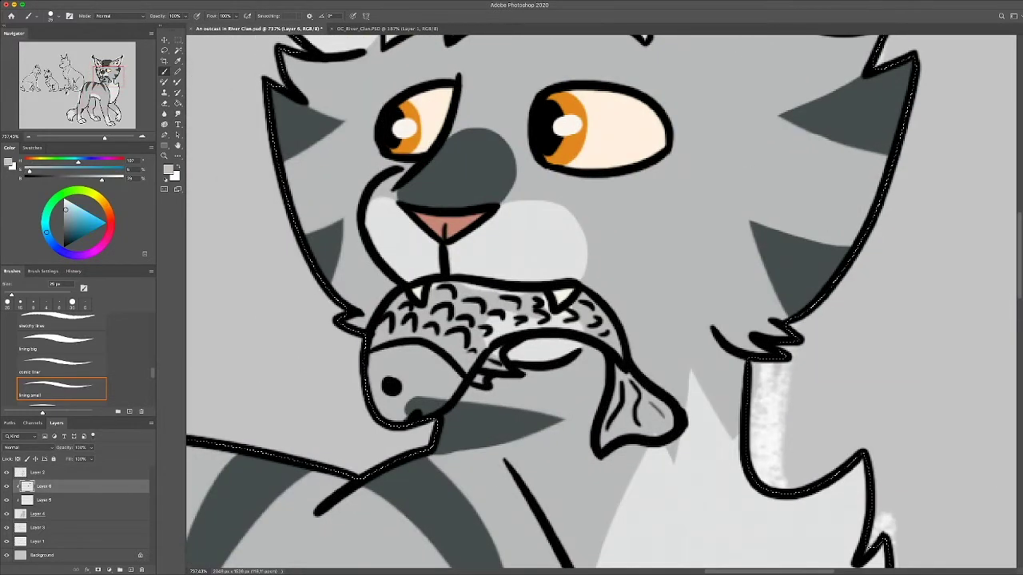
{"action": "left_click", "coordinate": [64, 203]}
{"action": "left_click_drag", "start_coordinate": [376, 360], "coordinate": [439, 416]}
{"action": "mouse_move", "coordinate": [444, 376]}
{"action": "left_mouse_down"}
{"action": "mouse_move", "coordinate": [400, 352]}
{"action": "mouse_move", "coordinate": [627, 392]}
{"action": "mouse_move", "coordinate": [659, 428]}
{"action": "left_mouse_up"}
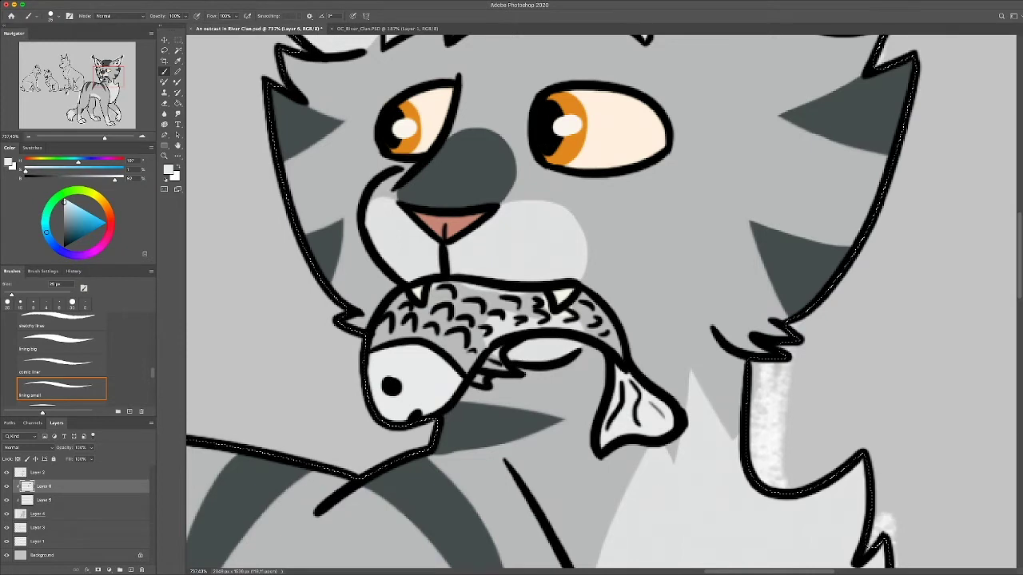
Reduce the brush size and fill the fish's scaled body with blue-grey
{"action": "key", "text": "bracketleft"}
{"action": "key", "text": "bracketleft"}
{"action": "key", "text": "bracketleft"}
{"action": "key", "text": "bracketleft"}
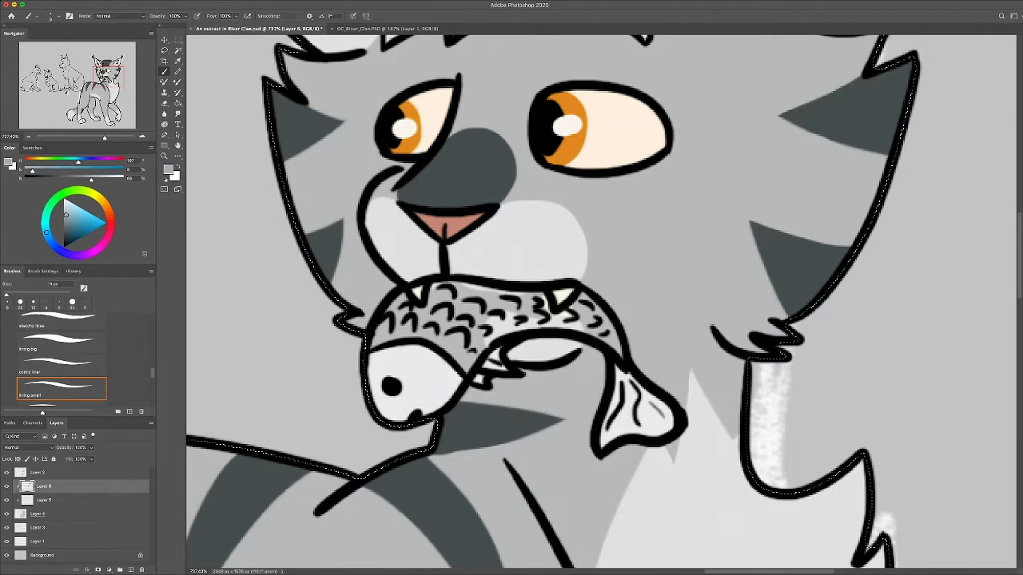
{"action": "mouse_move", "coordinate": [478, 315]}
{"action": "left_mouse_down"}
{"action": "mouse_move", "coordinate": [452, 364]}
{"action": "mouse_move", "coordinate": [376, 336]}
{"action": "mouse_move", "coordinate": [428, 312]}
{"action": "left_mouse_up"}
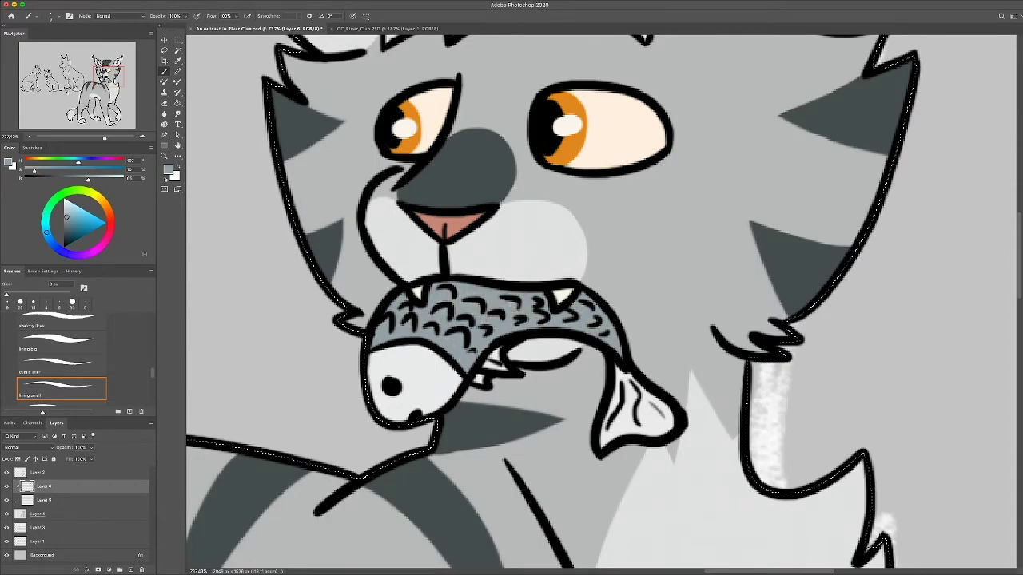
{"action": "key", "text": "z"}
{"action": "scroll", "coordinate": [601, 302], "scroll_direction": "down", "scroll_amount": 6}
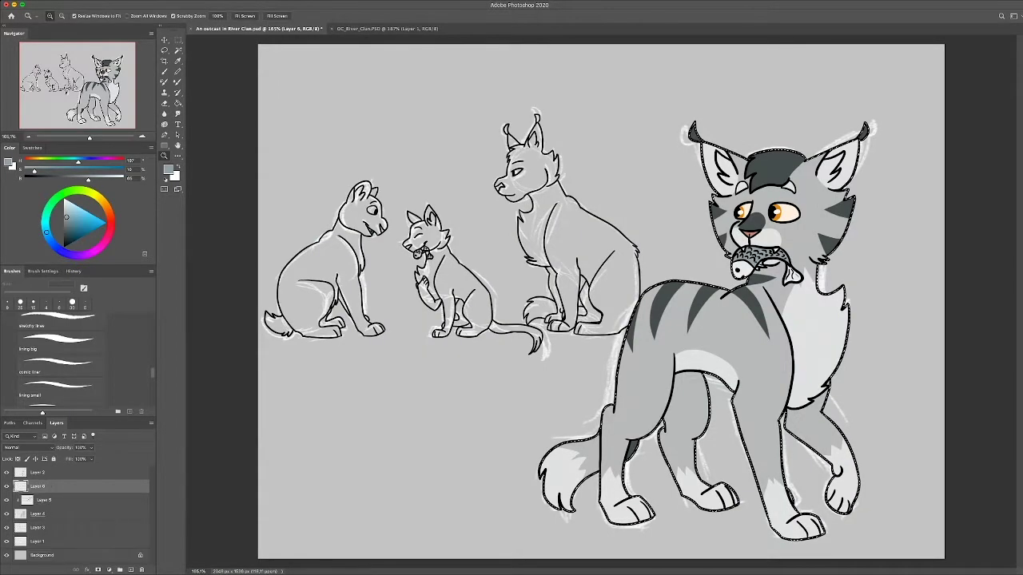
Choose a very dark blue and paint a shadow along the lower edges of the main cat's head tuft
{"action": "left_click", "coordinate": [75, 239]}
{"action": "scroll", "coordinate": [758, 215], "scroll_direction": "up", "scroll_amount": 5}
{"action": "key", "text": "b"}
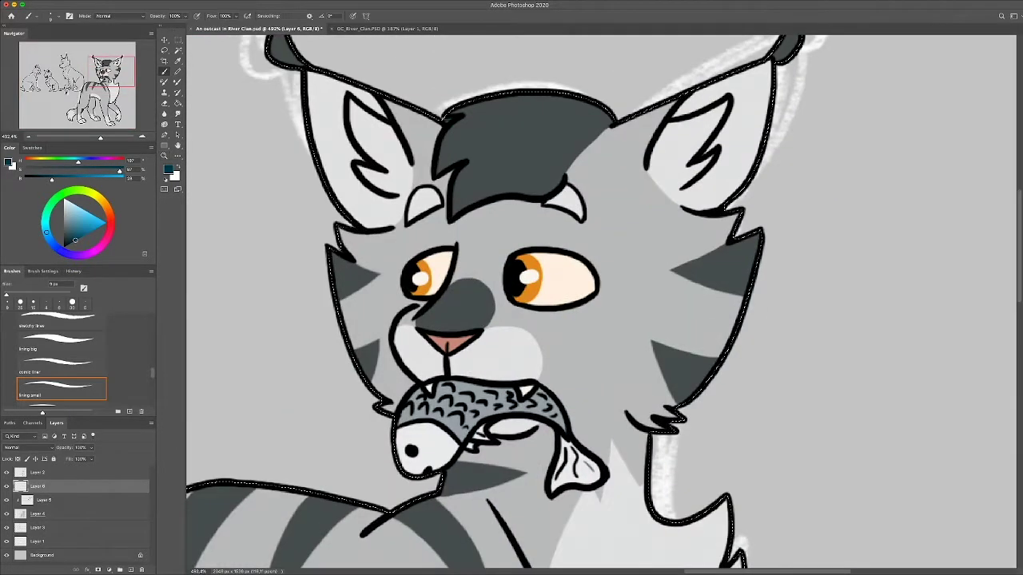
{"action": "mouse_move", "coordinate": [443, 118]}
{"action": "left_mouse_down"}
{"action": "mouse_move", "coordinate": [428, 182]}
{"action": "mouse_move", "coordinate": [505, 209]}
{"action": "mouse_move", "coordinate": [555, 204]}
{"action": "mouse_move", "coordinate": [567, 190]}
{"action": "left_mouse_up"}
{"action": "left_click_drag", "start_coordinate": [486, 210], "coordinate": [522, 209]}
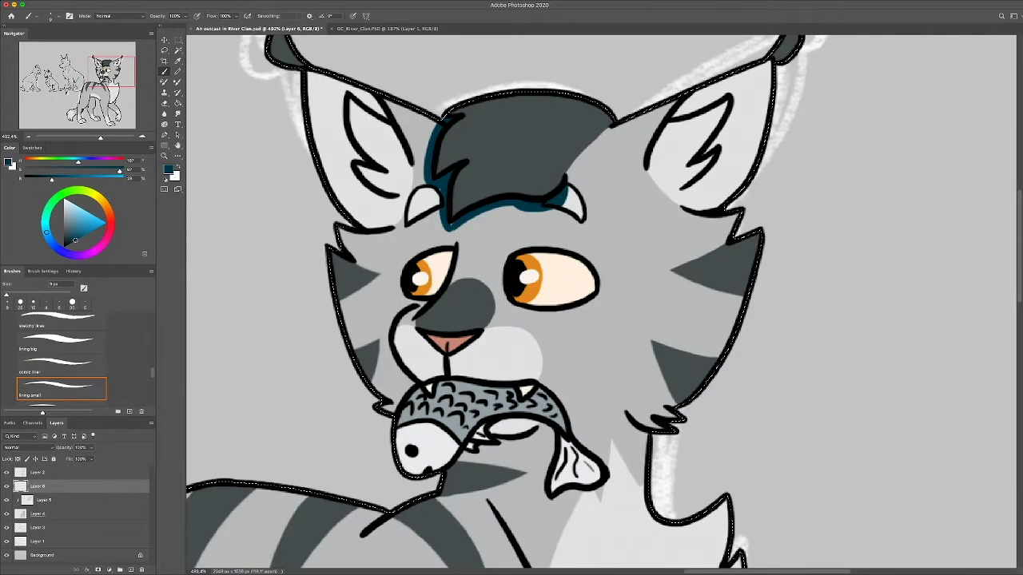
Paint dark blue shadows around the inner fur and inside the tip tuft of the main cat's left-hand ear
{"action": "left_click_drag", "start_coordinate": [385, 113], "coordinate": [352, 177]}
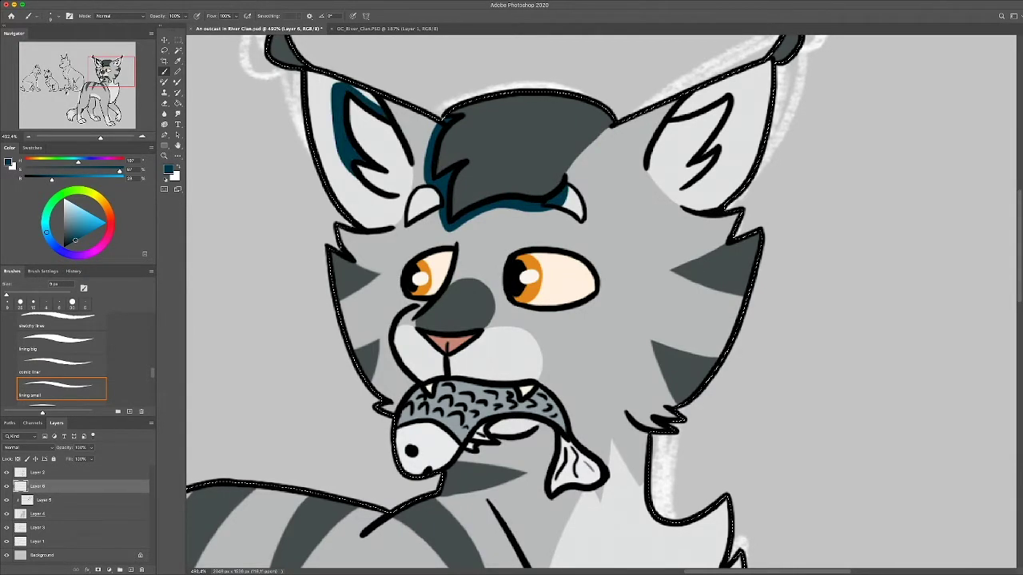
{"action": "key", "text": "ctrl+z"}
{"action": "scroll", "coordinate": [352, 98], "scroll_direction": "up", "scroll_amount": 3}
{"action": "left_click_drag", "start_coordinate": [352, 80], "coordinate": [403, 124]}
{"action": "left_click_drag", "start_coordinate": [331, 64], "coordinate": [315, 176]}
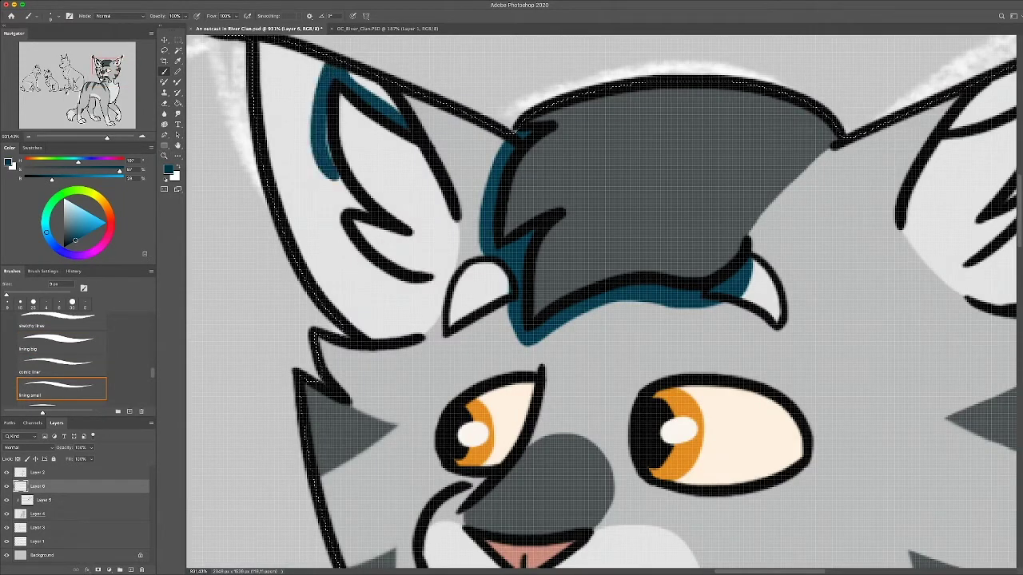
{"action": "mouse_move", "coordinate": [328, 120]}
{"action": "left_mouse_down"}
{"action": "mouse_move", "coordinate": [320, 192]}
{"action": "mouse_move", "coordinate": [415, 275]}
{"action": "left_mouse_up"}
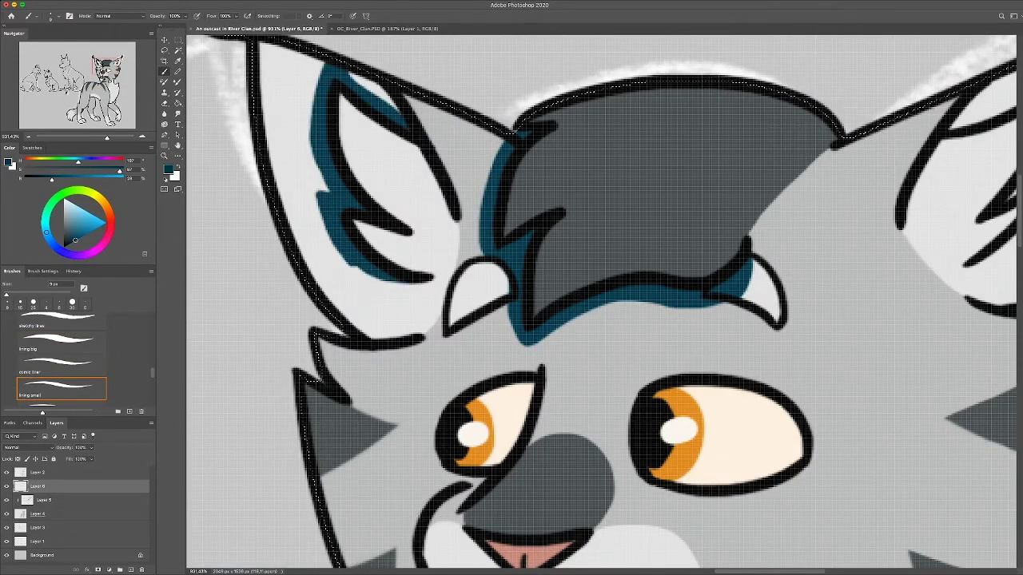
{"action": "scroll", "coordinate": [604, 301], "scroll_direction": "up", "scroll_amount": 5}
{"action": "scroll", "coordinate": [604, 301], "scroll_direction": "left", "scroll_amount": 5}
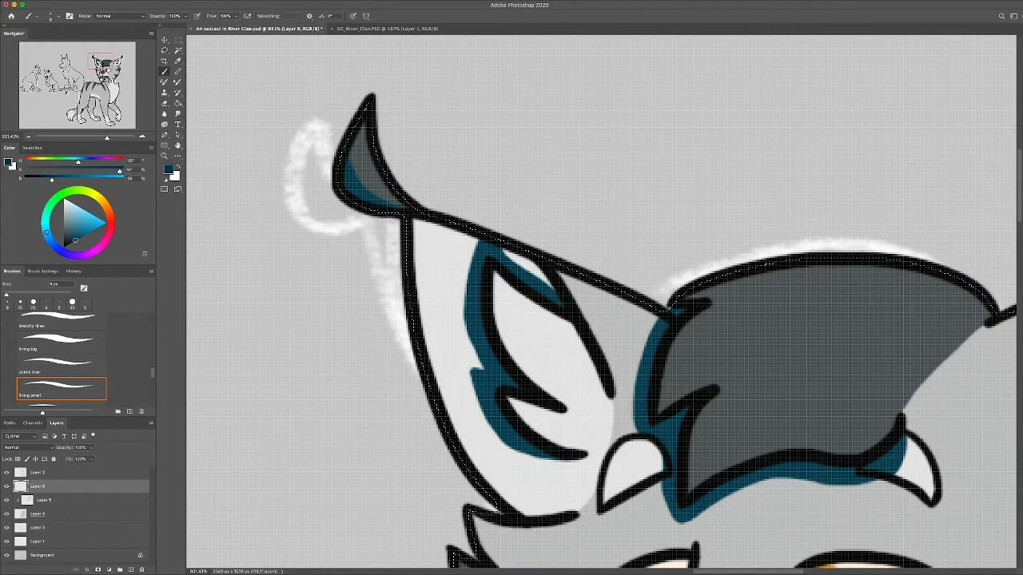
Paint matching dark blue shadows around the inner fur and inside the tip tuft of the right-hand ear
{"action": "scroll", "coordinate": [604, 301], "scroll_direction": "right", "scroll_amount": 10}
{"action": "mouse_move", "coordinate": [559, 264]}
{"action": "left_mouse_down"}
{"action": "mouse_move", "coordinate": [667, 212]}
{"action": "mouse_move", "coordinate": [651, 316]}
{"action": "mouse_move", "coordinate": [631, 332]}
{"action": "left_mouse_up"}
{"action": "mouse_move", "coordinate": [664, 300]}
{"action": "left_mouse_down"}
{"action": "mouse_move", "coordinate": [607, 390]}
{"action": "mouse_move", "coordinate": [577, 403]}
{"action": "left_mouse_up"}
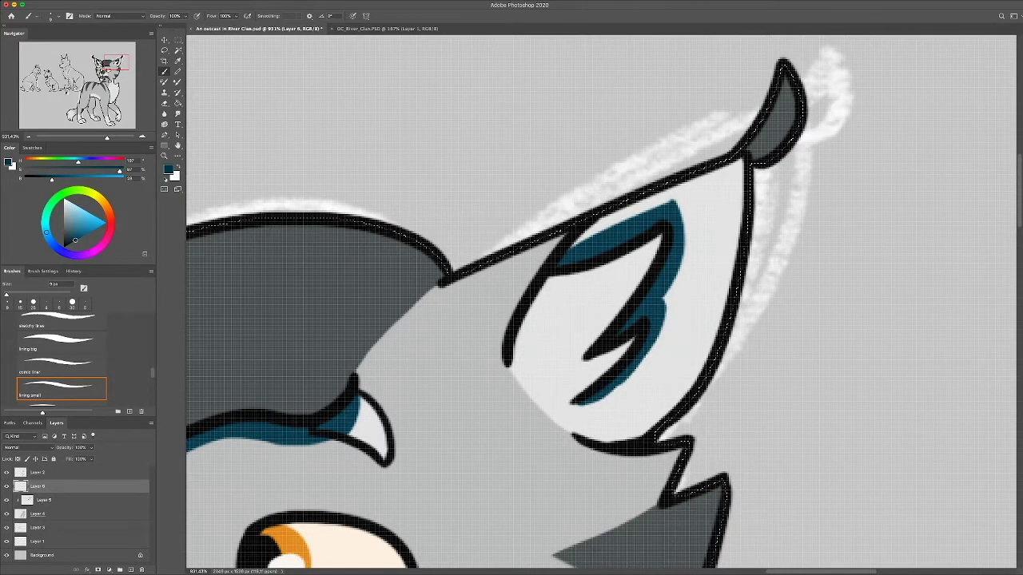
{"action": "scroll", "coordinate": [599, 301], "scroll_direction": "down", "scroll_amount": 5}
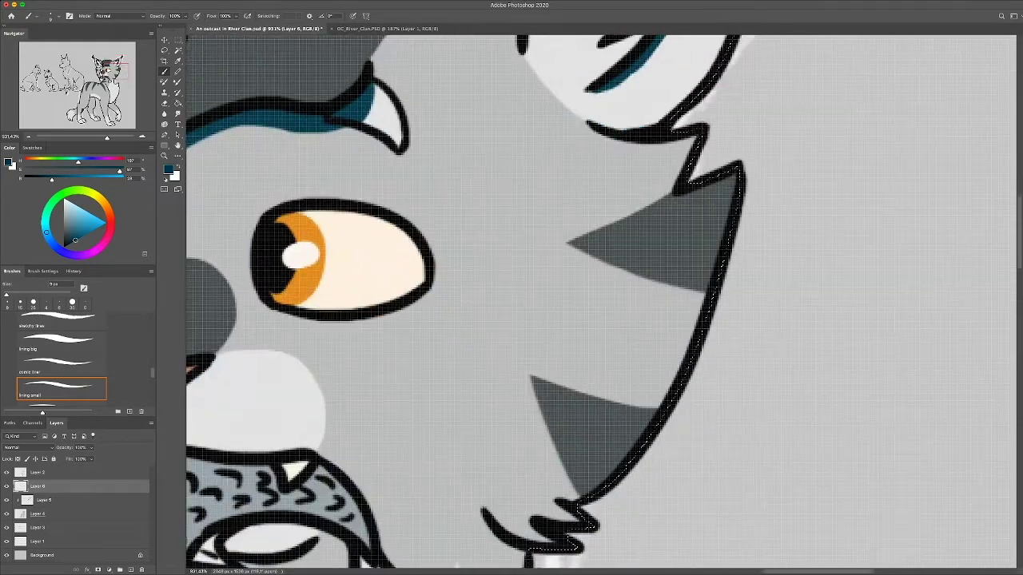
{"action": "scroll", "coordinate": [599, 301], "scroll_direction": "up", "scroll_amount": 5}
{"action": "mouse_move", "coordinate": [559, 152]}
{"action": "left_mouse_down"}
{"action": "mouse_move", "coordinate": [531, 220]}
{"action": "mouse_move", "coordinate": [560, 215]}
{"action": "left_mouse_up"}
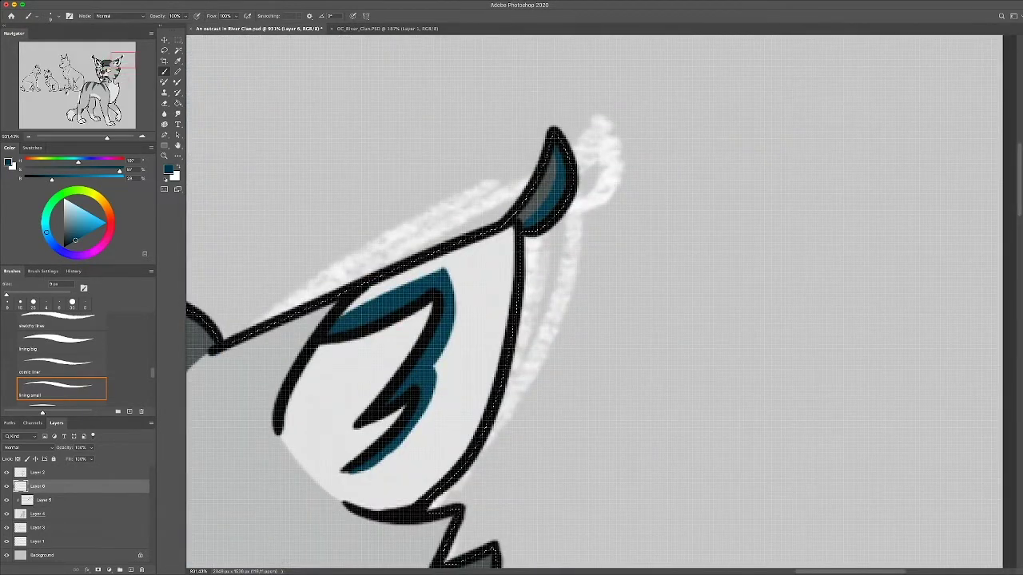
Shade the lower edge of the pink nose and the upper part of both eyes with dark blue
{"action": "scroll", "coordinate": [595, 304], "scroll_direction": "down", "scroll_amount": 5}
{"action": "key", "text": "e"}
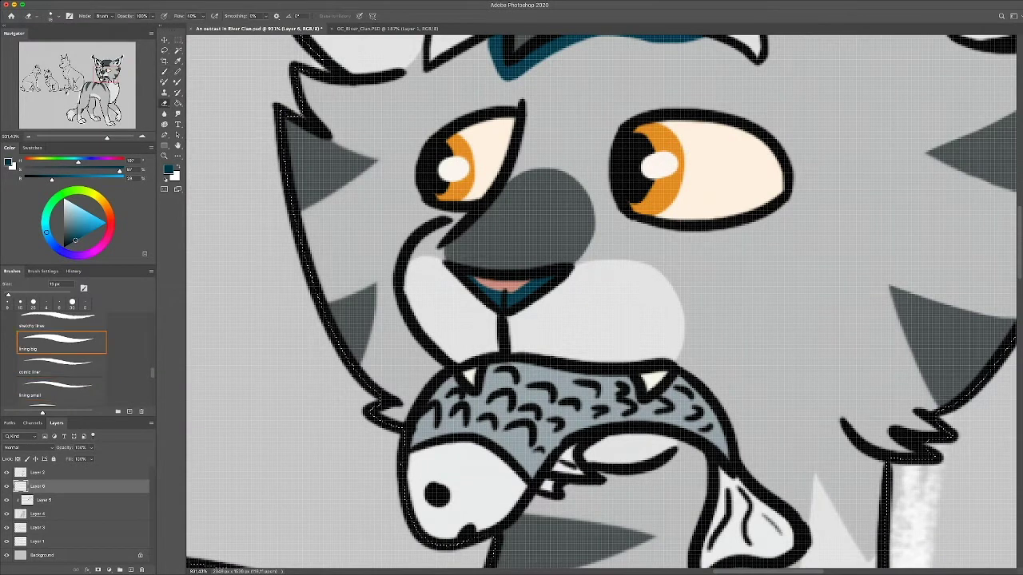
{"action": "key", "text": "b"}
{"action": "mouse_move", "coordinate": [450, 150]}
{"action": "left_mouse_down"}
{"action": "mouse_move", "coordinate": [514, 121]}
{"action": "mouse_move", "coordinate": [513, 132]}
{"action": "left_mouse_up"}
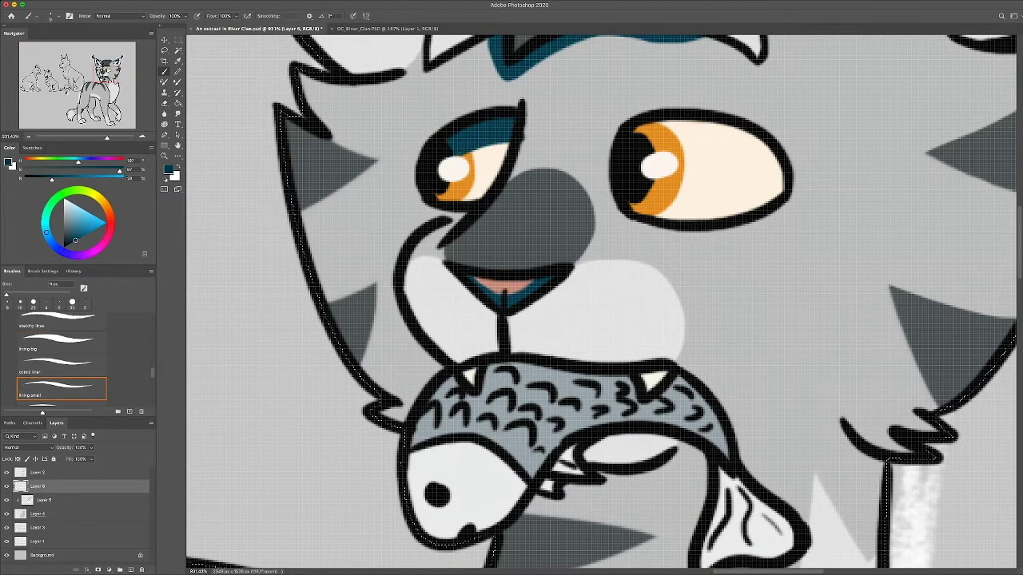
{"action": "key", "text": "e"}
{"action": "key", "text": "b"}
{"action": "mouse_move", "coordinate": [667, 151]}
{"action": "left_mouse_down"}
{"action": "mouse_move", "coordinate": [783, 190]}
{"action": "mouse_move", "coordinate": [635, 128]}
{"action": "left_mouse_up"}
{"action": "key", "text": "ctrl+z"}
{"action": "scroll", "coordinate": [599, 303], "scroll_direction": "up", "scroll_amount": 3}
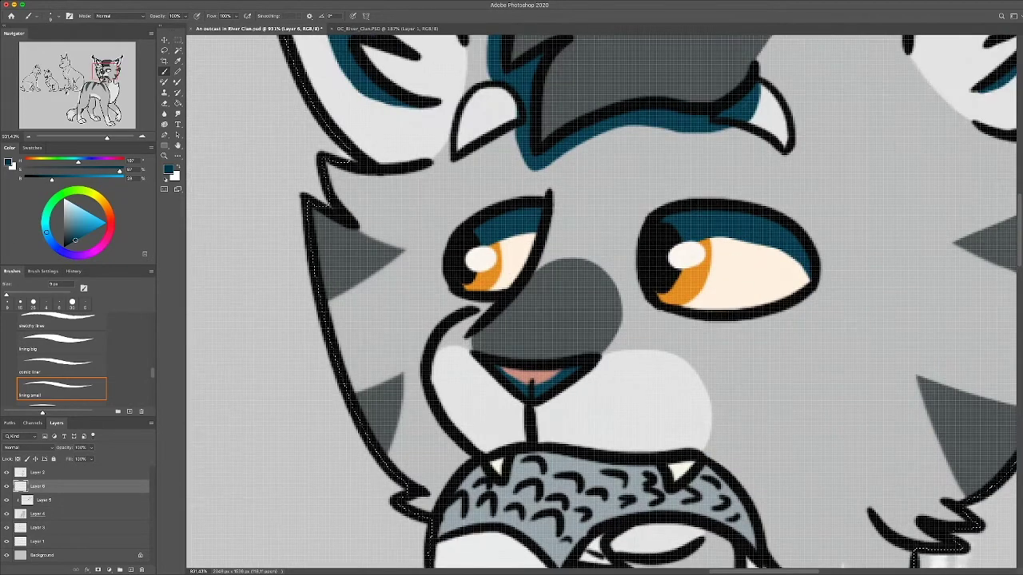
Paint dark blue shadows along the outside of the muzzle line and on the fish beneath the lips and fangs
{"action": "left_click_drag", "start_coordinate": [437, 318], "coordinate": [413, 392]}
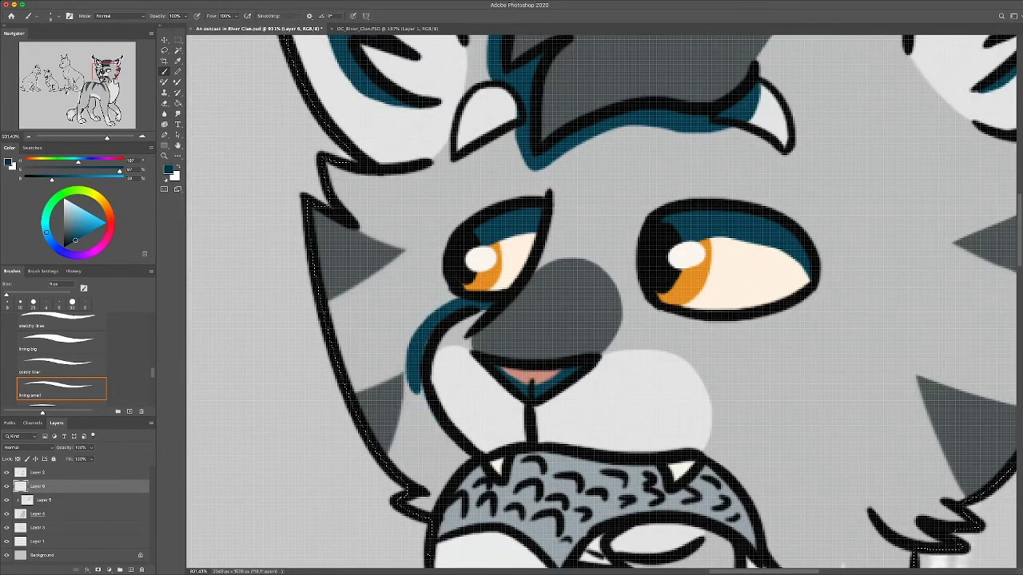
{"action": "scroll", "coordinate": [599, 304], "scroll_direction": "down", "scroll_amount": 5}
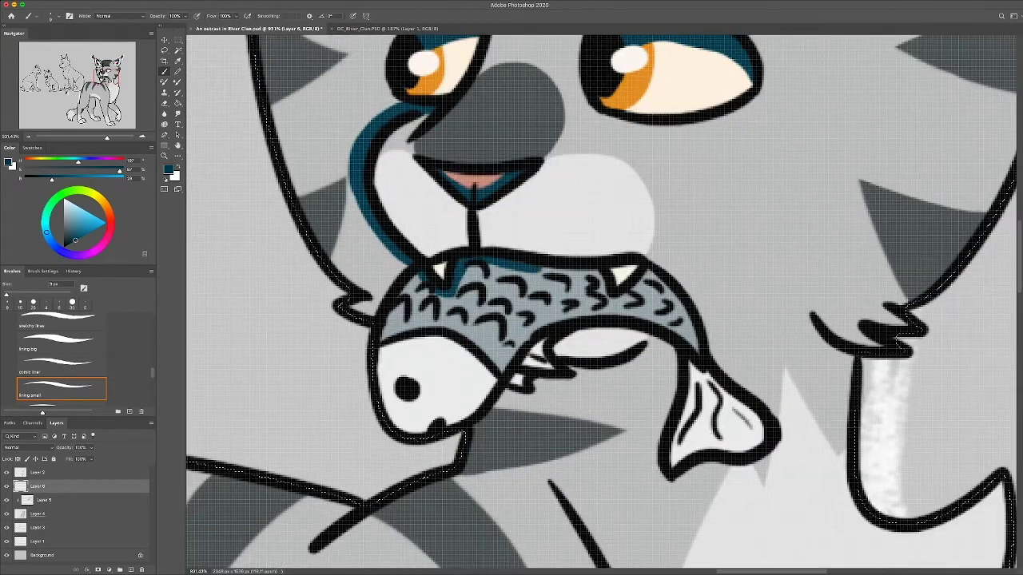
{"action": "mouse_move", "coordinate": [505, 268]}
{"action": "left_mouse_down"}
{"action": "mouse_move", "coordinate": [594, 275]}
{"action": "mouse_move", "coordinate": [655, 304]}
{"action": "left_mouse_up"}
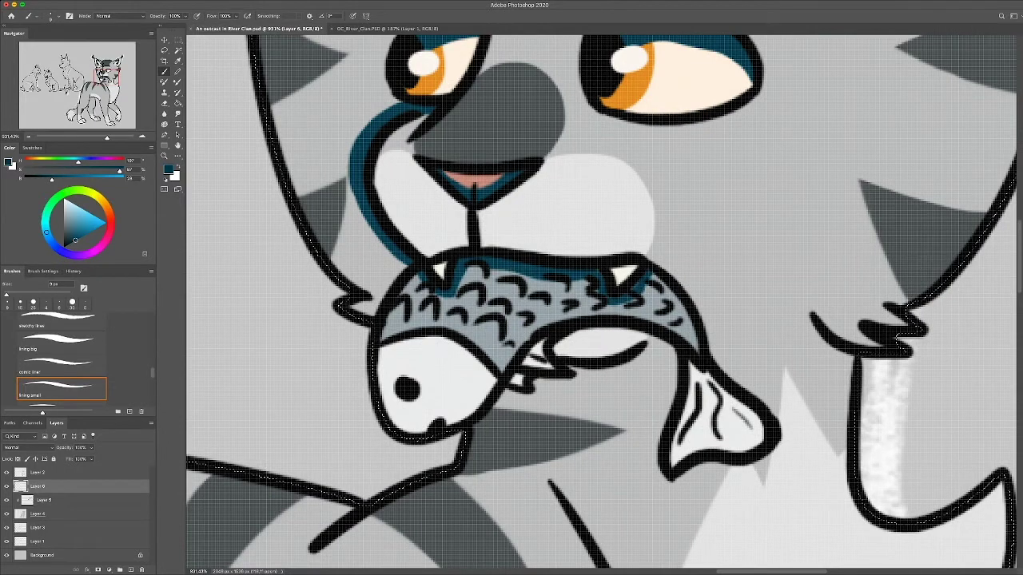
Shade the fish's underside, fin and tail, and the cat's neck behind the fish's head, with dark blue
{"action": "left_click_drag", "start_coordinate": [495, 376], "coordinate": [444, 425]}
{"action": "mouse_move", "coordinate": [561, 313]}
{"action": "left_mouse_down"}
{"action": "mouse_move", "coordinate": [490, 379]}
{"action": "mouse_move", "coordinate": [609, 309]}
{"action": "mouse_move", "coordinate": [572, 420]}
{"action": "mouse_move", "coordinate": [469, 332]}
{"action": "left_mouse_up"}
{"action": "scroll", "coordinate": [599, 304], "scroll_direction": "right", "scroll_amount": 3}
{"action": "scroll", "coordinate": [599, 304], "scroll_direction": "down", "scroll_amount": 1}
{"action": "left_click_drag", "start_coordinate": [551, 265], "coordinate": [458, 298]}
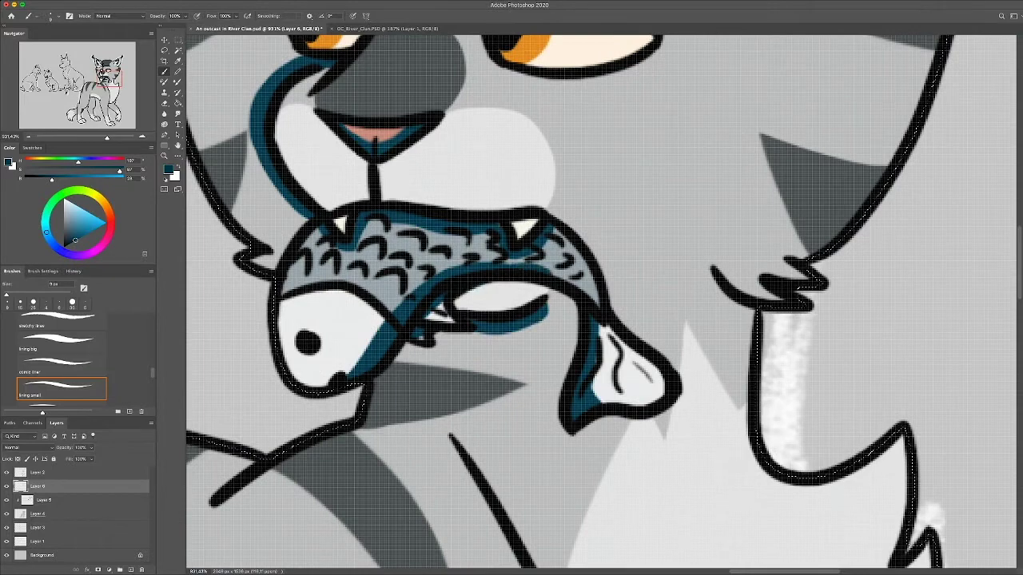
{"action": "mouse_move", "coordinate": [580, 315]}
{"action": "left_mouse_down"}
{"action": "mouse_move", "coordinate": [455, 290]}
{"action": "mouse_move", "coordinate": [567, 361]}
{"action": "left_mouse_up"}
{"action": "left_click_drag", "start_coordinate": [416, 343], "coordinate": [373, 382]}
Paint a small dark blue shadow wedge beside the line where the neck meets the back
{"action": "scroll", "coordinate": [480, 319], "scroll_direction": "down", "scroll_amount": 5}
{"action": "scroll", "coordinate": [479, 319], "scroll_direction": "left", "scroll_amount": 2}
{"action": "left_click_drag", "start_coordinate": [317, 273], "coordinate": [294, 299]}
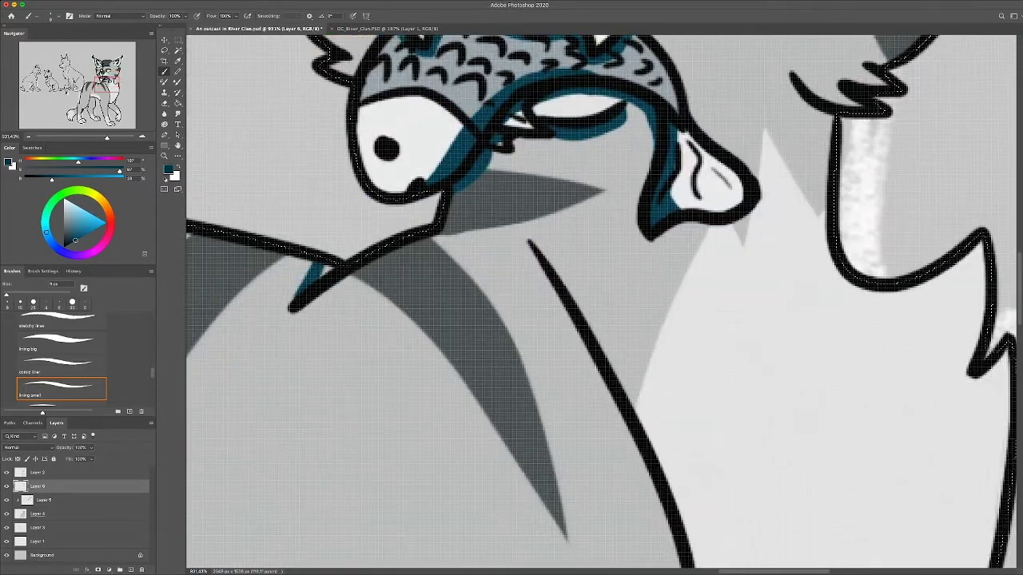
Enlarge the brush to 20 px, shade the chest fur along the shoulder line and erase the spill beyond the line
{"action": "scroll", "coordinate": [480, 319], "scroll_direction": "down", "scroll_amount": 5}
{"action": "scroll", "coordinate": [479, 319], "scroll_direction": "up", "scroll_amount": 3}
{"action": "key", "text": "bracketright"}
{"action": "key", "text": "bracketright"}
{"action": "key", "text": "bracketright"}
{"action": "left_click_drag", "start_coordinate": [380, 123], "coordinate": [461, 302]}
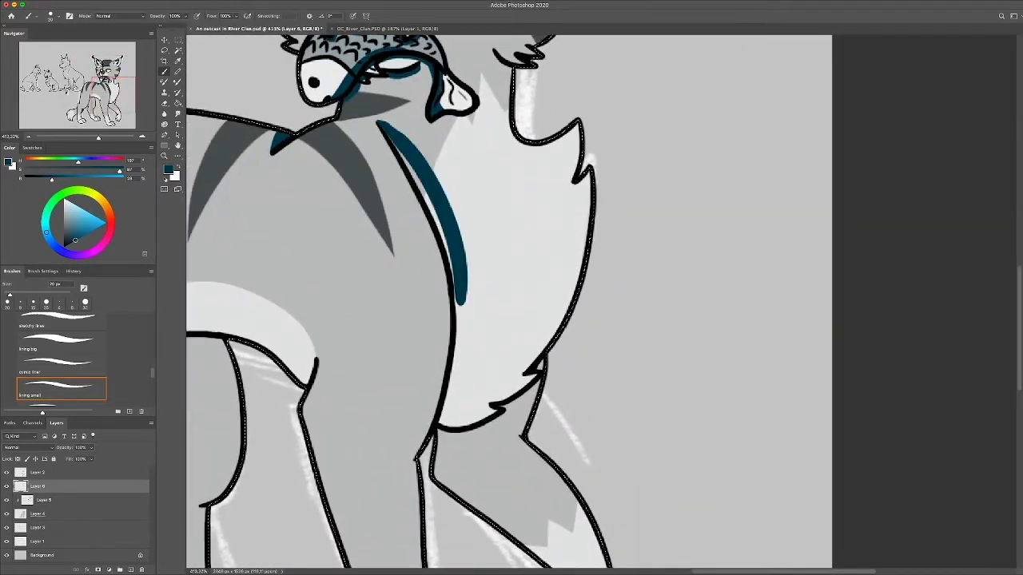
{"action": "mouse_move", "coordinate": [461, 232]}
{"action": "left_mouse_down"}
{"action": "mouse_move", "coordinate": [444, 381]}
{"action": "mouse_move", "coordinate": [468, 383]}
{"action": "mouse_move", "coordinate": [506, 423]}
{"action": "left_mouse_up"}
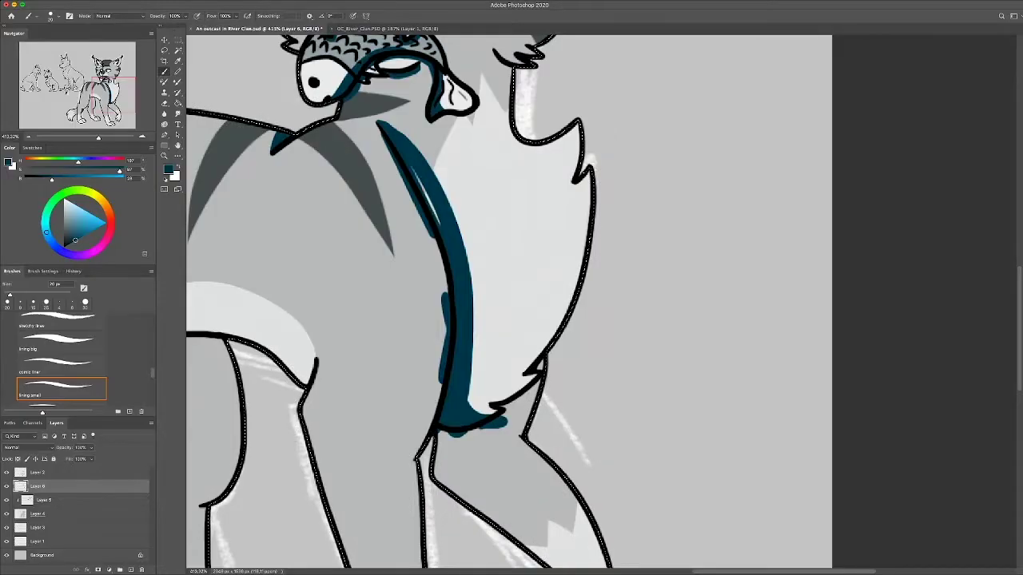
{"action": "key", "text": "e"}
{"action": "left_click_drag", "start_coordinate": [383, 134], "coordinate": [433, 241]}
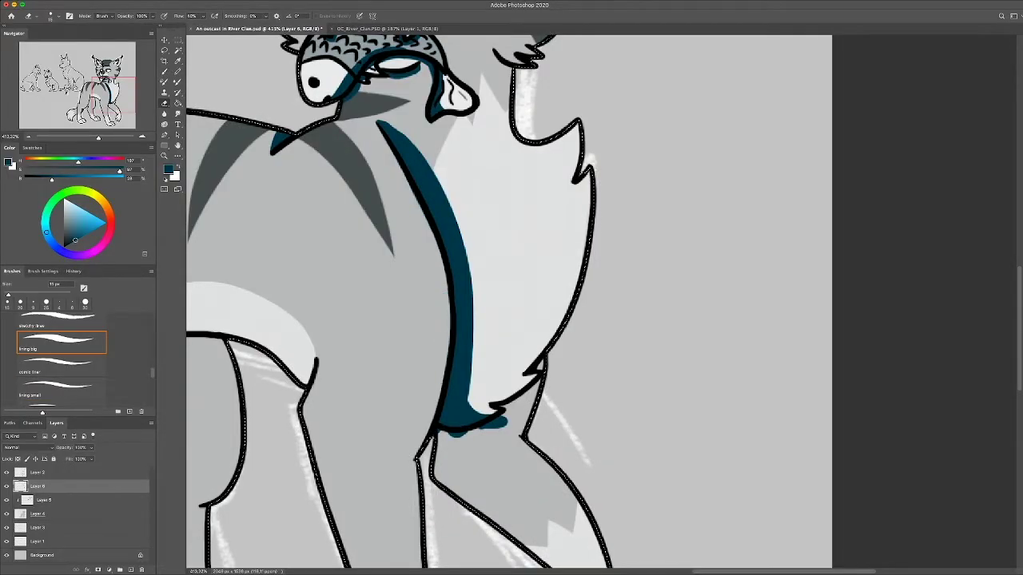
Shade the raised foreleg beneath the chest fur and along its inner edge down to the paw
{"action": "key", "text": "b"}
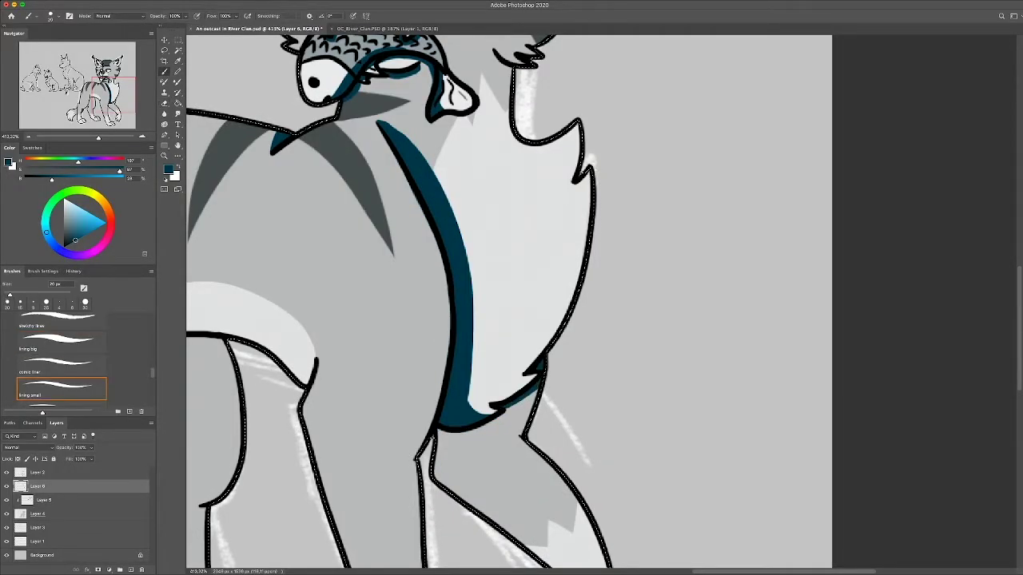
{"action": "left_click_drag", "start_coordinate": [515, 404], "coordinate": [441, 456]}
{"action": "left_click_drag", "start_coordinate": [479, 423], "coordinate": [441, 479]}
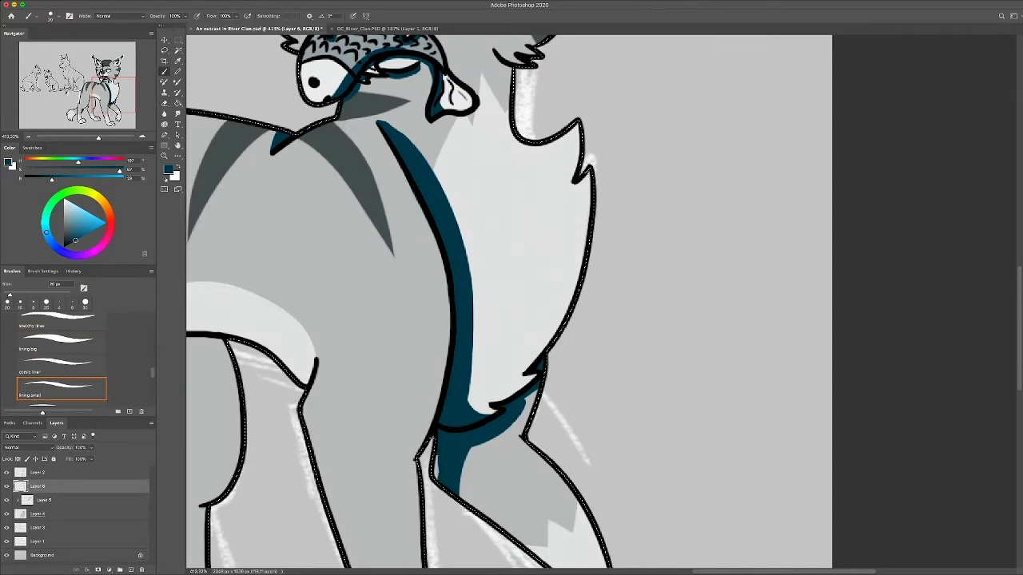
{"action": "scroll", "coordinate": [509, 301], "scroll_direction": "down", "scroll_amount": 10}
{"action": "left_click_drag", "start_coordinate": [399, 320], "coordinate": [489, 427]}
{"action": "left_click_drag", "start_coordinate": [357, 319], "coordinate": [468, 415]}
Paint a small dark blue shadow above the toes of the standing front paw
{"action": "scroll", "coordinate": [461, 301], "scroll_direction": "down", "scroll_amount": 2}
{"action": "scroll", "coordinate": [461, 301], "scroll_direction": "up", "scroll_amount": 2}
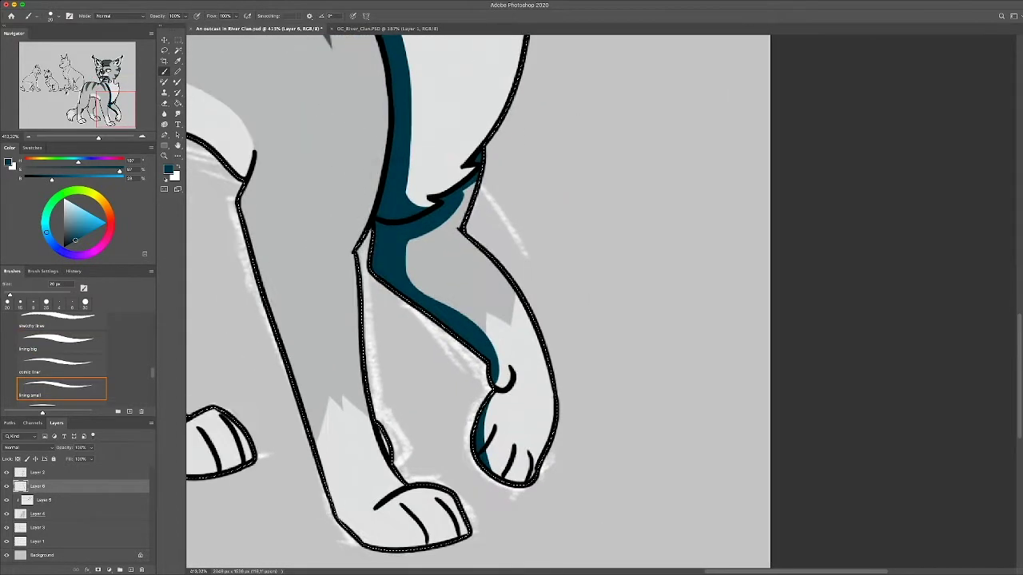
{"action": "left_click_drag", "start_coordinate": [400, 478], "coordinate": [381, 494]}
{"action": "key", "text": "e"}
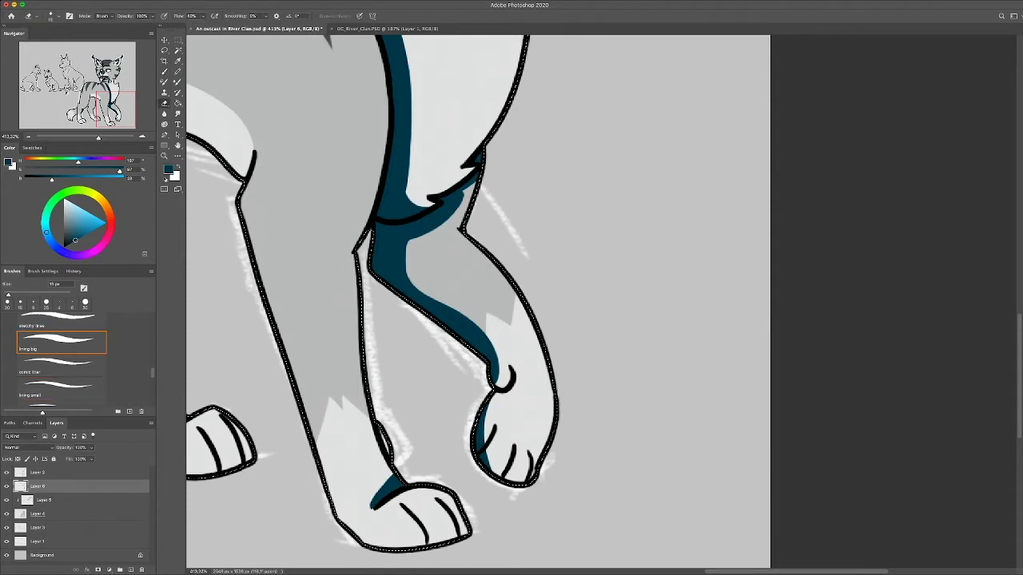
{"action": "key", "text": "b"}
Fill the light belly patch and the top of the far hind leg with dark blue shadow, erasing the spill onto the near thigh
{"action": "scroll", "coordinate": [479, 304], "scroll_direction": "up", "scroll_amount": 5}
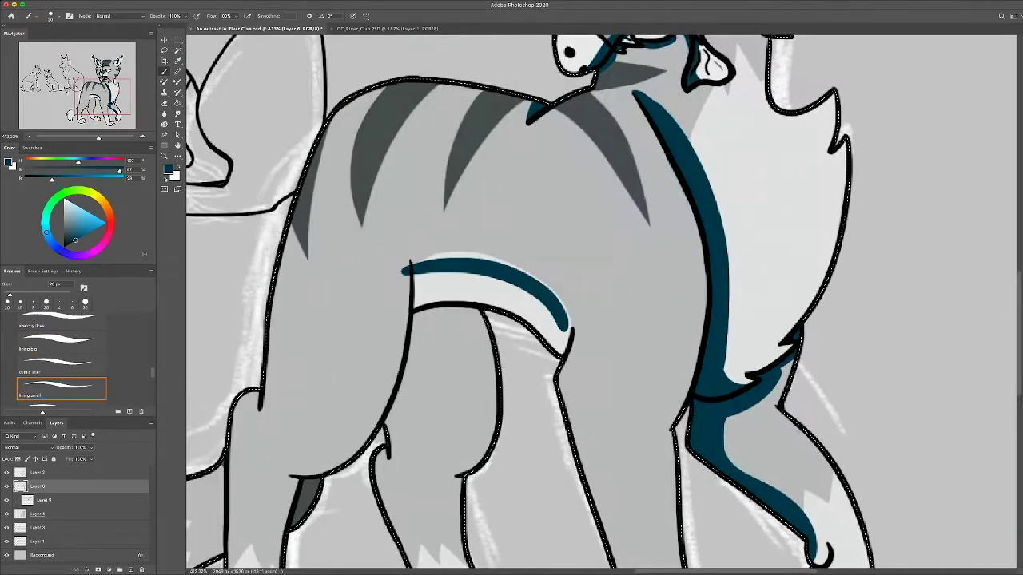
{"action": "left_click_drag", "start_coordinate": [489, 334], "coordinate": [387, 403]}
{"action": "key", "text": "ctrl+z"}
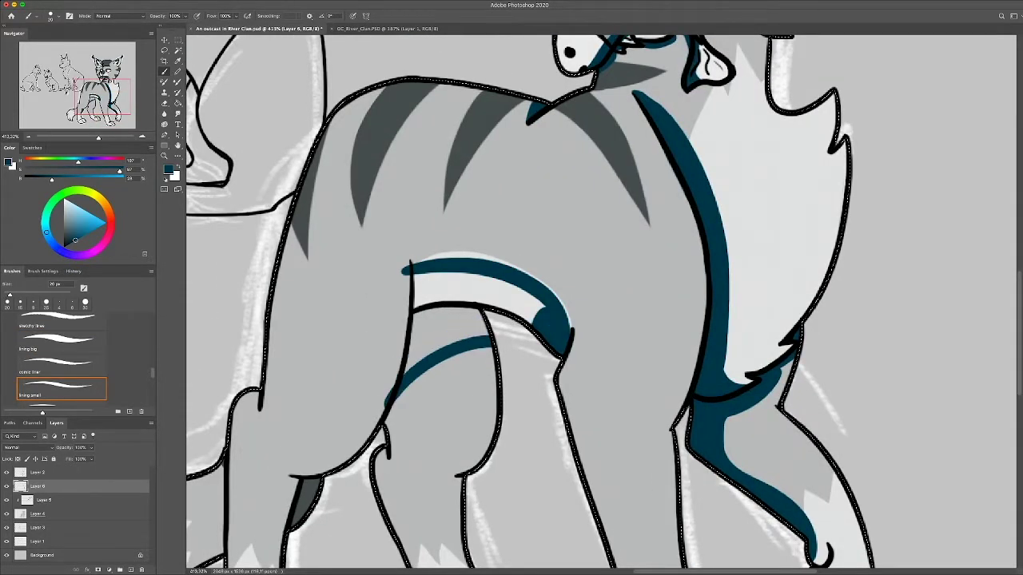
{"action": "left_click_drag", "start_coordinate": [431, 279], "coordinate": [404, 320]}
{"action": "left_click_drag", "start_coordinate": [444, 289], "coordinate": [515, 296]}
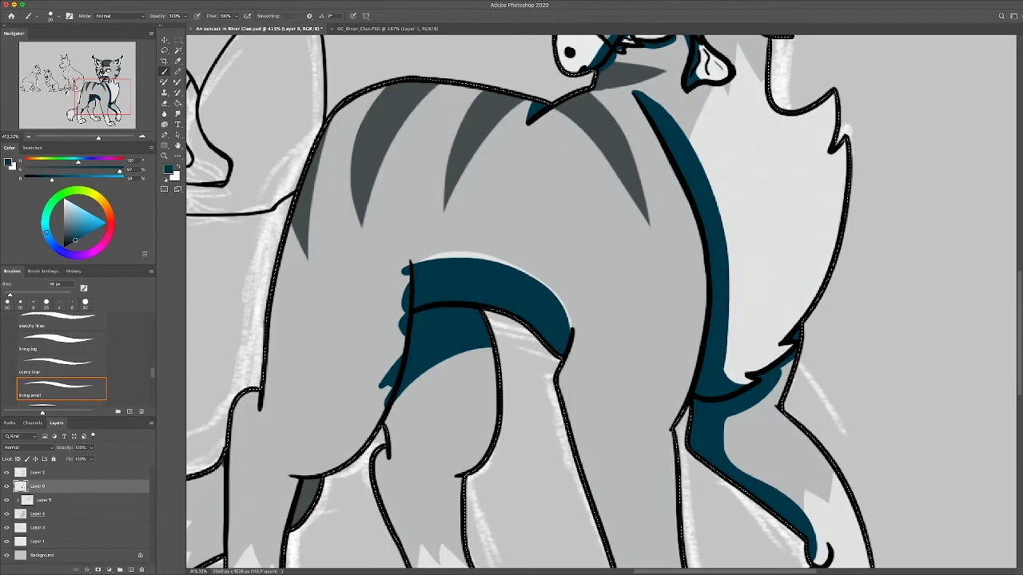
{"action": "key", "text": "e"}
{"action": "left_click_drag", "start_coordinate": [405, 284], "coordinate": [405, 311]}
{"action": "key", "text": "b"}
{"action": "left_click", "coordinate": [61, 389]}
Shade the tail's lower edge and base behind the hind leg, and the dark patch behind the near knee, with dark blue
{"action": "scroll", "coordinate": [599, 304], "scroll_direction": "down", "scroll_amount": 5}
{"action": "scroll", "coordinate": [599, 303], "scroll_direction": "left", "scroll_amount": 4}
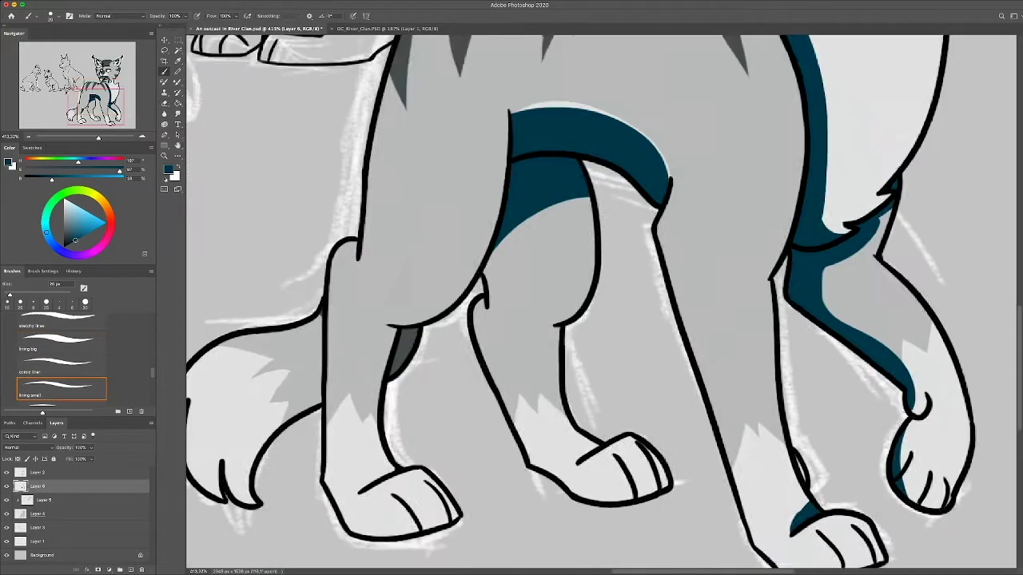
{"action": "left_click_drag", "start_coordinate": [380, 337], "coordinate": [308, 436]}
{"action": "key", "text": "e"}
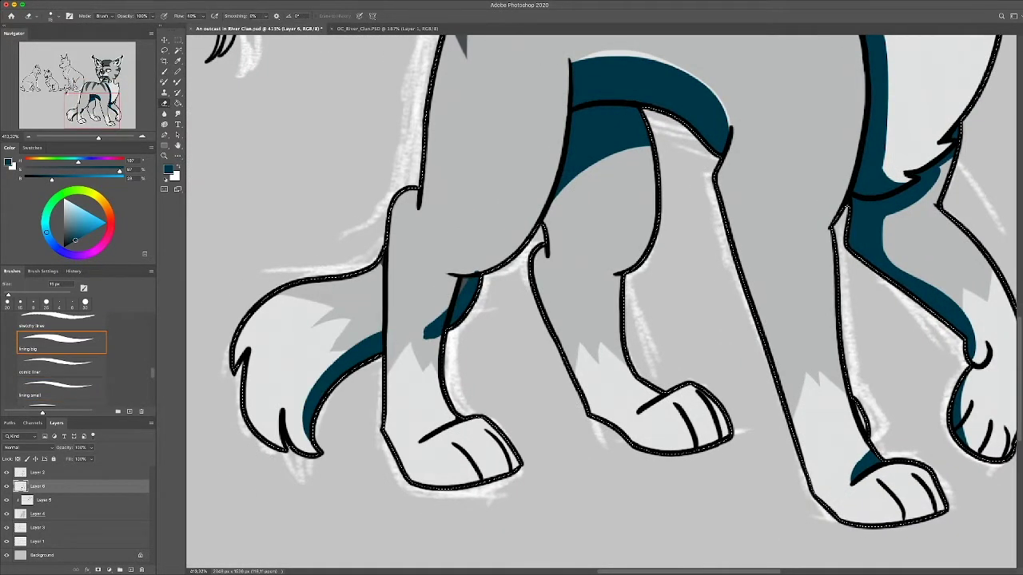
{"action": "key", "text": "b"}
{"action": "left_click_drag", "start_coordinate": [372, 269], "coordinate": [380, 339]}
{"action": "key", "text": "e"}
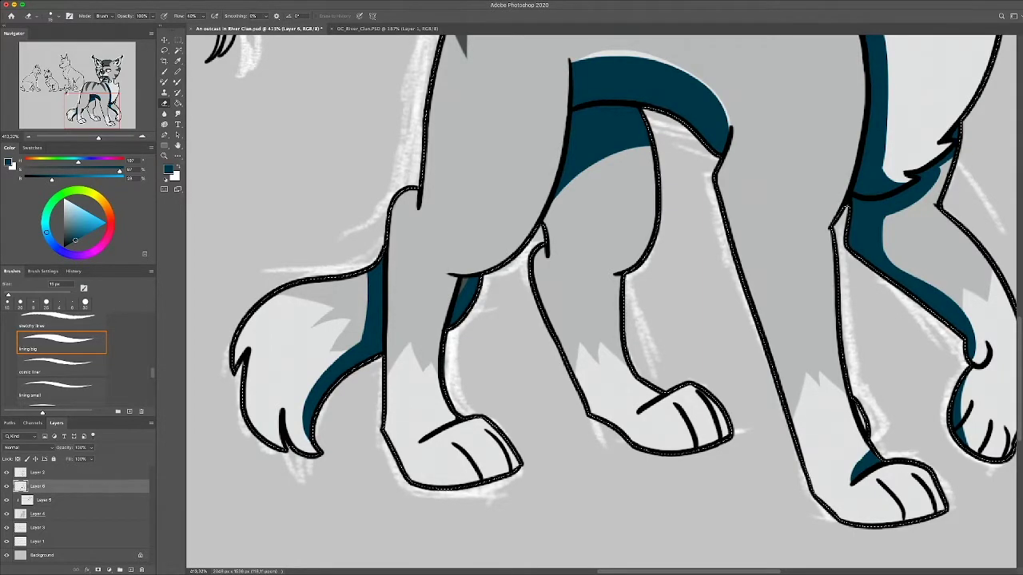
{"action": "key", "text": "b"}
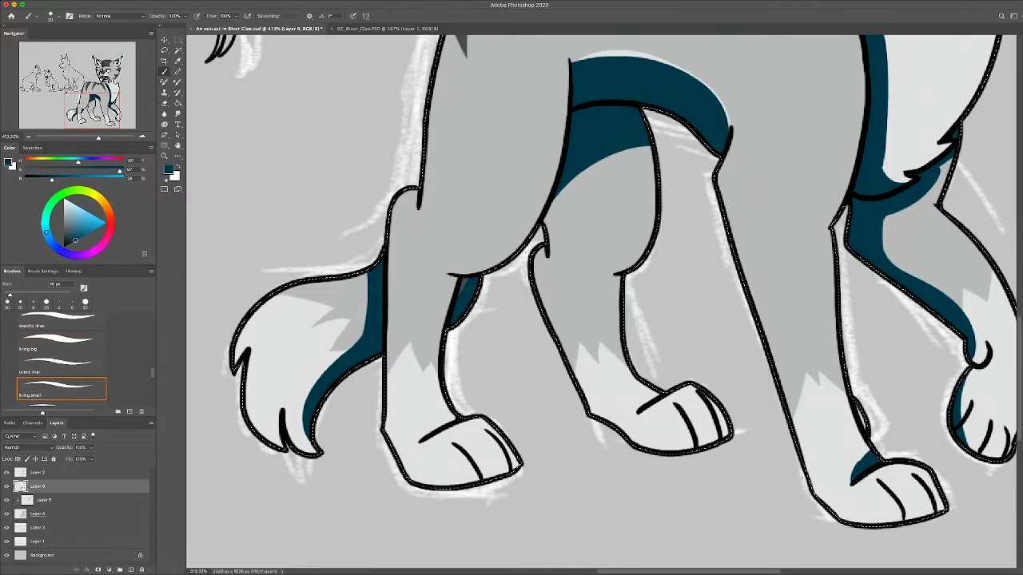
Set the shadow layer's blending mode to Multiply and reduce its opacity
{"action": "key", "text": "z"}
{"action": "key", "text": "ctrl+0"}
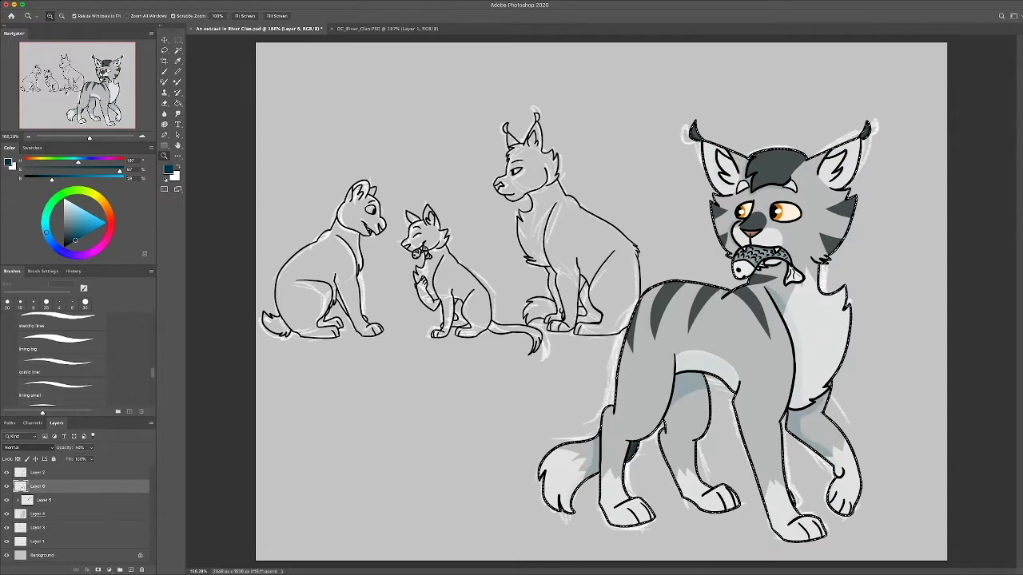
{"action": "key", "text": "alt+shift+o"}
{"action": "key", "text": "0"}
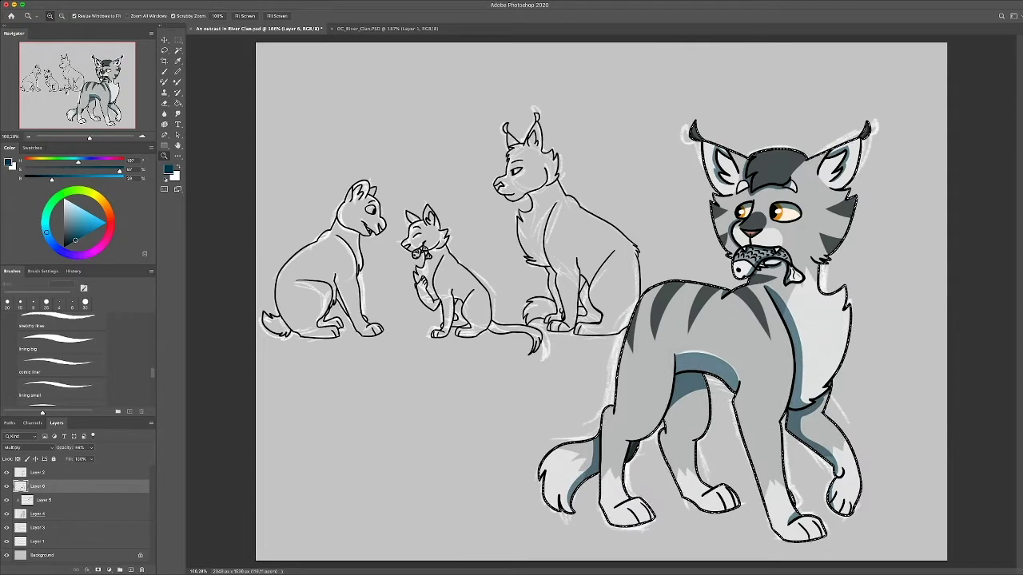
Clear the selection around the main cat and make Layer 2 active for brush work
{"action": "key", "text": "alt+bracketleft"}
{"action": "key", "text": "alt+bracketright"}
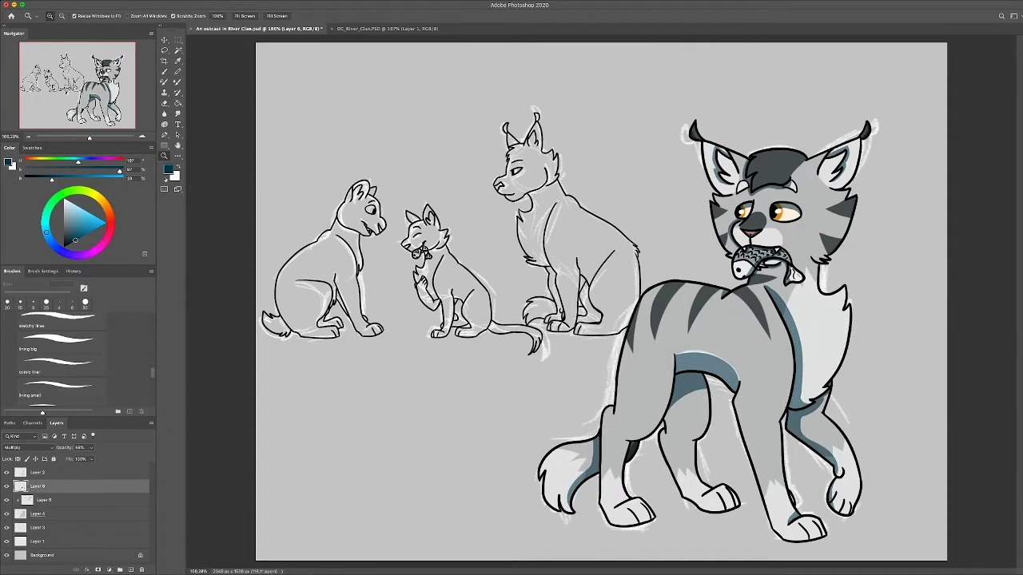
{"action": "key", "text": "b"}
{"action": "key", "text": "shift+alt+bracketleft"}
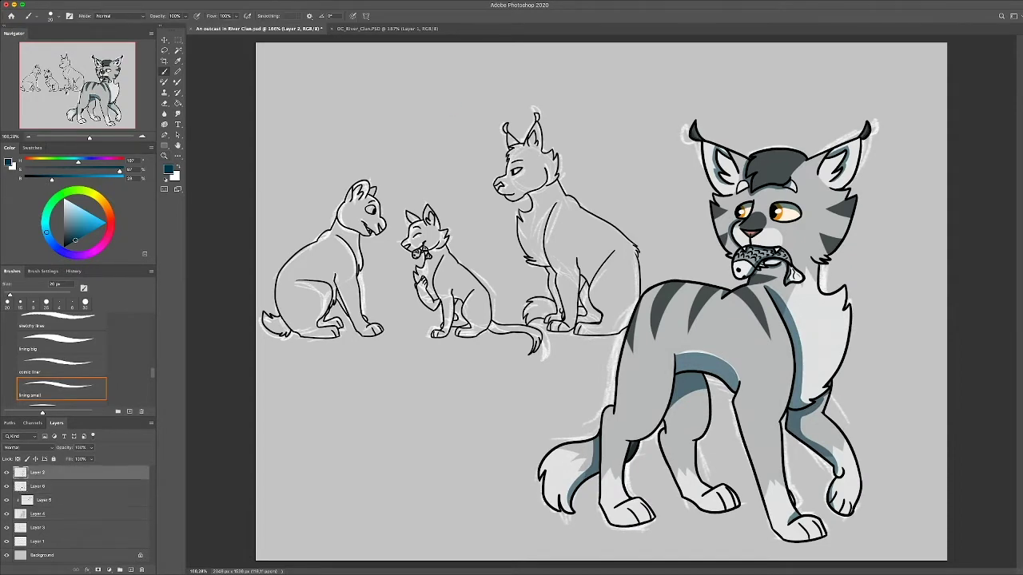
Group the main cat's layers, make Layer 3 active and paint a small dark blue scribble above the background cats
{"action": "key", "text": "ctrl+g"}
{"action": "key", "text": "alt+bracketleft"}
{"action": "left_click_drag", "start_coordinate": [407, 126], "coordinate": [430, 130]}
{"action": "key", "text": "ctrl+plus"}
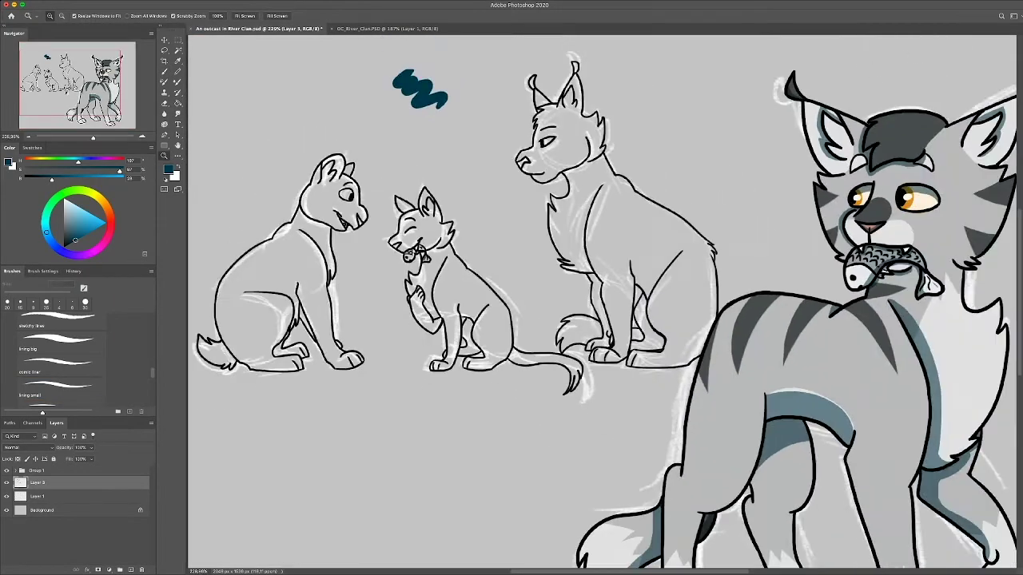
Make a Magic Wand selection following the outer line art of the three background cats on Layer 3
{"action": "key", "text": "z"}
{"action": "key", "text": "ctrl+plus"}
{"action": "key", "text": "ctrl+plus"}
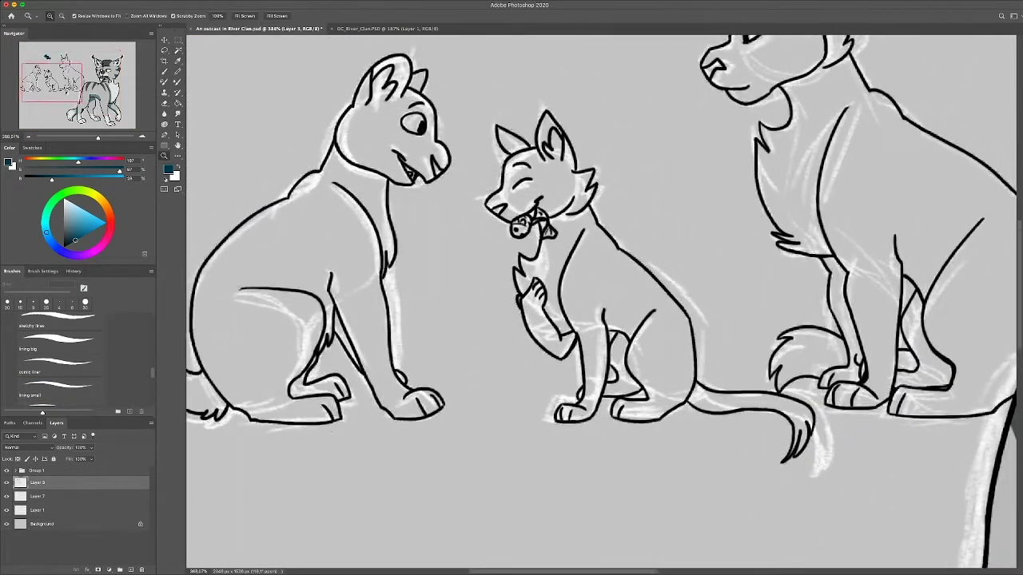
{"action": "key", "text": "w"}
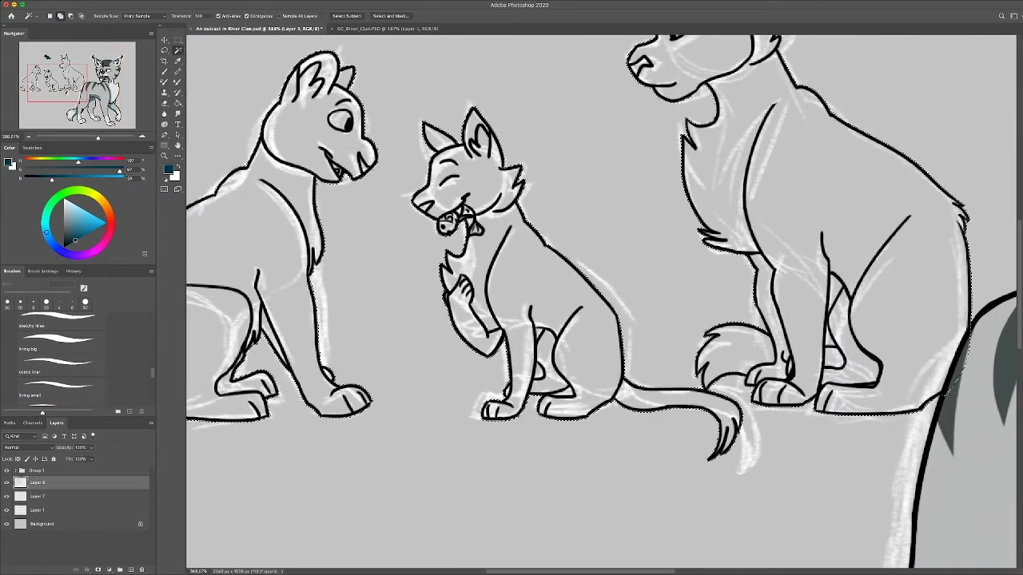
{"action": "scroll", "coordinate": [603, 303], "scroll_direction": "right", "scroll_amount": 5}
{"action": "scroll", "coordinate": [603, 303], "scroll_direction": "up", "scroll_amount": 5}
{"action": "scroll", "coordinate": [604, 303], "scroll_direction": "left", "scroll_amount": 3}
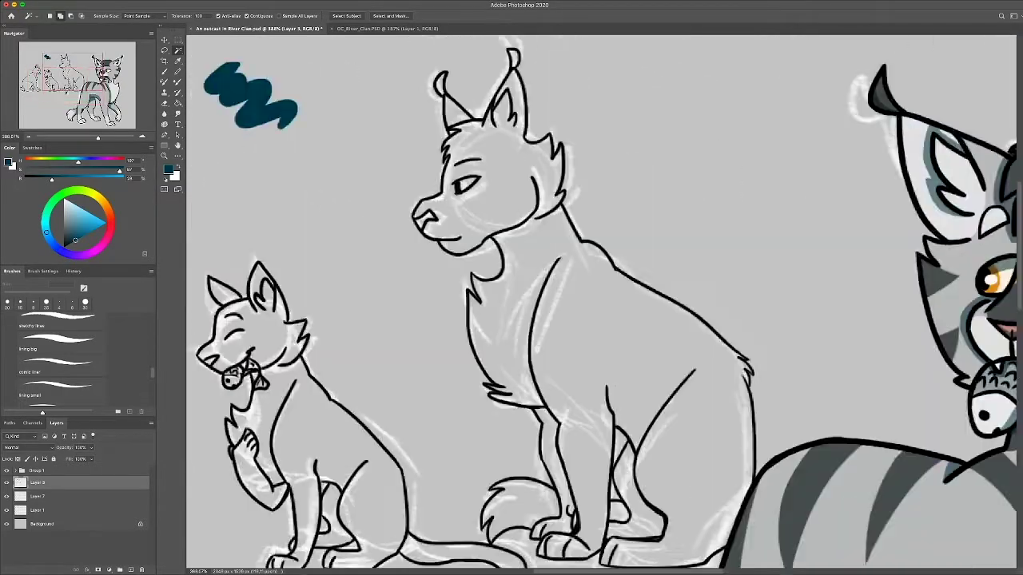
{"action": "scroll", "coordinate": [603, 304], "scroll_direction": "down", "scroll_amount": 3}
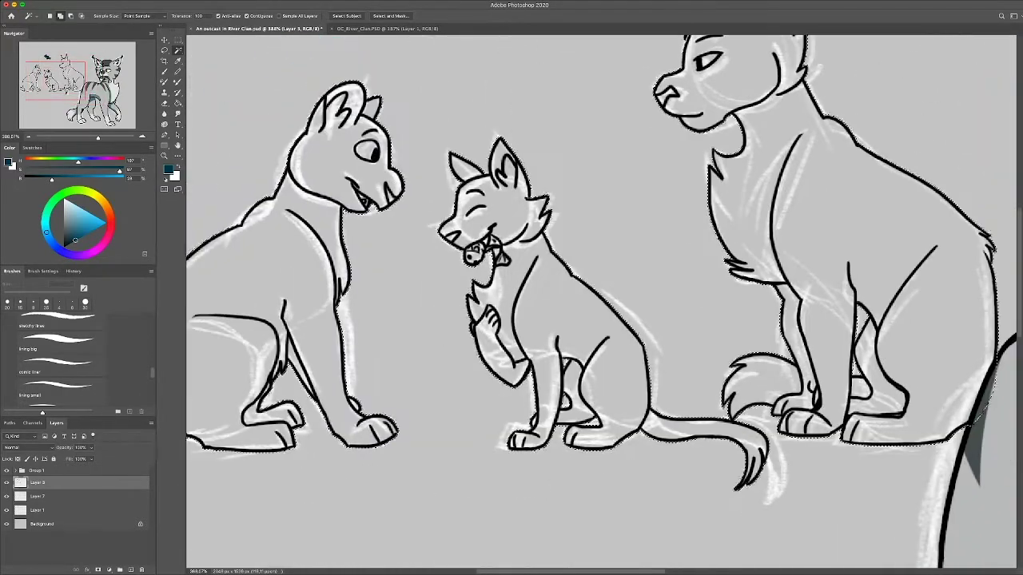
{"action": "scroll", "coordinate": [603, 304], "scroll_direction": "left", "scroll_amount": 3}
{"action": "scroll", "coordinate": [603, 303], "scroll_direction": "right", "scroll_amount": 6}
{"action": "key", "text": "z"}
{"action": "scroll", "coordinate": [603, 304], "scroll_direction": "up", "scroll_amount": 5}
Correct the selection at the small gap in the large background cat's hind foot with the Lasso tool
{"action": "key", "text": "l"}
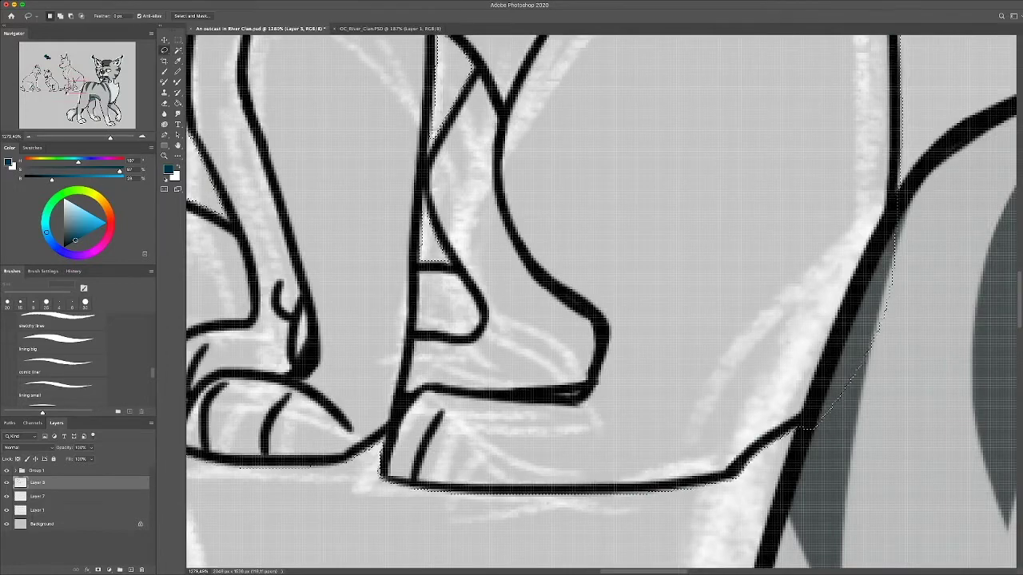
{"action": "left_click_drag", "start_coordinate": [551, 392], "coordinate": [553, 396]}
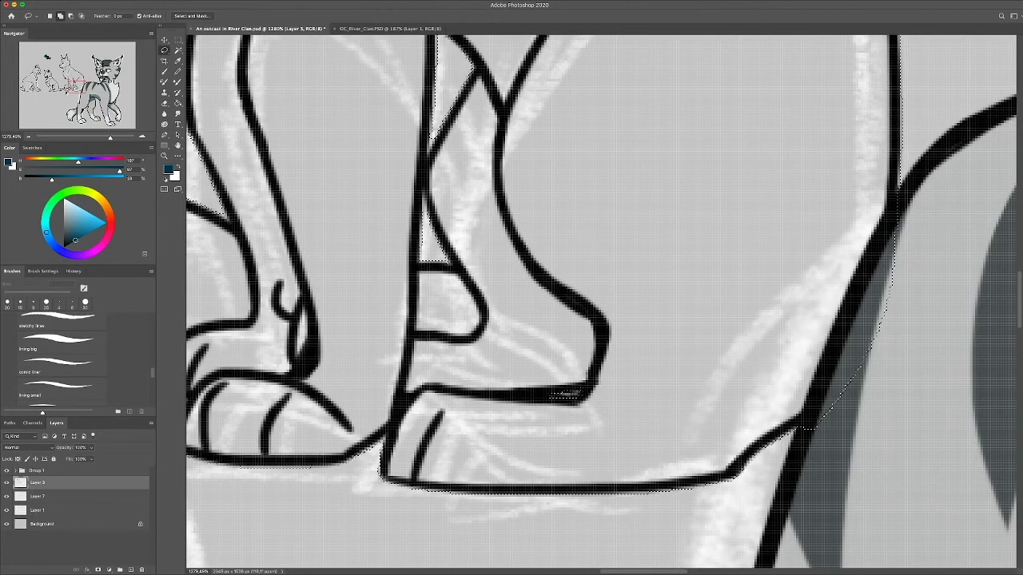
{"action": "key", "text": "z"}
{"action": "scroll", "coordinate": [560, 394], "scroll_direction": "down", "scroll_amount": 4}
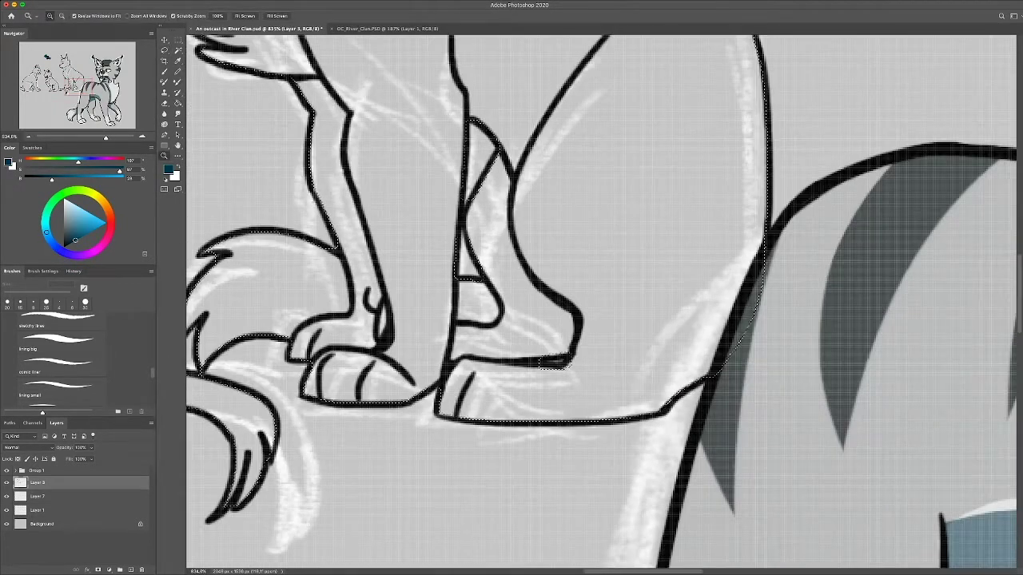
{"action": "scroll", "coordinate": [559, 393], "scroll_direction": "up", "scroll_amount": 2}
{"action": "scroll", "coordinate": [599, 304], "scroll_direction": "down", "scroll_amount": 5}
Add a new layer and fill the small middle cat with a warm grey base colour from OC_River_Clan.PSD
{"action": "key", "text": "super+shift+alt+n"}
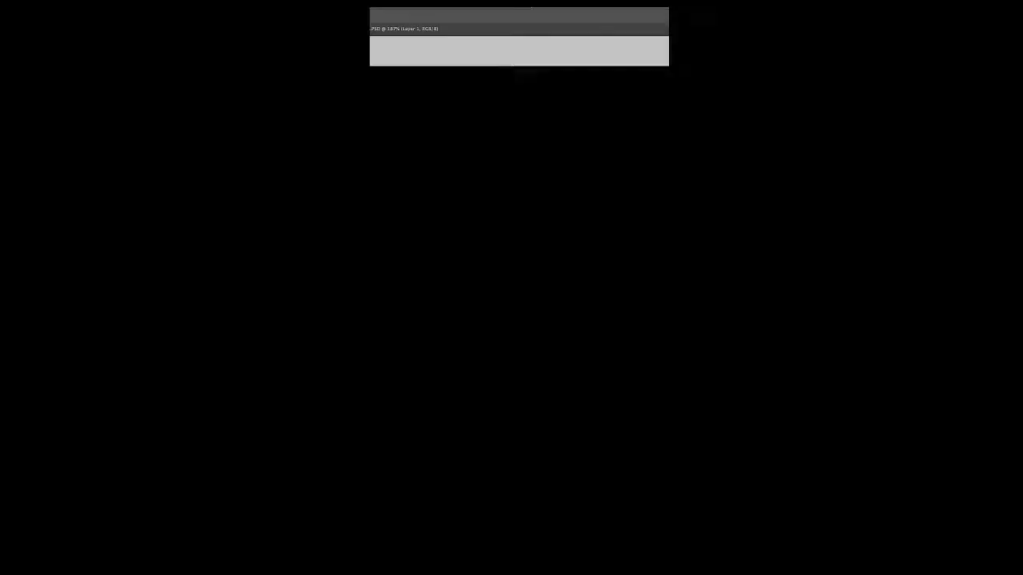
{"action": "key", "text": "ctrl+Tab"}
{"action": "key", "text": "b"}
{"action": "key", "text": "ctrl+Tab"}
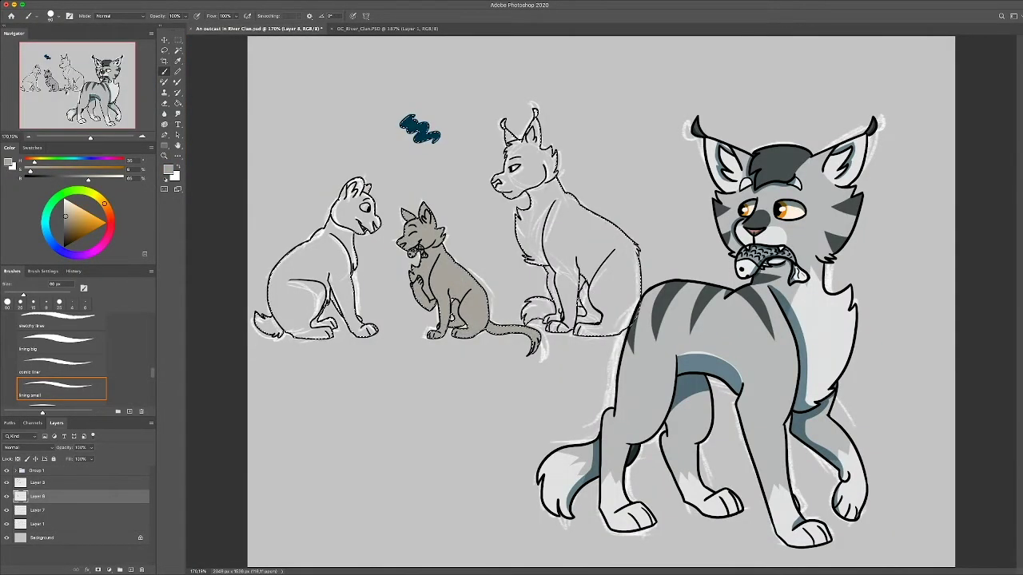
Sample off-white from the grey tabby's chest in the reference and paint the small cat's paws and tail tip on a clipped layer
{"action": "key", "text": "ctrl+Tab"}
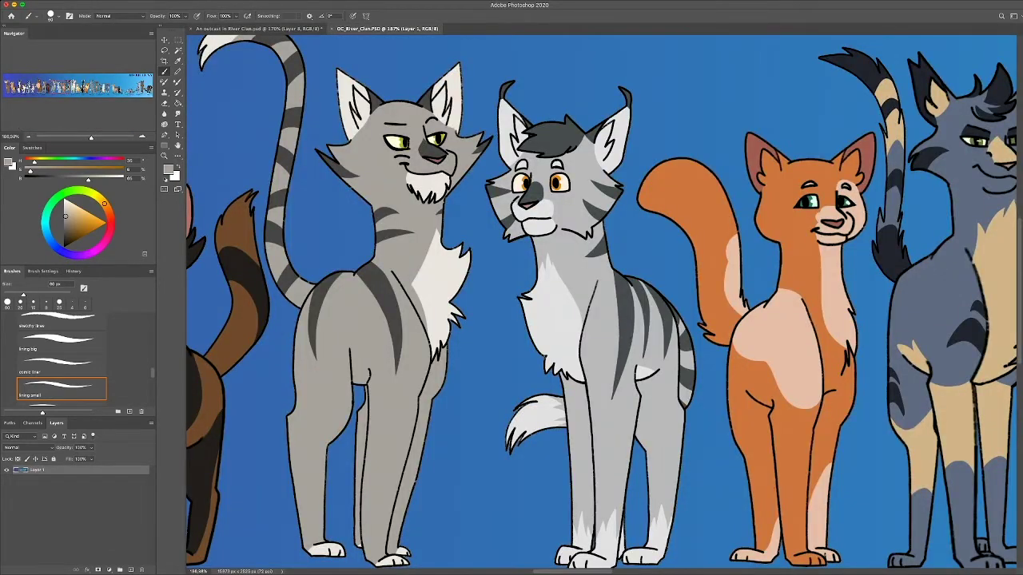
{"action": "left_click", "coordinate": [438, 272], "text": "alt"}
{"action": "key", "text": "ctrl+Tab"}
{"action": "scroll", "coordinate": [438, 271], "scroll_direction": "up", "scroll_amount": 5}
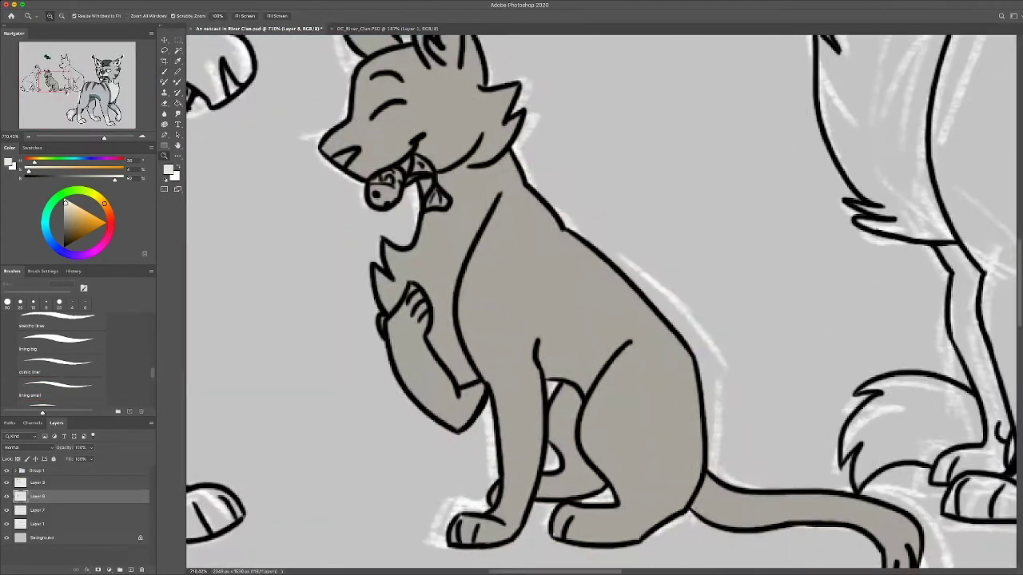
{"action": "scroll", "coordinate": [604, 301], "scroll_direction": "down", "scroll_amount": 3}
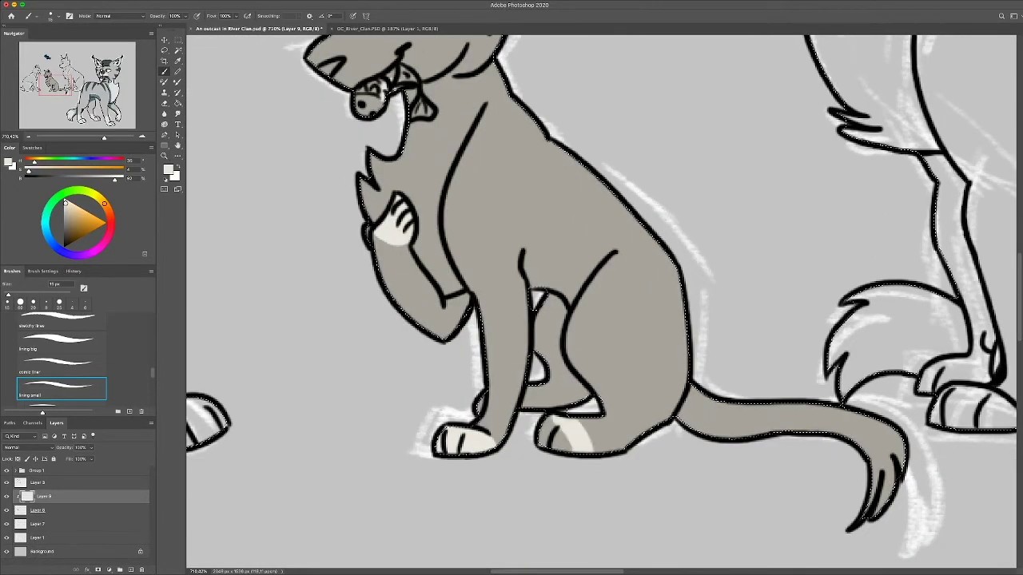
{"action": "scroll", "coordinate": [602, 302], "scroll_direction": "right", "scroll_amount": 3}
{"action": "scroll", "coordinate": [602, 301], "scroll_direction": "down", "scroll_amount": 1}
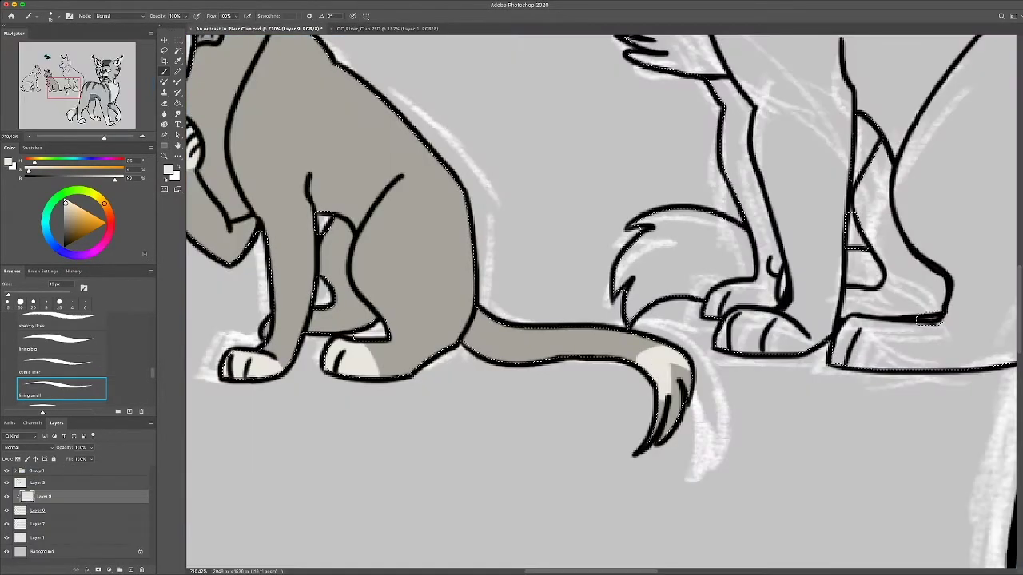
Paint the small cat's chest fur and inner ear off-white
{"action": "left_click", "coordinate": [61, 343]}
{"action": "left_click", "coordinate": [62, 389]}
{"action": "key", "text": "b"}
{"action": "scroll", "coordinate": [604, 301], "scroll_direction": "up", "scroll_amount": 5}
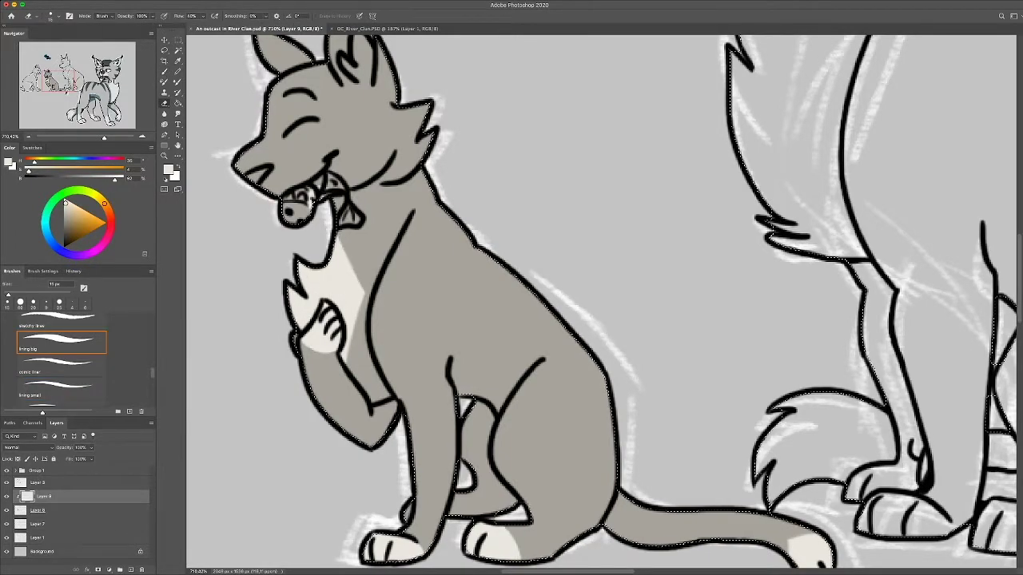
{"action": "scroll", "coordinate": [604, 303], "scroll_direction": "up", "scroll_amount": 2}
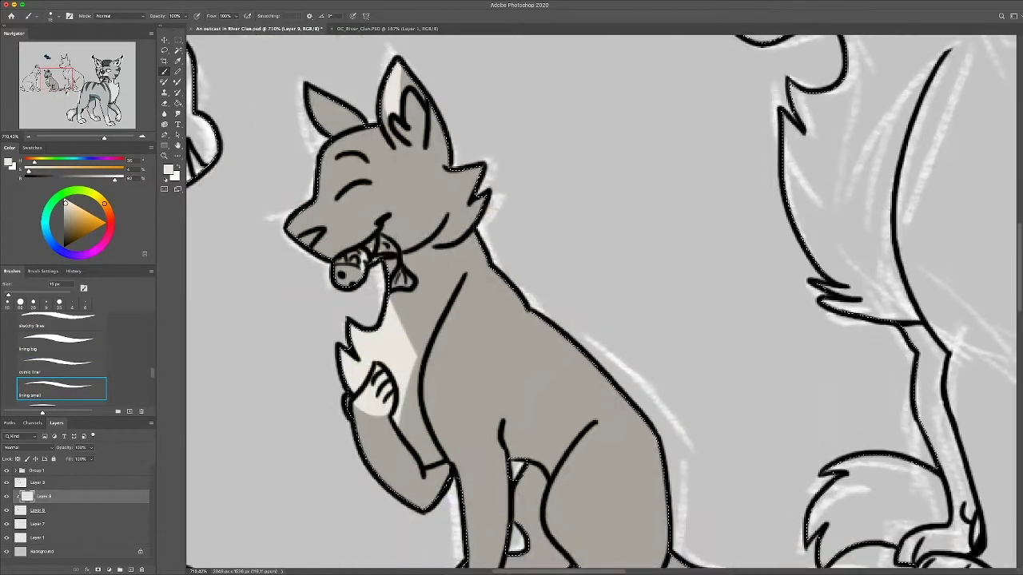
Paint the small cat's ear backs, cheek tuft and muzzle patch with the reference tabby's dark grey
{"action": "key", "text": "ctrl+Tab"}
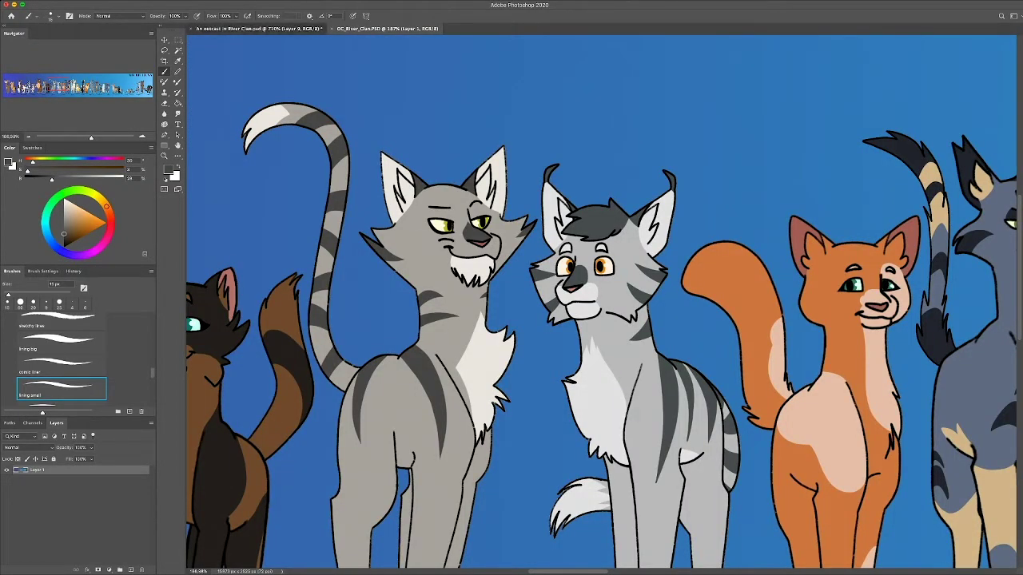
{"action": "key", "text": "ctrl+Tab"}
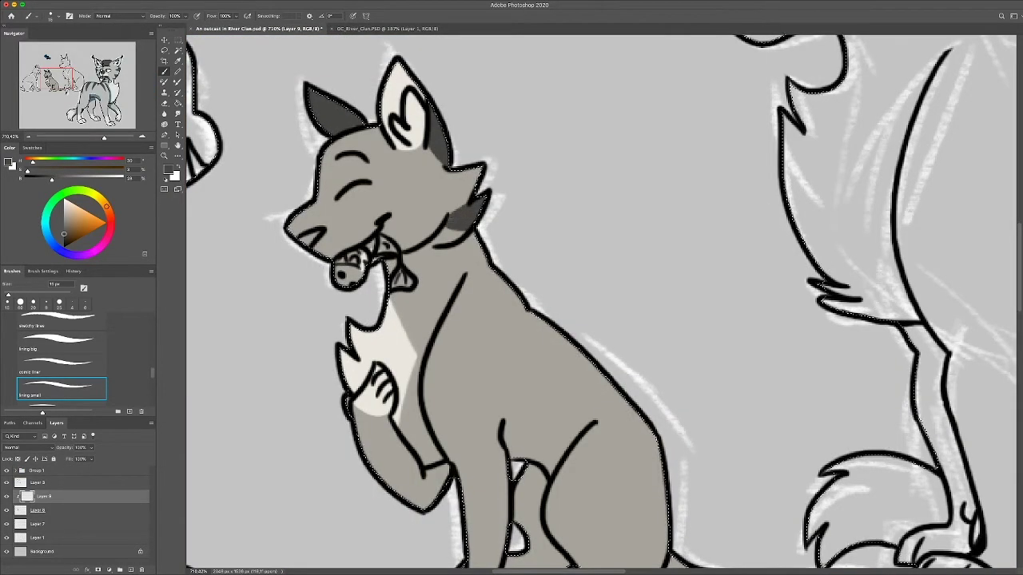
{"action": "key", "text": "e"}
{"action": "key", "text": "b"}
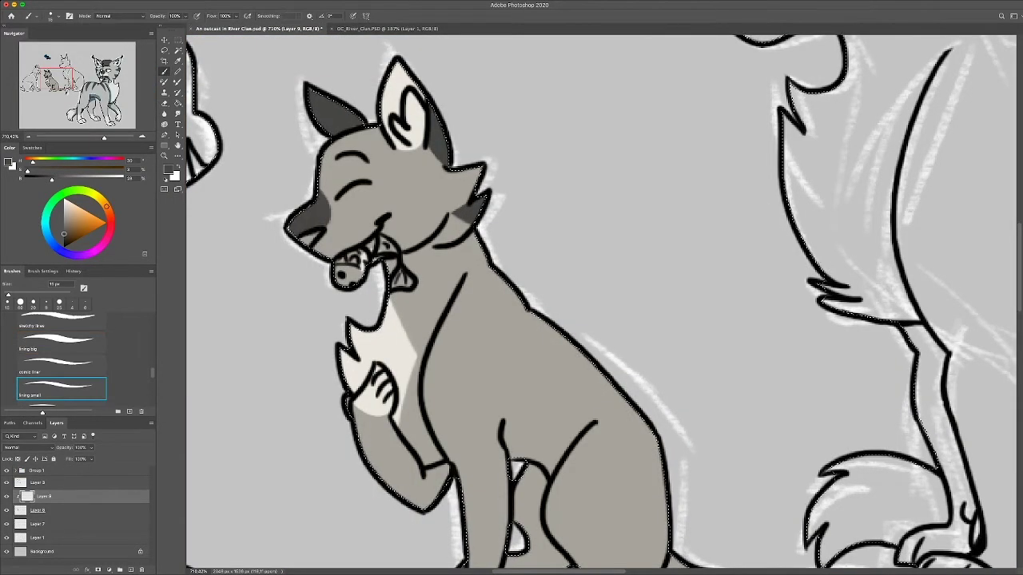
Paint dark grey stripes across the small cat's neck below the cheek, trimming their ends to points with the Eraser
{"action": "key", "text": "ctrl+Tab"}
{"action": "key", "text": "ctrl+Tab"}
{"action": "left_click_drag", "start_coordinate": [432, 270], "coordinate": [461, 246]}
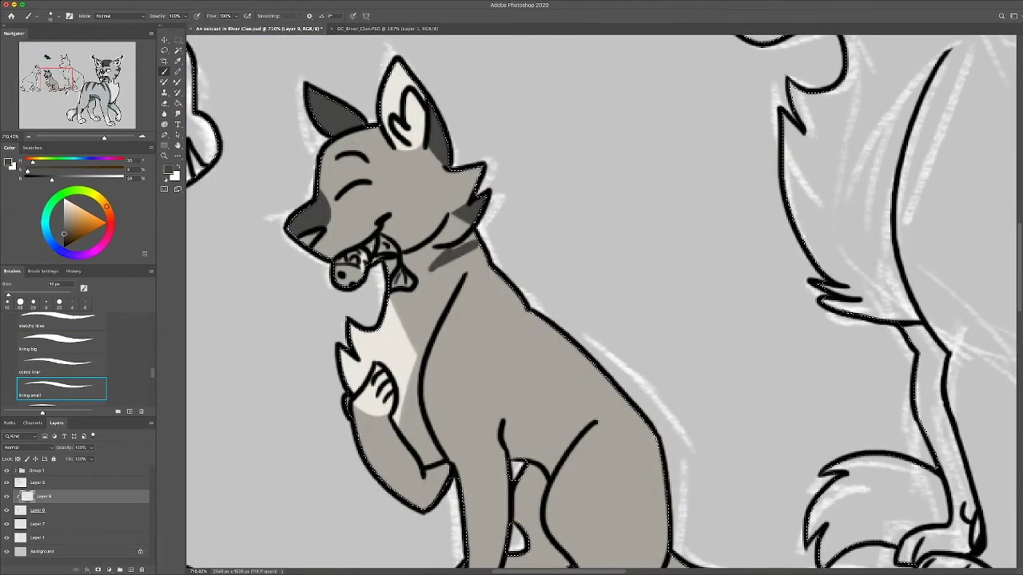
{"action": "left_click_drag", "start_coordinate": [435, 297], "coordinate": [482, 257]}
{"action": "key", "text": "e"}
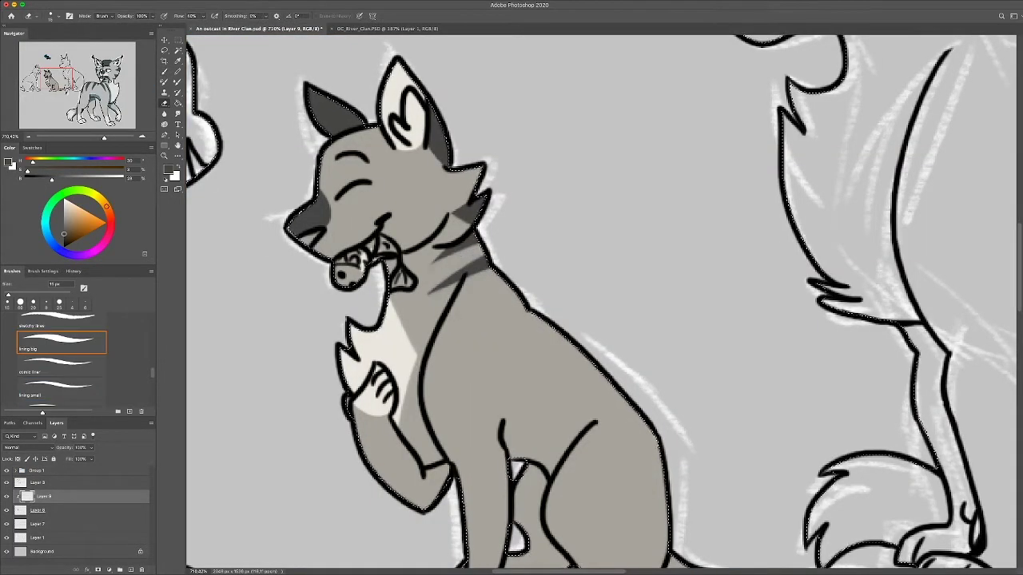
{"action": "key", "text": "b"}
{"action": "key", "text": "ctrl+Tab"}
{"action": "key", "text": "ctrl+Tab"}
{"action": "key", "text": "e"}
{"action": "key", "text": "b"}
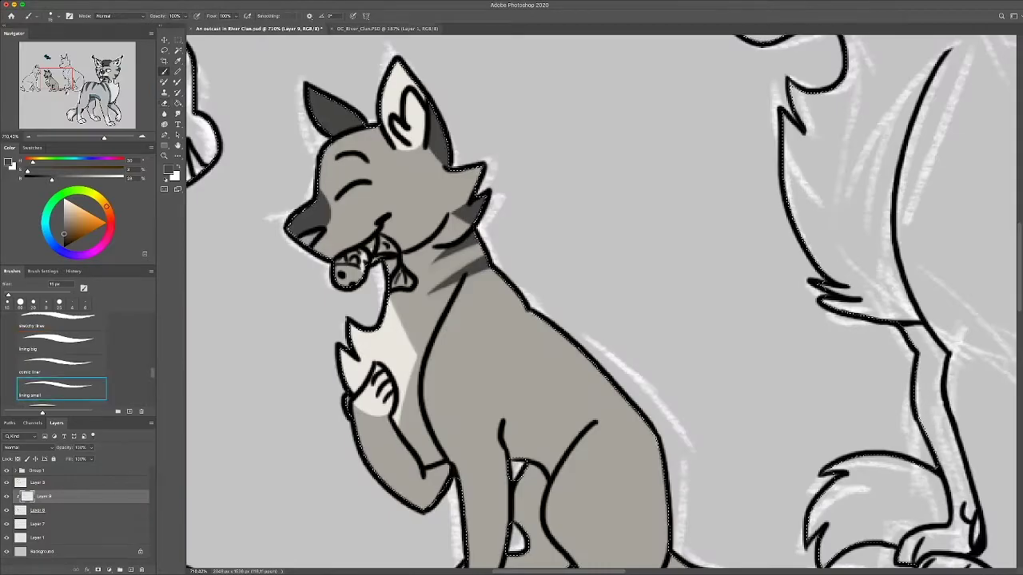
Paint a tapered dark grey stripe over the small cat's shoulder, following the reference, and undo the last change to its tip
{"action": "key", "text": "ctrl+Tab"}
{"action": "key", "text": "ctrl+Tab"}
{"action": "scroll", "coordinate": [599, 303], "scroll_direction": "down", "scroll_amount": 3}
{"action": "key", "text": "e"}
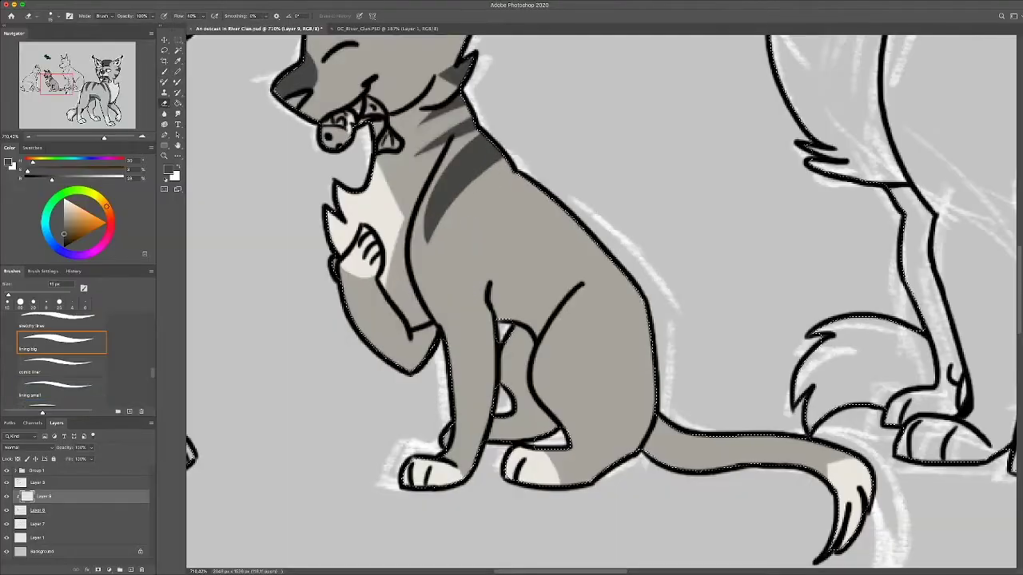
{"action": "left_click_drag", "start_coordinate": [427, 241], "coordinate": [437, 206]}
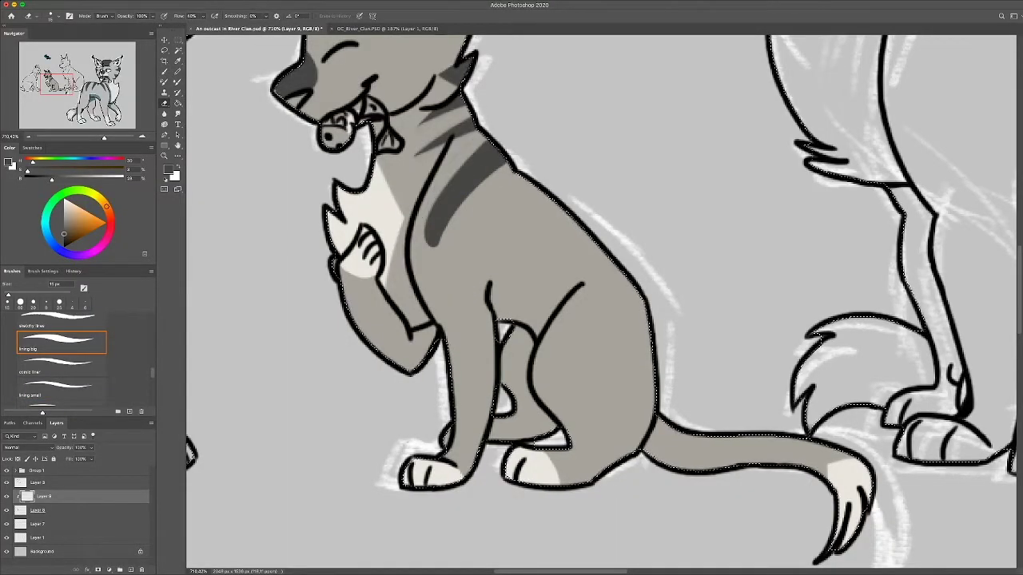
{"action": "key", "text": "ctrl+z"}
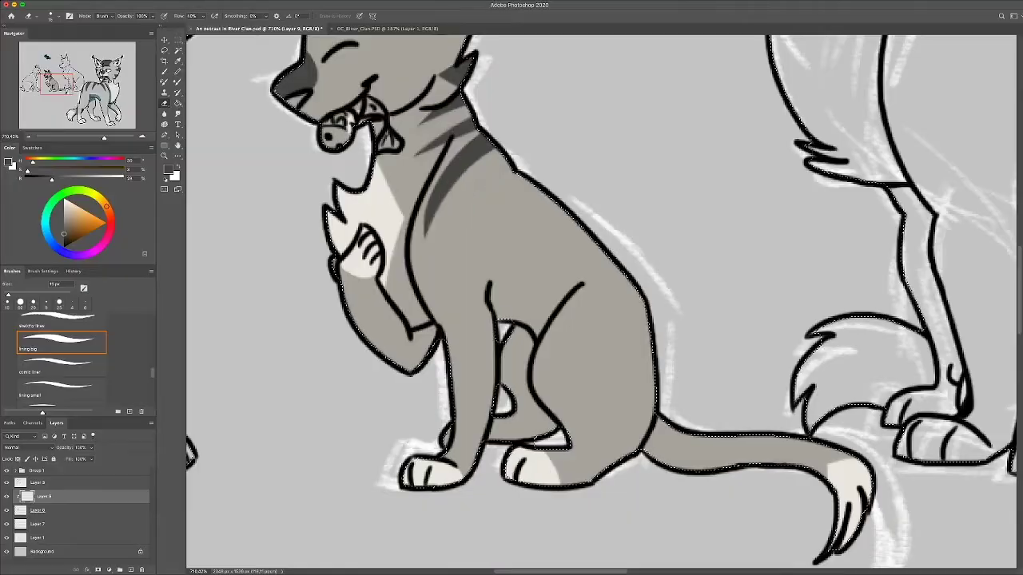
Paint a tapered dark grey stripe from the small cat's lower back onto its thigh, following the reference markings
{"action": "key", "text": "ctrl+Tab"}
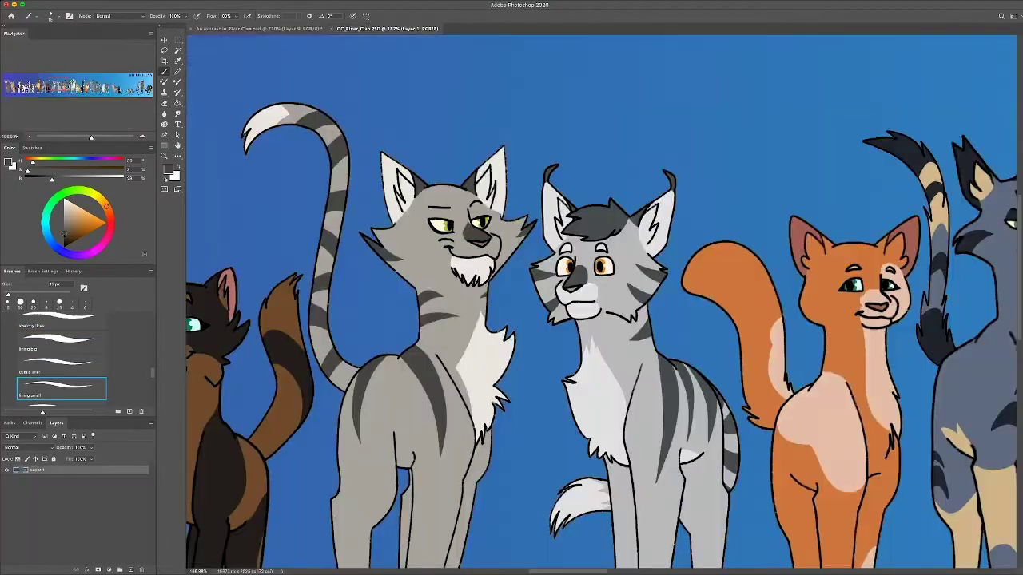
{"action": "key", "text": "ctrl+Tab"}
{"action": "mouse_move", "coordinate": [638, 267]}
{"action": "left_mouse_down"}
{"action": "mouse_move", "coordinate": [601, 367]}
{"action": "mouse_move", "coordinate": [615, 336]}
{"action": "left_mouse_up"}
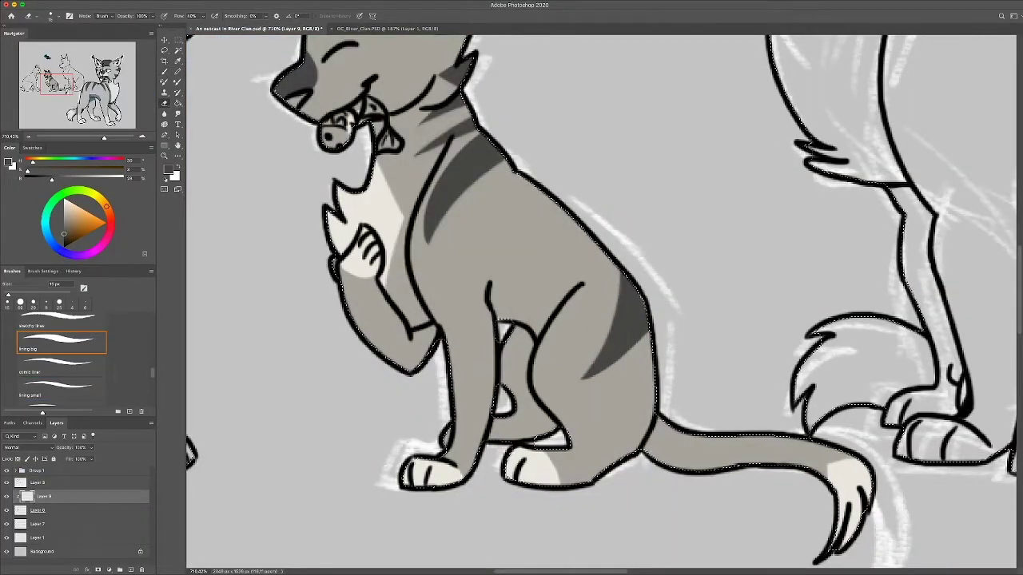
{"action": "key", "text": "period"}
{"action": "key", "text": "period"}
Paint dark grey bands across the small cat's tail between its base and the off-white tip
{"action": "key", "text": "ctrl+Tab"}
{"action": "key", "text": "ctrl+Tab"}
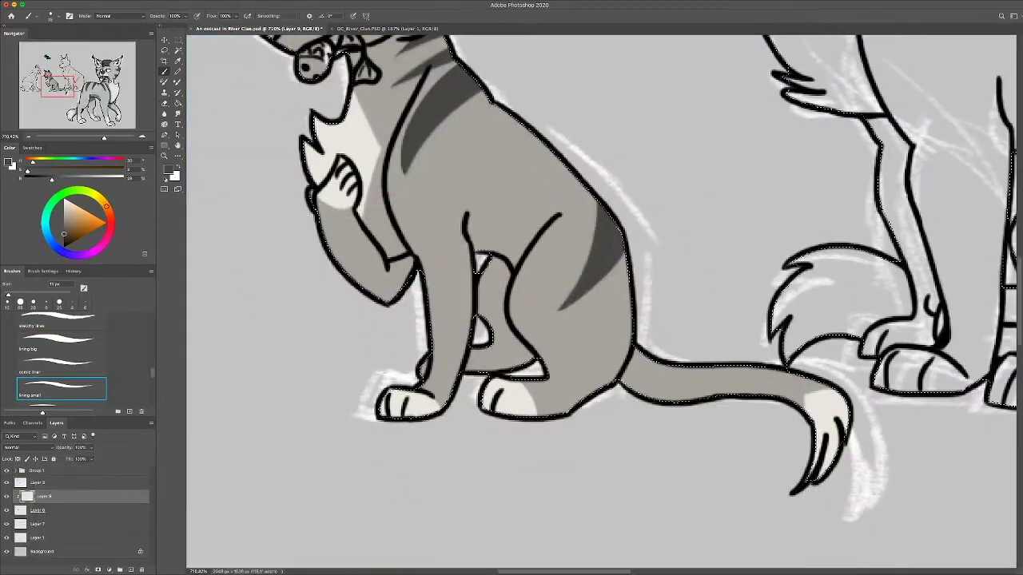
{"action": "left_click_drag", "start_coordinate": [667, 364], "coordinate": [659, 400]}
{"action": "left_click_drag", "start_coordinate": [711, 365], "coordinate": [699, 399]}
{"action": "left_click_drag", "start_coordinate": [755, 371], "coordinate": [739, 396]}
{"action": "scroll", "coordinate": [456, 183], "scroll_direction": "down", "scroll_amount": 3}
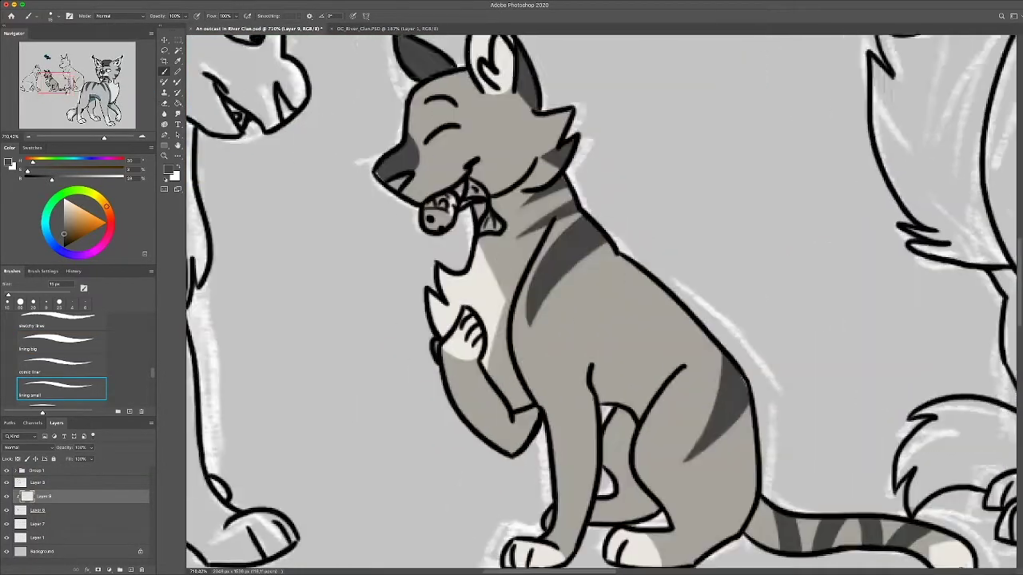
Sample a muted red from OC_River_Clan.PSD and colour the small cat's nose with it
{"action": "scroll", "coordinate": [479, 192], "scroll_direction": "up", "scroll_amount": 5}
{"action": "key", "text": "ctrl+Tab"}
{"action": "key", "text": "i"}
{"action": "left_click", "coordinate": [490, 180]}
{"action": "key", "text": "b"}
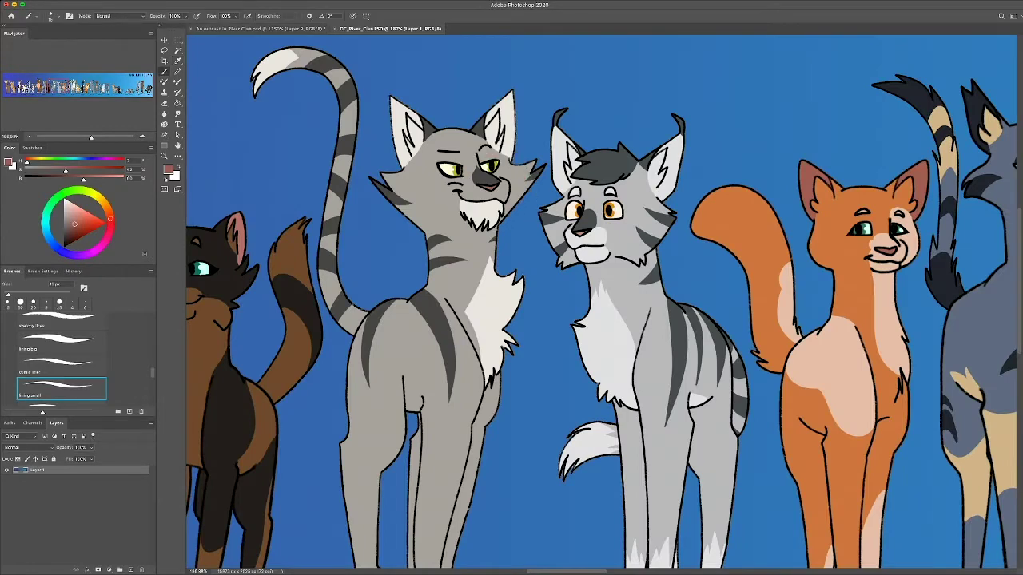
{"action": "key", "text": "ctrl+Tab"}
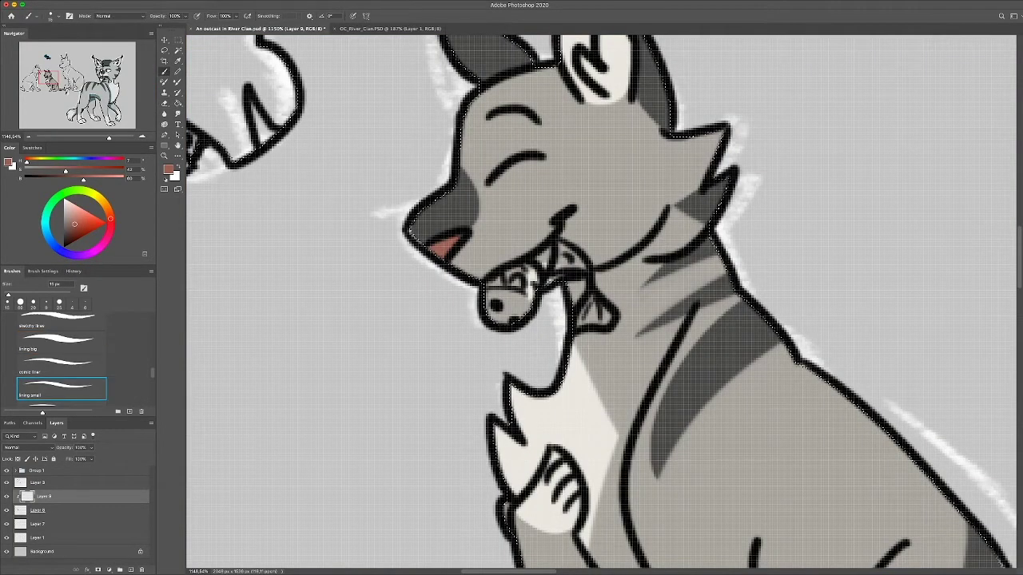
Colour the head and body of the fish in the small cat's mouth a darker reddish brown
{"action": "left_click_drag", "start_coordinate": [75, 223], "coordinate": [70, 227]}
{"action": "left_click_drag", "start_coordinate": [489, 292], "coordinate": [580, 266]}
{"action": "key", "text": "ctrl+z"}
{"action": "key", "text": "ctrl+z"}
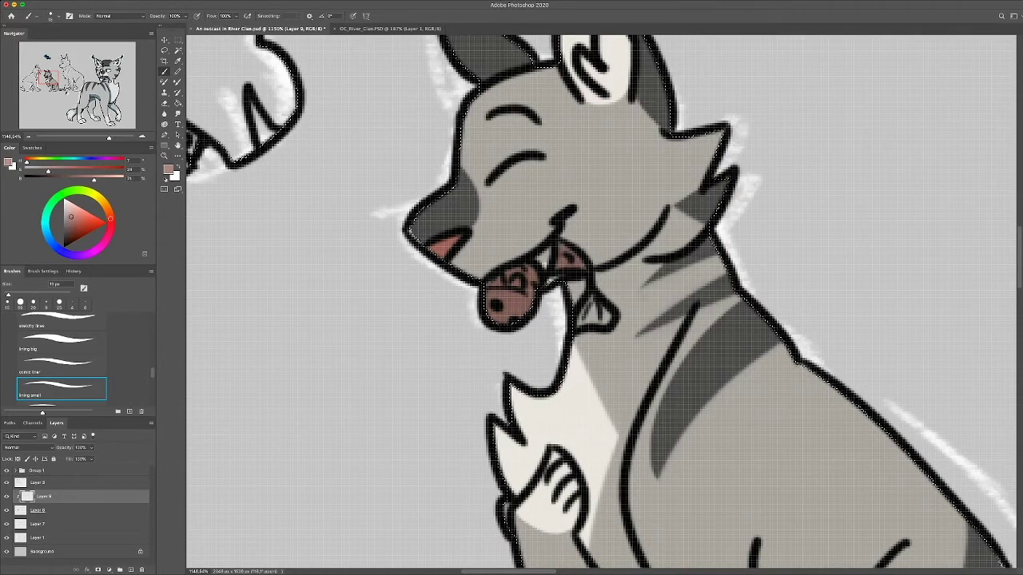
Colour the small fish's lower head and tail fin pale yellow, and set up a 4 px cream brush
{"action": "left_click", "coordinate": [719, 239], "text": "alt"}
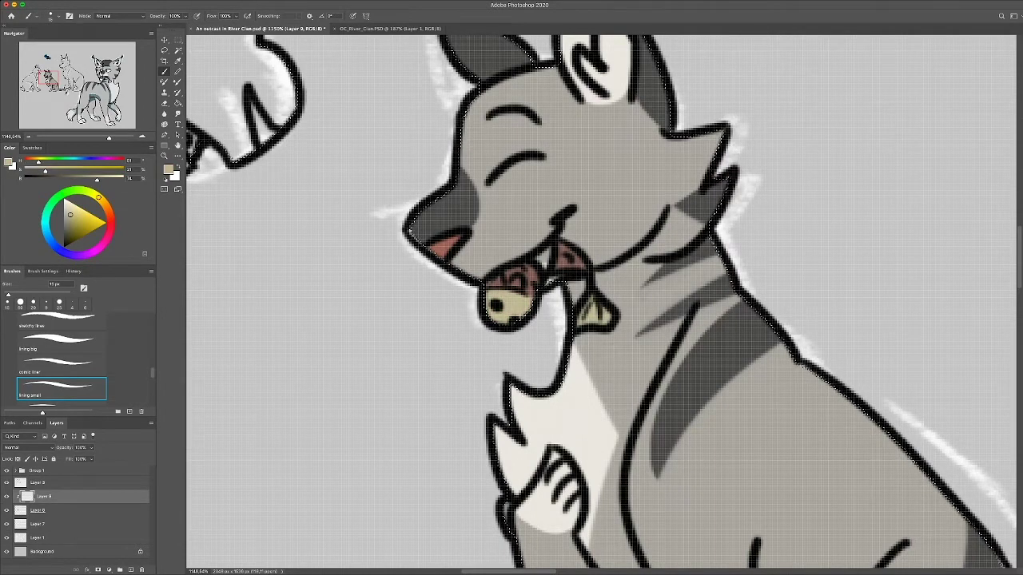
{"action": "left_click", "coordinate": [723, 179], "text": "alt"}
{"action": "key", "text": "ctrl+Tab"}
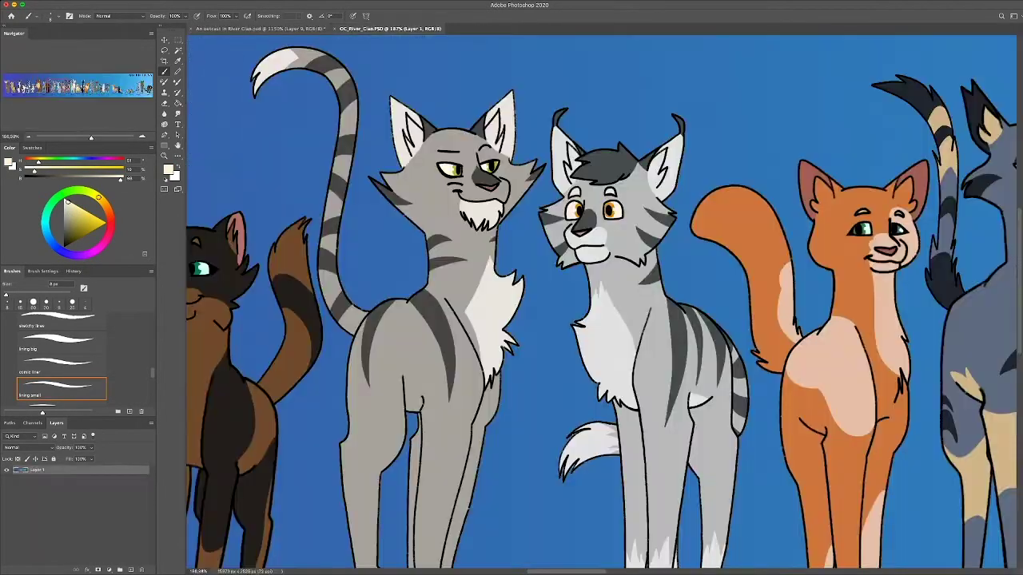
{"action": "key", "text": "z"}
{"action": "key", "text": "ctrl+Tab"}
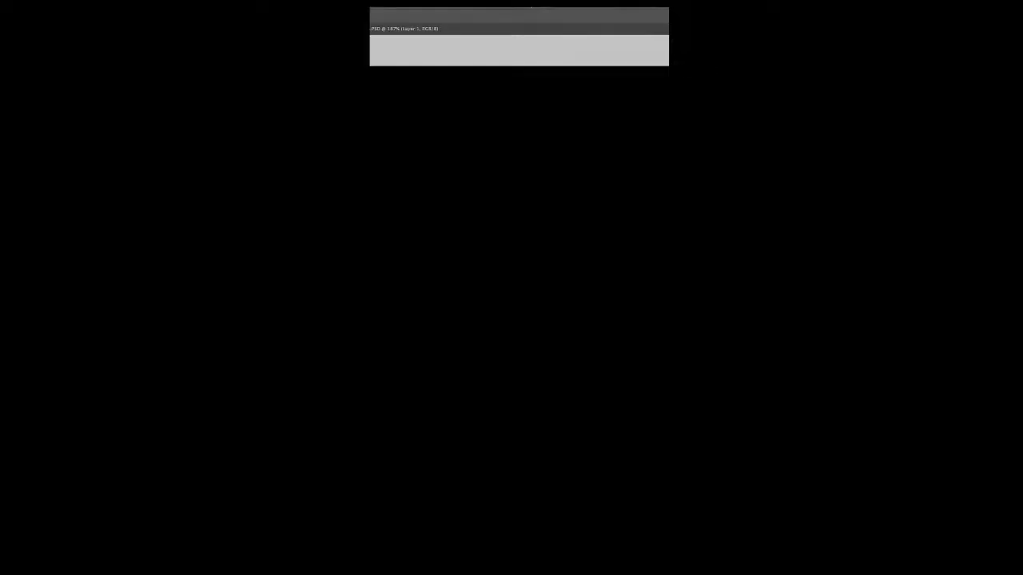
Colour the leftmost background cat pale lavender and the large tufted-ear cat brown, using colours from OC_River_Clan.PSD
{"action": "key", "text": "ctrl+Tab"}
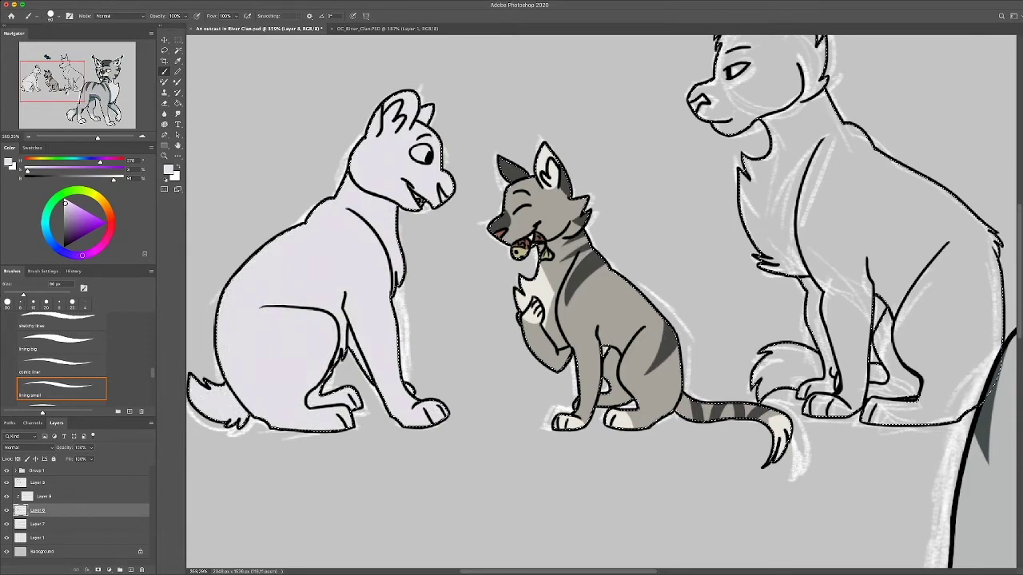
{"action": "key", "text": "ctrl+Tab"}
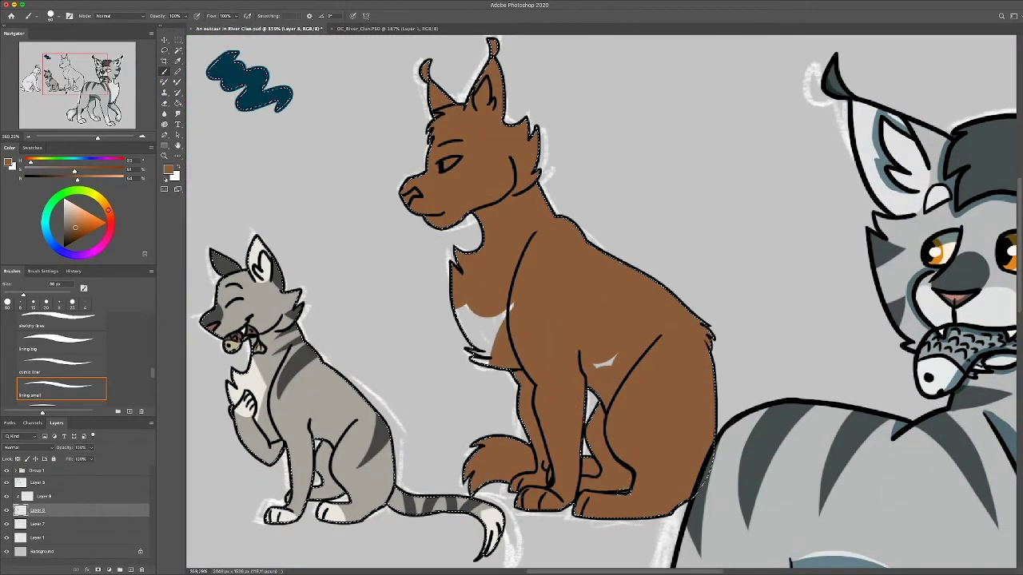
{"action": "scroll", "coordinate": [603, 303], "scroll_direction": "left", "scroll_amount": 5}
Start dark brown ear markings on the lavender cat, and outline the brown cat's eyebrow in black on Layer 3
{"action": "key", "text": "ctrl+Tab"}
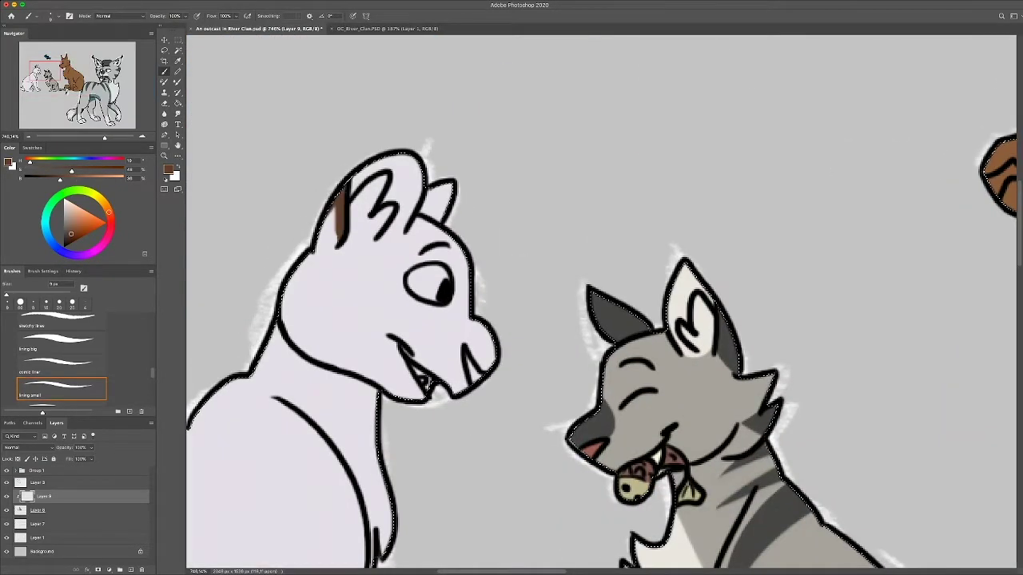
{"action": "key", "text": "ctrl+Tab"}
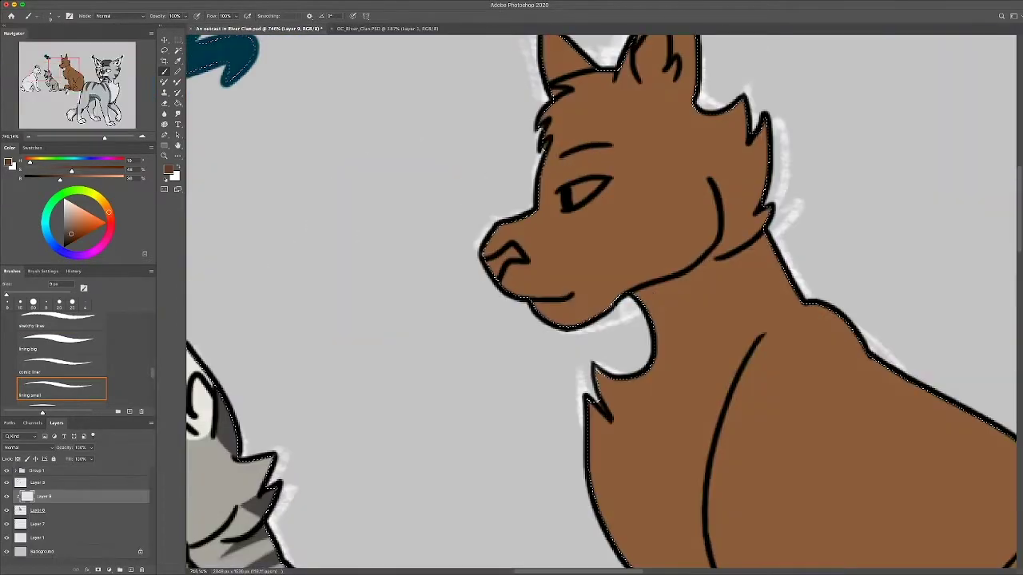
{"action": "left_click", "coordinate": [38, 482]}
{"action": "left_click_drag", "start_coordinate": [561, 152], "coordinate": [610, 144]}
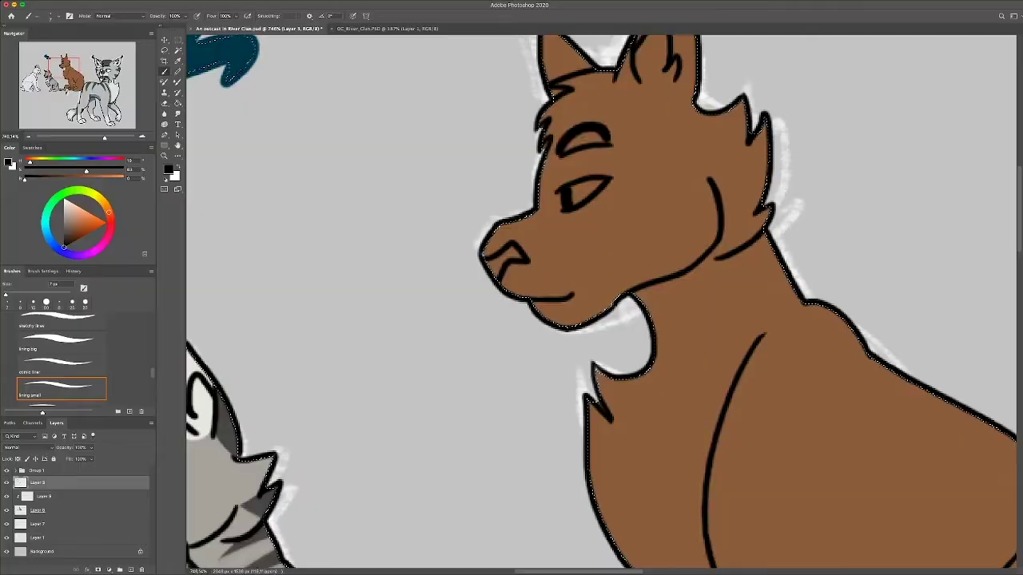
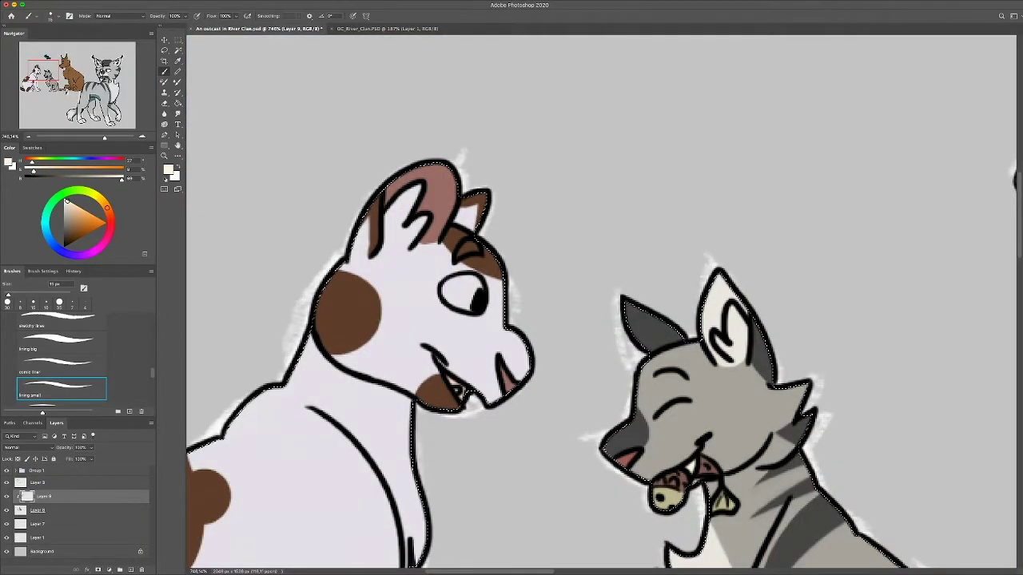
Colour the spotted cat's eye cream with a brown iris sampled from OC_River_Clan.PSD, and add a cream highlight on Layer 3
{"action": "key", "text": "ctrl+Tab"}
{"action": "left_click", "coordinate": [457, 231], "text": "alt"}
{"action": "key", "text": "ctrl+Tab"}
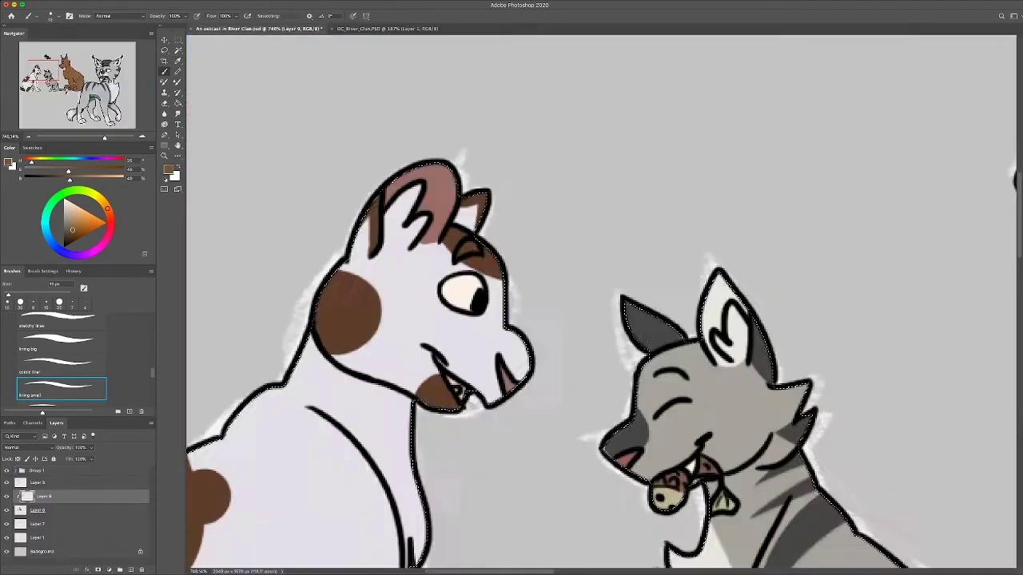
{"action": "key", "text": "ctrl+Tab"}
{"action": "left_click", "coordinate": [450, 221], "text": "alt"}
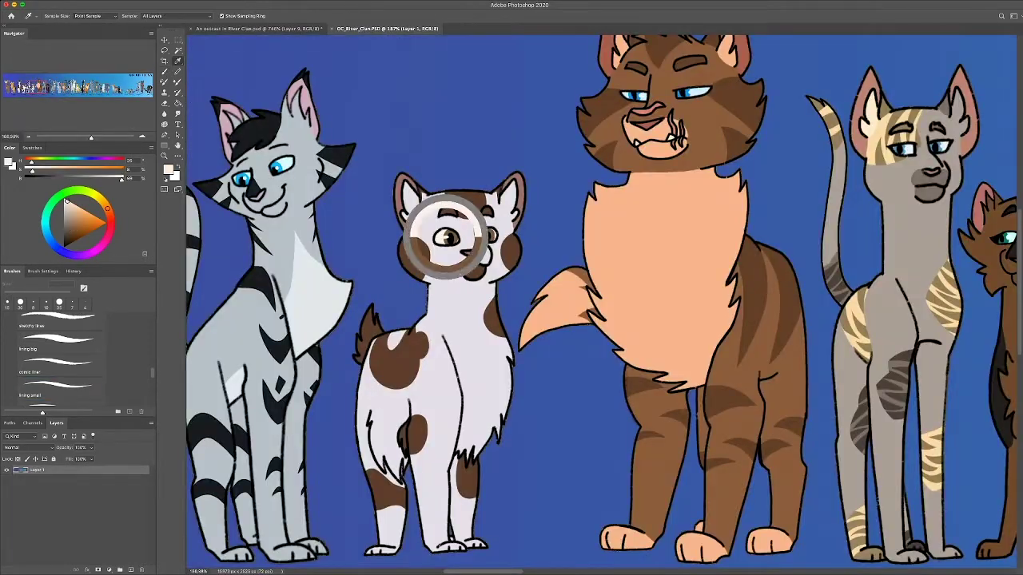
{"action": "key", "text": "ctrl+Tab"}
{"action": "key", "text": "alt+bracketright"}
{"action": "left_click", "coordinate": [473, 297]}
{"action": "scroll", "coordinate": [591, 223], "scroll_direction": "down", "scroll_amount": 5}
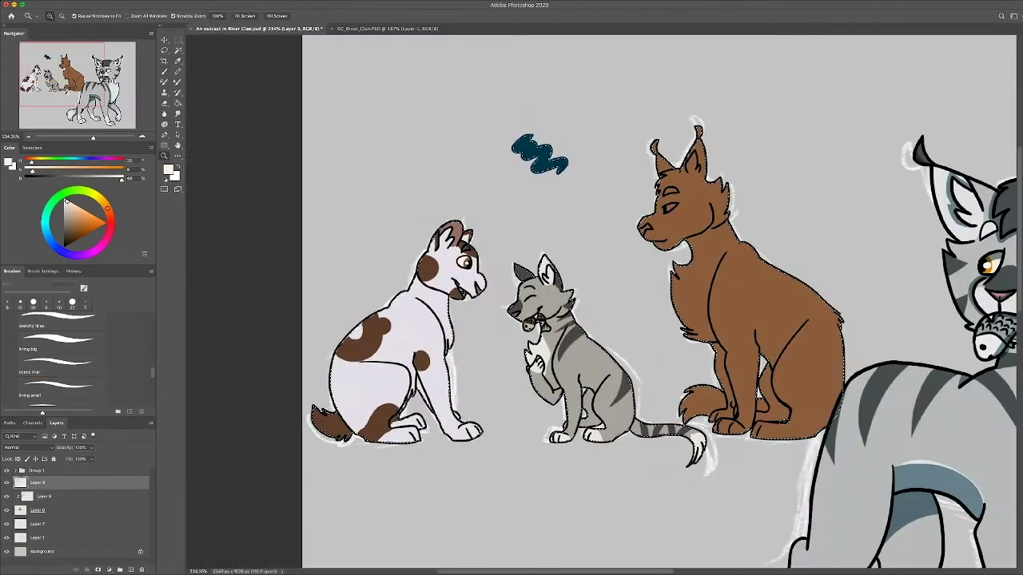
Sample peach from the big brown cat in OC_River_Clan.PSD and paint the tufted-ear cat's chest with it on Layer 9
{"action": "scroll", "coordinate": [591, 223], "scroll_direction": "up", "scroll_amount": 4}
{"action": "key", "text": "alt+bracketleft"}
{"action": "key", "text": "ctrl+Tab"}
{"action": "key", "text": "b"}
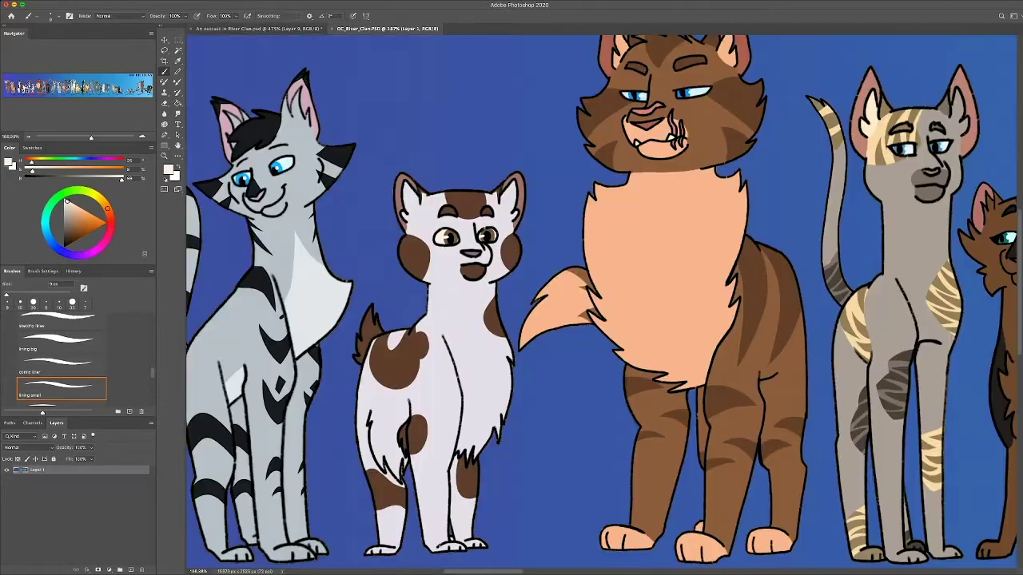
{"action": "scroll", "coordinate": [603, 303], "scroll_direction": "right", "scroll_amount": 4}
{"action": "key", "text": "ctrl+Tab"}
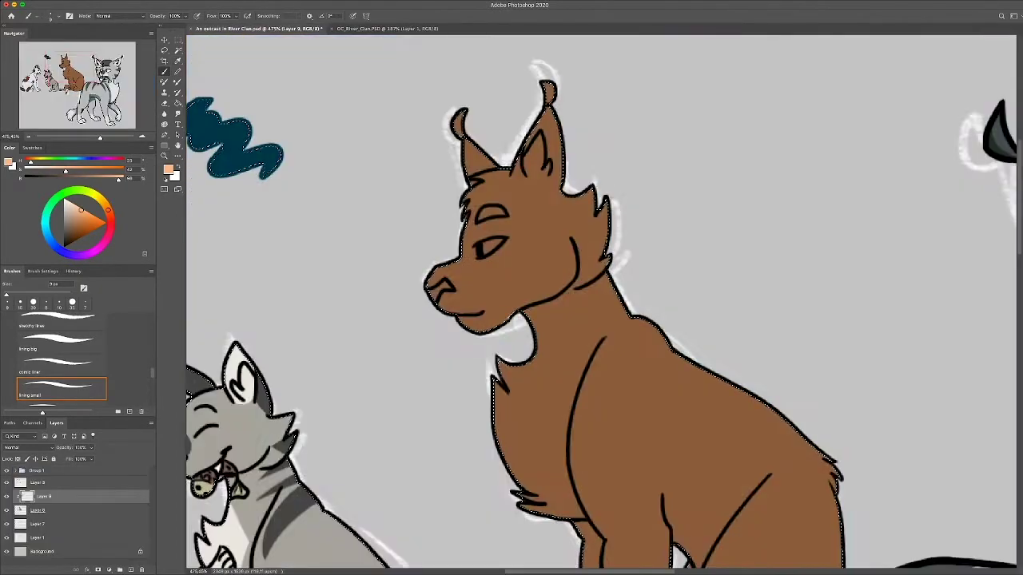
{"action": "mouse_move", "coordinate": [489, 276]}
{"action": "left_mouse_down"}
{"action": "mouse_move", "coordinate": [517, 335]}
{"action": "mouse_move", "coordinate": [528, 449]}
{"action": "mouse_move", "coordinate": [508, 368]}
{"action": "mouse_move", "coordinate": [464, 423]}
{"action": "left_mouse_up"}
{"action": "key", "text": "e"}
{"action": "left_click_drag", "start_coordinate": [525, 336], "coordinate": [524, 409]}
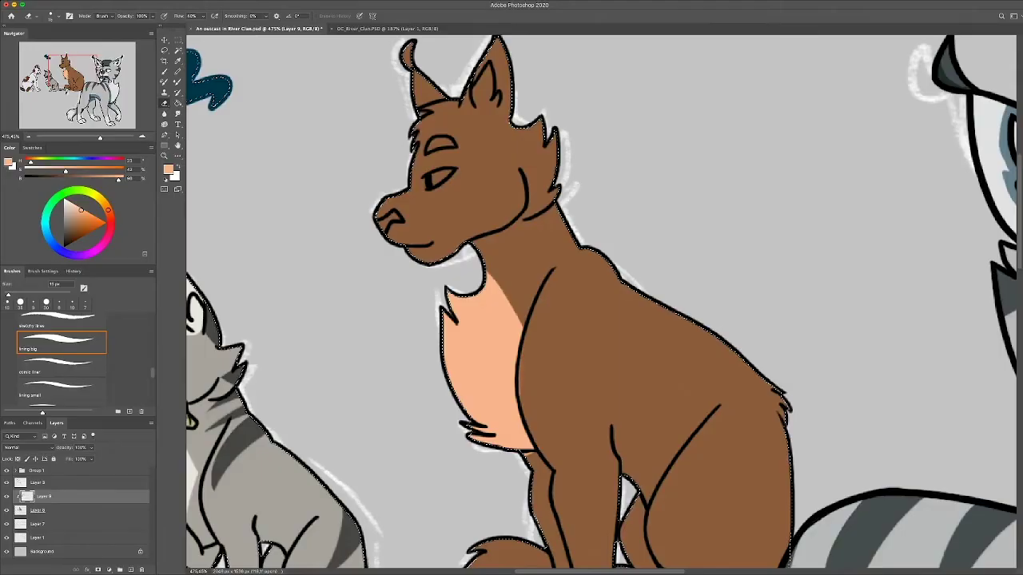
Paint a small peach patch on the brown cat's belly behind the front leg and clean its edge with the eraser
{"action": "key", "text": "b"}
{"action": "left_click_drag", "start_coordinate": [615, 427], "coordinate": [627, 475]}
{"action": "key", "text": "e"}
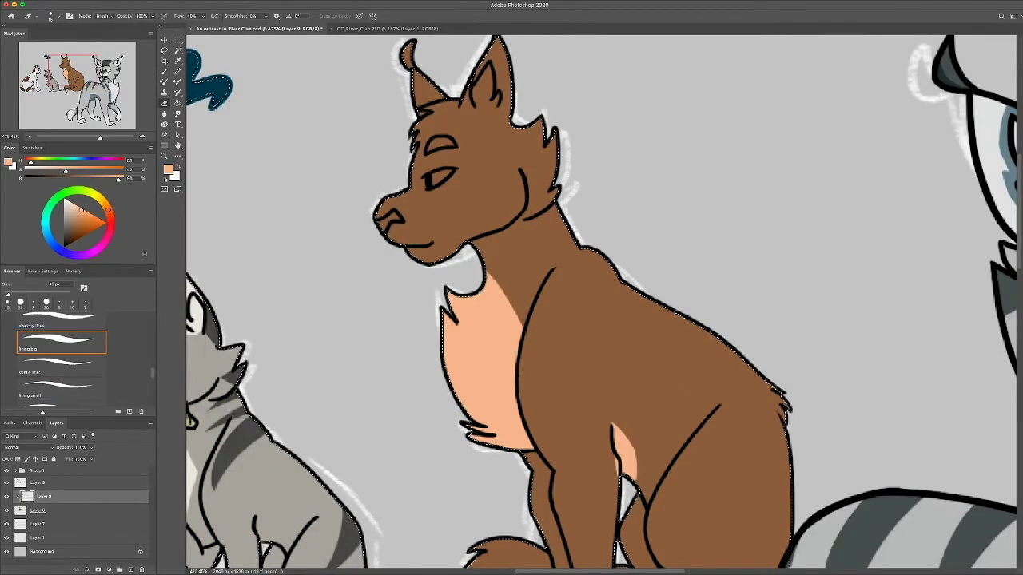
{"action": "left_click_drag", "start_coordinate": [616, 423], "coordinate": [623, 503]}
Colour the inside of the brown cat's near ear peach with the small lining brush and tidy it
{"action": "key", "text": "b"}
{"action": "left_click", "coordinate": [61, 389]}
{"action": "scroll", "coordinate": [447, 199], "scroll_direction": "up", "scroll_amount": 2}
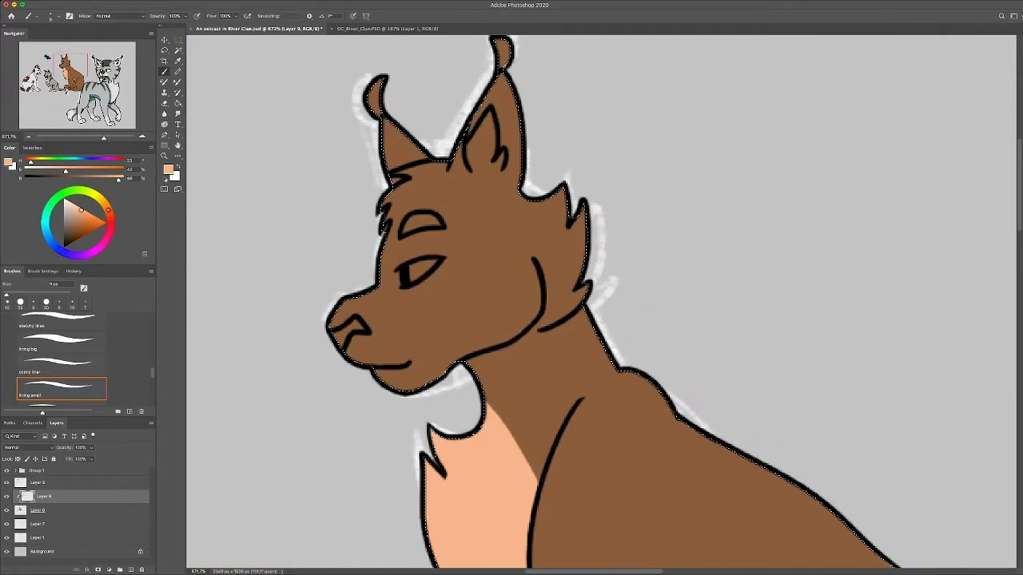
{"action": "mouse_move", "coordinate": [470, 169]}
{"action": "left_mouse_down"}
{"action": "mouse_move", "coordinate": [491, 156]}
{"action": "mouse_move", "coordinate": [483, 142]}
{"action": "left_mouse_up"}
{"action": "key", "text": "e"}
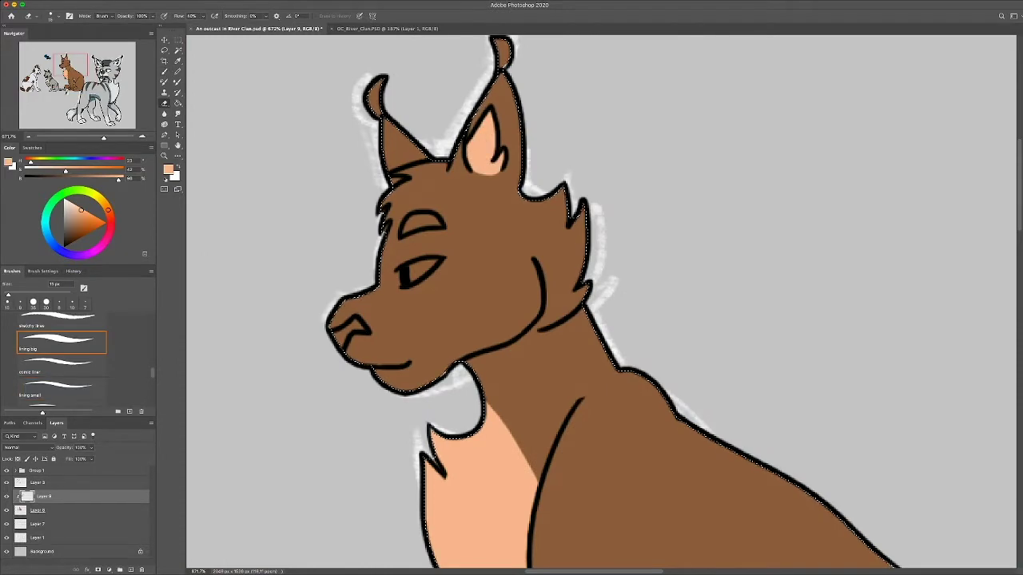
Paint the brown cat's muzzle and chin peach, following the reference in OC_River_Clan.PSD
{"action": "key", "text": "b"}
{"action": "key", "text": "ctrl+Tab"}
{"action": "key", "text": "ctrl+Tab"}
{"action": "left_click_drag", "start_coordinate": [369, 327], "coordinate": [392, 324]}
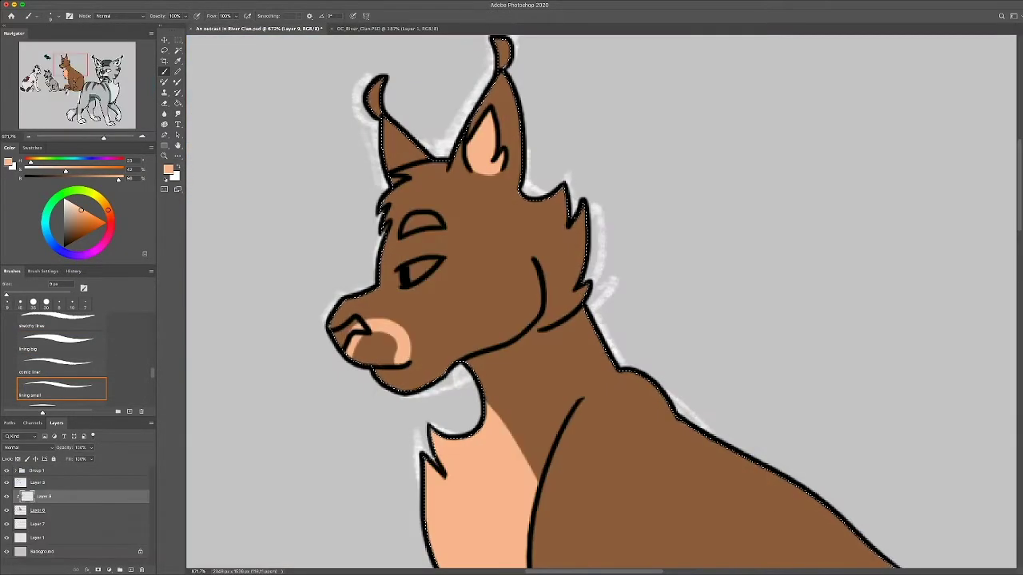
{"action": "left_click_drag", "start_coordinate": [404, 369], "coordinate": [432, 377]}
Colour the outer part of the brown cat's tail and its front and hind paws peach
{"action": "key", "text": "ctrl+Tab"}
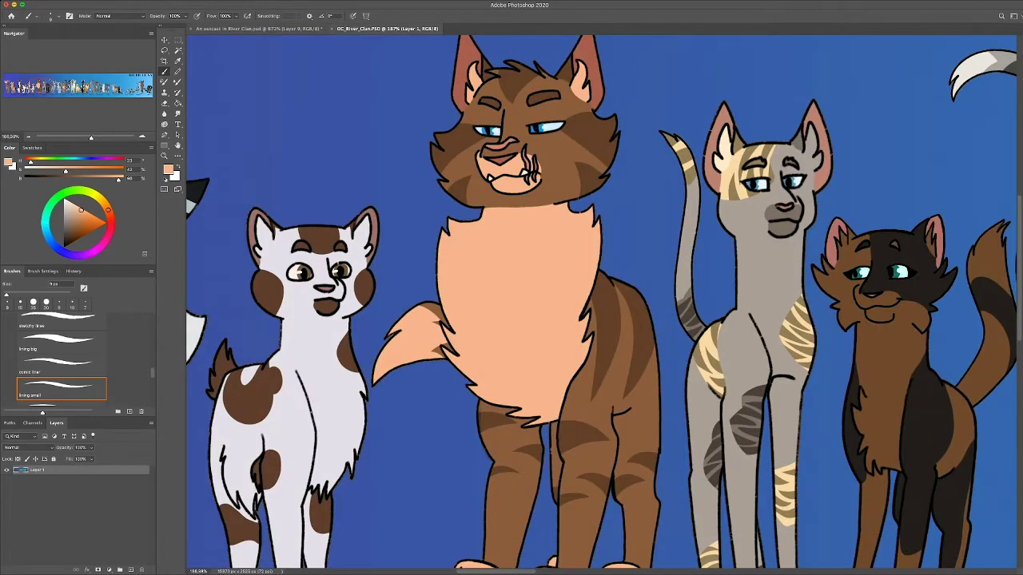
{"action": "key", "text": "ctrl+Tab"}
{"action": "left_click_drag", "start_coordinate": [534, 250], "coordinate": [583, 284]}
{"action": "left_click_drag", "start_coordinate": [528, 303], "coordinate": [567, 339]}
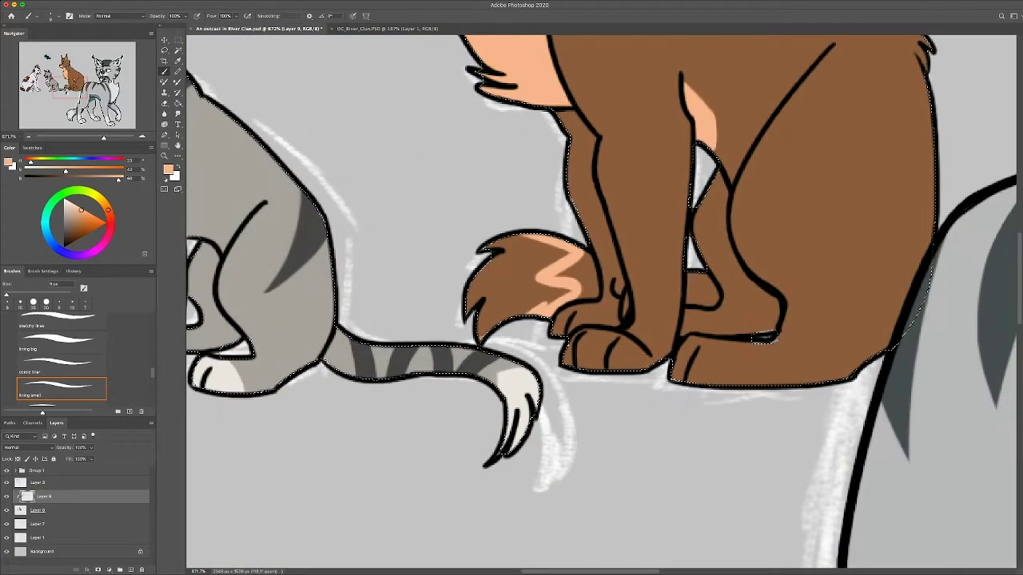
{"action": "left_click_drag", "start_coordinate": [479, 267], "coordinate": [504, 323]}
{"action": "mouse_move", "coordinate": [511, 257]}
{"action": "left_mouse_down"}
{"action": "mouse_move", "coordinate": [564, 292]}
{"action": "mouse_move", "coordinate": [567, 318]}
{"action": "mouse_move", "coordinate": [610, 330]}
{"action": "left_mouse_up"}
{"action": "left_click_drag", "start_coordinate": [581, 329], "coordinate": [631, 347]}
{"action": "left_click_drag", "start_coordinate": [693, 340], "coordinate": [736, 382]}
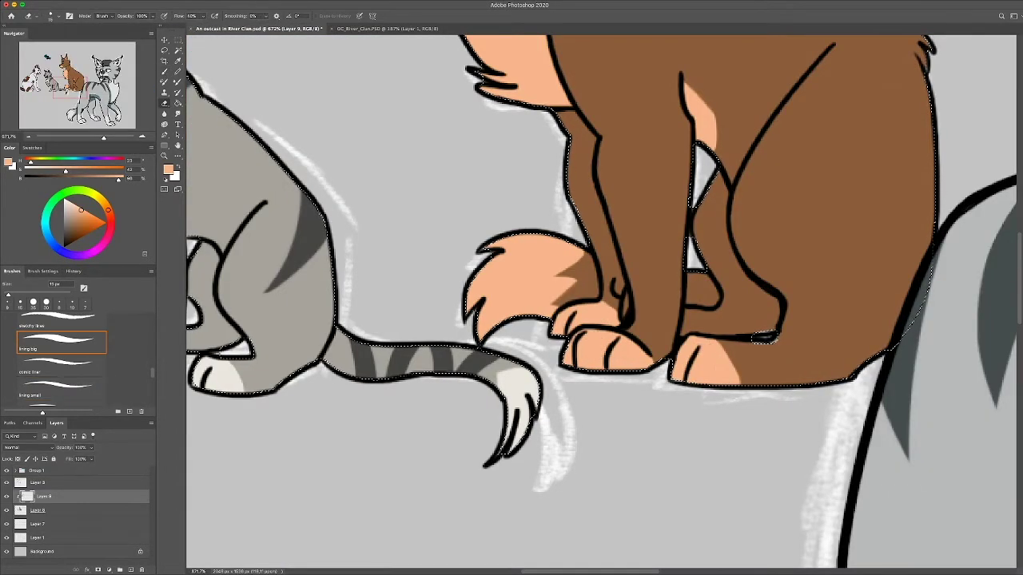
Sample dark brown from OC_River_Clan.PSD and paint the brown cat's marking behind the eye and its cheek stripe
{"action": "scroll", "coordinate": [599, 304], "scroll_direction": "up", "scroll_amount": 5}
{"action": "key", "text": "ctrl+Tab"}
{"action": "key", "text": "i"}
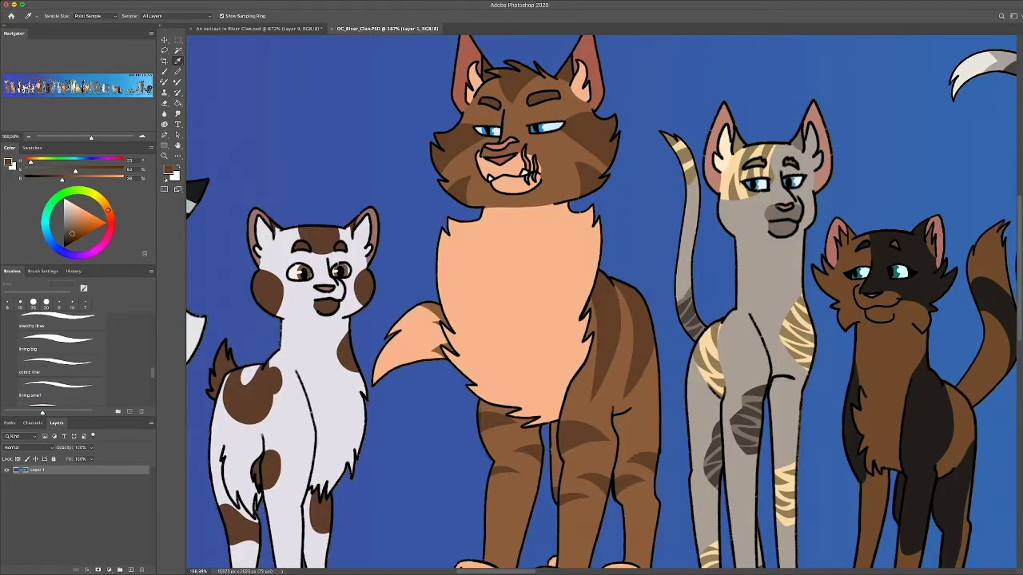
{"action": "key", "text": "ctrl+Tab"}
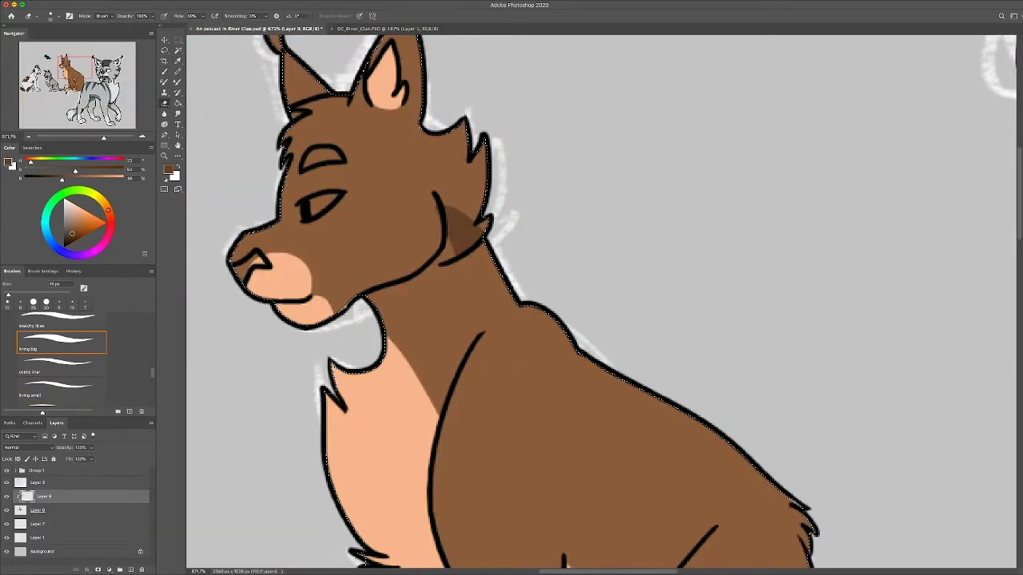
{"action": "left_click_drag", "start_coordinate": [416, 177], "coordinate": [466, 144]}
{"action": "left_click_drag", "start_coordinate": [346, 172], "coordinate": [470, 128]}
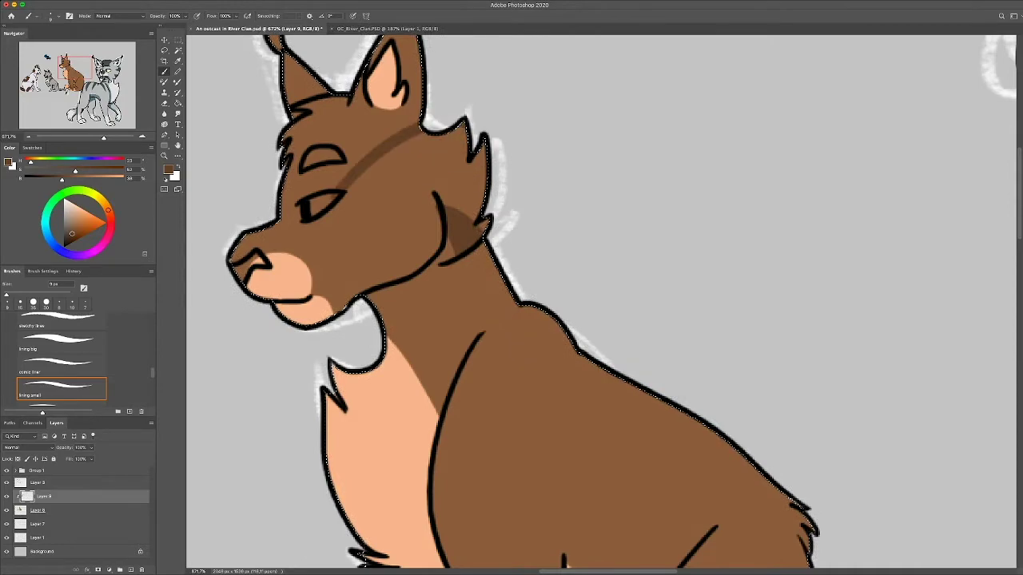
{"action": "left_click_drag", "start_coordinate": [350, 192], "coordinate": [481, 177]}
{"action": "key", "text": "ctrl+z"}
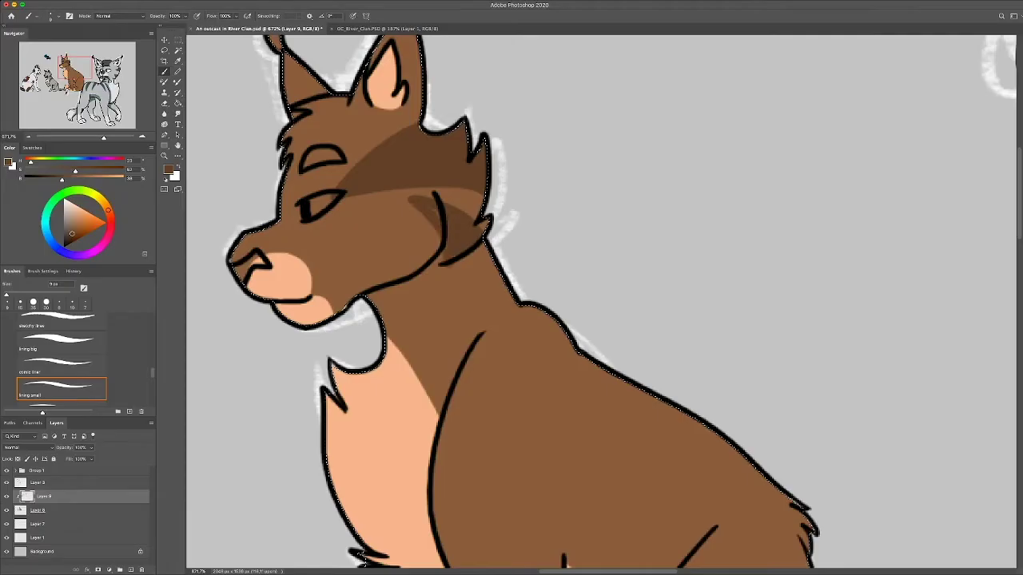
{"action": "key", "text": "e"}
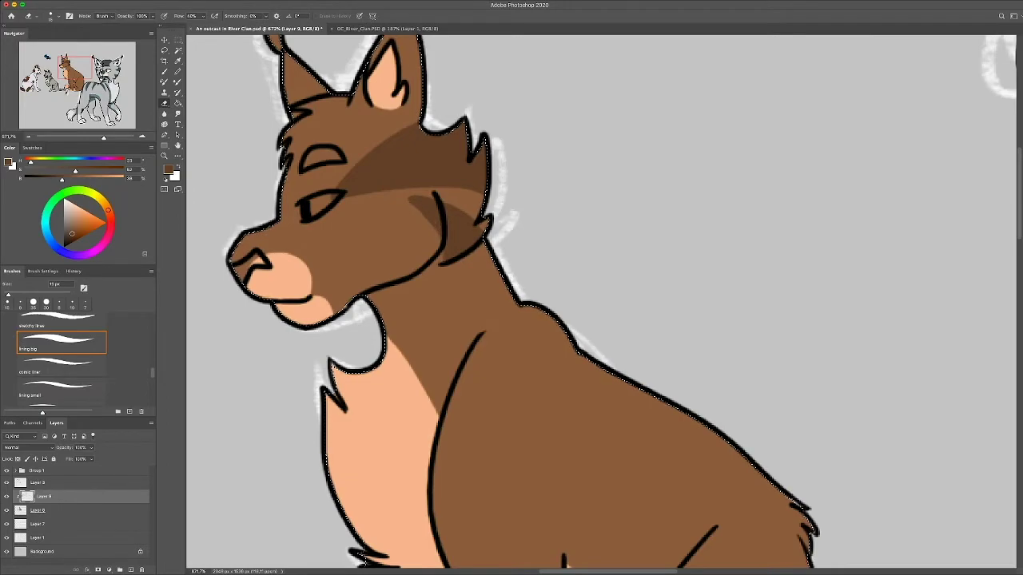
Paint the brown cat's forehead marking, far ear and both ear tufts dark brown, checking against the reference
{"action": "key", "text": "b"}
{"action": "key", "text": "ctrl+Tab"}
{"action": "key", "text": "ctrl+Tab"}
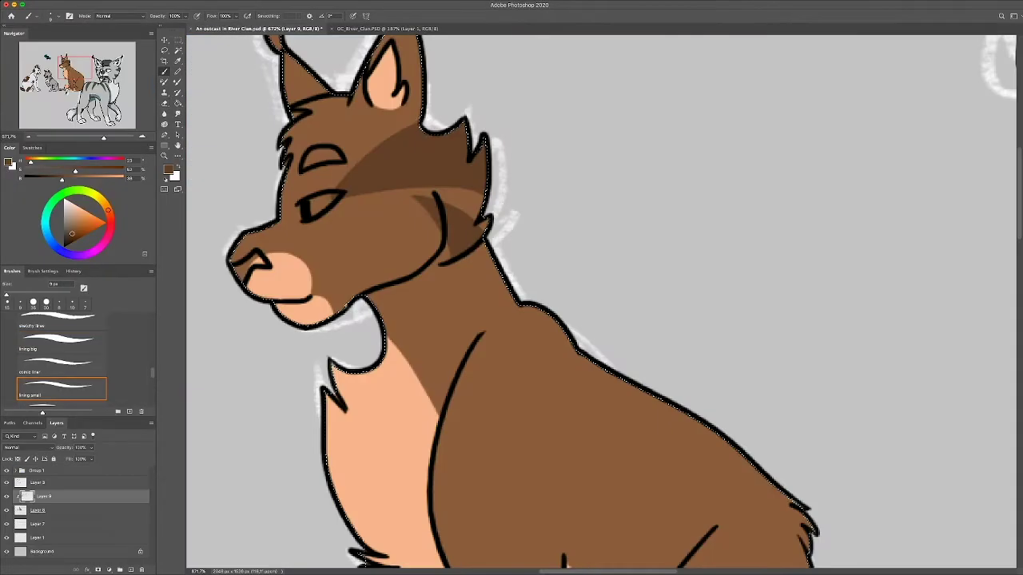
{"action": "scroll", "coordinate": [599, 303], "scroll_direction": "up", "scroll_amount": 3}
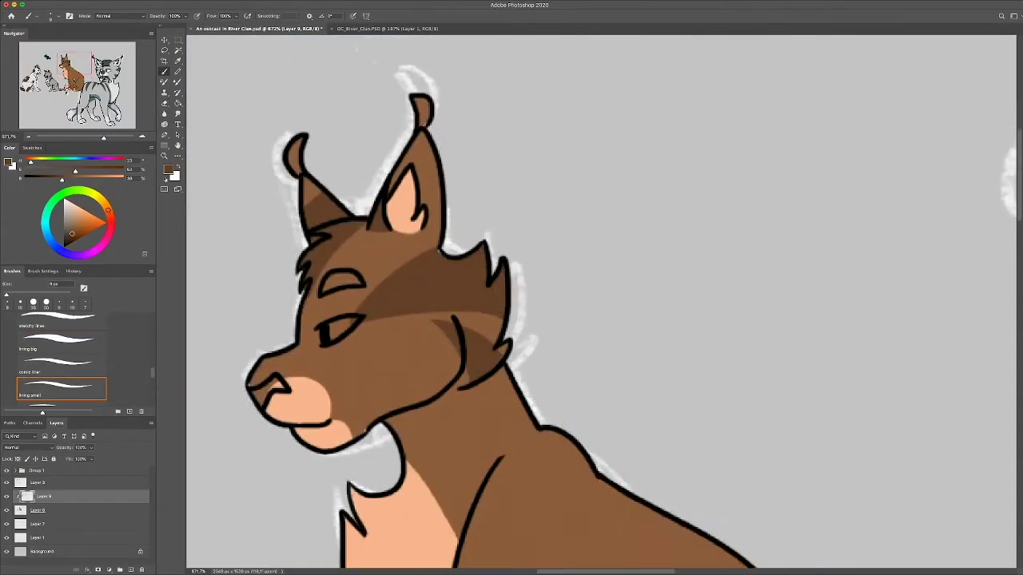
{"action": "key", "text": "ctrl+Tab"}
{"action": "key", "text": "ctrl+Tab"}
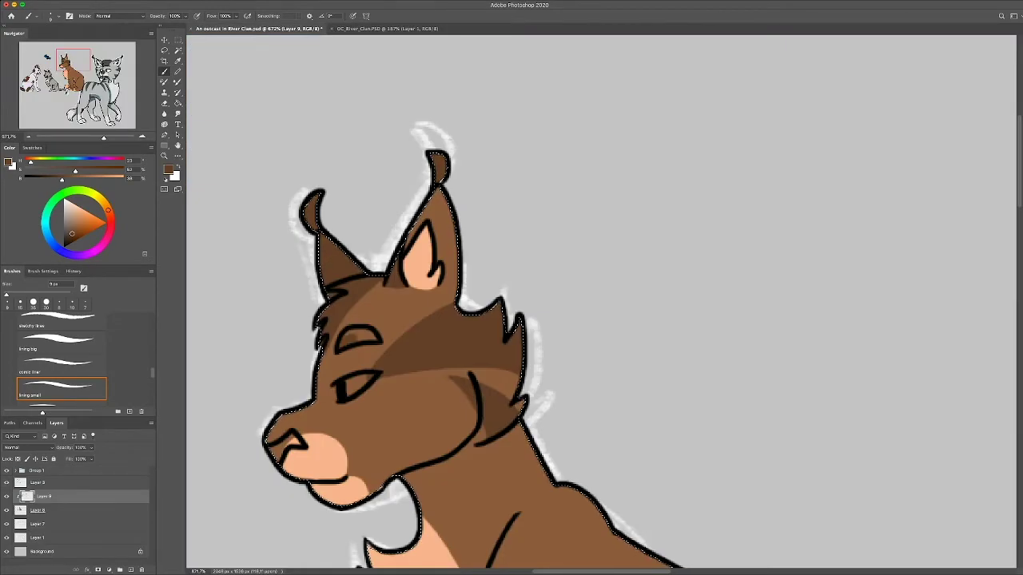
Paint dark brown stripes across the brown cat's shoulder and front legs, and taper their ends with the eraser
{"action": "key", "text": "ctrl+Tab"}
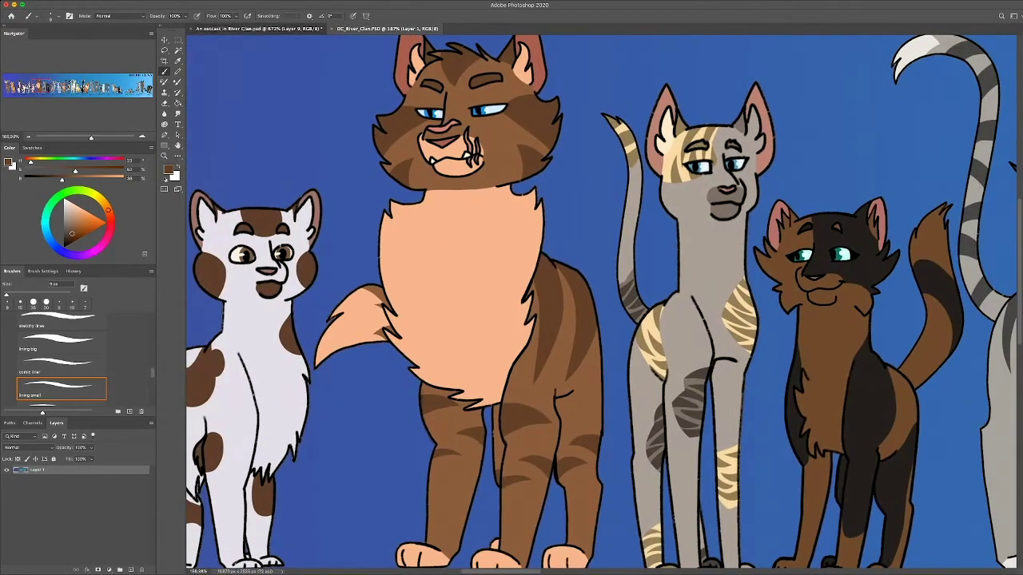
{"action": "key", "text": "ctrl+Tab"}
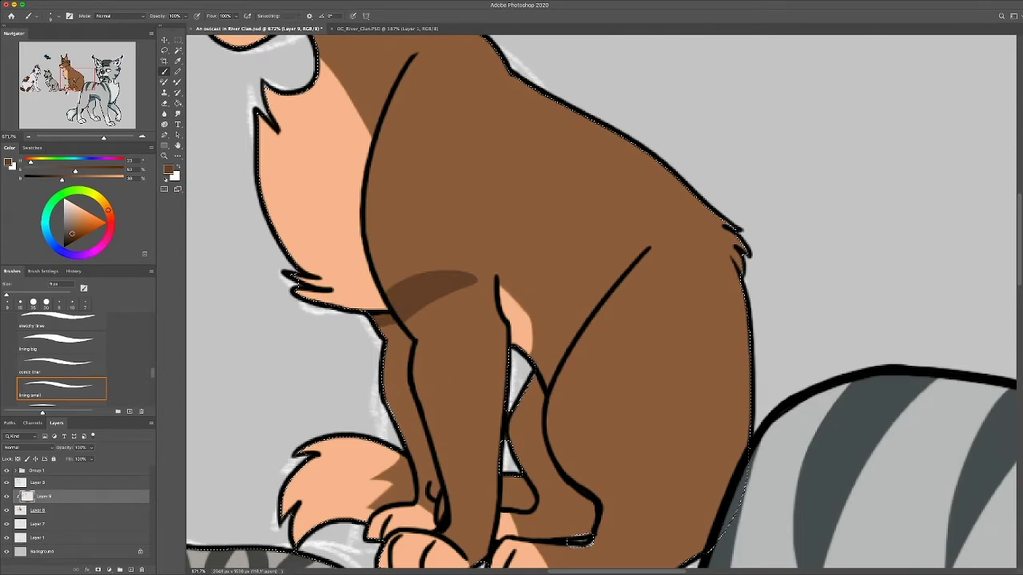
{"action": "left_click_drag", "start_coordinate": [440, 357], "coordinate": [505, 345]}
{"action": "left_click_drag", "start_coordinate": [419, 412], "coordinate": [470, 390]}
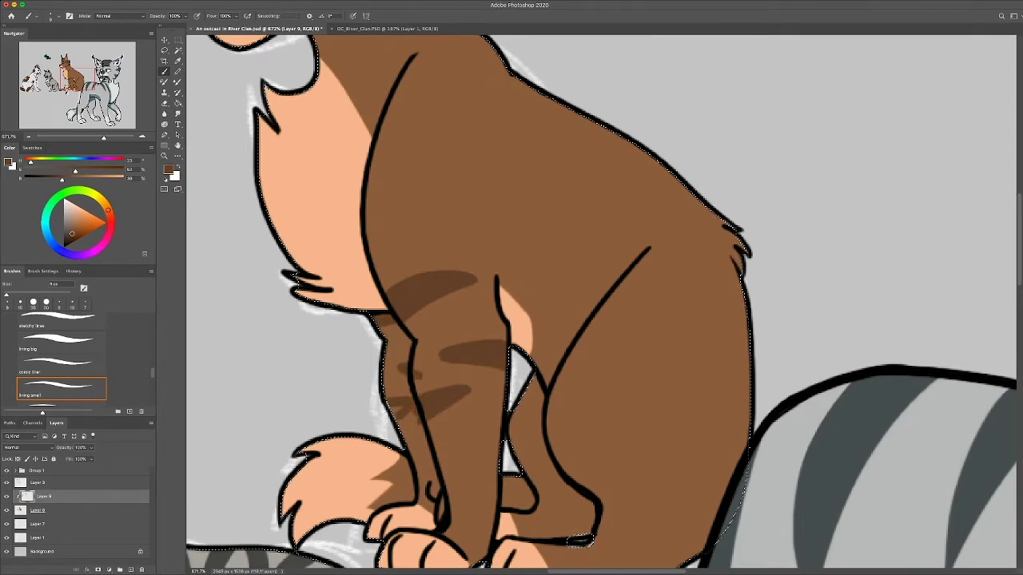
{"action": "key", "text": "e"}
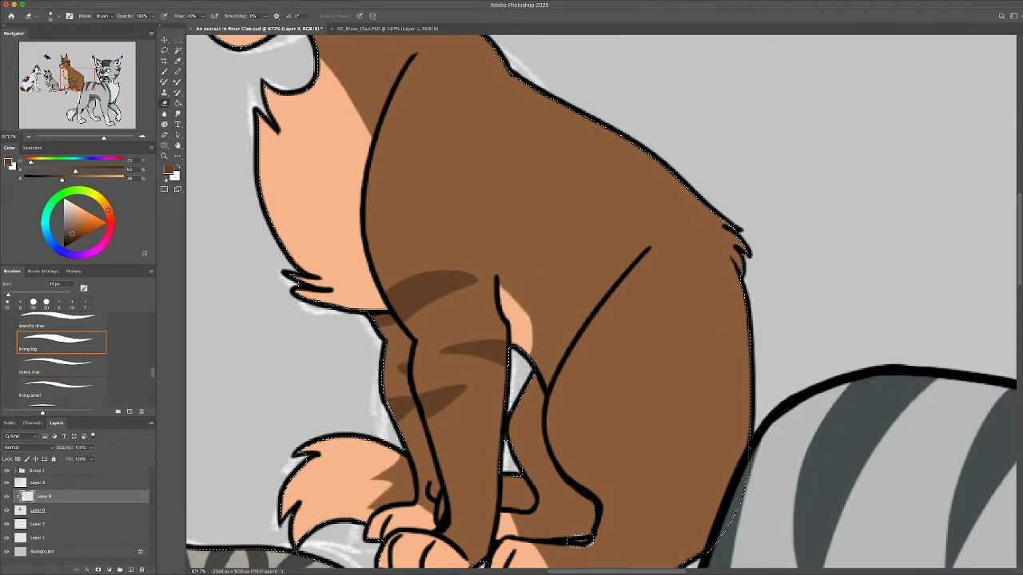
{"action": "key", "text": "b"}
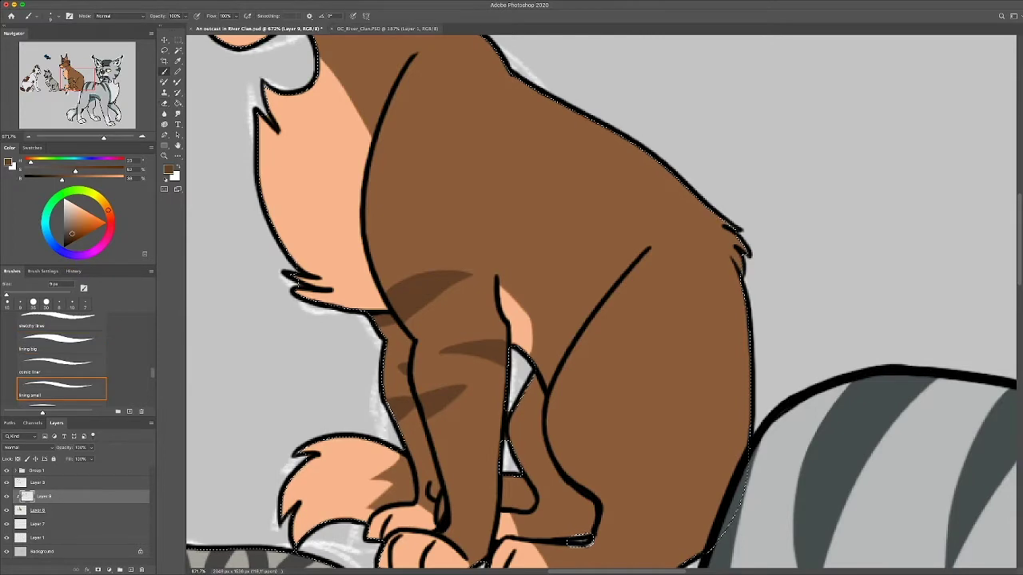
Fill the brown cat's neck with peach sampled from its chest, and pick up the stripes' dark brown for the brush
{"action": "scroll", "coordinate": [599, 304], "scroll_direction": "up", "scroll_amount": 5}
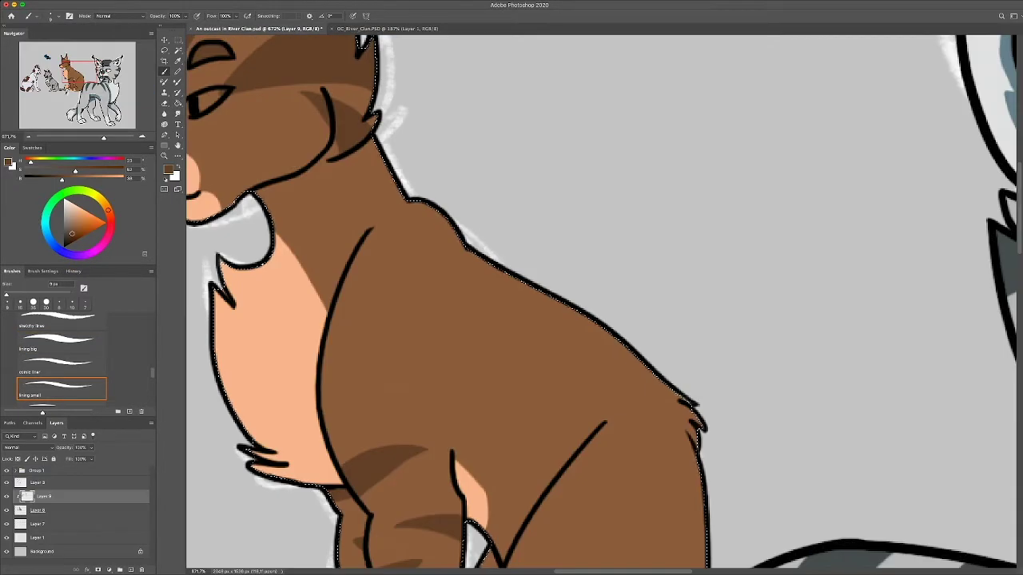
{"action": "left_click", "coordinate": [280, 335], "text": "alt"}
{"action": "left_click_drag", "start_coordinate": [361, 217], "coordinate": [326, 278]}
{"action": "left_click_drag", "start_coordinate": [391, 159], "coordinate": [335, 228]}
{"action": "left_click_drag", "start_coordinate": [323, 163], "coordinate": [286, 192]}
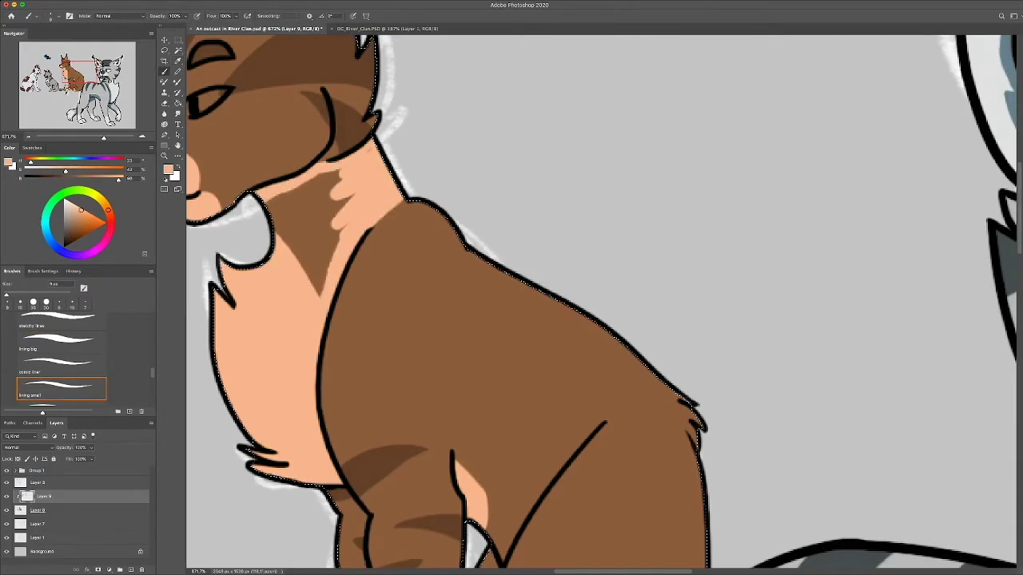
{"action": "left_click_drag", "start_coordinate": [351, 178], "coordinate": [291, 240]}
{"action": "left_click", "coordinate": [375, 459], "text": "alt"}
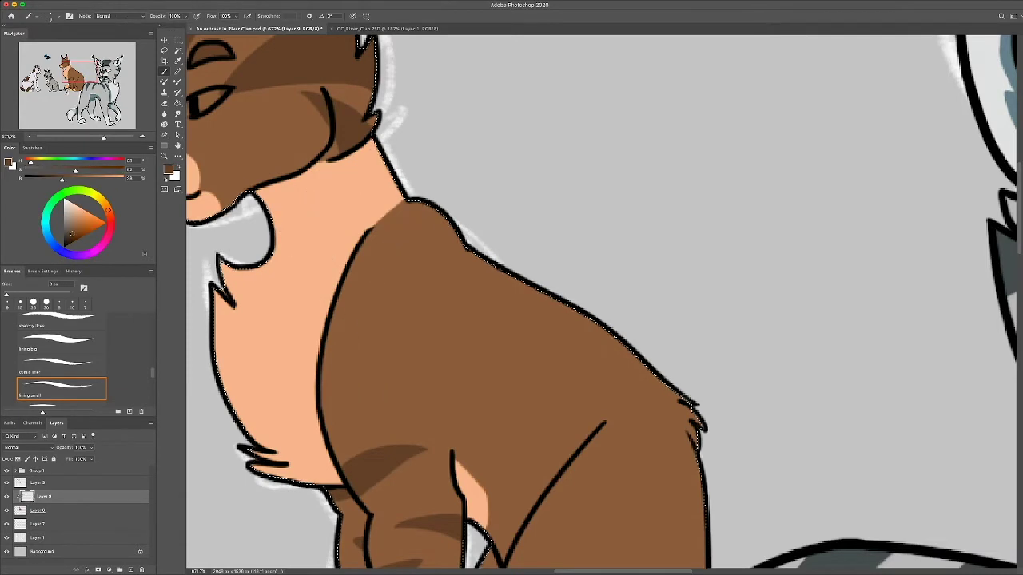
Paint two broad dark brown stripes down the brown cat's shoulder and mid-back, and taper their ends with the eraser
{"action": "left_click_drag", "start_coordinate": [408, 209], "coordinate": [342, 400]}
{"action": "left_click_drag", "start_coordinate": [452, 244], "coordinate": [361, 359]}
{"action": "key", "text": "e"}
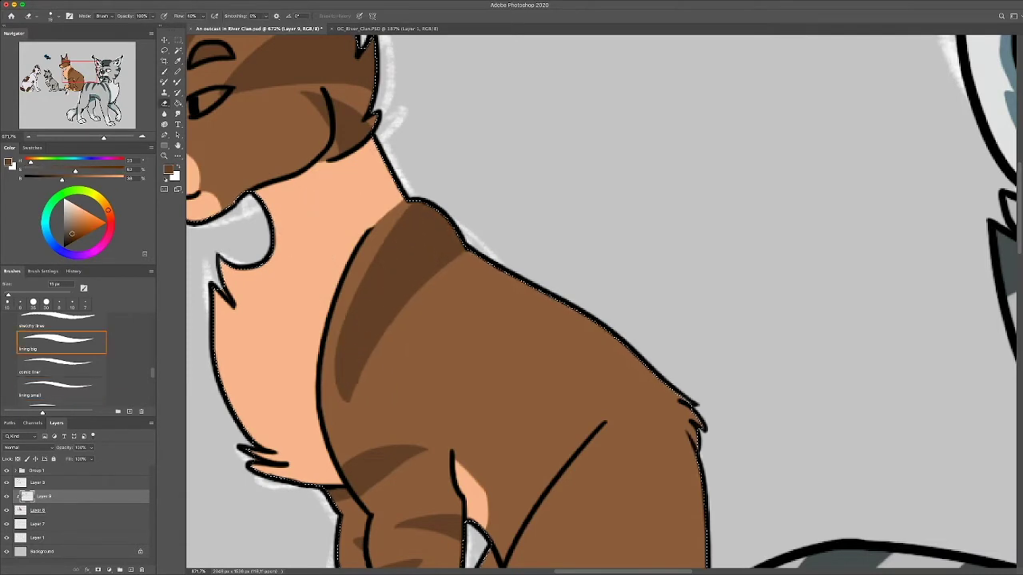
{"action": "key", "text": "b"}
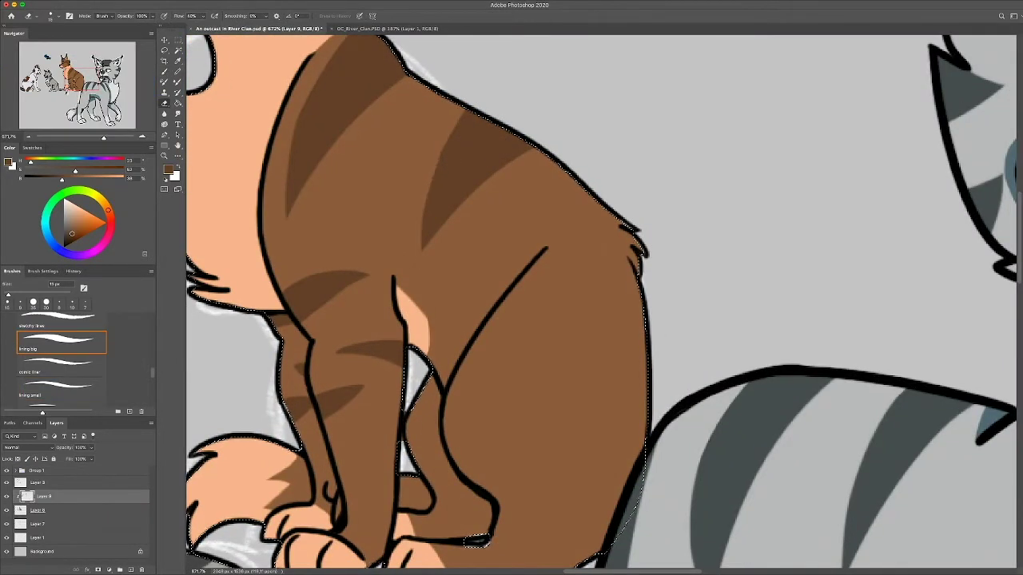
Paint tapered dark brown stripes across the brown cat's haunch and hind legs, and check the markings against OC_River_Clan.PSD
{"action": "scroll", "coordinate": [603, 304], "scroll_direction": "down", "scroll_amount": 5}
{"action": "left_click_drag", "start_coordinate": [694, 164], "coordinate": [572, 232]}
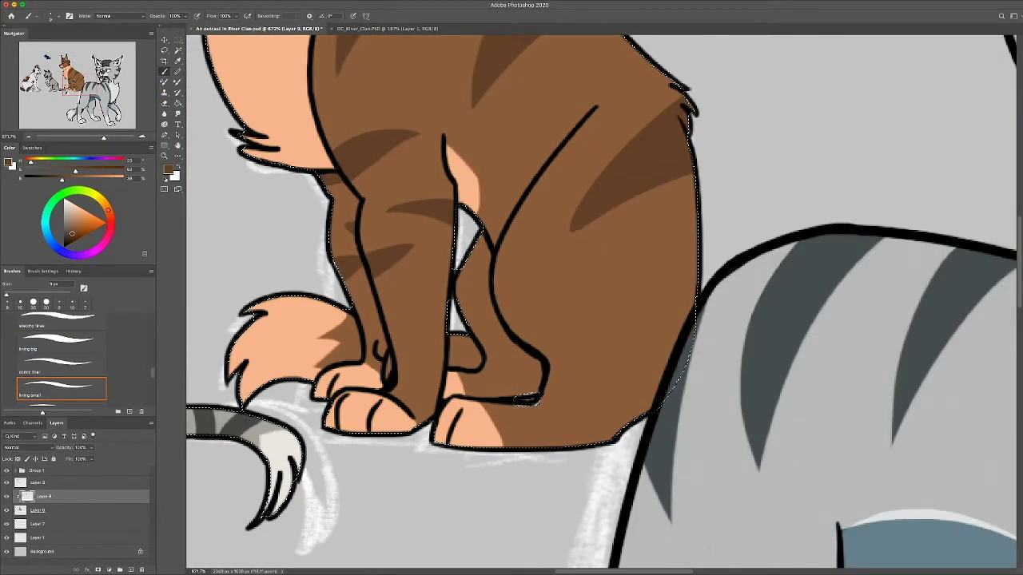
{"action": "scroll", "coordinate": [602, 302], "scroll_direction": "up", "scroll_amount": 3}
{"action": "scroll", "coordinate": [602, 302], "scroll_direction": "down", "scroll_amount": 5}
{"action": "left_click_drag", "start_coordinate": [595, 300], "coordinate": [517, 324]}
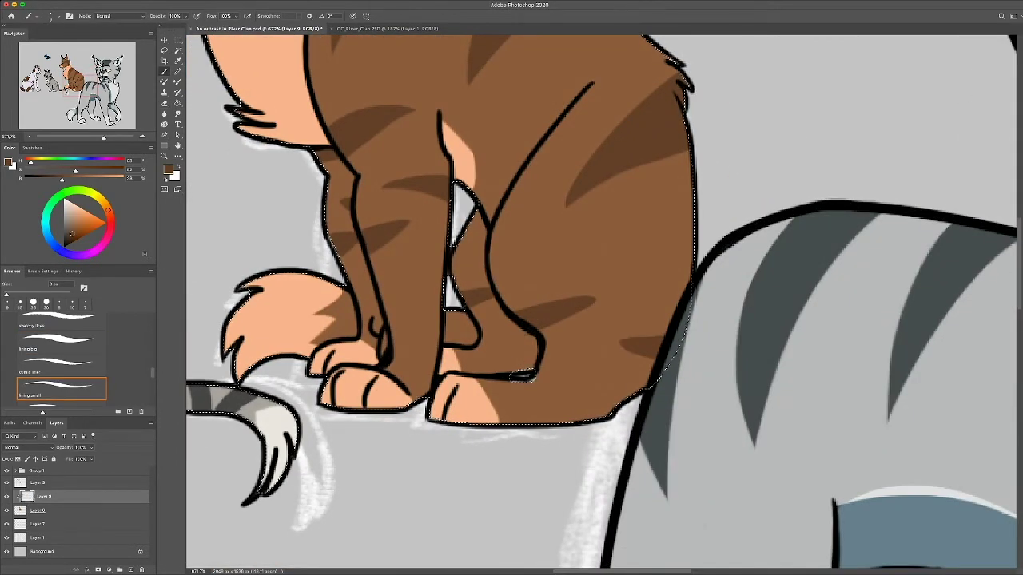
{"action": "key", "text": "e"}
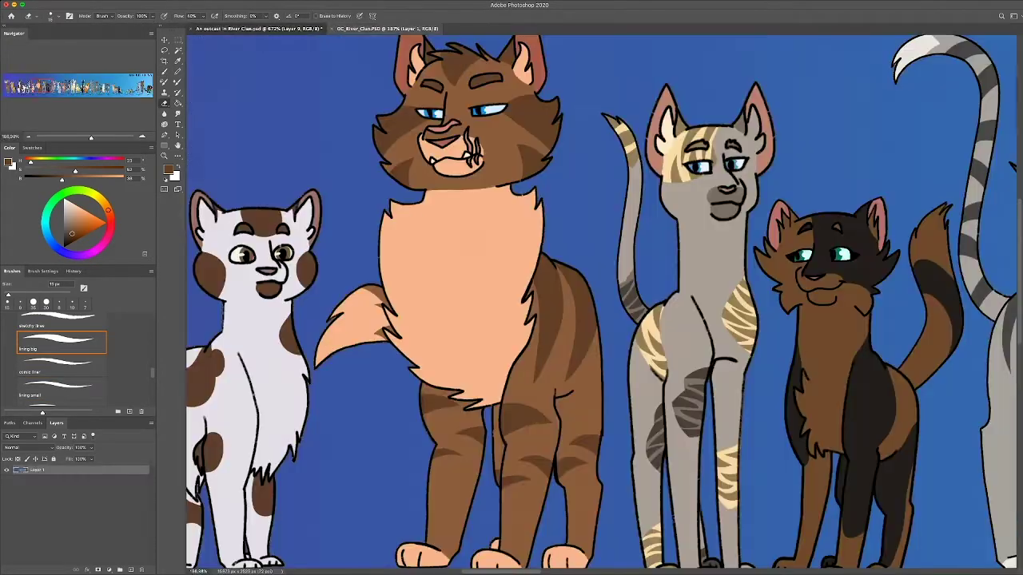
Colour the brown cat's nose and the outer area of its near ear reddish brown
{"action": "key", "text": "b"}
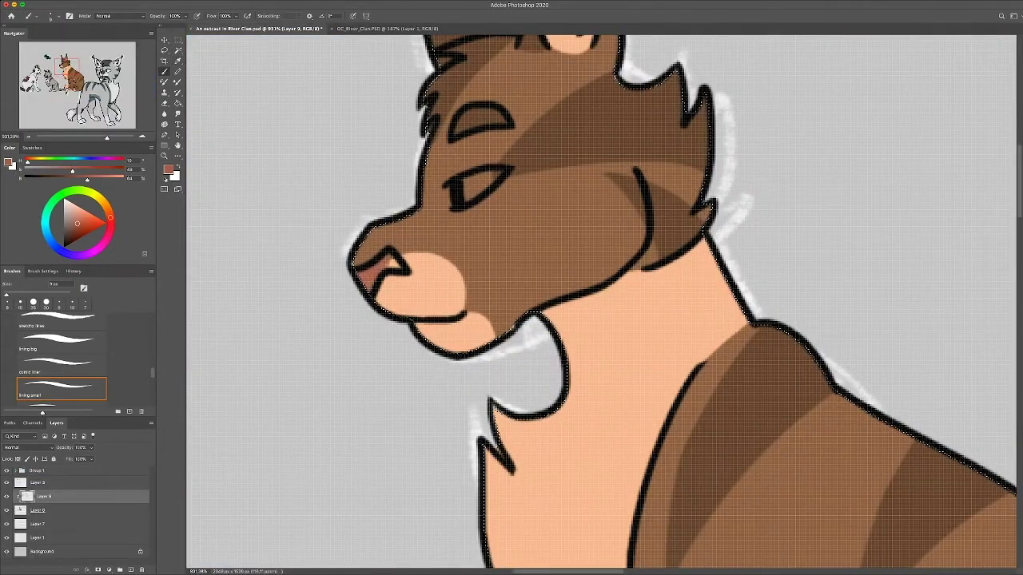
{"action": "scroll", "coordinate": [599, 304], "scroll_direction": "up", "scroll_amount": 5}
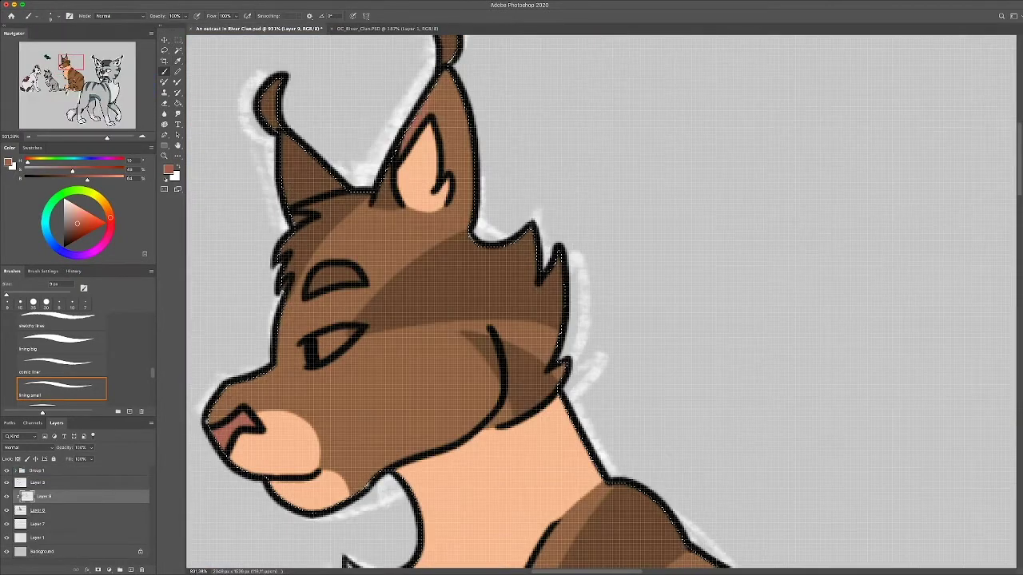
{"action": "key", "text": "z"}
{"action": "left_click_drag", "start_coordinate": [457, 94], "coordinate": [431, 94]}
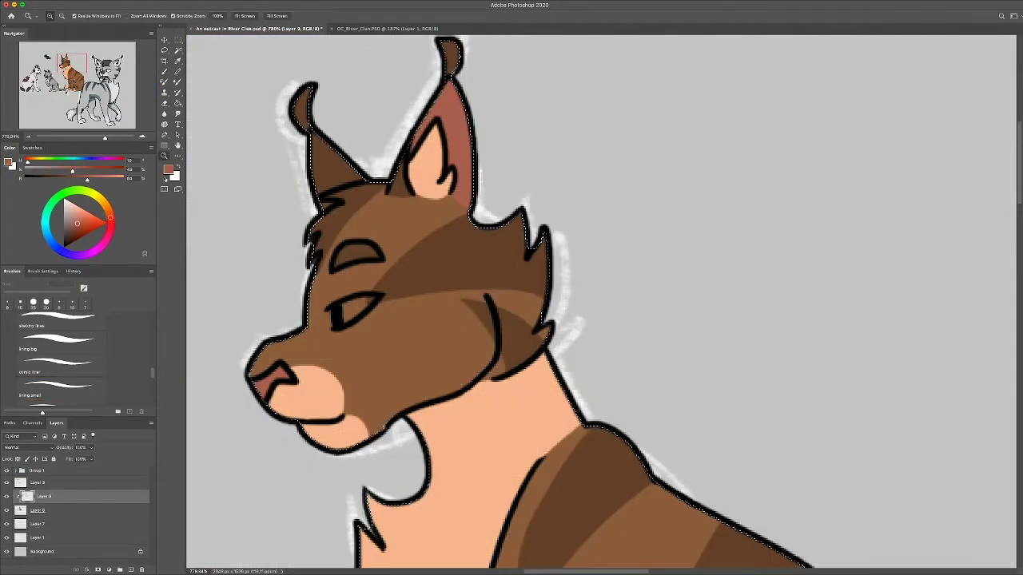
Draw jagged scar outlines in black over the brown cat's mouth on the line-art layer, and colour its eye blue
{"action": "key", "text": "alt+bracketright"}
{"action": "key", "text": "d"}
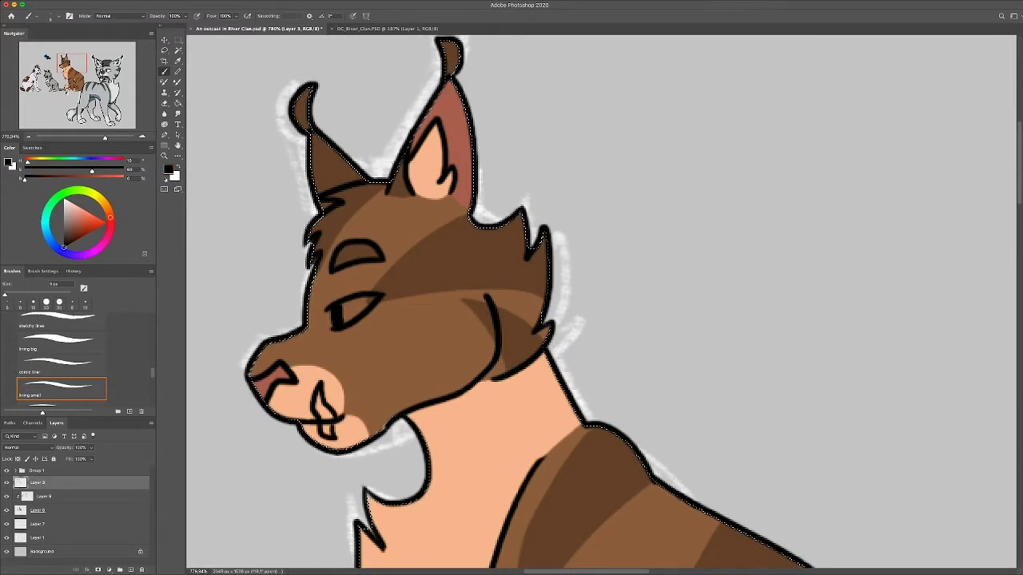
{"action": "key", "text": "ctrl+z"}
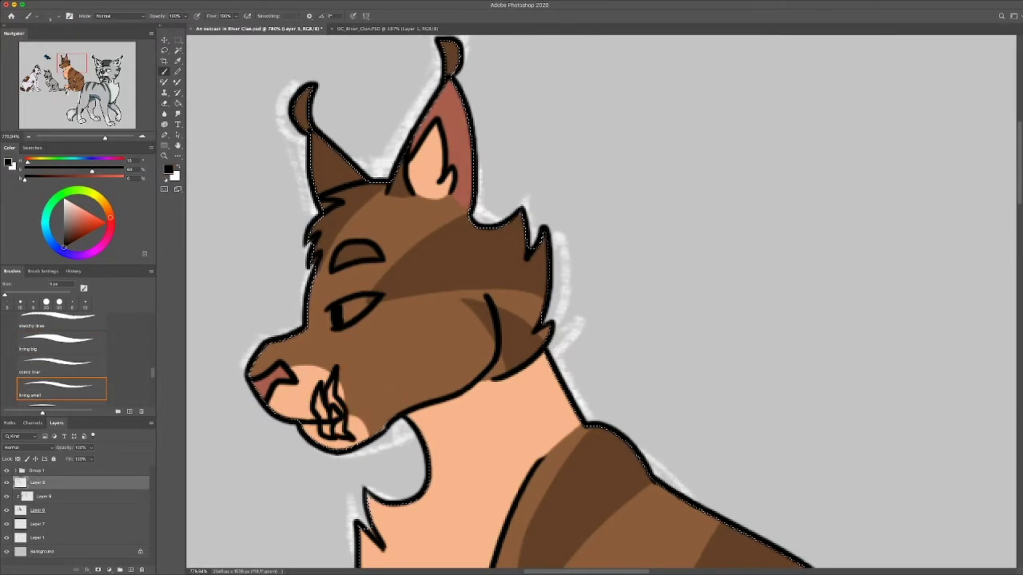
{"action": "key", "text": "alt+bracketleft"}
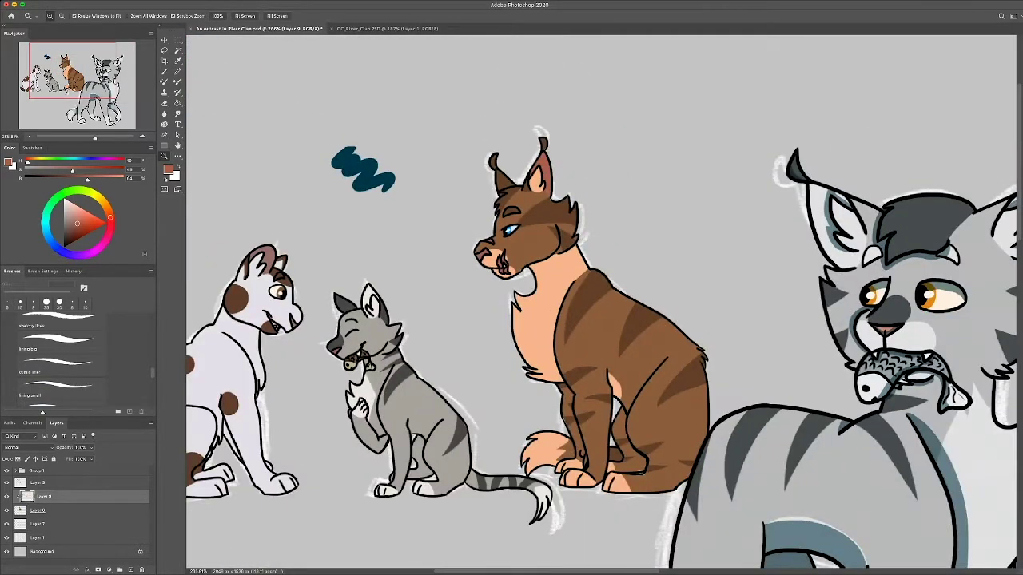
On the base colour layer, sample the grey cat's fur colour and the brown cat's fur colour for the brush
{"action": "key", "text": "i"}
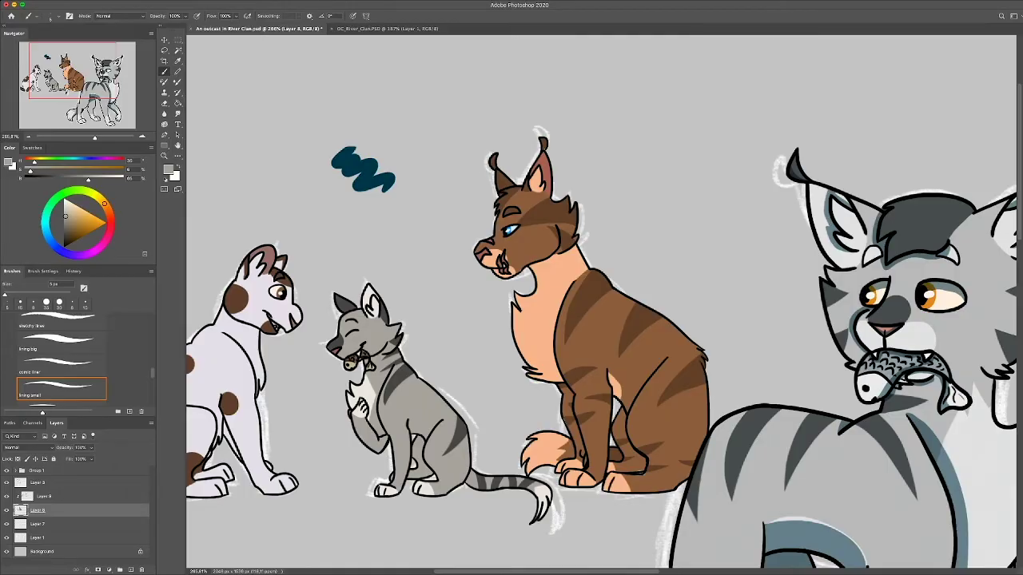
{"action": "key", "text": "i"}
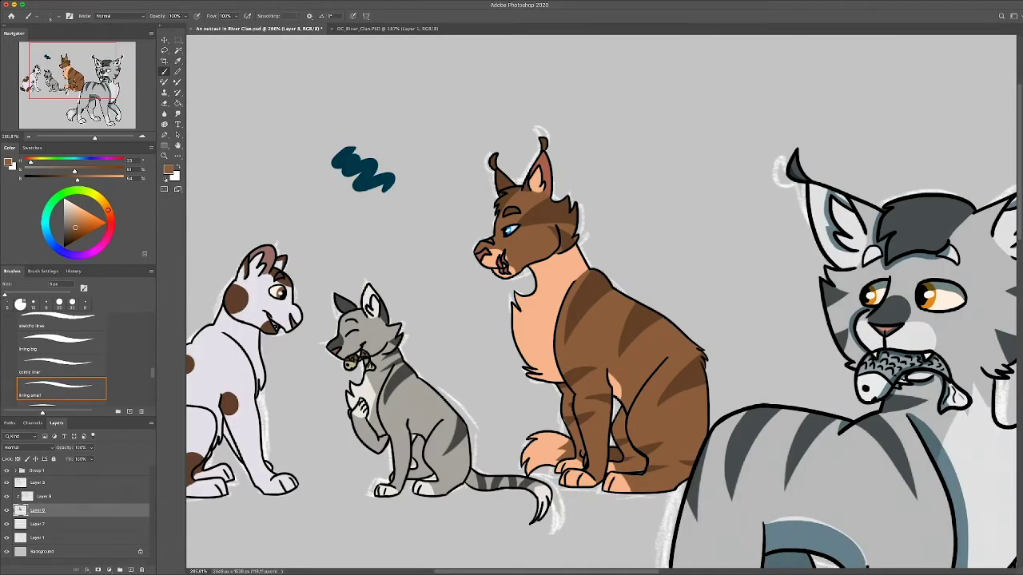
{"action": "key", "text": "ctrl+minus"}
{"action": "key", "text": "ctrl+plus"}
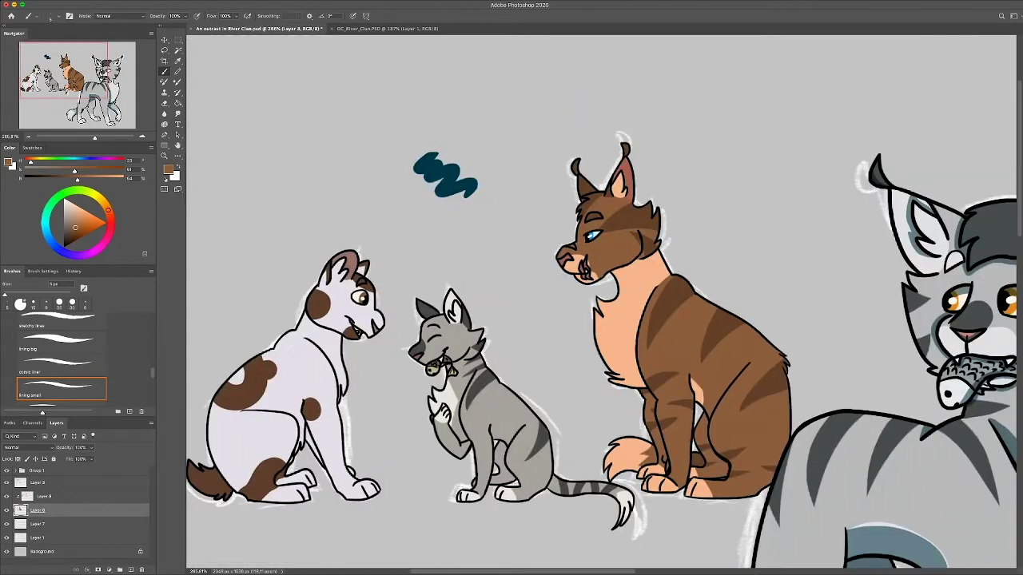
Select the background cats' silhouettes, add a new layer, and set the small lining brush to the dark teal scribble's colour
{"action": "key", "text": "w"}
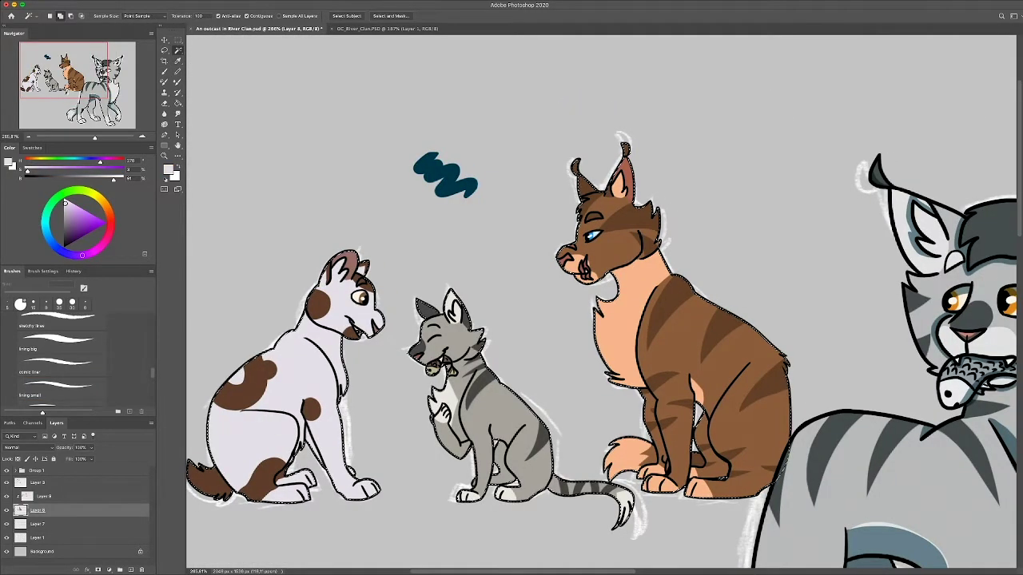
{"action": "key", "text": "ctrl+shift+alt+n"}
{"action": "key", "text": "b"}
{"action": "left_click", "coordinate": [445, 174], "text": "alt"}
{"action": "left_click", "coordinate": [62, 389]}
{"action": "key", "text": "ctrl+plus"}
{"action": "key", "text": "ctrl+plus"}
Paint dark teal shadows under the white cat's jaw and in its mouth, nostril, upper eye and ears
{"action": "mouse_move", "coordinate": [250, 288]}
{"action": "left_mouse_down"}
{"action": "mouse_move", "coordinate": [356, 361]}
{"action": "mouse_move", "coordinate": [307, 323]}
{"action": "left_mouse_up"}
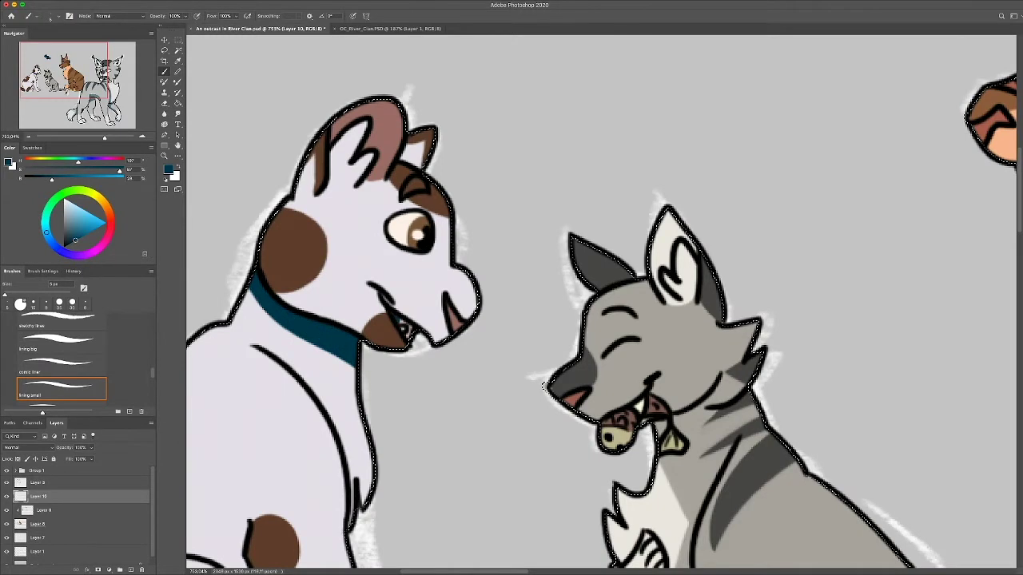
{"action": "mouse_move", "coordinate": [401, 321]}
{"action": "left_mouse_down"}
{"action": "mouse_move", "coordinate": [406, 336]}
{"action": "mouse_move", "coordinate": [458, 334]}
{"action": "left_mouse_up"}
{"action": "left_click_drag", "start_coordinate": [402, 217], "coordinate": [424, 227]}
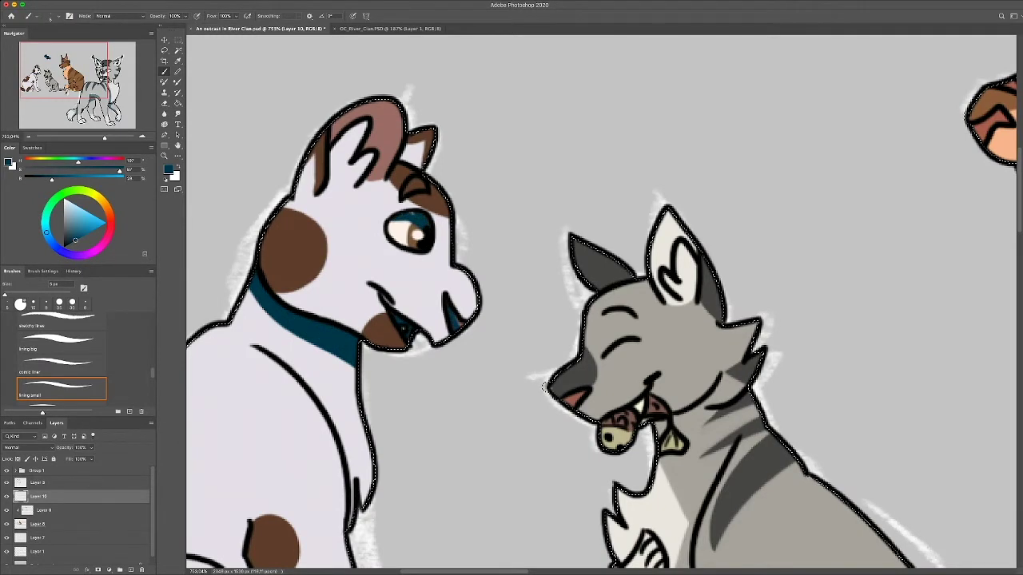
{"action": "left_click_drag", "start_coordinate": [408, 132], "coordinate": [422, 164]}
{"action": "left_click_drag", "start_coordinate": [336, 136], "coordinate": [400, 104]}
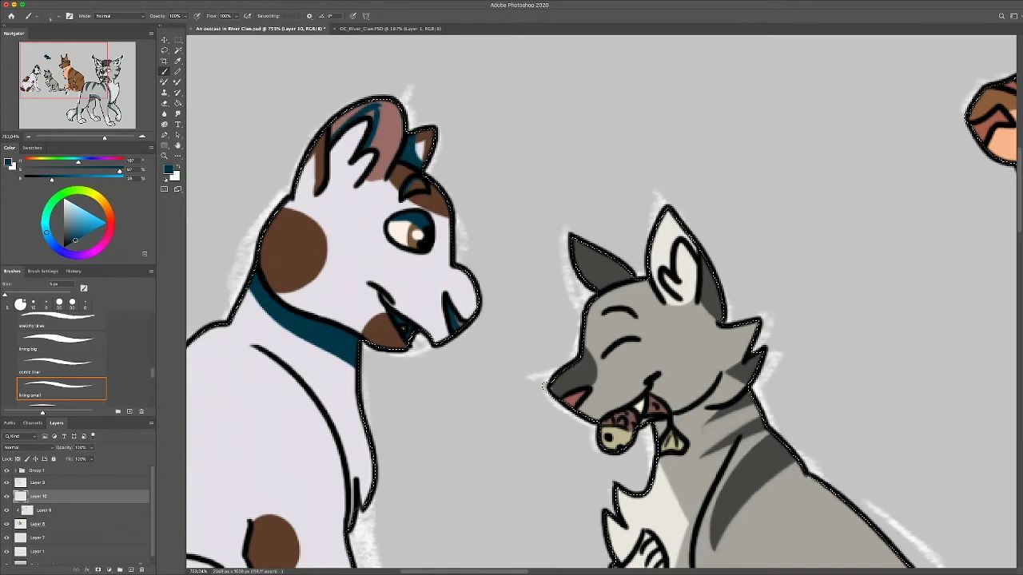
{"action": "key", "text": "e"}
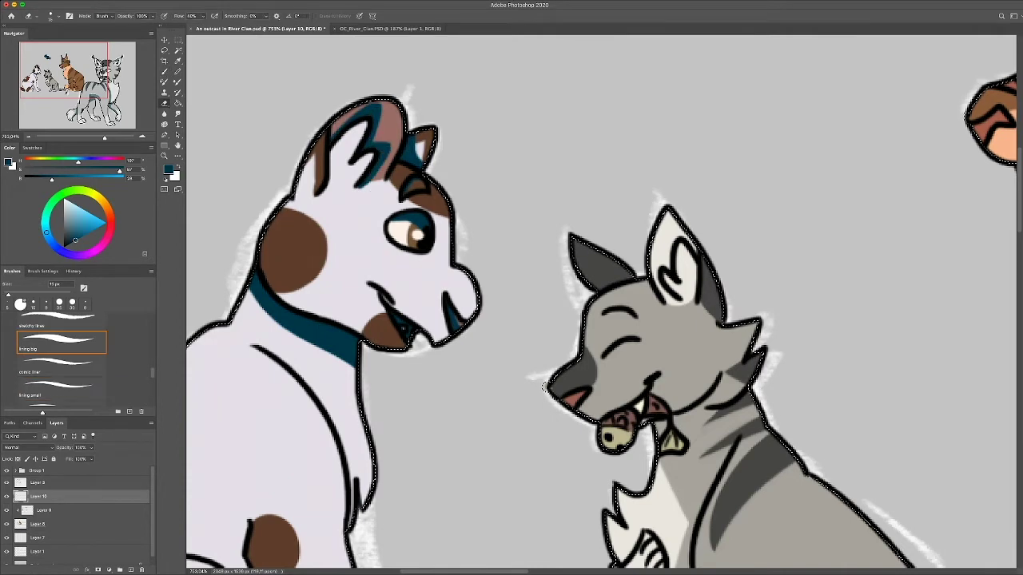
{"action": "key", "text": "b"}
Enlarge the brush to 20 px and paint a dark teal shadow along the white cat's shoulder line and chest
{"action": "scroll", "coordinate": [545, 388], "scroll_direction": "down", "scroll_amount": 5}
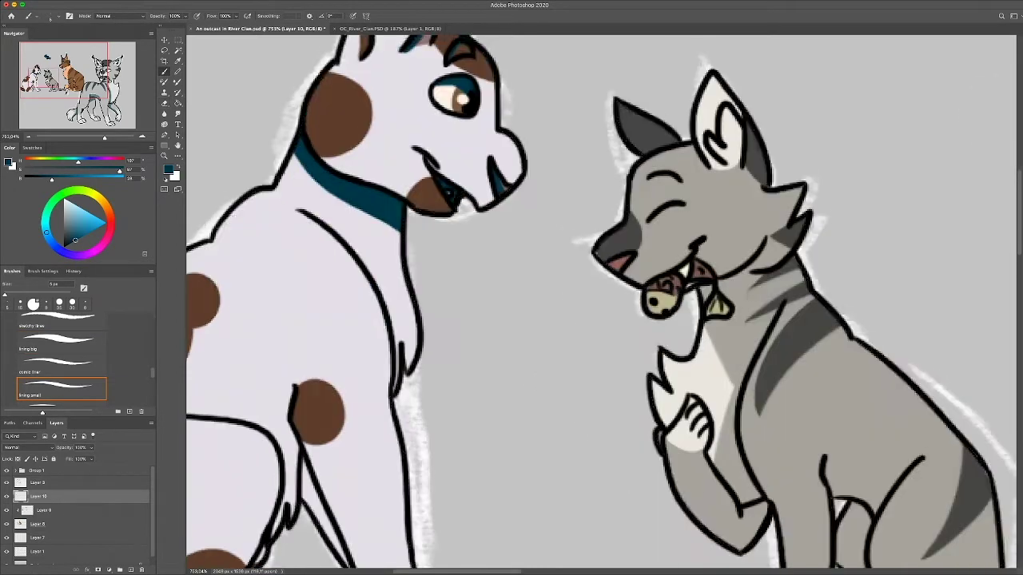
{"action": "left_click", "coordinate": [591, 244]}
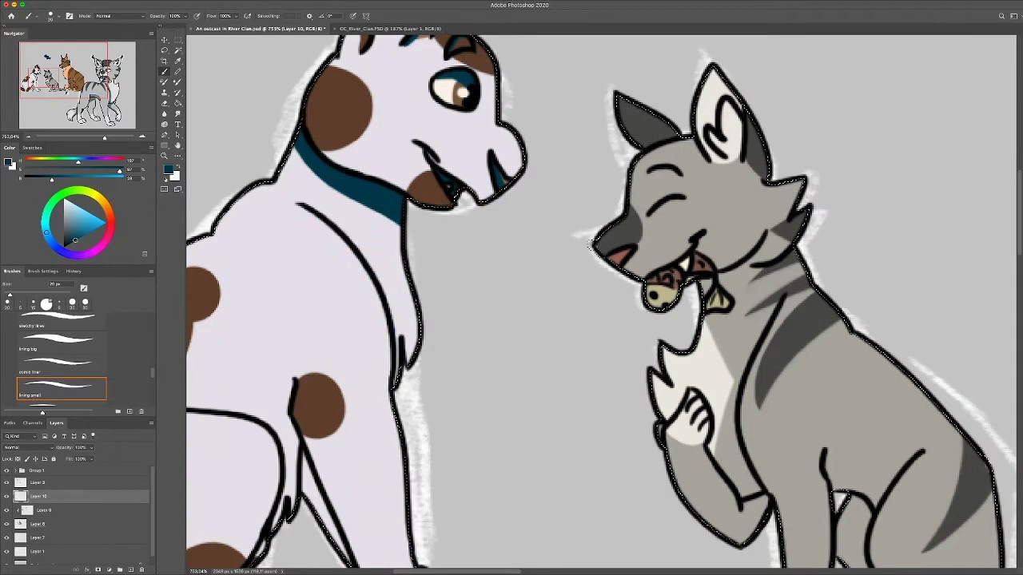
{"action": "key", "text": "e"}
{"action": "mouse_move", "coordinate": [300, 206]}
{"action": "left_mouse_down"}
{"action": "mouse_move", "coordinate": [415, 356]}
{"action": "mouse_move", "coordinate": [361, 264]}
{"action": "mouse_move", "coordinate": [387, 321]}
{"action": "left_mouse_up"}
{"action": "key", "text": "b"}
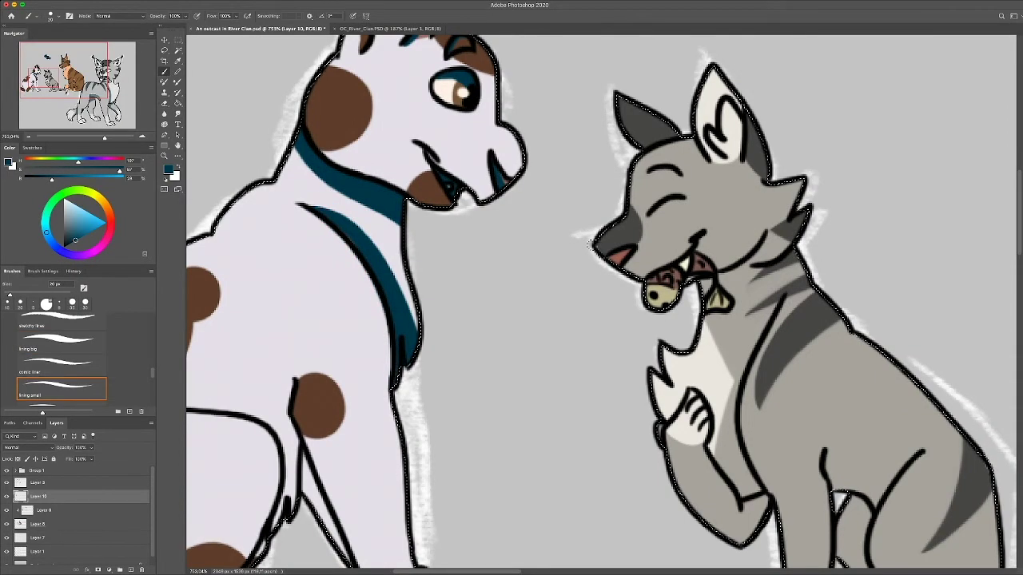
Shade the white cat's belly, far foreleg and far hind paw in dark teal, and erase the spill over the thigh
{"action": "scroll", "coordinate": [591, 244], "scroll_direction": "down", "scroll_amount": 5}
{"action": "scroll", "coordinate": [591, 243], "scroll_direction": "left", "scroll_amount": 5}
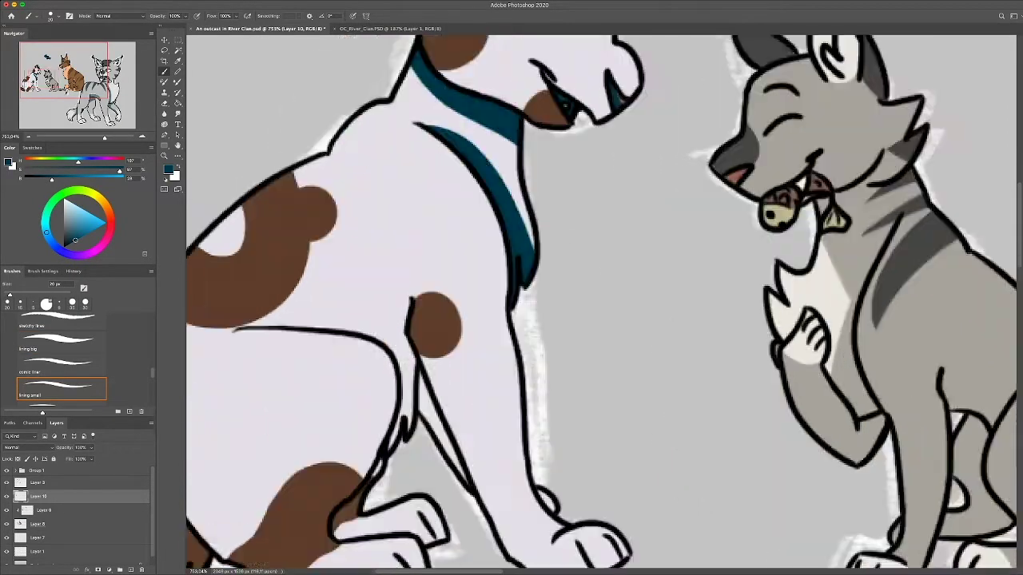
{"action": "left_click_drag", "start_coordinate": [334, 334], "coordinate": [437, 281]}
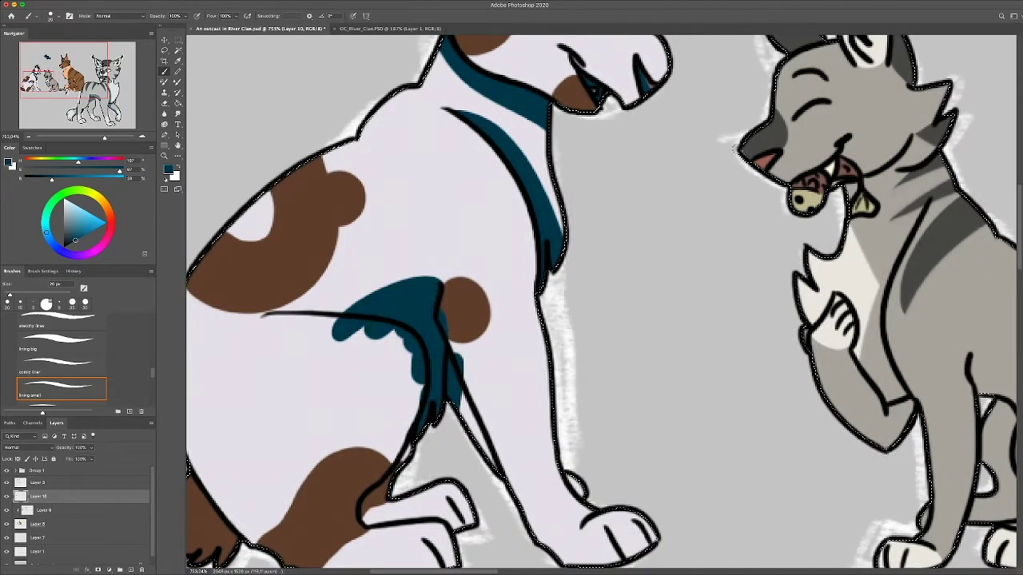
{"action": "mouse_move", "coordinate": [407, 412]}
{"action": "left_mouse_down"}
{"action": "mouse_move", "coordinate": [463, 523]}
{"action": "mouse_move", "coordinate": [360, 480]}
{"action": "mouse_move", "coordinate": [385, 496]}
{"action": "left_mouse_up"}
{"action": "key", "text": "e"}
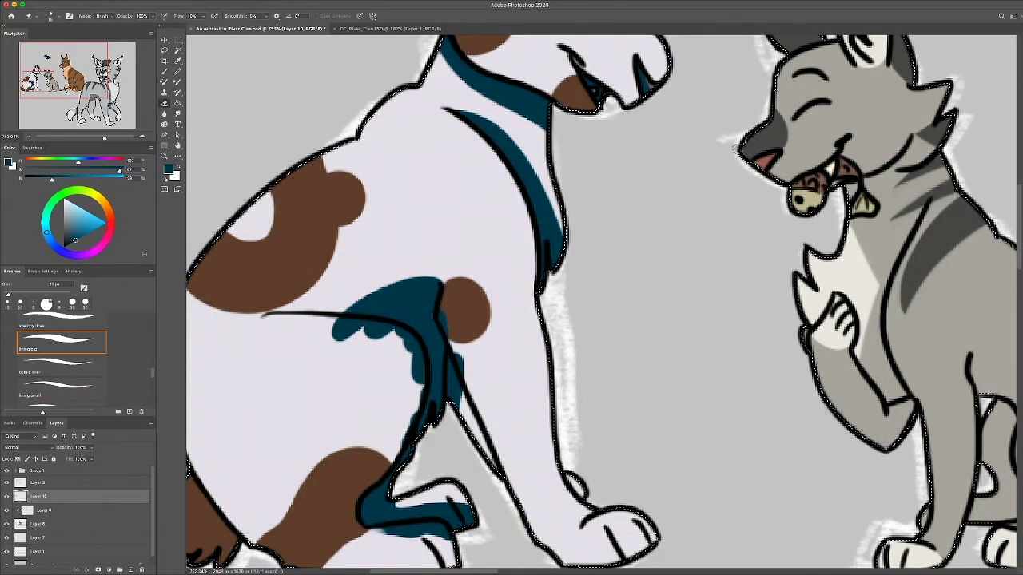
{"action": "left_click_drag", "start_coordinate": [334, 334], "coordinate": [360, 323]}
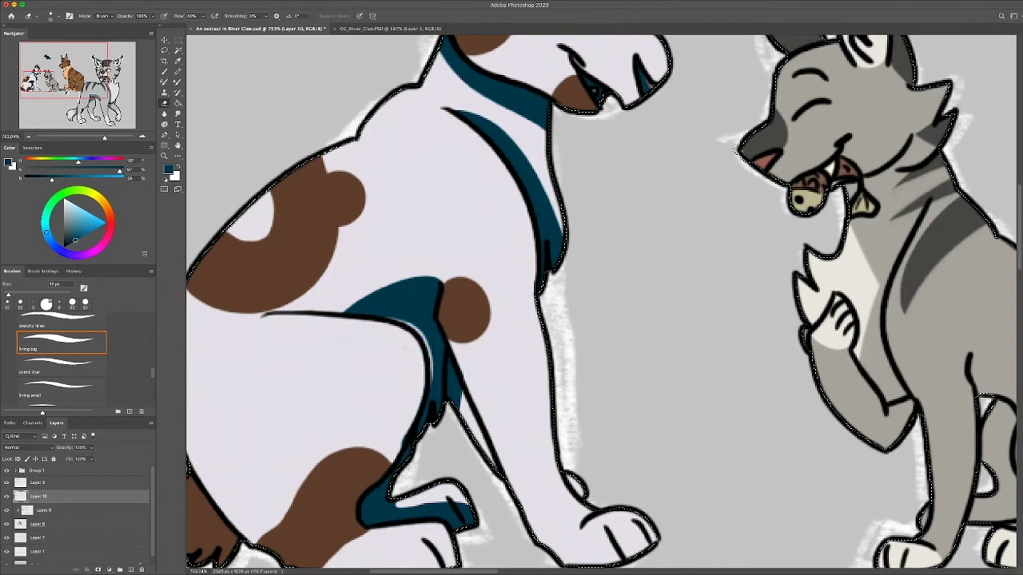
Paint a dark teal shadow across the base of the white cat's tail and clean its edge with the eraser
{"action": "key", "text": "b"}
{"action": "scroll", "coordinate": [599, 303], "scroll_direction": "down", "scroll_amount": 5}
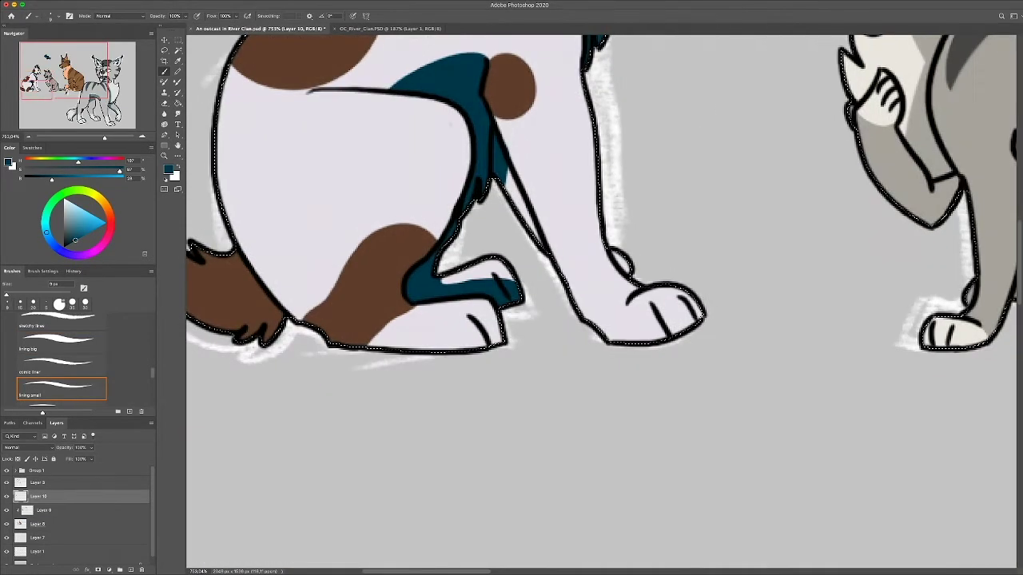
{"action": "scroll", "coordinate": [600, 304], "scroll_direction": "left", "scroll_amount": 5}
{"action": "left_click_drag", "start_coordinate": [374, 318], "coordinate": [404, 356]}
{"action": "left_click_drag", "start_coordinate": [420, 316], "coordinate": [436, 356]}
{"action": "key", "text": "e"}
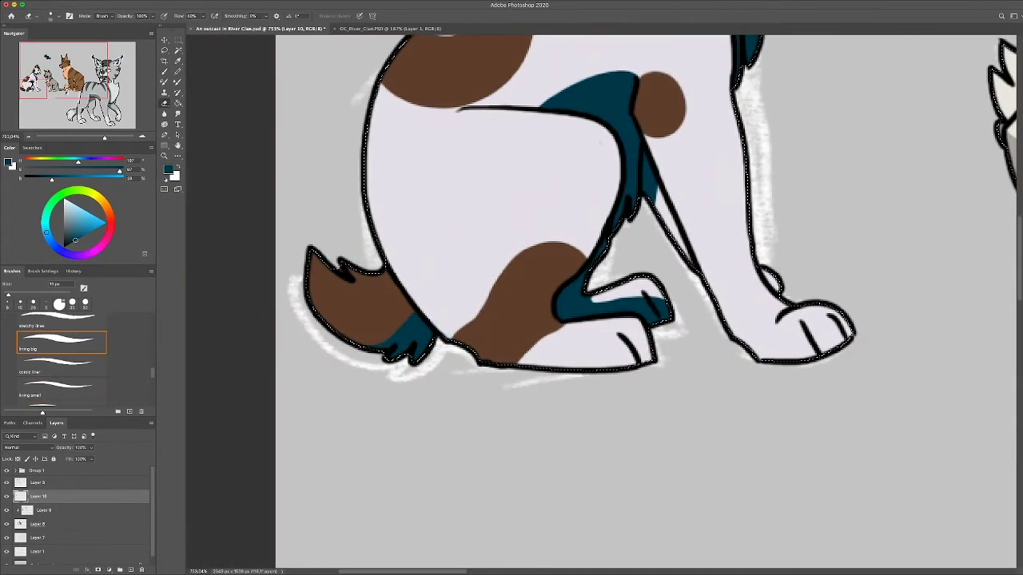
{"action": "key", "text": "b"}
Paint dark teal shadows on the small grey cat's far ear, nose, mouth, held fish and neck below the jaw
{"action": "scroll", "coordinate": [600, 303], "scroll_direction": "down", "scroll_amount": 5}
{"action": "scroll", "coordinate": [446, 318], "scroll_direction": "up", "scroll_amount": 6}
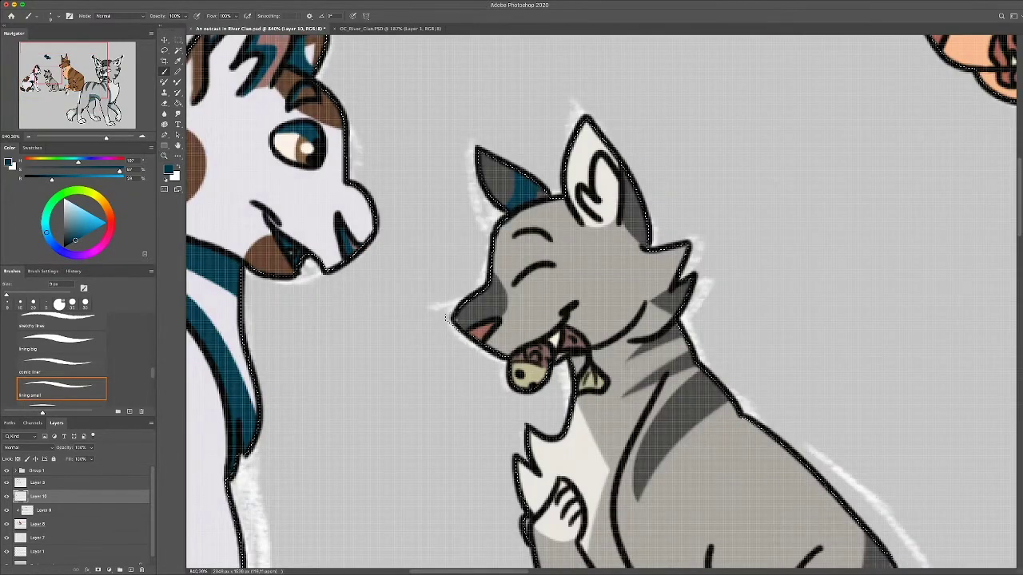
{"action": "key", "text": "e"}
{"action": "key", "text": "b"}
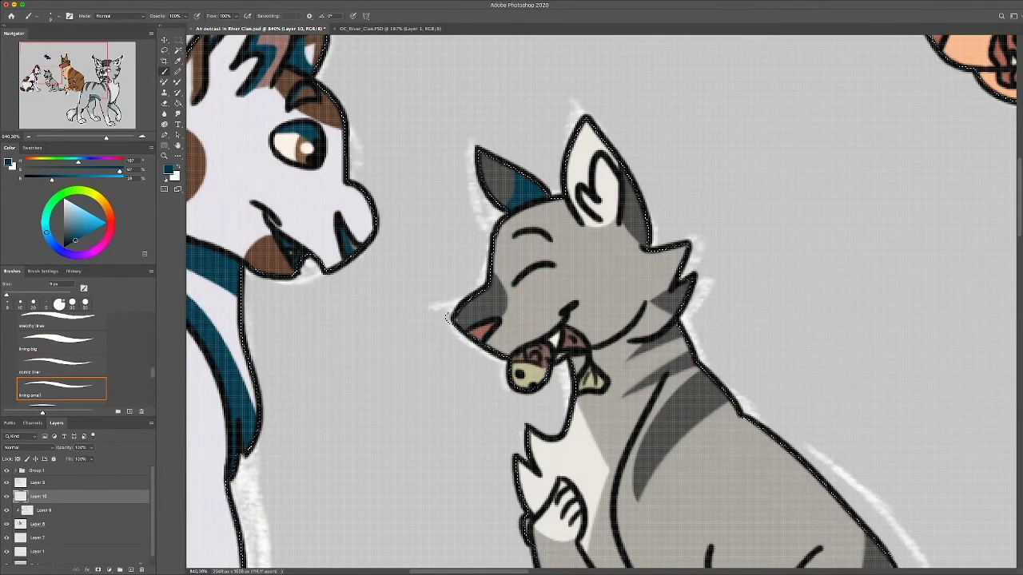
{"action": "mouse_move", "coordinate": [515, 356]}
{"action": "left_mouse_down"}
{"action": "mouse_move", "coordinate": [551, 376]}
{"action": "mouse_move", "coordinate": [683, 336]}
{"action": "left_mouse_up"}
Shade the grey cat's chest along the shoulder line, its raised elbow and behind its raised paw in dark teal
{"action": "scroll", "coordinate": [599, 304], "scroll_direction": "down", "scroll_amount": 5}
{"action": "scroll", "coordinate": [599, 303], "scroll_direction": "right", "scroll_amount": 3}
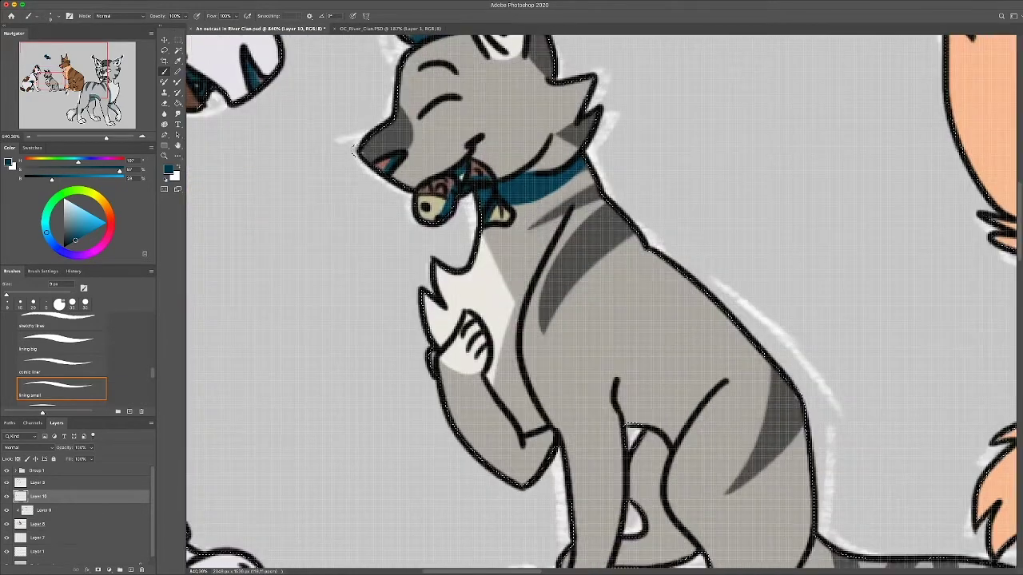
{"action": "mouse_move", "coordinate": [564, 206]}
{"action": "left_mouse_down"}
{"action": "mouse_move", "coordinate": [537, 427]}
{"action": "mouse_move", "coordinate": [511, 477]}
{"action": "mouse_move", "coordinate": [547, 462]}
{"action": "left_mouse_up"}
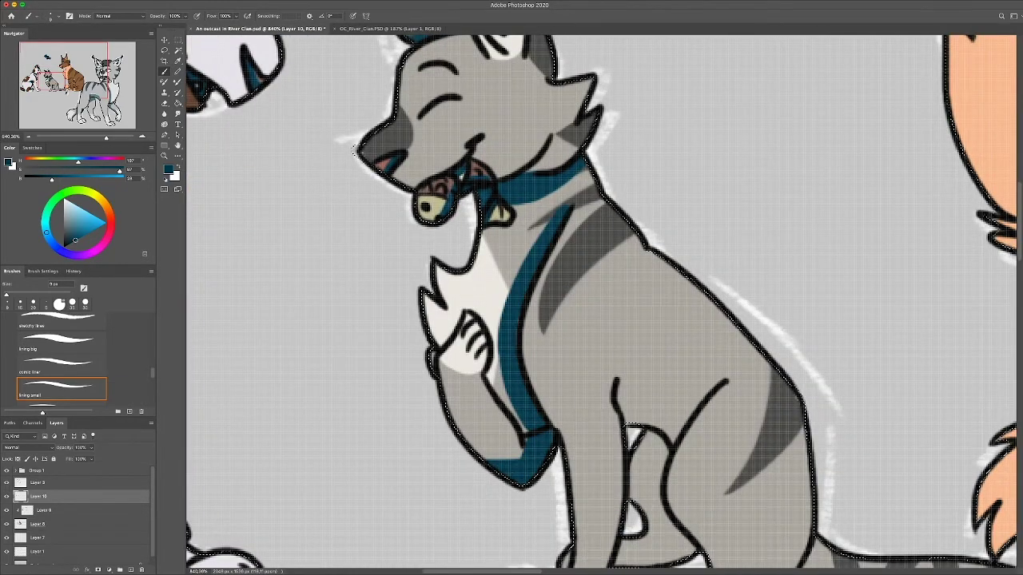
{"action": "left_click_drag", "start_coordinate": [489, 307], "coordinate": [493, 354]}
Shade the area around the small grey cat's raised paw, its belly and its far hind leg in dark teal
{"action": "scroll", "coordinate": [559, 257], "scroll_direction": "down", "scroll_amount": 3}
{"action": "scroll", "coordinate": [559, 257], "scroll_direction": "right", "scroll_amount": 2}
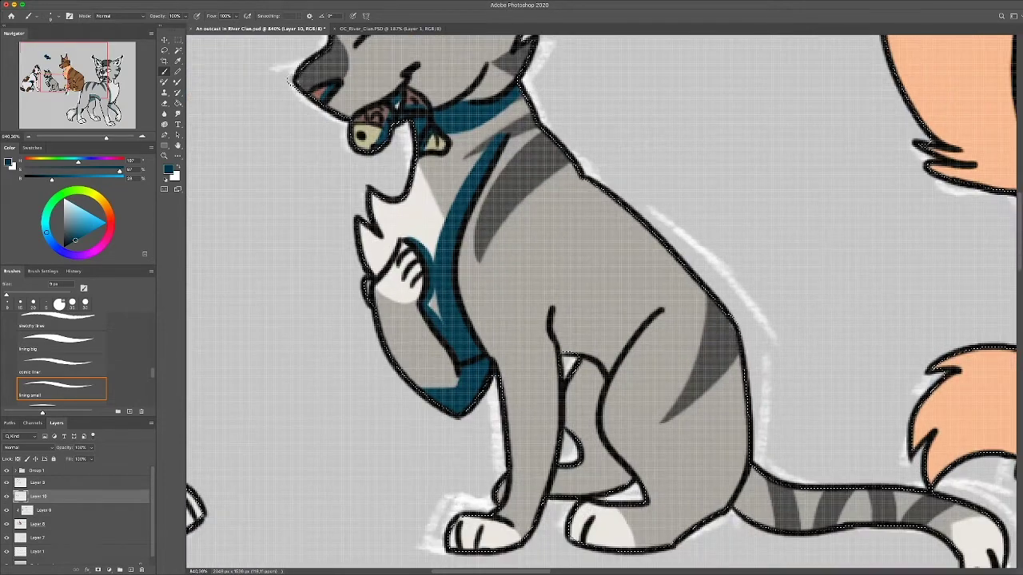
{"action": "scroll", "coordinate": [559, 257], "scroll_direction": "down", "scroll_amount": 3}
{"action": "scroll", "coordinate": [559, 257], "scroll_direction": "right", "scroll_amount": 2}
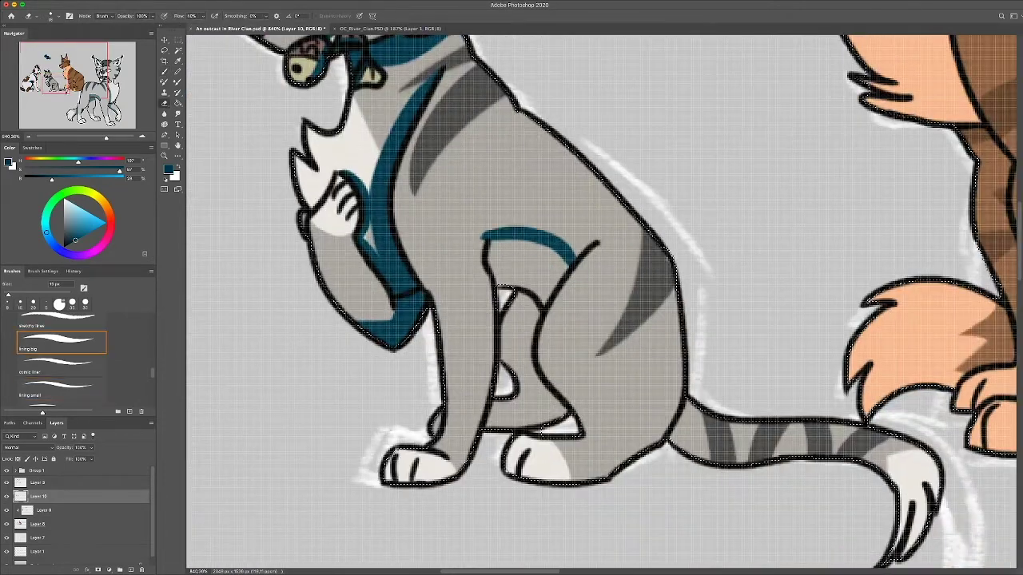
{"action": "mouse_move", "coordinate": [573, 261]}
{"action": "left_mouse_down"}
{"action": "mouse_move", "coordinate": [487, 265]}
{"action": "mouse_move", "coordinate": [529, 352]}
{"action": "mouse_move", "coordinate": [489, 422]}
{"action": "left_mouse_up"}
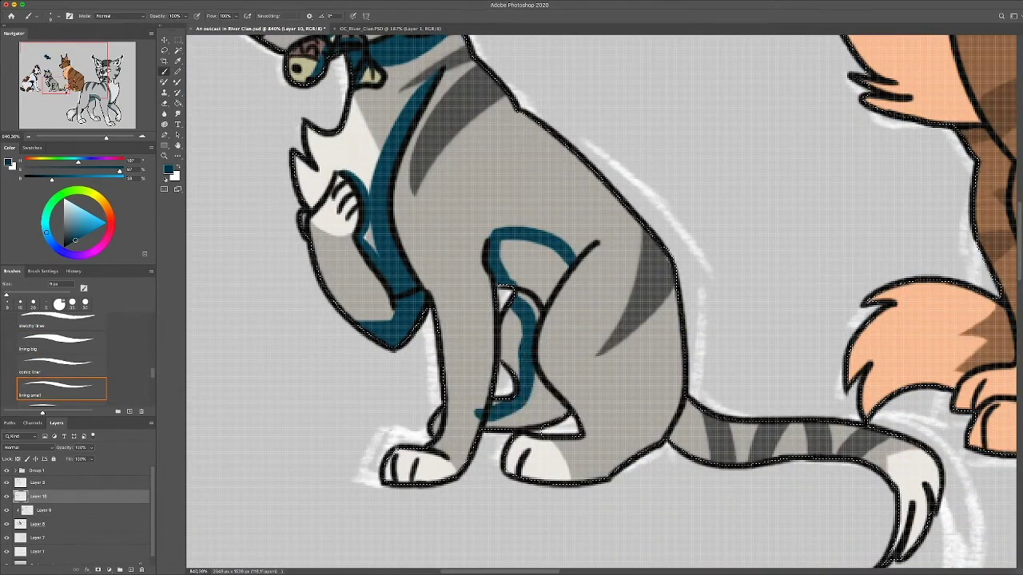
{"action": "key", "text": "e"}
{"action": "key", "text": "b"}
{"action": "mouse_move", "coordinate": [567, 260]}
{"action": "left_mouse_down"}
{"action": "mouse_move", "coordinate": [542, 307]}
{"action": "mouse_move", "coordinate": [448, 274]}
{"action": "left_mouse_up"}
Paint a dark teal shadow above the grey cat's front paw and along the underside of its striped tail
{"action": "key", "text": "z"}
{"action": "left_click_drag", "start_coordinate": [568, 292], "coordinate": [719, 291]}
{"action": "left_click_drag", "start_coordinate": [303, 286], "coordinate": [543, 286]}
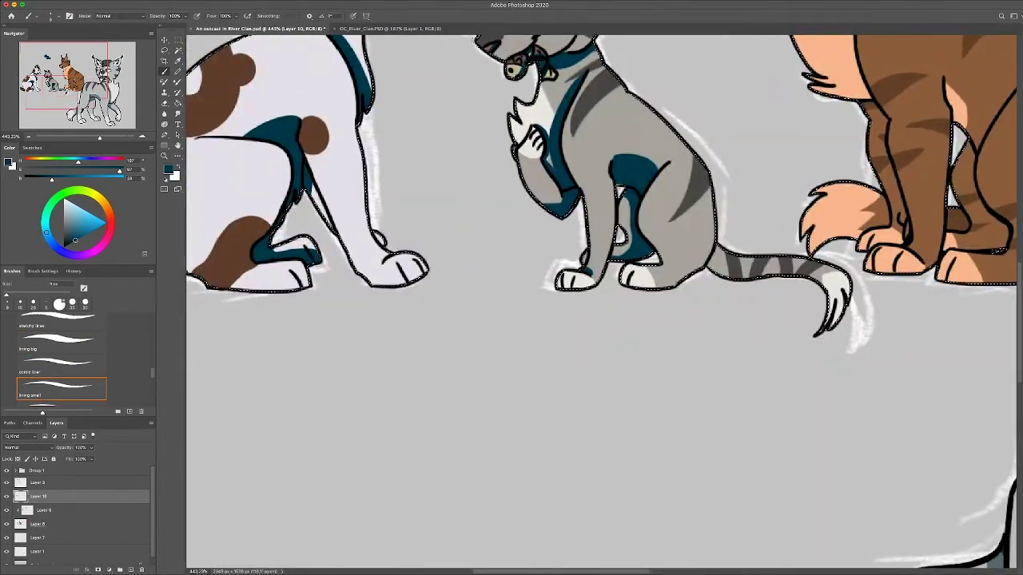
{"action": "key", "text": "b"}
{"action": "key", "text": "z"}
{"action": "left_click_drag", "start_coordinate": [666, 254], "coordinate": [735, 254]}
{"action": "key", "text": "b"}
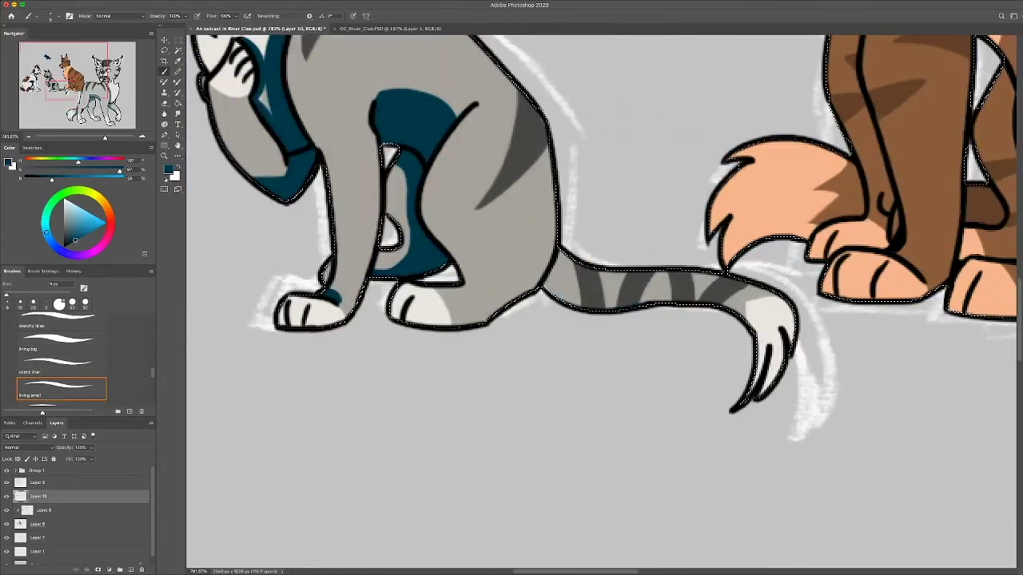
{"action": "left_click_drag", "start_coordinate": [723, 302], "coordinate": [551, 289]}
{"action": "left_click_drag", "start_coordinate": [631, 304], "coordinate": [541, 291]}
{"action": "key", "text": "z"}
{"action": "left_click_drag", "start_coordinate": [639, 304], "coordinate": [551, 304]}
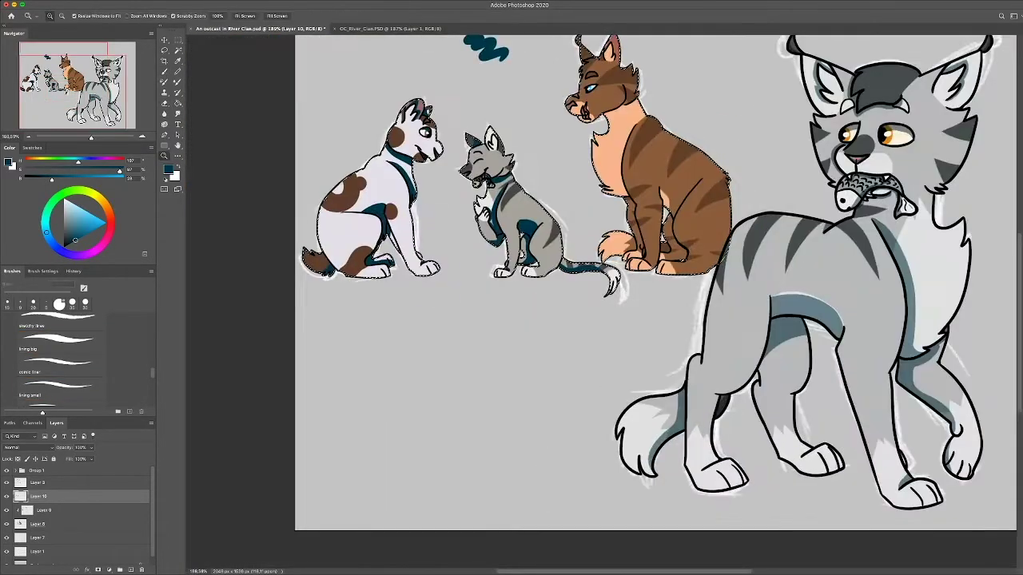
Paint dark teal shadows on the brown cat's nose, muzzle and neck below the jaw
{"action": "left_click_drag", "start_coordinate": [495, 240], "coordinate": [632, 239]}
{"action": "key", "text": "b"}
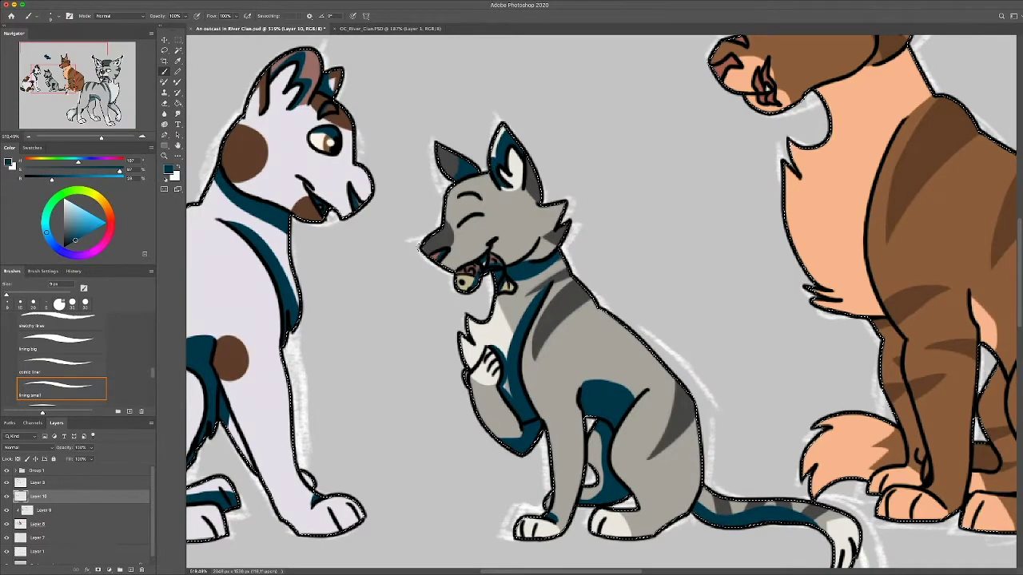
{"action": "key", "text": "z"}
{"action": "key", "text": "b"}
{"action": "left_click_drag", "start_coordinate": [419, 353], "coordinate": [390, 366]}
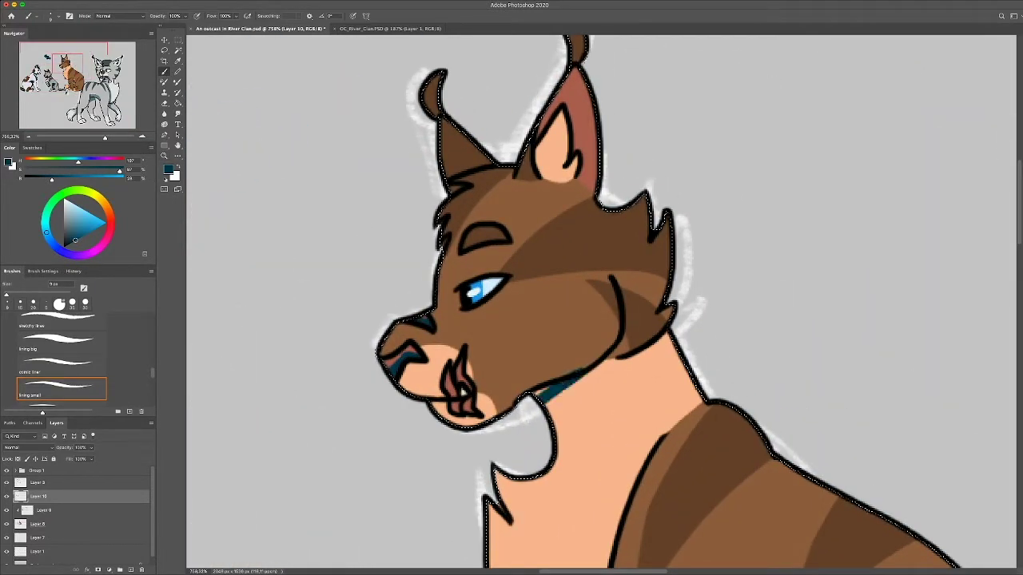
{"action": "key", "text": "ctrl+z"}
{"action": "left_click_drag", "start_coordinate": [669, 339], "coordinate": [534, 396]}
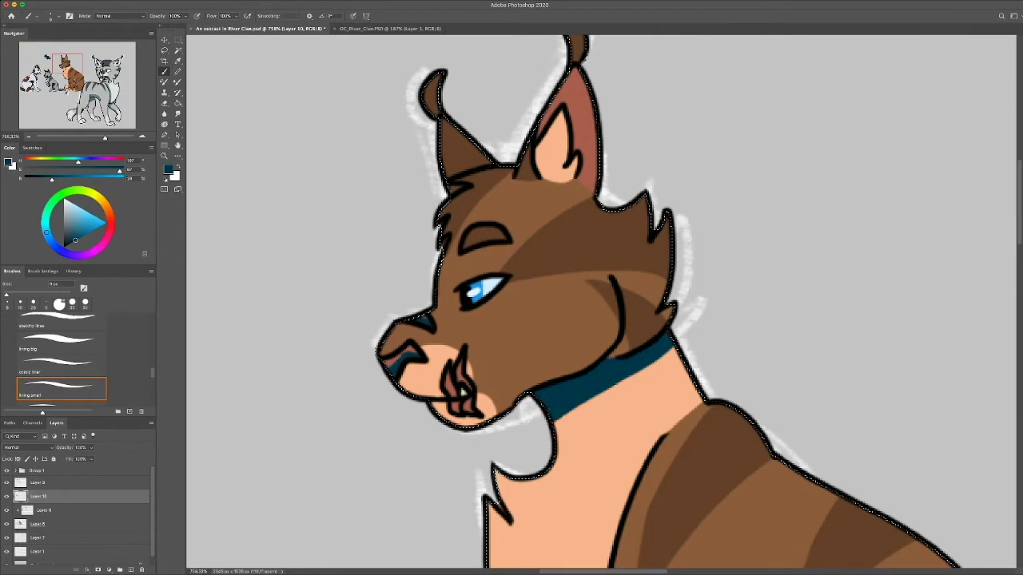
Shade the brown cat's eyebrow, upper eye, both inner ears and ear tufts in dark teal
{"action": "key", "text": "e"}
{"action": "scroll", "coordinate": [599, 304], "scroll_direction": "up", "scroll_amount": 5}
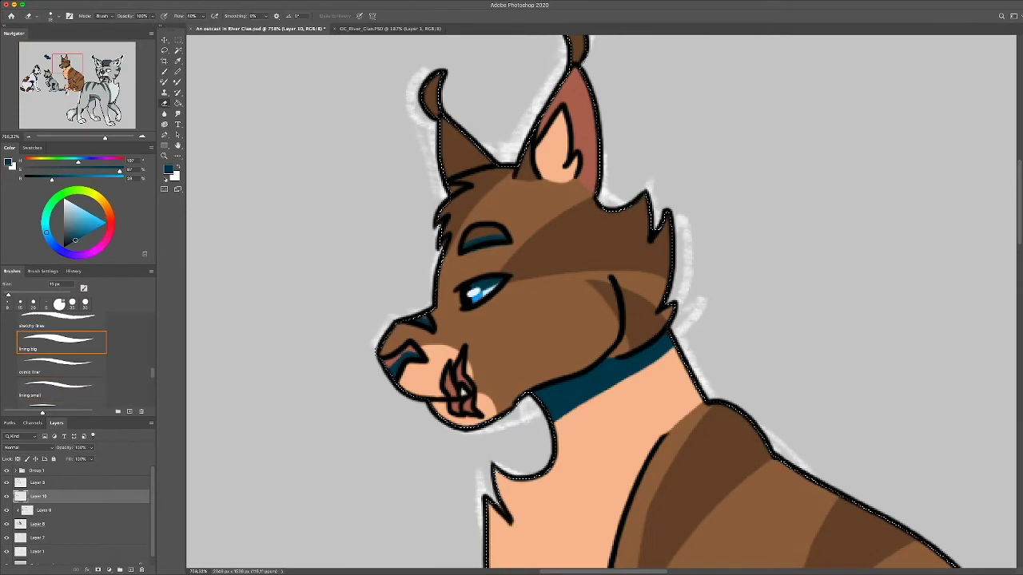
{"action": "scroll", "coordinate": [599, 303], "scroll_direction": "down", "scroll_amount": 3}
{"action": "scroll", "coordinate": [599, 303], "scroll_direction": "left", "scroll_amount": 3}
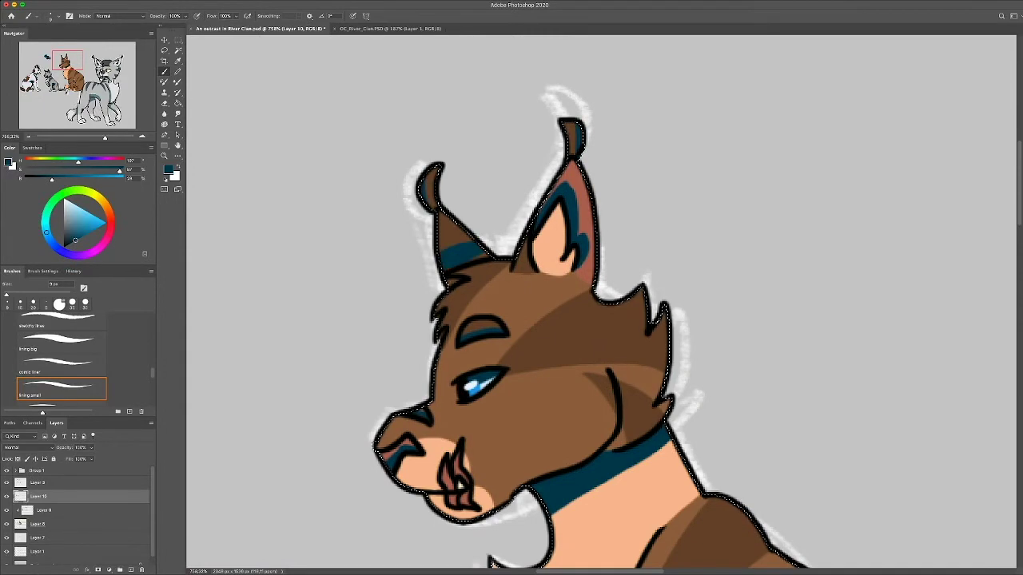
Paint a wide dark teal shadow on the brown cat's chest along the shoulder line and erase the spill past the line
{"action": "scroll", "coordinate": [493, 562], "scroll_direction": "down", "scroll_amount": 5}
{"action": "scroll", "coordinate": [493, 562], "scroll_direction": "right", "scroll_amount": 2}
{"action": "left_click_drag", "start_coordinate": [515, 116], "coordinate": [478, 407]}
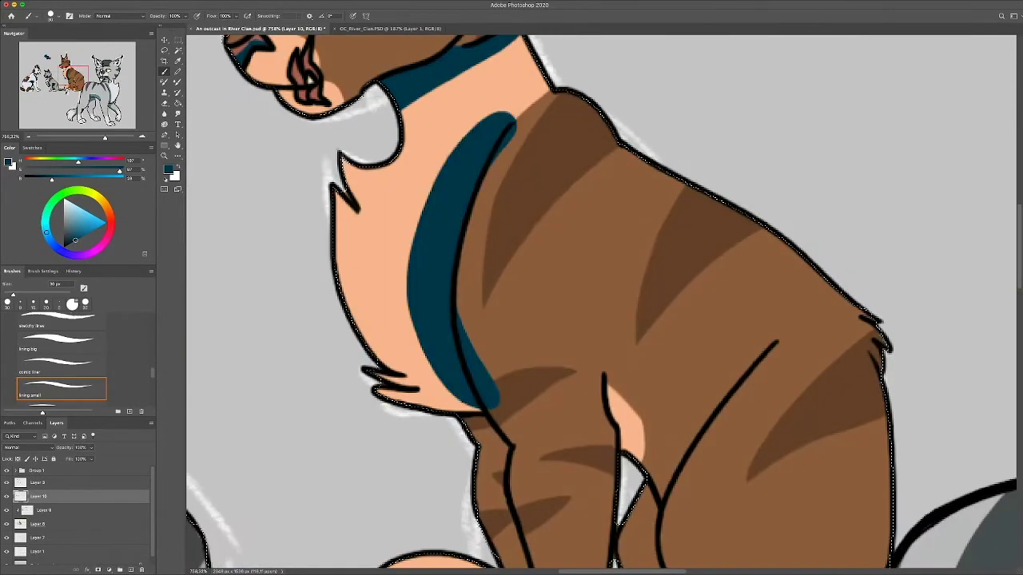
{"action": "key", "text": "e"}
{"action": "left_click_drag", "start_coordinate": [516, 116], "coordinate": [462, 171]}
{"action": "left_click_drag", "start_coordinate": [497, 387], "coordinate": [479, 409]}
Shade the top of the brown cat's far foreleg and its far front paw in dark teal, erasing the spill over the near paw
{"action": "scroll", "coordinate": [599, 304], "scroll_direction": "down", "scroll_amount": 5}
{"action": "scroll", "coordinate": [599, 304], "scroll_direction": "right", "scroll_amount": 1}
{"action": "key", "text": "b"}
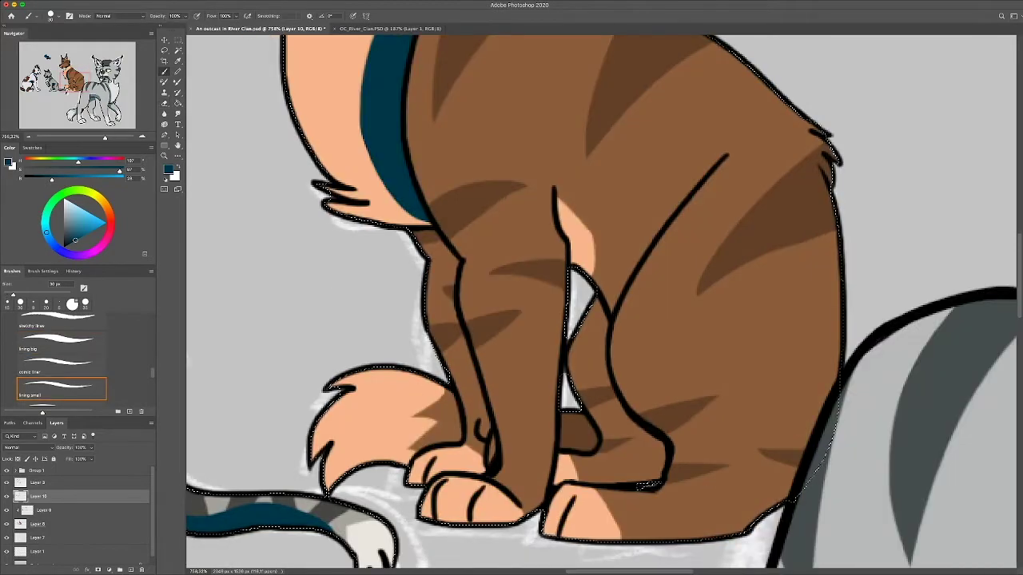
{"action": "mouse_move", "coordinate": [439, 234]}
{"action": "left_mouse_down"}
{"action": "mouse_move", "coordinate": [467, 275]}
{"action": "mouse_move", "coordinate": [480, 268]}
{"action": "left_mouse_up"}
{"action": "key", "text": "e"}
{"action": "key", "text": "b"}
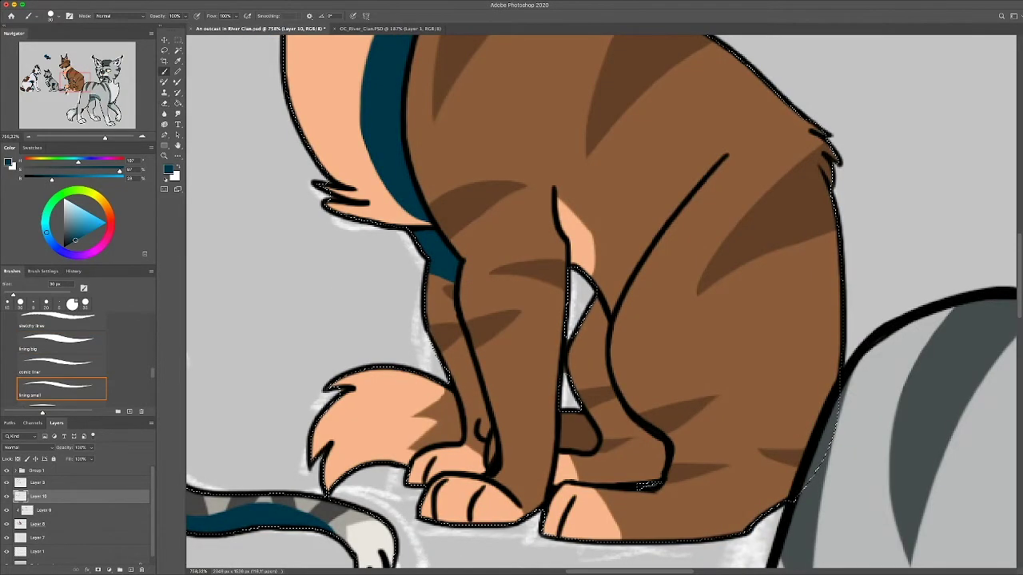
{"action": "scroll", "coordinate": [604, 301], "scroll_direction": "left", "scroll_amount": 10}
{"action": "scroll", "coordinate": [603, 302], "scroll_direction": "down", "scroll_amount": 1}
{"action": "scroll", "coordinate": [604, 301], "scroll_direction": "right", "scroll_amount": 10}
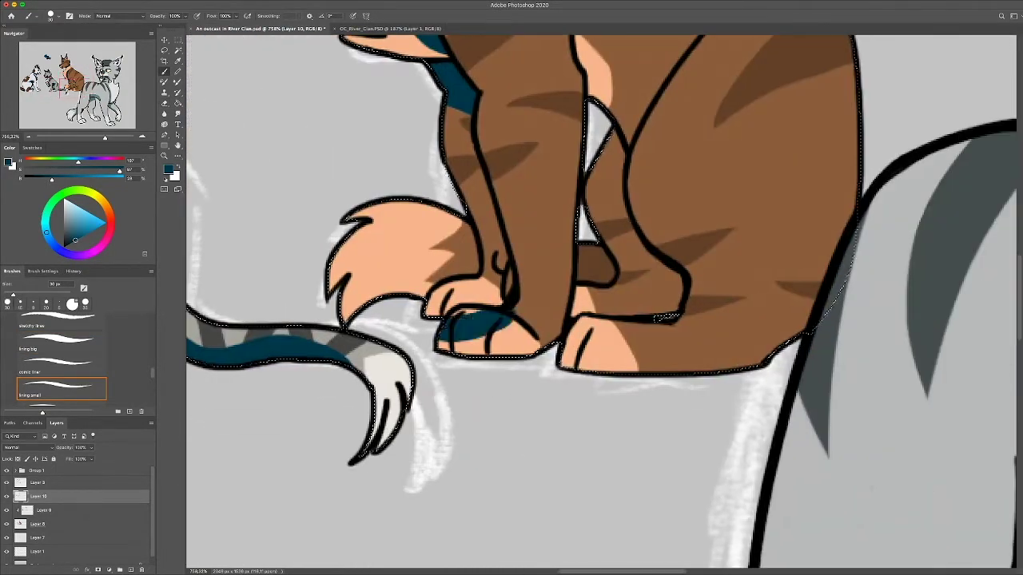
{"action": "key", "text": "e"}
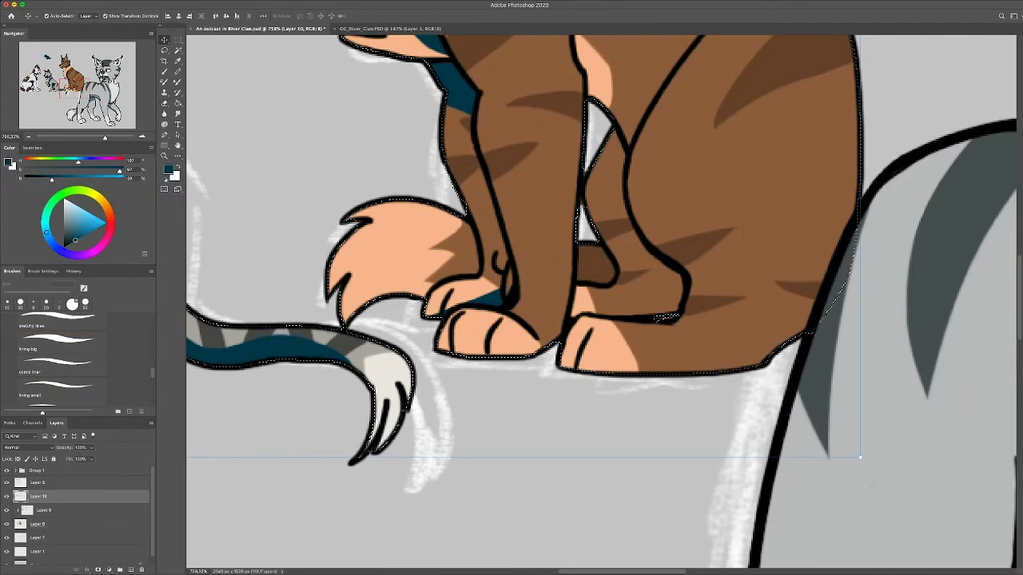
Shade the underside of the brown cat's tail in dark teal and erase the spill over the foreleg
{"action": "left_click_drag", "start_coordinate": [551, 289], "coordinate": [615, 274]}
{"action": "left_click_drag", "start_coordinate": [340, 300], "coordinate": [478, 264]}
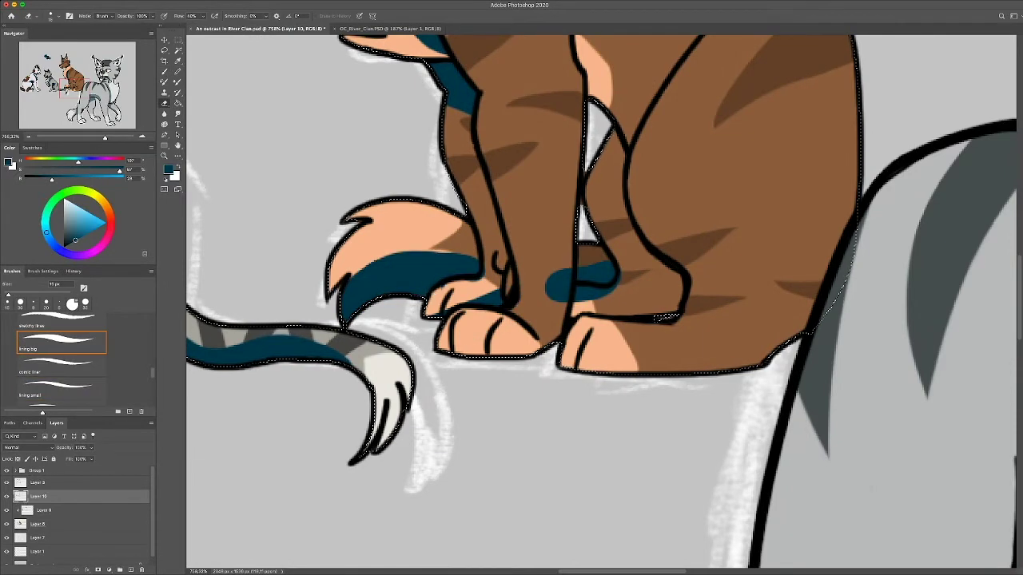
{"action": "left_click_drag", "start_coordinate": [548, 289], "coordinate": [619, 290]}
Shade the brown cat's far hind leg in dark teal and erase the spill over the near thigh and paw
{"action": "key", "text": "b"}
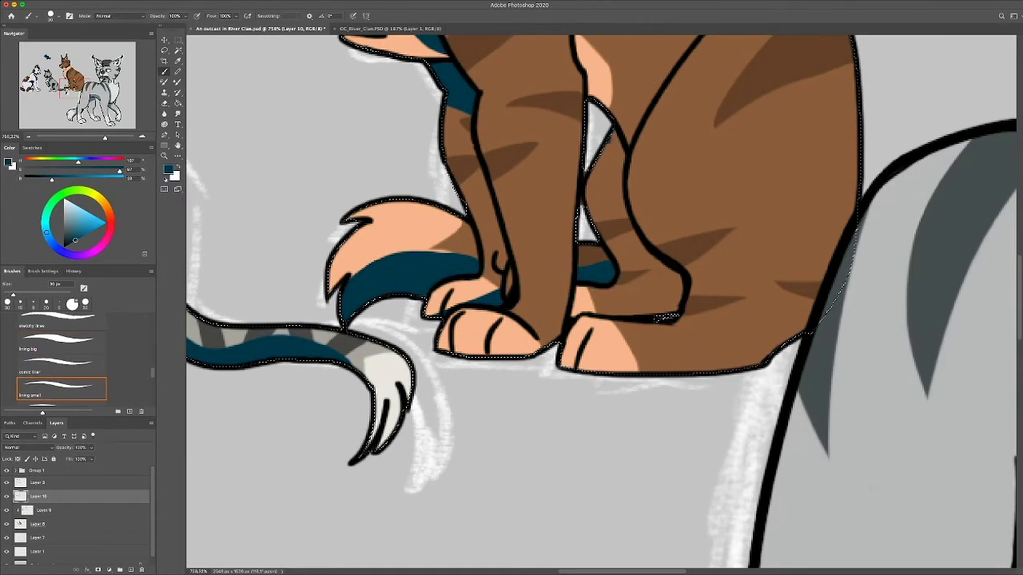
{"action": "mouse_move", "coordinate": [607, 132]}
{"action": "left_mouse_down"}
{"action": "mouse_move", "coordinate": [572, 320]}
{"action": "mouse_move", "coordinate": [550, 320]}
{"action": "left_mouse_up"}
{"action": "key", "text": "e"}
{"action": "left_click_drag", "start_coordinate": [642, 157], "coordinate": [631, 201]}
{"action": "mouse_move", "coordinate": [667, 317]}
{"action": "left_mouse_down"}
{"action": "mouse_move", "coordinate": [639, 203]}
{"action": "mouse_move", "coordinate": [631, 332]}
{"action": "mouse_move", "coordinate": [560, 330]}
{"action": "left_mouse_up"}
{"action": "key", "text": "ctrl+z"}
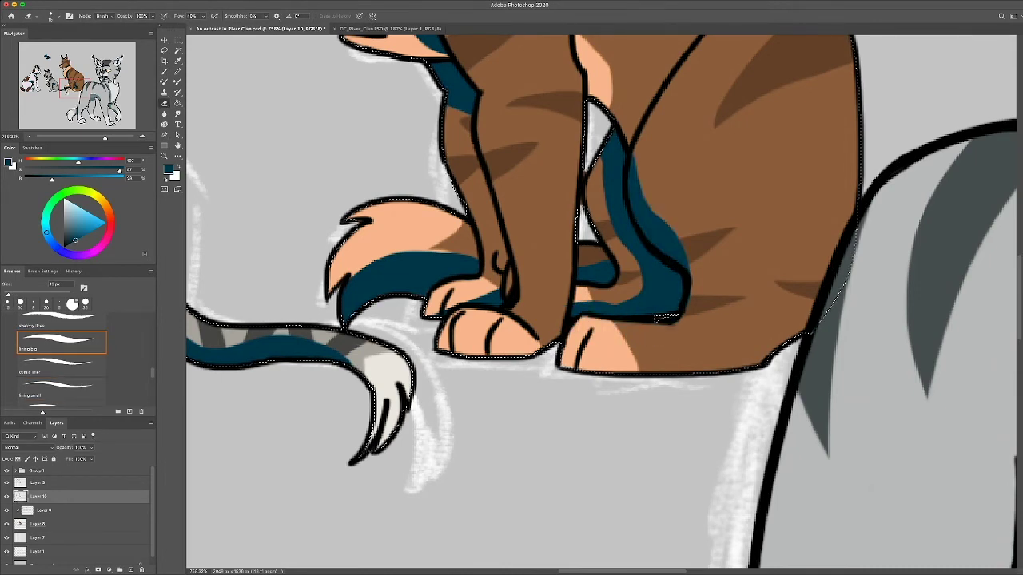
{"action": "left_click_drag", "start_coordinate": [679, 264], "coordinate": [631, 179]}
Shade the brown cat's belly in dark teal with clean edges, and lower the shading layer's opacity
{"action": "key", "text": "b"}
{"action": "key", "text": "ctrl+plus"}
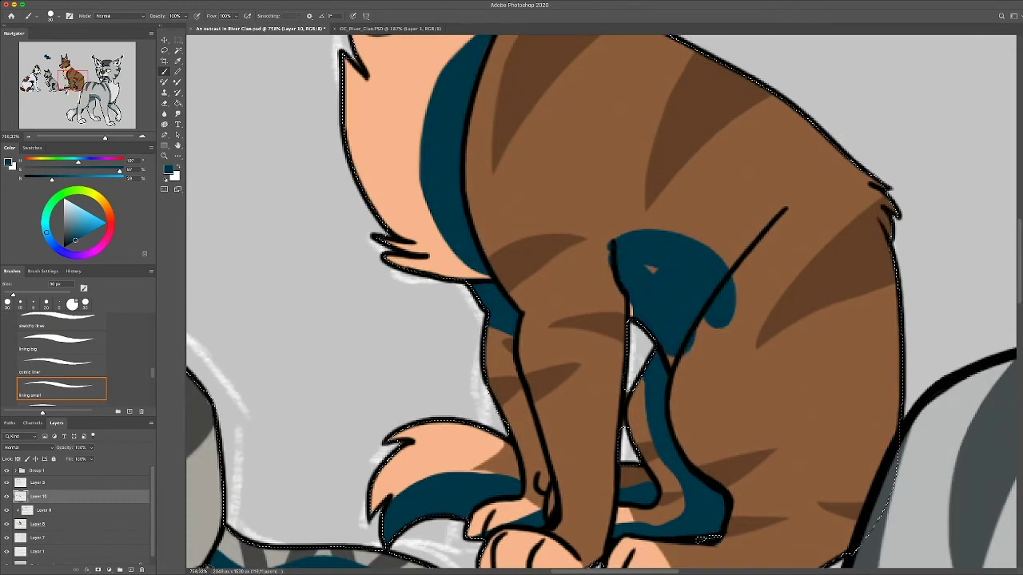
{"action": "key", "text": "e"}
{"action": "key", "text": "z"}
{"action": "key", "text": "ctrl+0"}
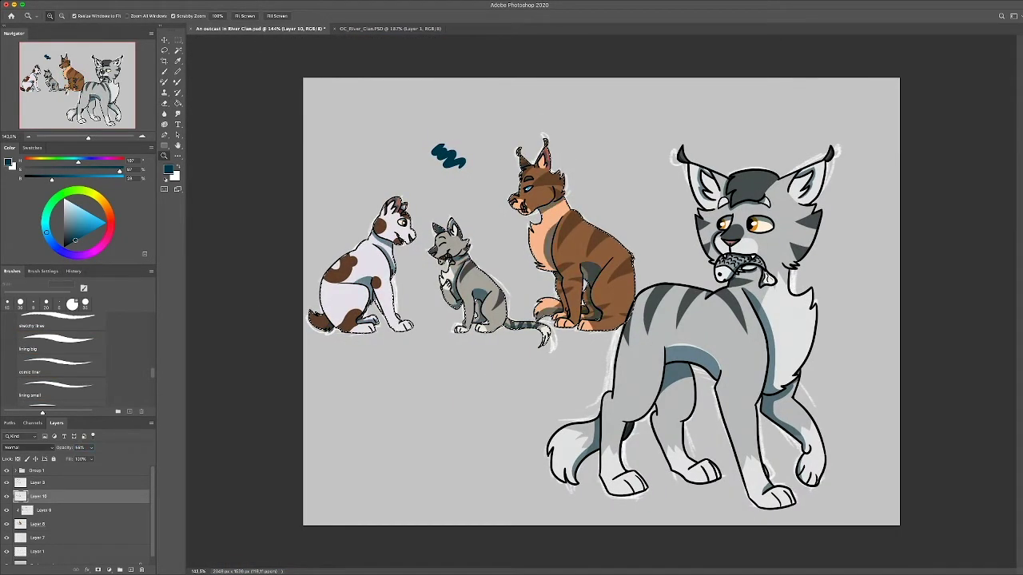
Clear the selection and erase the dark teal test scribble above the background cats on Layer 3
{"action": "key", "text": "ctrl+d"}
{"action": "key", "text": "alt+bracketright"}
{"action": "key", "text": "r"}
{"action": "key", "text": "e"}
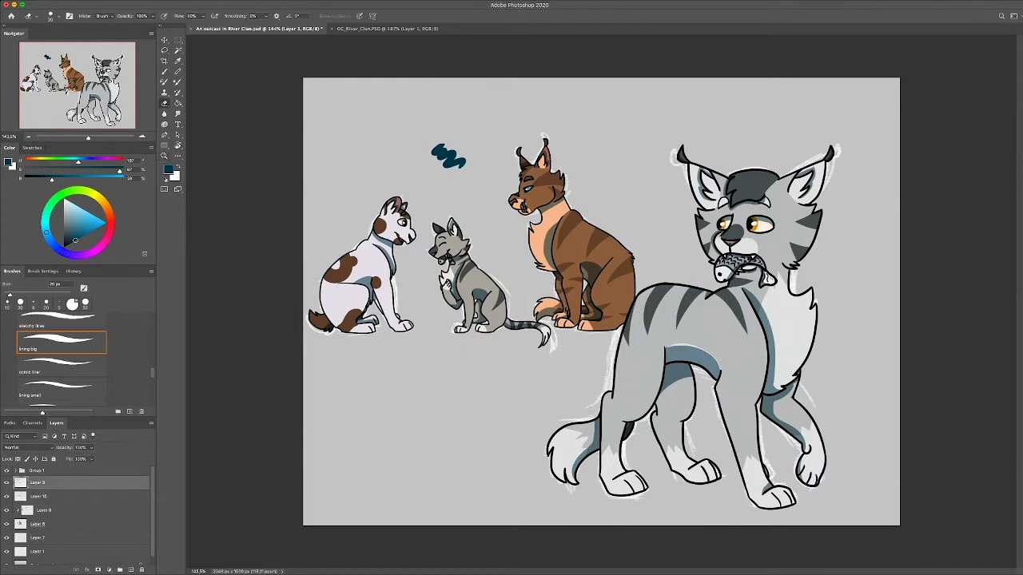
{"action": "left_click_drag", "start_coordinate": [433, 148], "coordinate": [465, 164]}
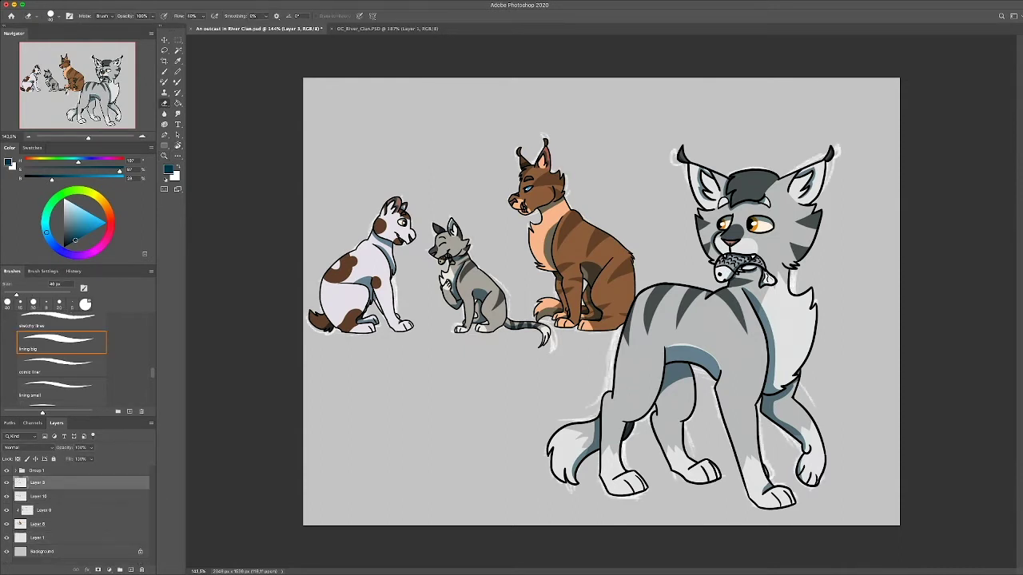
Remove the white sketch around the background cats and group their layers together
{"action": "key", "text": "shift+alt+bracketleft"}
{"action": "key", "text": "ctrl+g"}
{"action": "key", "text": "alt+bracketleft"}
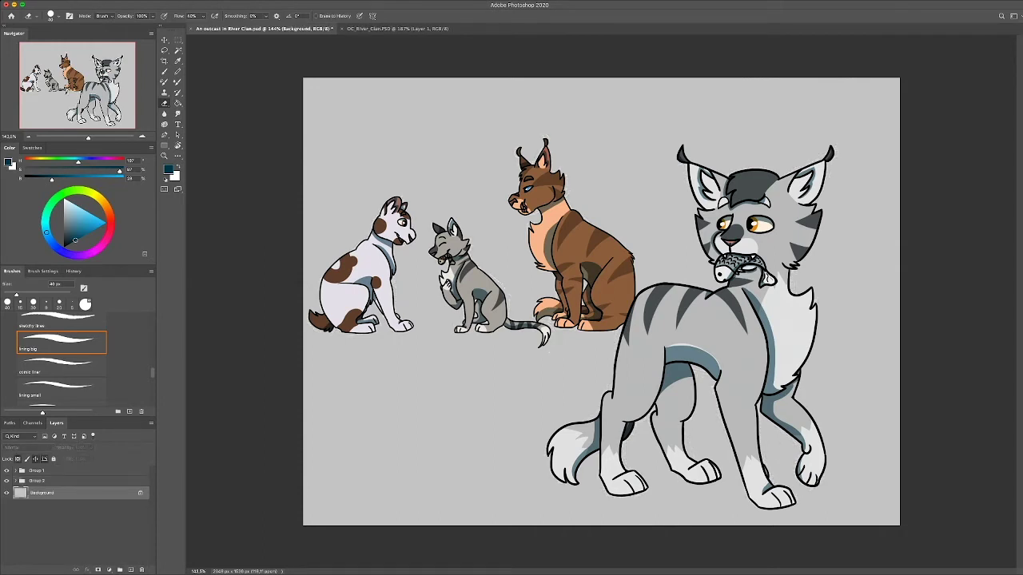
Add a new layer directly above the background and choose a muted dark green for the brush
{"action": "key", "text": "ctrl+shift+alt+n"}
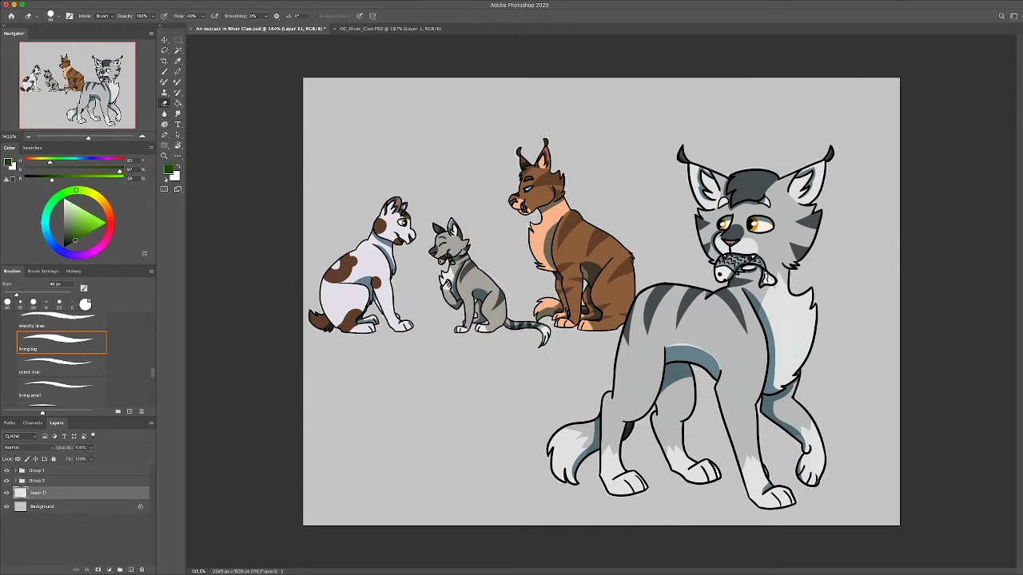
{"action": "key", "text": "b"}
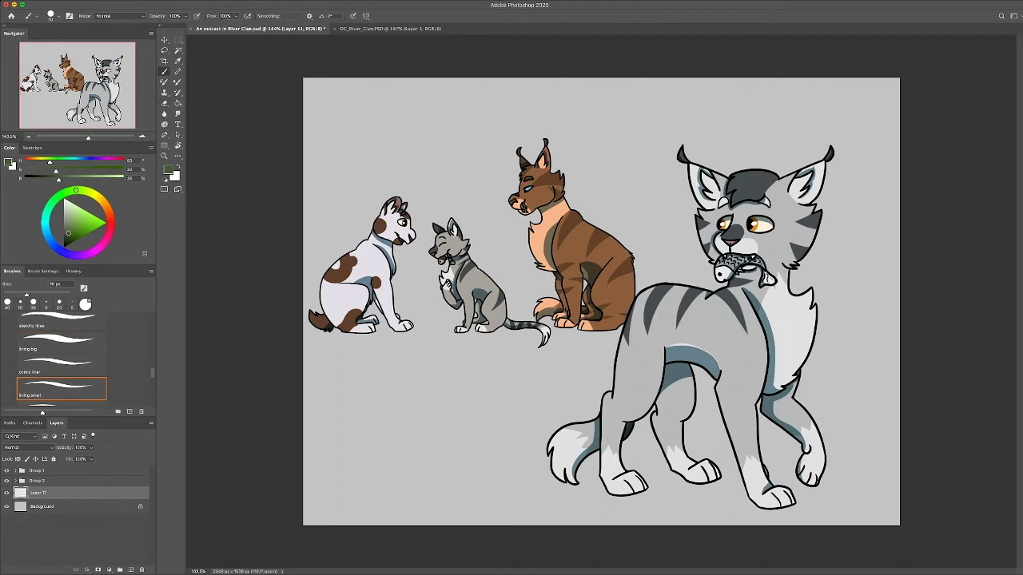
{"action": "left_click_drag", "start_coordinate": [904, 326], "coordinate": [295, 380]}
{"action": "key", "text": "ctrl+z"}
{"action": "left_click_drag", "start_coordinate": [902, 256], "coordinate": [300, 268]}
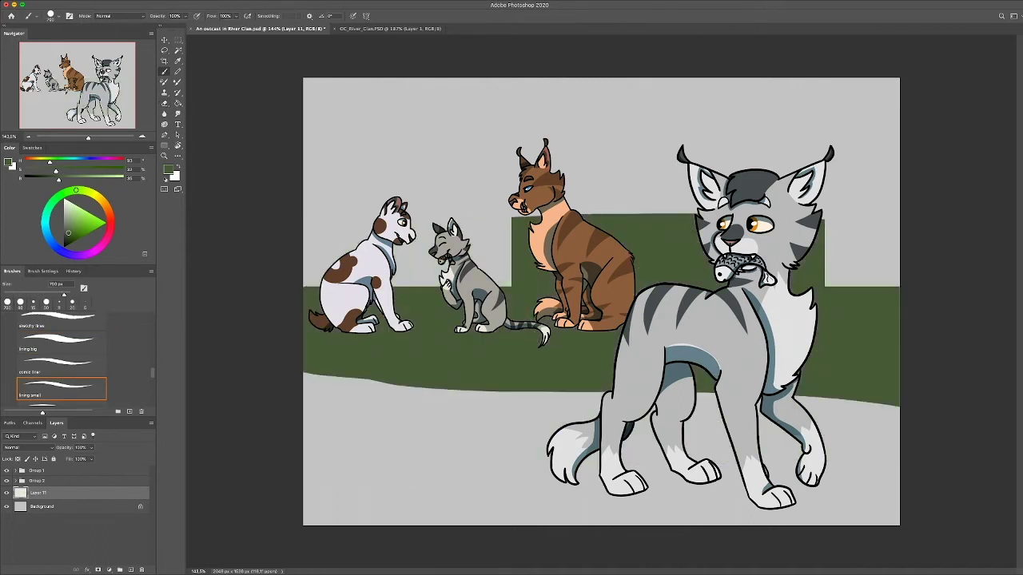
{"action": "key", "text": "ctrl+z"}
Paint a dark green grass band across the full canvas width behind the cats with a smaller brush
{"action": "key", "text": "bracketleft"}
{"action": "key", "text": "bracketleft"}
{"action": "key", "text": "bracketleft"}
{"action": "key", "text": "bracketleft"}
{"action": "key", "text": "bracketleft"}
{"action": "key", "text": "bracketleft"}
{"action": "mouse_move", "coordinate": [903, 316]}
{"action": "left_mouse_down"}
{"action": "mouse_move", "coordinate": [300, 319]}
{"action": "mouse_move", "coordinate": [299, 347]}
{"action": "left_mouse_up"}
{"action": "left_click_drag", "start_coordinate": [902, 264], "coordinate": [300, 276]}
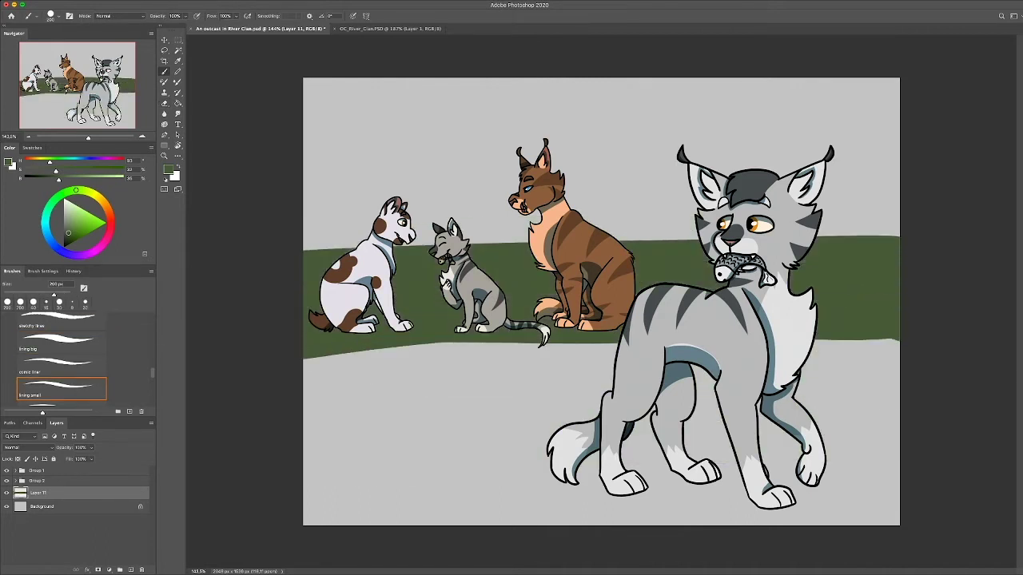
Draw a small grass tuft with a thin brush on the green band's lower edge beneath the white cat
{"action": "left_click_drag", "start_coordinate": [378, 319], "coordinate": [448, 319]}
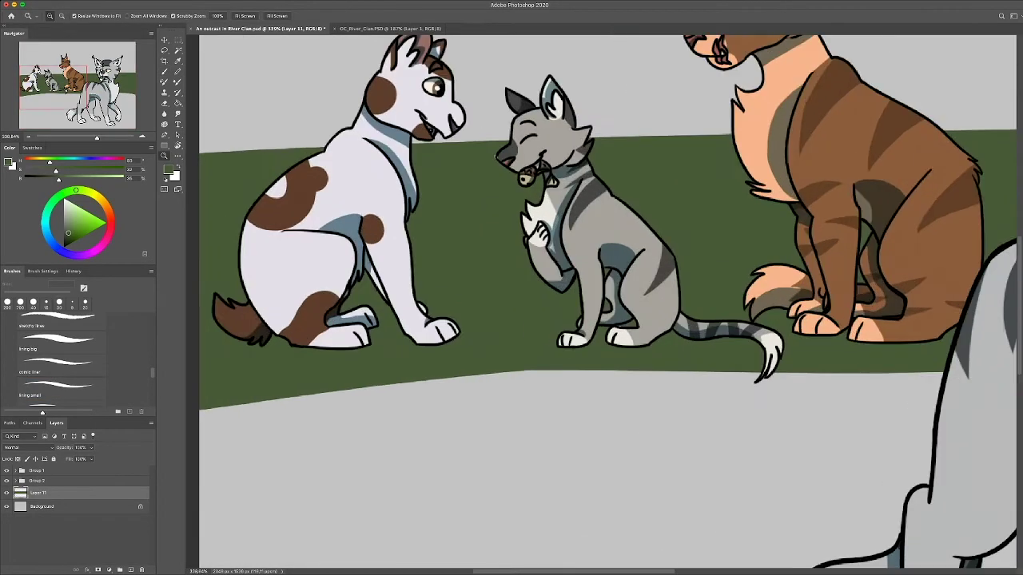
{"action": "key", "text": "bracketleft"}
{"action": "key", "text": "bracketleft"}
{"action": "key", "text": "bracketleft"}
{"action": "key", "text": "bracketleft"}
{"action": "key", "text": "bracketleft"}
{"action": "key", "text": "bracketleft"}
{"action": "key", "text": "bracketleft"}
{"action": "key", "text": "bracketleft"}
{"action": "key", "text": "bracketleft"}
{"action": "key", "text": "bracketleft"}
{"action": "key", "text": "bracketleft"}
{"action": "key", "text": "bracketleft"}
{"action": "key", "text": "bracketleft"}
{"action": "key", "text": "bracketleft"}
{"action": "key", "text": "bracketleft"}
{"action": "mouse_move", "coordinate": [294, 418]}
{"action": "left_mouse_down"}
{"action": "mouse_move", "coordinate": [296, 398]}
{"action": "mouse_move", "coordinate": [312, 395]}
{"action": "left_mouse_up"}
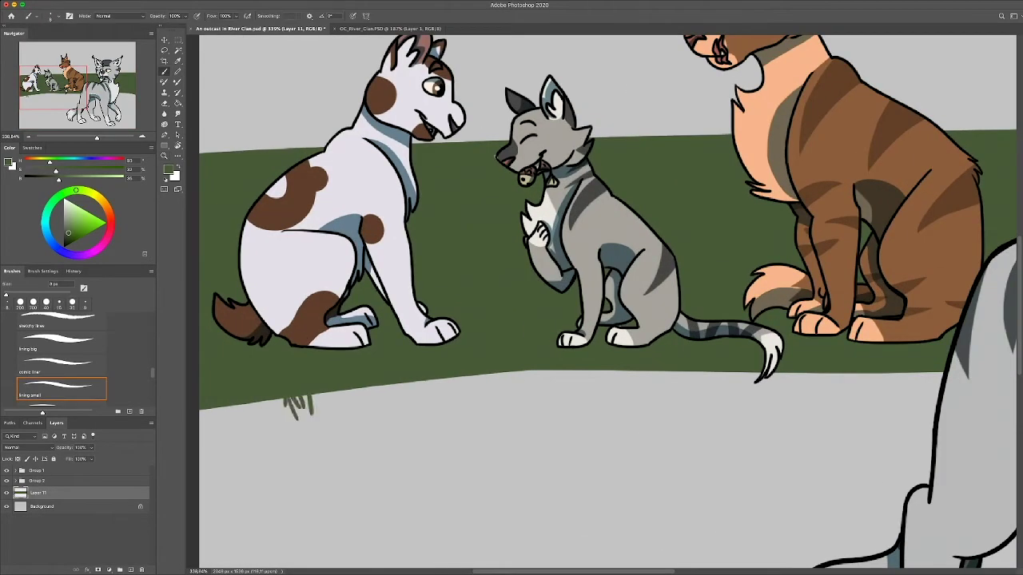
Draw more grass tufts along the band's lower edge beneath the grey cat, by the brown cat and near the canvas's far end
{"action": "left_click_drag", "start_coordinate": [553, 396], "coordinate": [546, 370]}
{"action": "left_click_drag", "start_coordinate": [562, 387], "coordinate": [560, 370]}
{"action": "mouse_move", "coordinate": [568, 390]}
{"action": "left_mouse_down"}
{"action": "mouse_move", "coordinate": [573, 370]}
{"action": "mouse_move", "coordinate": [128, 264]}
{"action": "left_mouse_up"}
{"action": "left_click_drag", "start_coordinate": [495, 276], "coordinate": [485, 252]}
{"action": "mouse_move", "coordinate": [505, 260]}
{"action": "left_mouse_down"}
{"action": "mouse_move", "coordinate": [509, 251]}
{"action": "mouse_move", "coordinate": [511, 259]}
{"action": "left_mouse_up"}
{"action": "mouse_move", "coordinate": [639, 263]}
{"action": "left_mouse_down"}
{"action": "mouse_move", "coordinate": [171, 272]}
{"action": "mouse_move", "coordinate": [125, 242]}
{"action": "left_mouse_up"}
{"action": "mouse_move", "coordinate": [575, 252]}
{"action": "left_mouse_down"}
{"action": "mouse_move", "coordinate": [591, 236]}
{"action": "mouse_move", "coordinate": [609, 238]}
{"action": "left_mouse_up"}
{"action": "left_click_drag", "start_coordinate": [607, 251], "coordinate": [635, 271]}
{"action": "key", "text": "z"}
{"action": "key", "text": "ctrl+0"}
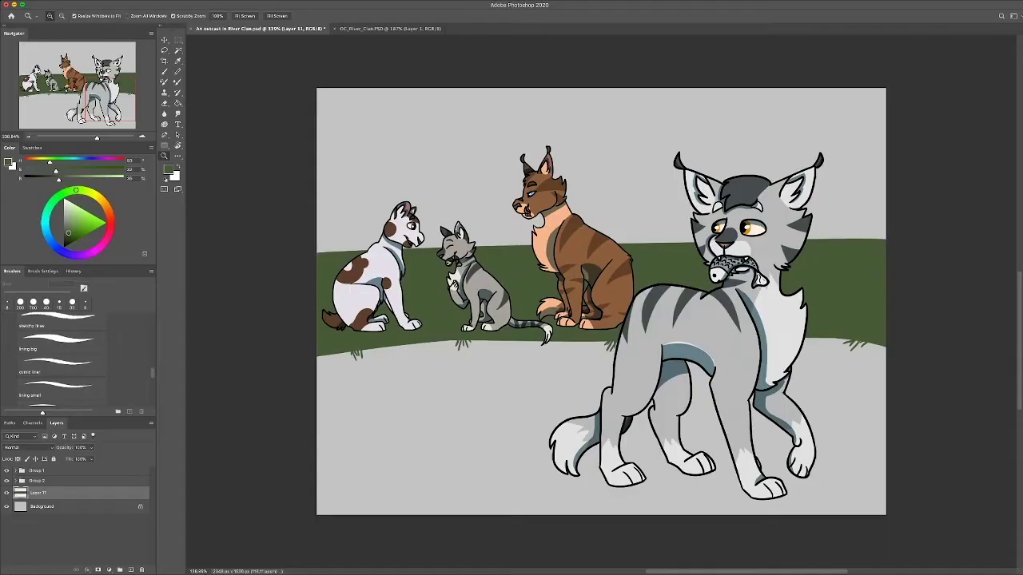
Add a new layer clipped to the grass band and prepare a larger brush in light green
{"action": "key", "text": "ctrl+shift+alt+n"}
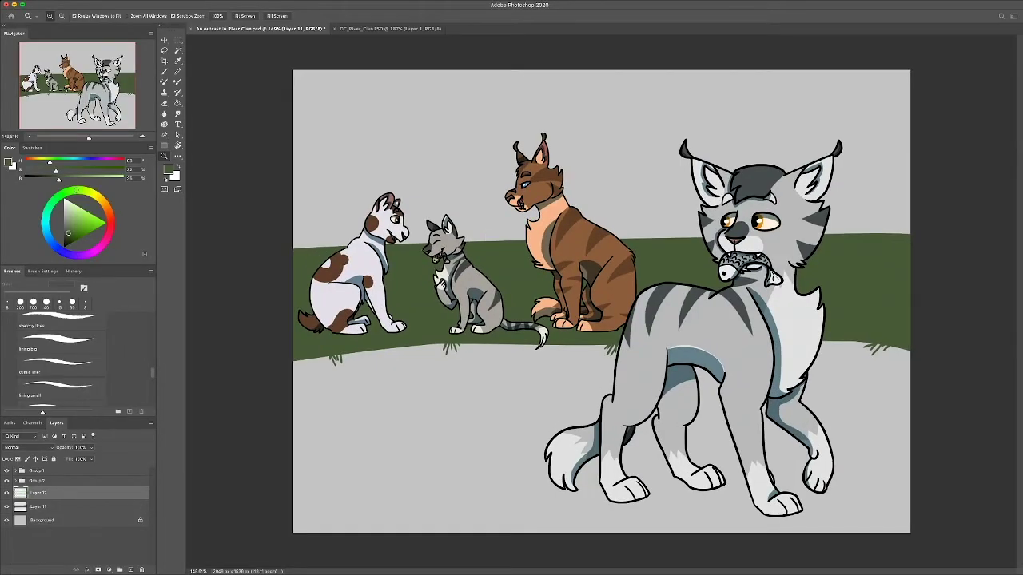
{"action": "key", "text": "b"}
{"action": "key", "text": "]"}
{"action": "key", "text": "]"}
{"action": "key", "text": "]"}
{"action": "key", "text": "]"}
{"action": "key", "text": "]"}
{"action": "key", "text": "]"}
{"action": "key", "text": "]"}
{"action": "key", "text": "]"}
{"action": "key", "text": "]"}
{"action": "key", "text": "]"}
{"action": "left_click_drag", "start_coordinate": [815, 280], "coordinate": [903, 323]}
{"action": "key", "text": "ctrl+z"}
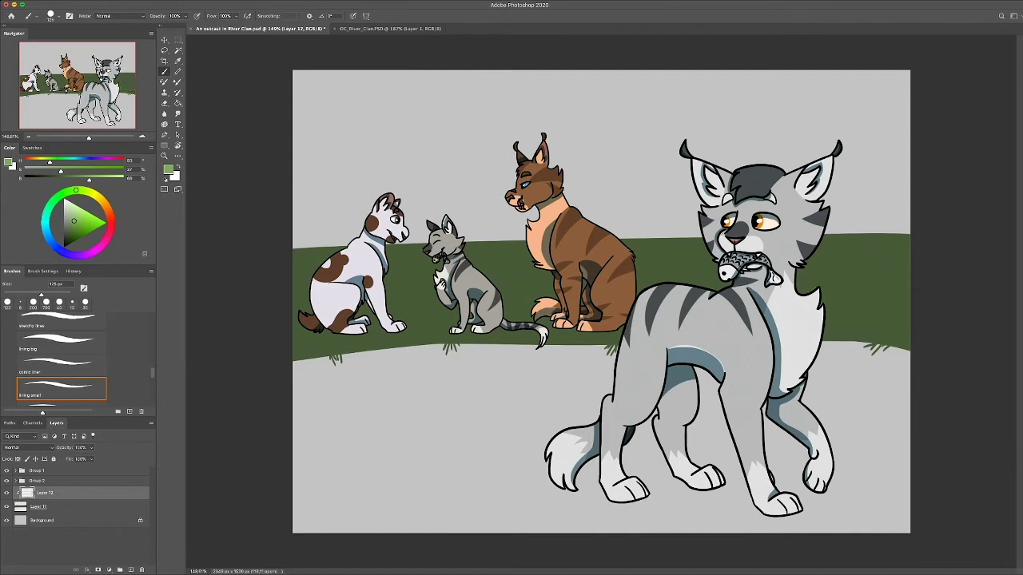
Paint light green patches over the dark green grass band behind and between the cats
{"action": "left_click_drag", "start_coordinate": [799, 267], "coordinate": [903, 352]}
{"action": "mouse_move", "coordinate": [672, 279]}
{"action": "left_mouse_down"}
{"action": "mouse_move", "coordinate": [719, 281]}
{"action": "mouse_move", "coordinate": [711, 275]}
{"action": "left_mouse_up"}
{"action": "key", "text": "ctrl+z"}
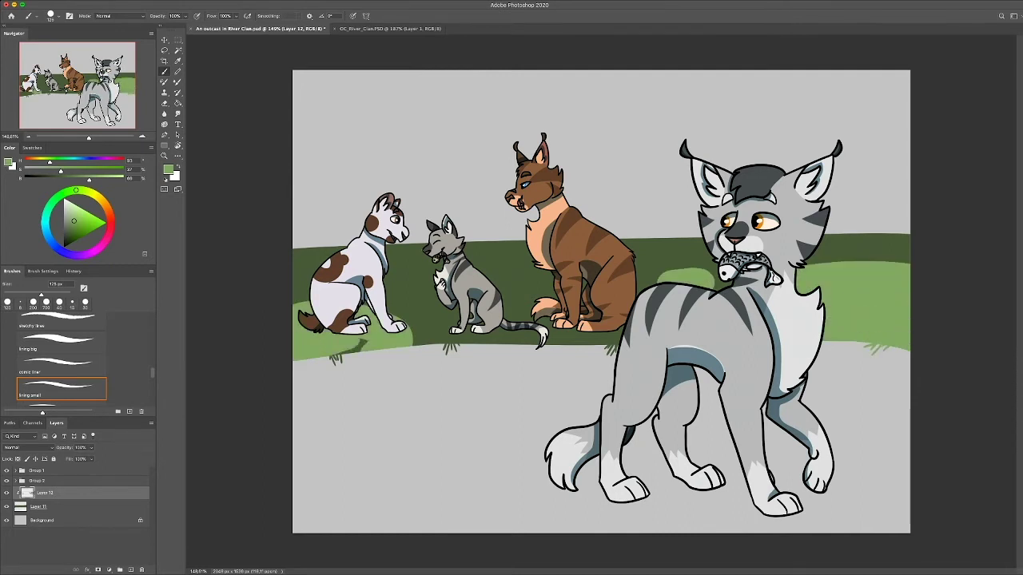
{"action": "mouse_move", "coordinate": [296, 320]}
{"action": "left_mouse_down"}
{"action": "mouse_move", "coordinate": [368, 352]}
{"action": "mouse_move", "coordinate": [495, 339]}
{"action": "left_mouse_up"}
{"action": "left_click_drag", "start_coordinate": [302, 271], "coordinate": [323, 263]}
{"action": "left_click_drag", "start_coordinate": [479, 276], "coordinate": [551, 292]}
{"action": "left_click_drag", "start_coordinate": [472, 257], "coordinate": [528, 248]}
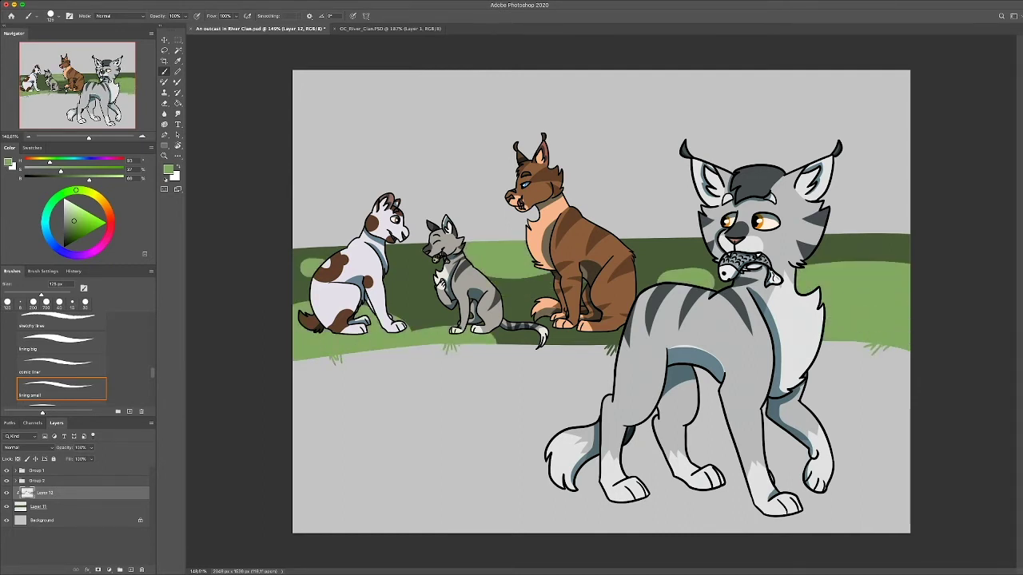
Paint the last light green patches between the cats and merge the clipped patch layer into the grass layer
{"action": "left_click_drag", "start_coordinate": [404, 251], "coordinate": [444, 257]}
{"action": "left_click_drag", "start_coordinate": [520, 295], "coordinate": [546, 297]}
{"action": "key", "text": "super+e"}
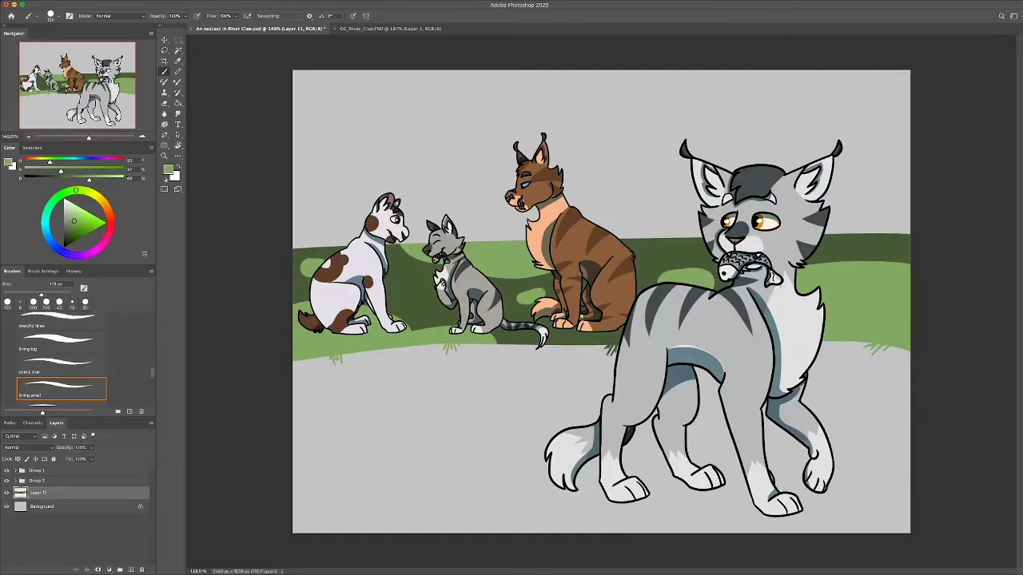
Reduce the brush to a thin tip and draw a small light green grass tuft between the white and grey cats
{"action": "key", "text": "["}
{"action": "key", "text": "["}
{"action": "key", "text": "["}
{"action": "key", "text": "["}
{"action": "key", "text": "["}
{"action": "key", "text": "["}
{"action": "key", "text": "["}
{"action": "key", "text": "["}
{"action": "key", "text": "["}
{"action": "key", "text": "["}
{"action": "key", "text": "["}
{"action": "key", "text": "["}
{"action": "scroll", "coordinate": [343, 298], "scroll_direction": "up", "scroll_amount": 5}
{"action": "left_click_drag", "start_coordinate": [494, 328], "coordinate": [493, 295]}
{"action": "left_click_drag", "start_coordinate": [500, 329], "coordinate": [510, 295]}
{"action": "left_click_drag", "start_coordinate": [521, 329], "coordinate": [521, 319]}
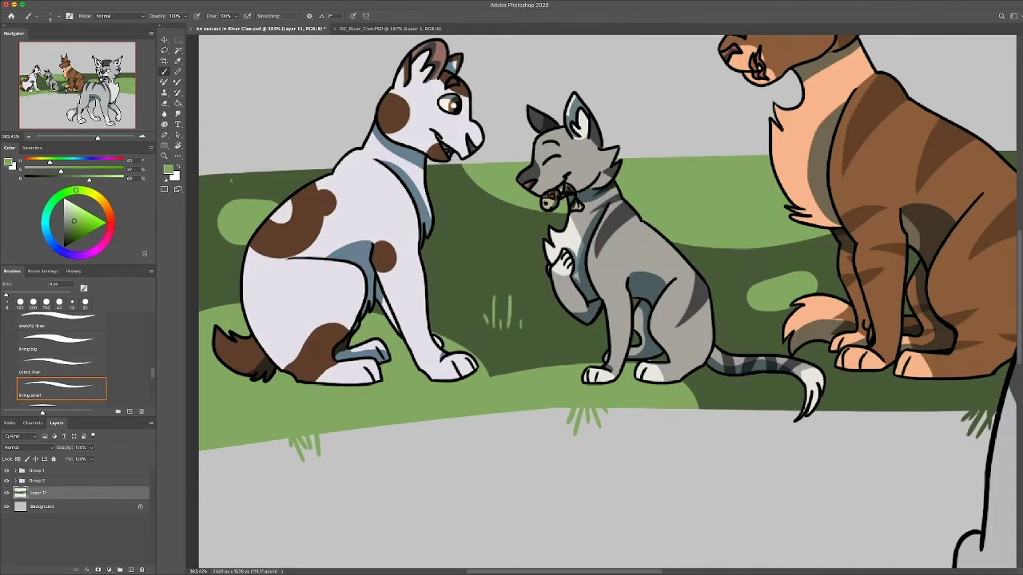
Draw thin light green grass tufts along the band's upper edge beside the white cat and on the dark grass behind the cats
{"action": "left_click_drag", "start_coordinate": [238, 187], "coordinate": [238, 161]}
{"action": "mouse_move", "coordinate": [232, 192]}
{"action": "left_mouse_down"}
{"action": "mouse_move", "coordinate": [230, 174]}
{"action": "mouse_move", "coordinate": [259, 170]}
{"action": "left_mouse_up"}
{"action": "scroll", "coordinate": [600, 303], "scroll_direction": "right", "scroll_amount": 10}
{"action": "mouse_move", "coordinate": [544, 217]}
{"action": "left_mouse_down"}
{"action": "mouse_move", "coordinate": [543, 187]}
{"action": "mouse_move", "coordinate": [560, 186]}
{"action": "left_mouse_up"}
{"action": "scroll", "coordinate": [600, 304], "scroll_direction": "right", "scroll_amount": 10}
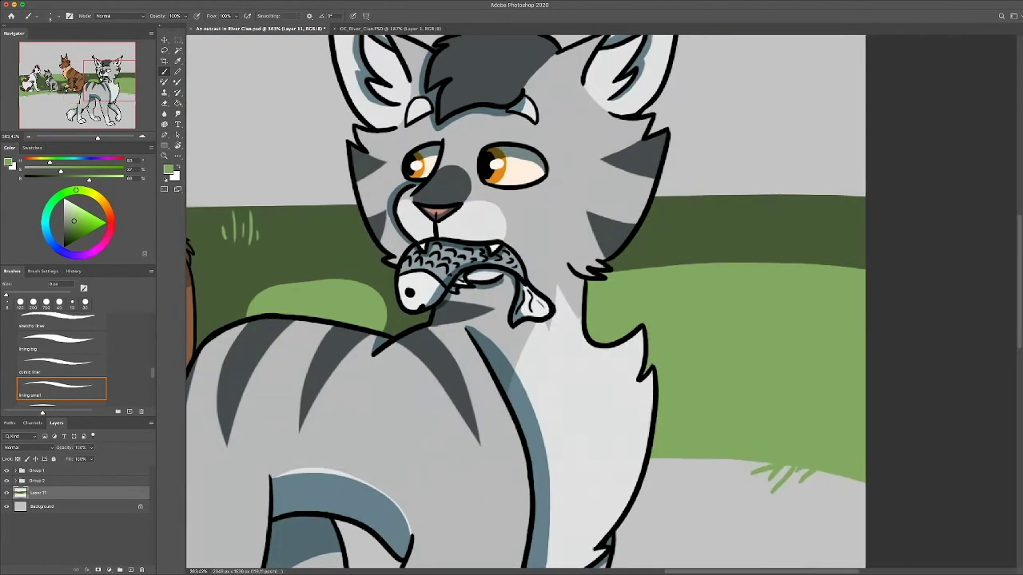
Draw light green grass tufts on the band's upper edge beside the large striped cat and on the dark grass near the brown cat
{"action": "left_click_drag", "start_coordinate": [675, 218], "coordinate": [675, 171]}
{"action": "left_click_drag", "start_coordinate": [685, 220], "coordinate": [693, 180]}
{"action": "scroll", "coordinate": [599, 304], "scroll_direction": "left", "scroll_amount": 12}
{"action": "left_click_drag", "start_coordinate": [346, 248], "coordinate": [345, 227]}
{"action": "key", "text": "super+0"}
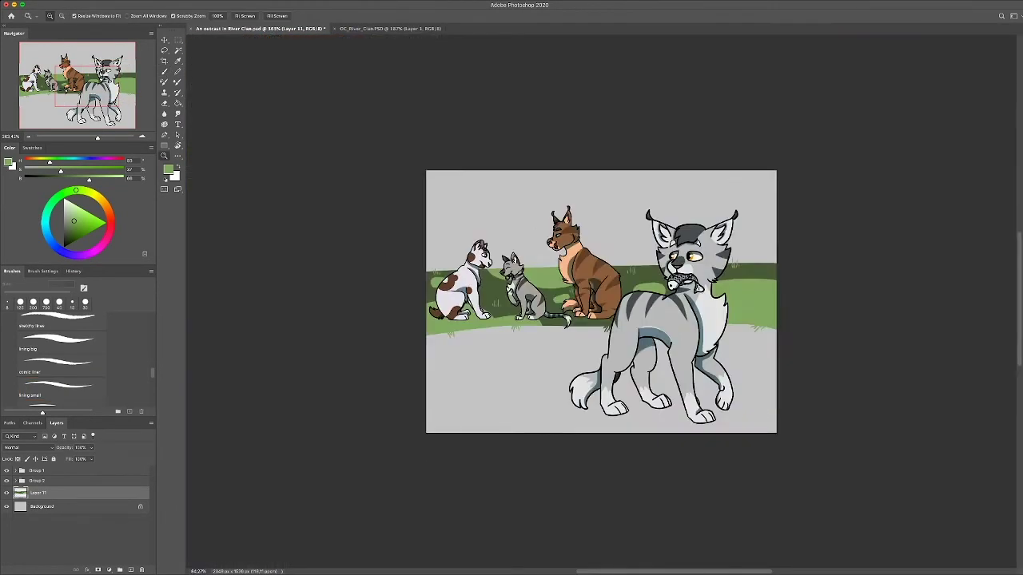
Add more fine grass tufts in contrasting greens across the grass band, including around the large striped cat
{"action": "scroll", "coordinate": [467, 268], "scroll_direction": "up", "scroll_amount": 10}
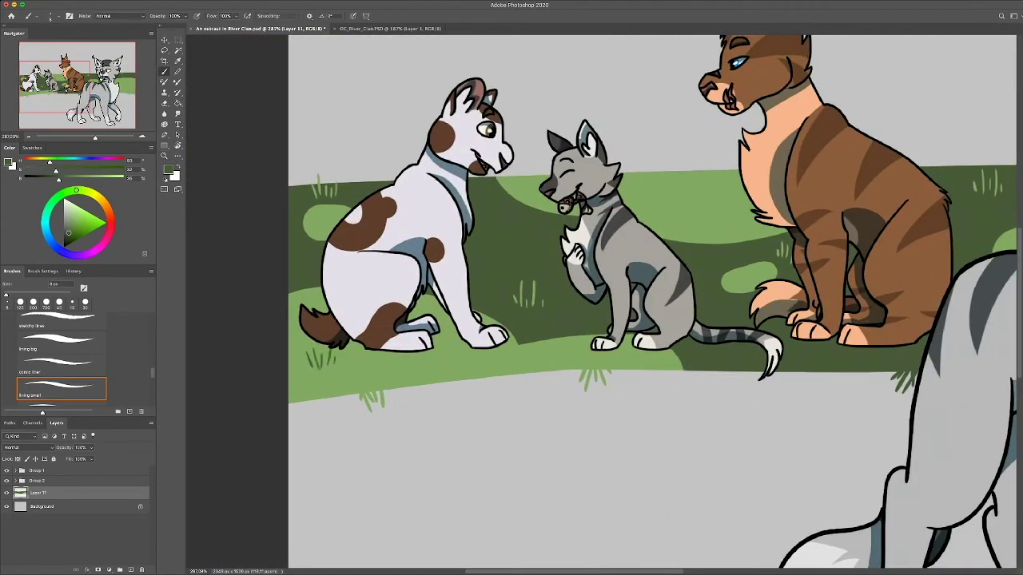
{"action": "scroll", "coordinate": [599, 304], "scroll_direction": "right", "scroll_amount": 8}
{"action": "scroll", "coordinate": [599, 304], "scroll_direction": "right", "scroll_amount": 15}
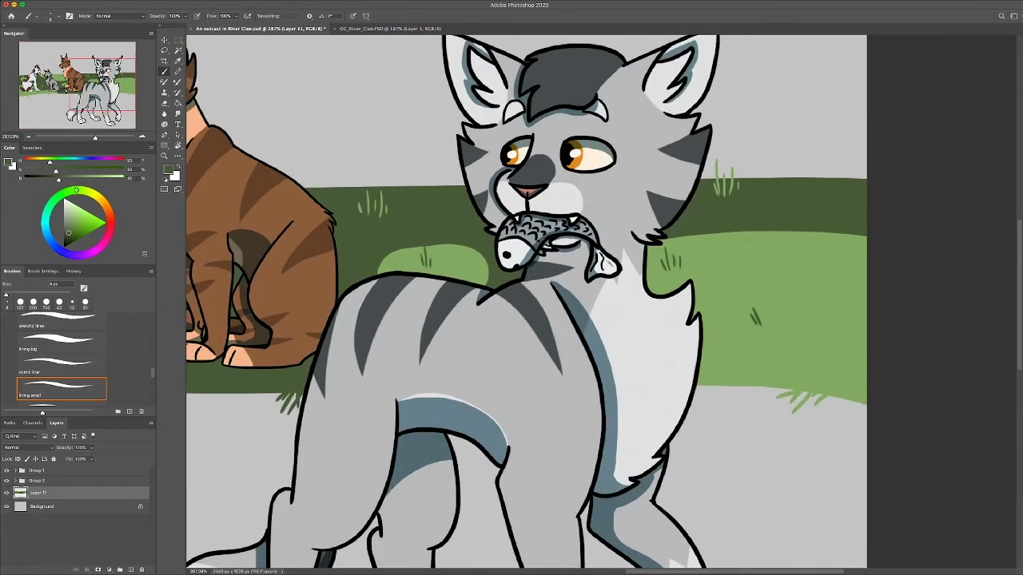
{"action": "scroll", "coordinate": [742, 264], "scroll_direction": "up", "scroll_amount": 2}
{"action": "left_click", "coordinate": [395, 260], "text": "alt"}
{"action": "left_click_drag", "start_coordinate": [376, 212], "coordinate": [381, 230]}
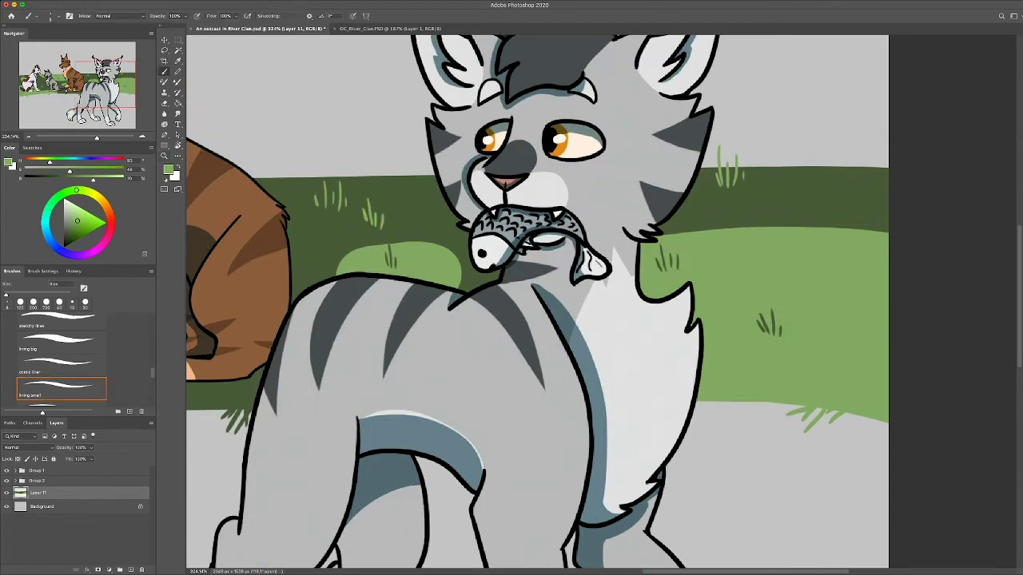
{"action": "left_click_drag", "start_coordinate": [812, 197], "coordinate": [814, 214]}
{"action": "left_click_drag", "start_coordinate": [820, 189], "coordinate": [821, 216]}
{"action": "scroll", "coordinate": [537, 304], "scroll_direction": "left", "scroll_amount": 15}
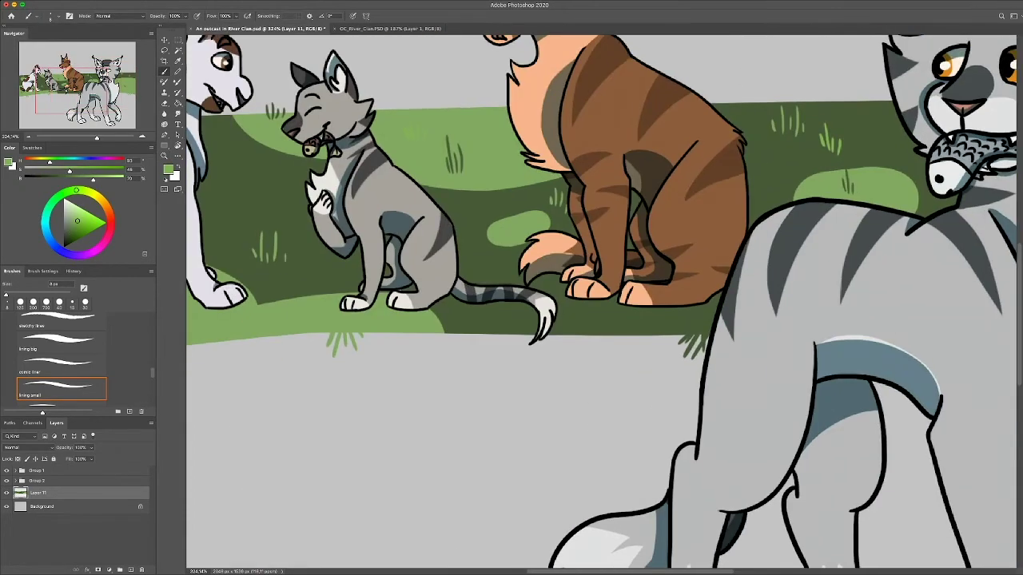
{"action": "key", "text": "super+0"}
{"action": "scroll", "coordinate": [601, 302], "scroll_direction": "up", "scroll_amount": 3}
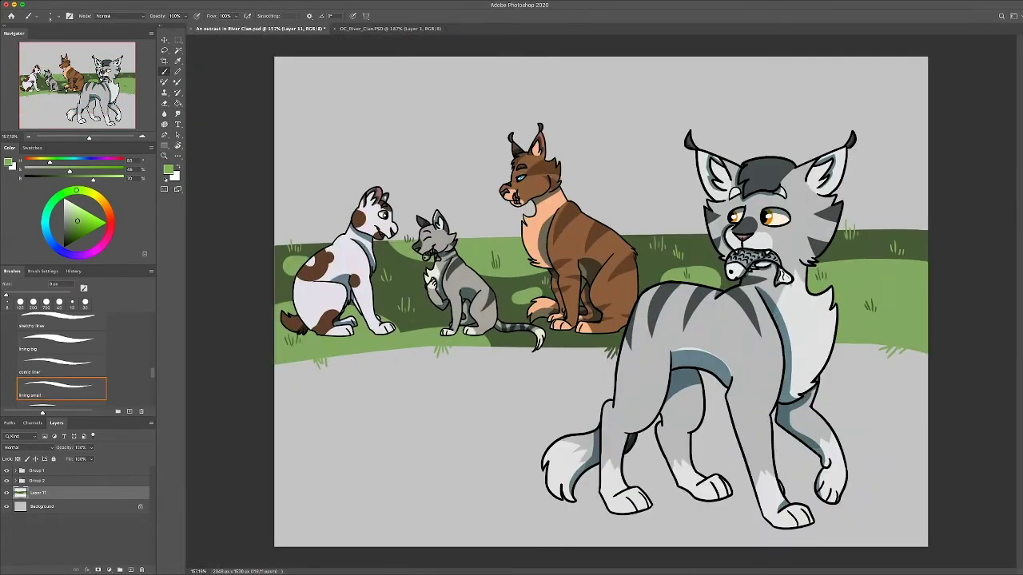
Add a new layer directly beneath the grass layer
{"action": "scroll", "coordinate": [601, 302], "scroll_direction": "down", "scroll_amount": 1}
{"action": "key", "text": "shift+super+alt+n"}
{"action": "key", "text": "super+bracketleft"}
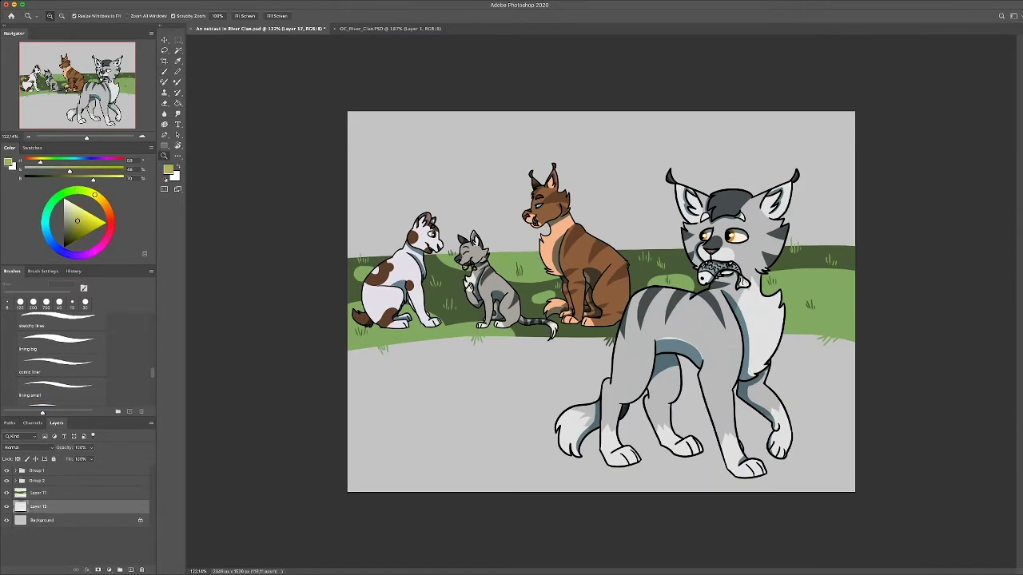
Paint the foreground ground below the grass band in pale sandy yellow with a large brush
{"action": "key", "text": "b"}
{"action": "key", "text": "bracketright"}
{"action": "key", "text": "bracketright"}
{"action": "key", "text": "bracketright"}
{"action": "key", "text": "bracketright"}
{"action": "key", "text": "bracketright"}
{"action": "key", "text": "bracketright"}
{"action": "key", "text": "bracketright"}
{"action": "key", "text": "bracketright"}
{"action": "key", "text": "bracketright"}
{"action": "key", "text": "bracketright"}
{"action": "key", "text": "bracketright"}
{"action": "key", "text": "bracketright"}
{"action": "key", "text": "bracketright"}
{"action": "key", "text": "bracketright"}
{"action": "key", "text": "bracketright"}
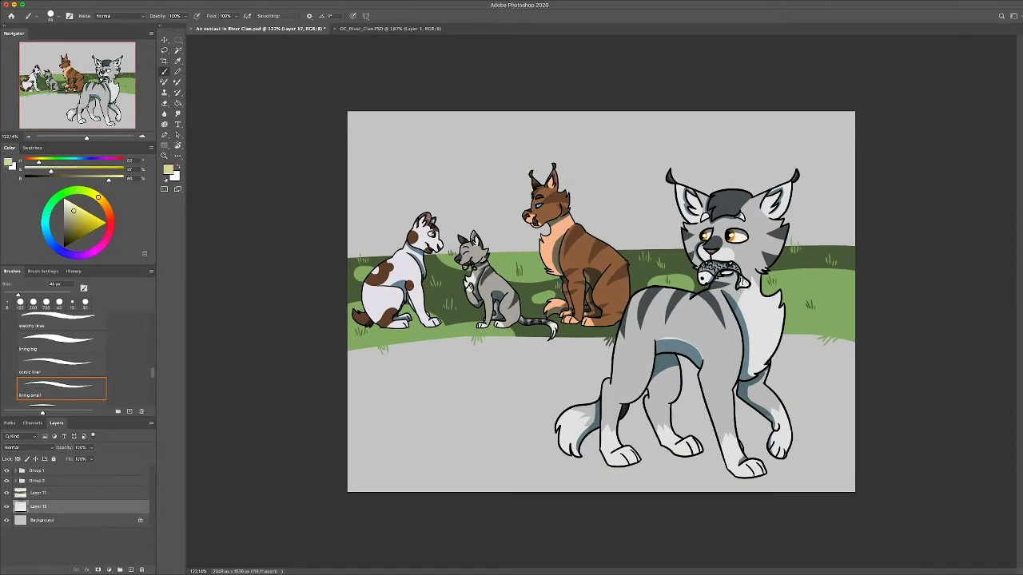
{"action": "mouse_move", "coordinate": [849, 352]}
{"action": "left_mouse_down"}
{"action": "mouse_move", "coordinate": [360, 368]}
{"action": "mouse_move", "coordinate": [528, 428]}
{"action": "mouse_move", "coordinate": [757, 473]}
{"action": "mouse_move", "coordinate": [815, 399]}
{"action": "left_mouse_up"}
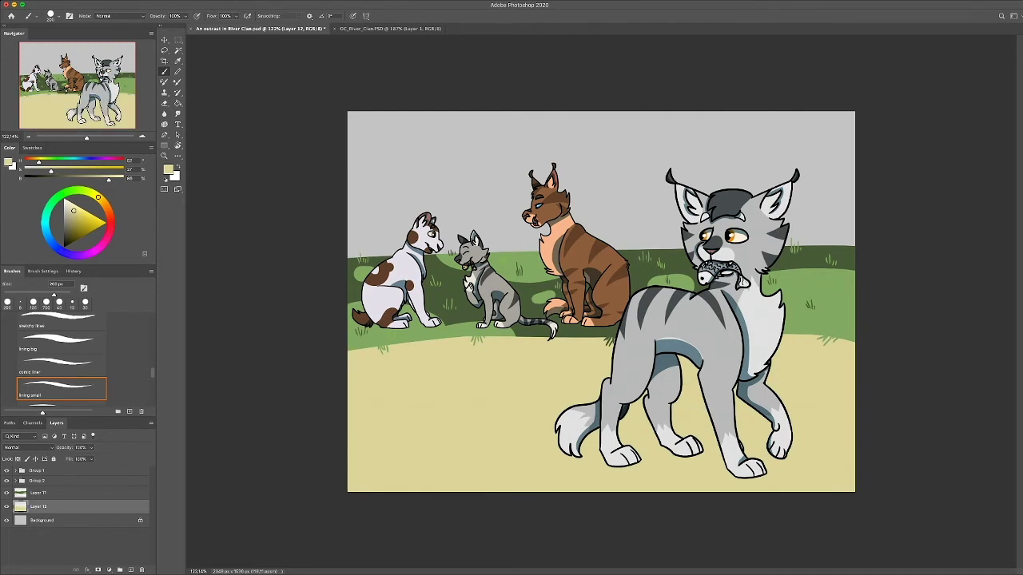
Add a layer above the sand and paint grey-beige pebbles below the white cat and below the grey cat
{"action": "left_click", "coordinate": [66, 213]}
{"action": "key", "text": "bracketleft"}
{"action": "key", "text": "bracketleft"}
{"action": "key", "text": "bracketleft"}
{"action": "key", "text": "bracketleft"}
{"action": "key", "text": "bracketleft"}
{"action": "key", "text": "bracketleft"}
{"action": "key", "text": "super+shift+alt+n"}
{"action": "left_click", "coordinate": [360, 365]}
{"action": "left_click", "coordinate": [382, 365]}
{"action": "left_click", "coordinate": [370, 378]}
{"action": "left_click_drag", "start_coordinate": [511, 354], "coordinate": [509, 363]}
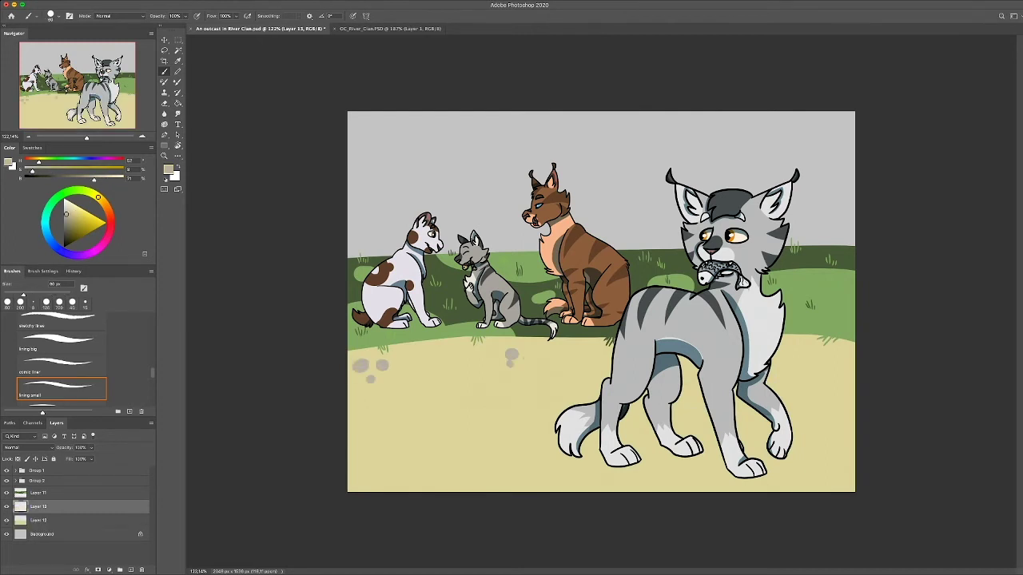
Paint more small pebble clusters across the sand with a smaller brush, using light grey and a darker grey-brown
{"action": "key", "text": "bracketleft"}
{"action": "key", "text": "bracketleft"}
{"action": "key", "text": "bracketleft"}
{"action": "key", "text": "bracketleft"}
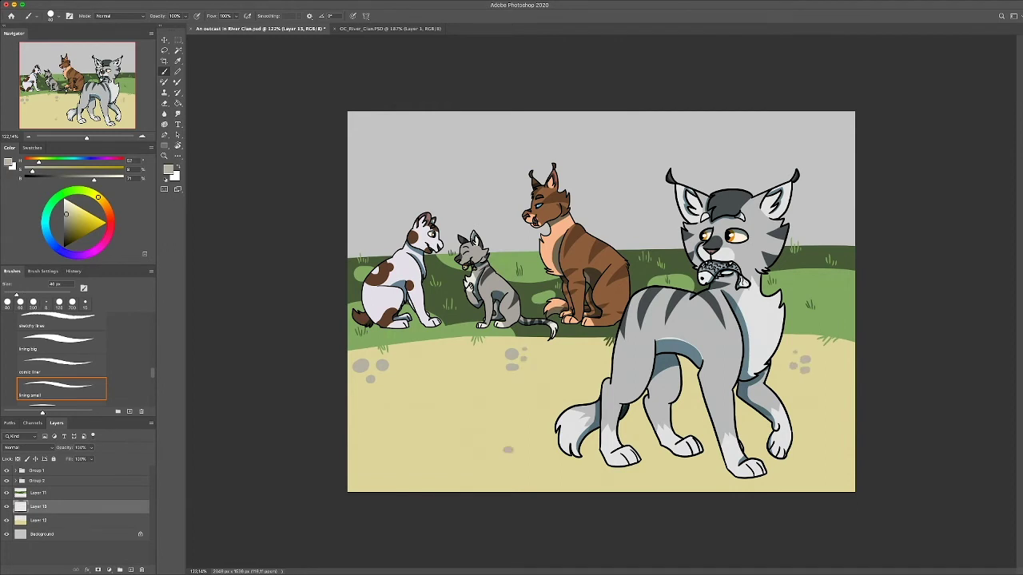
{"action": "left_click", "coordinate": [67, 223]}
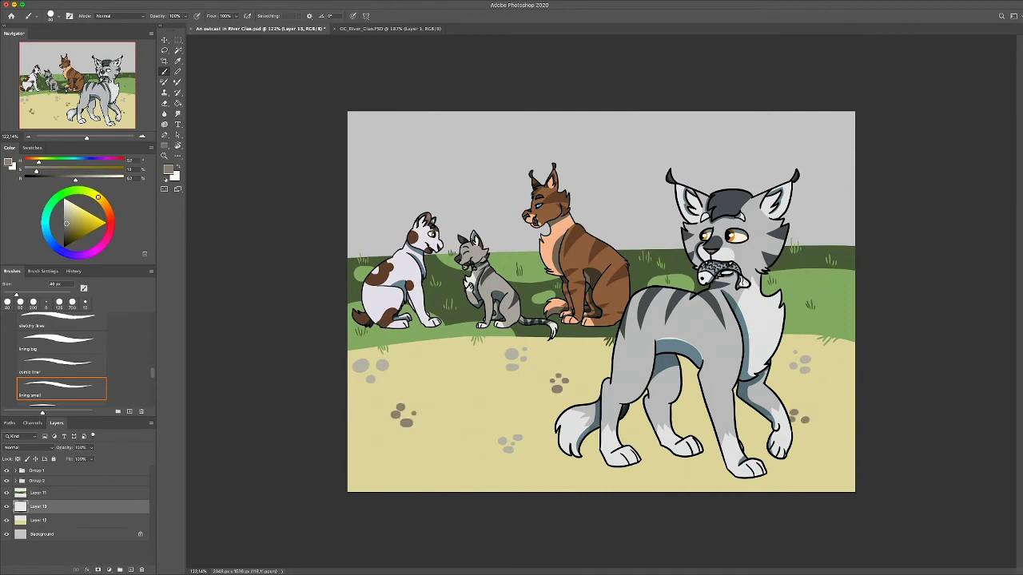
Flatten the pebbles vertically to about 59% of their height and reposition them on the sand
{"action": "key", "text": "v"}
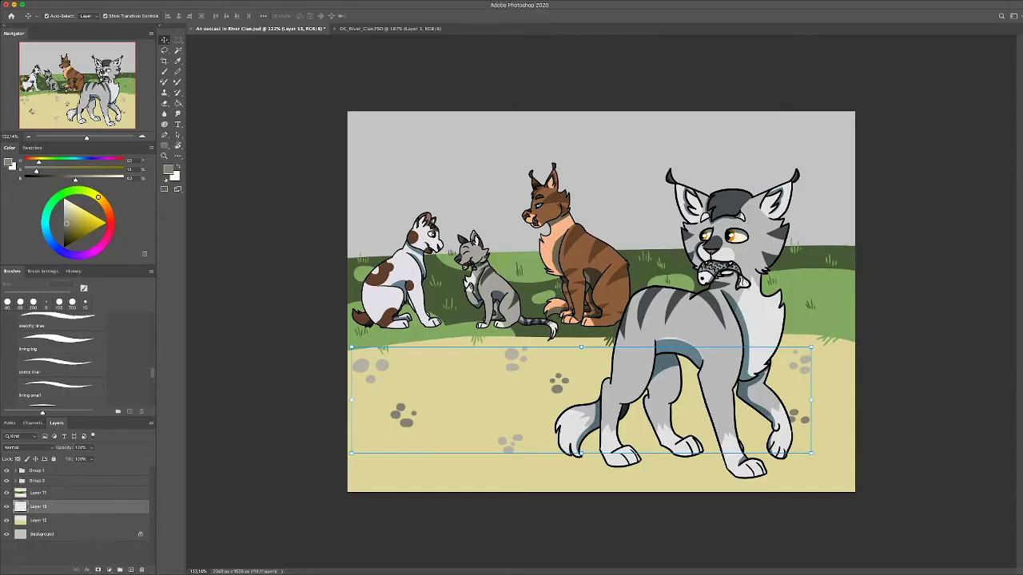
{"action": "key", "text": "ctrl+t"}
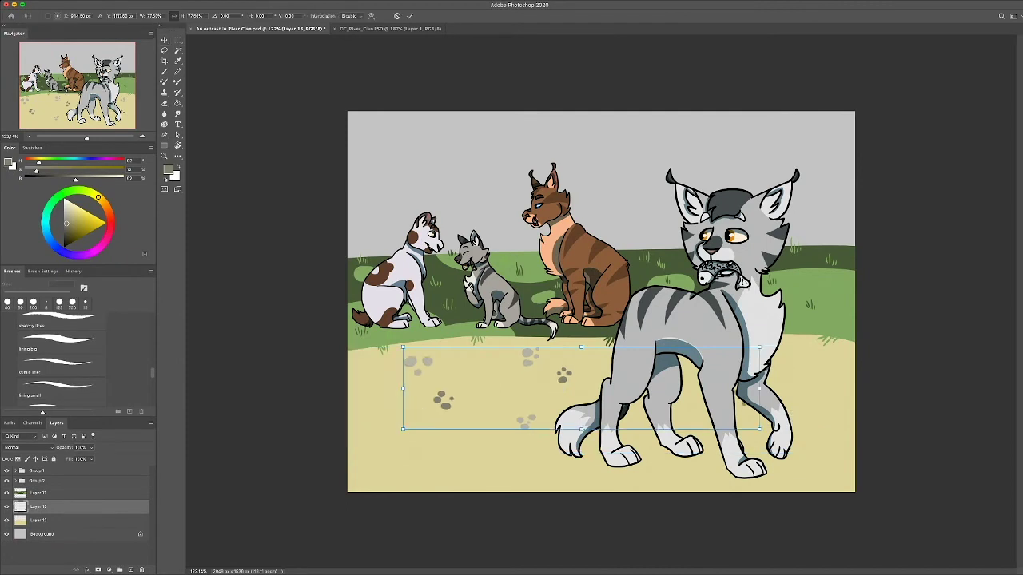
{"action": "left_click_drag", "start_coordinate": [581, 453], "coordinate": [581, 409]}
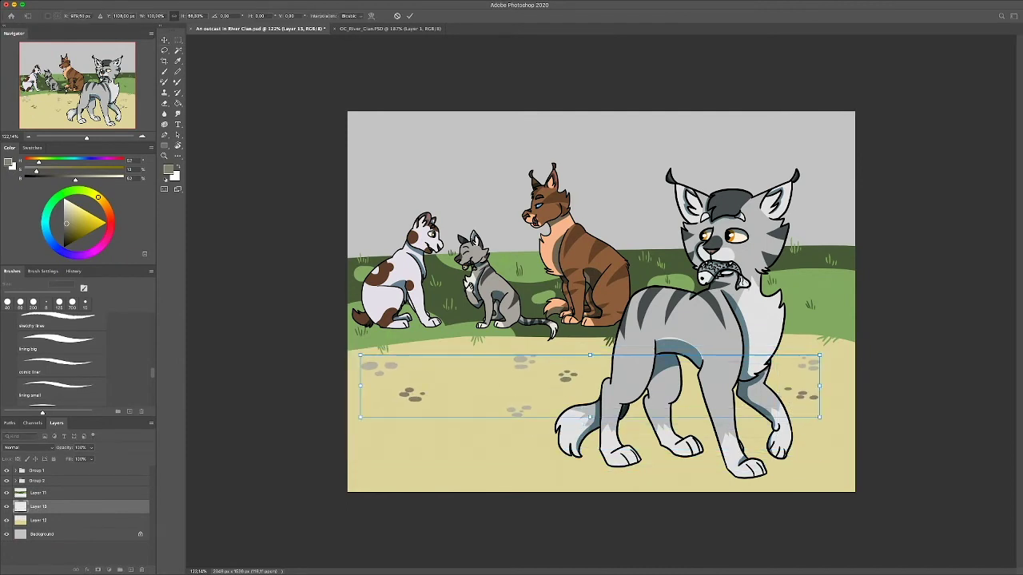
{"action": "key", "text": "Return"}
{"action": "key", "text": "b"}
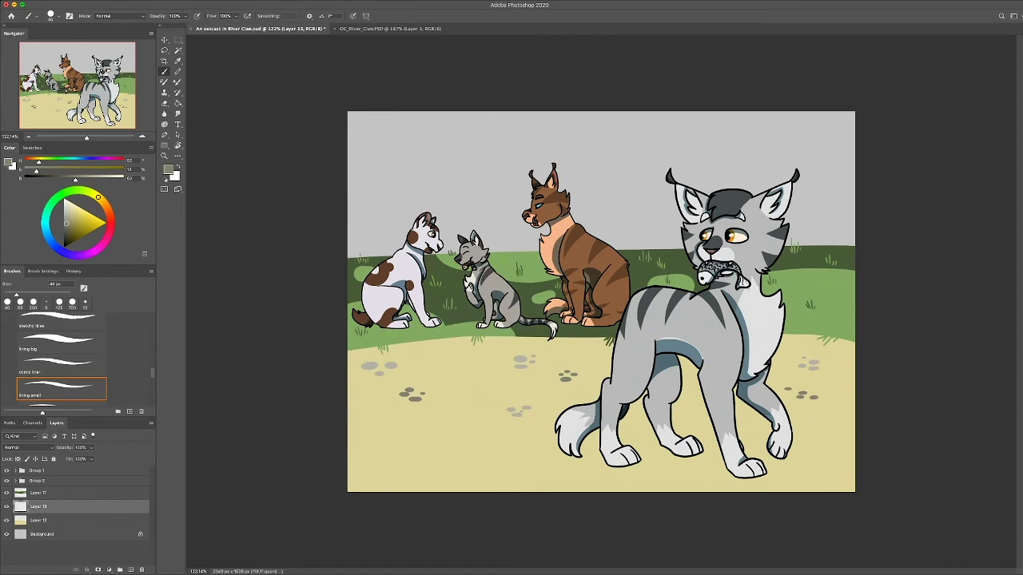
Draw thin dark green grass tufts on the sand with a 10 px brush on the grass layer
{"action": "left_click", "coordinate": [39, 492]}
{"action": "left_click", "coordinate": [448, 357], "text": "alt"}
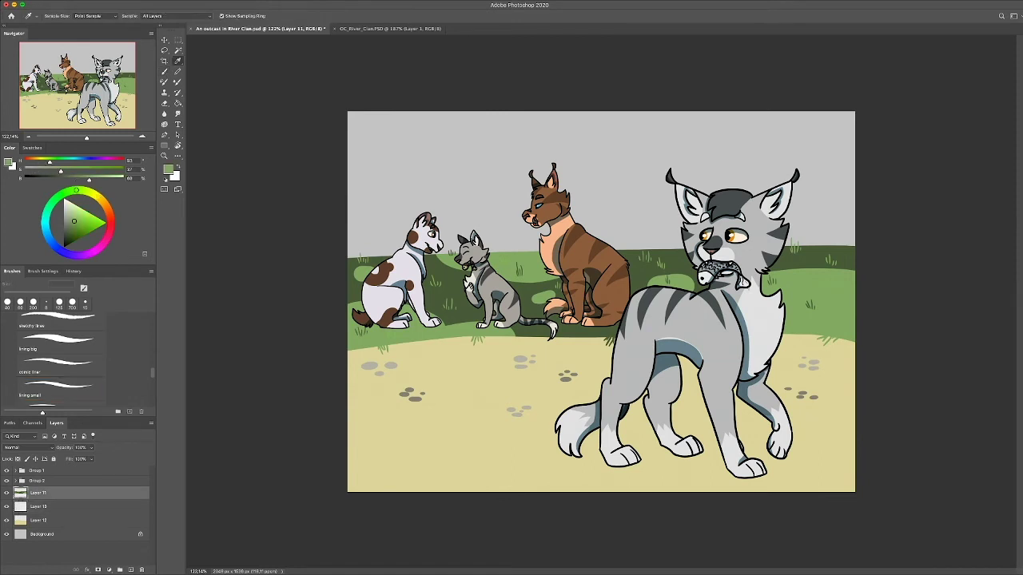
{"action": "key", "text": "bracketleft"}
{"action": "key", "text": "bracketleft"}
{"action": "key", "text": "bracketleft"}
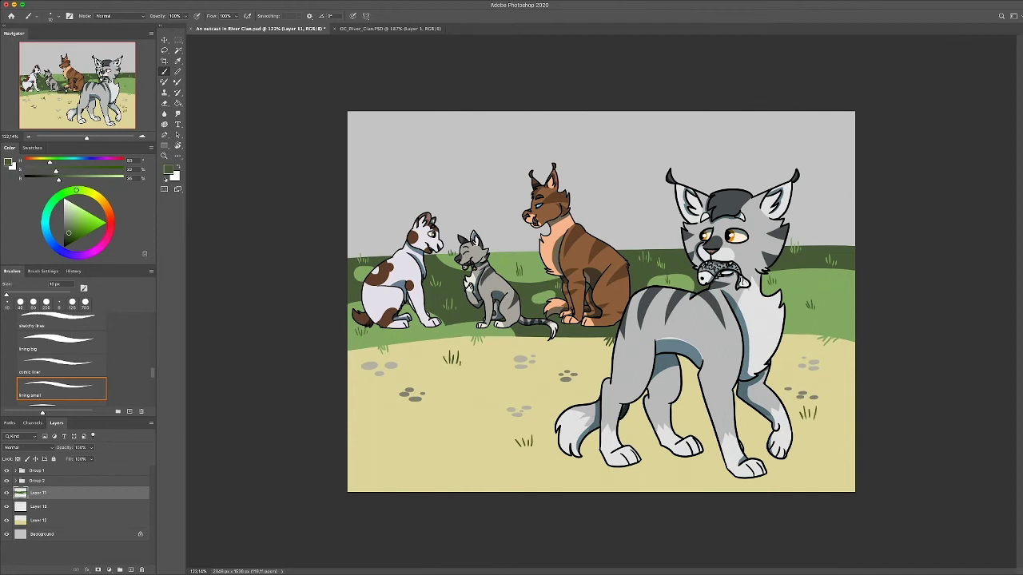
Add a new layer above the grass layer and choose a deep, saturated dark green
{"action": "left_click", "coordinate": [39, 506]}
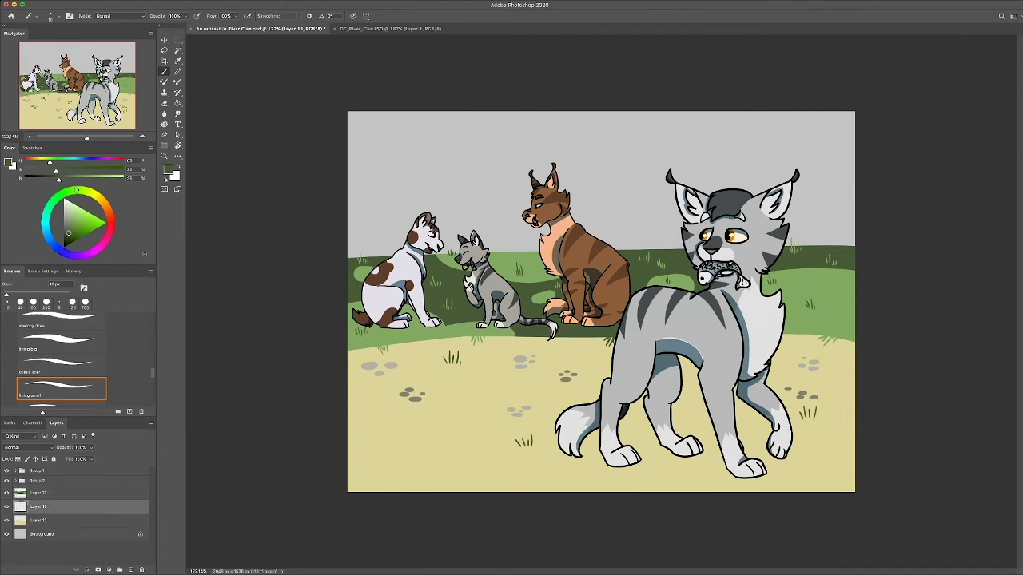
{"action": "left_click", "coordinate": [39, 492]}
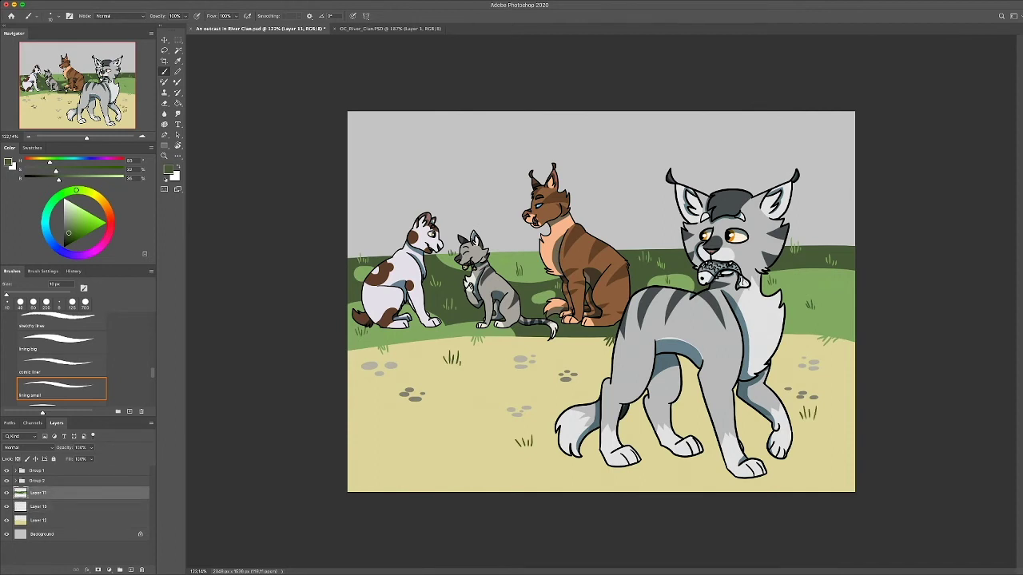
{"action": "key", "text": "super+shift+alt+n"}
{"action": "left_click_drag", "start_coordinate": [68, 233], "coordinate": [75, 241]}
{"action": "scroll", "coordinate": [543, 447], "scroll_direction": "up", "scroll_amount": 5}
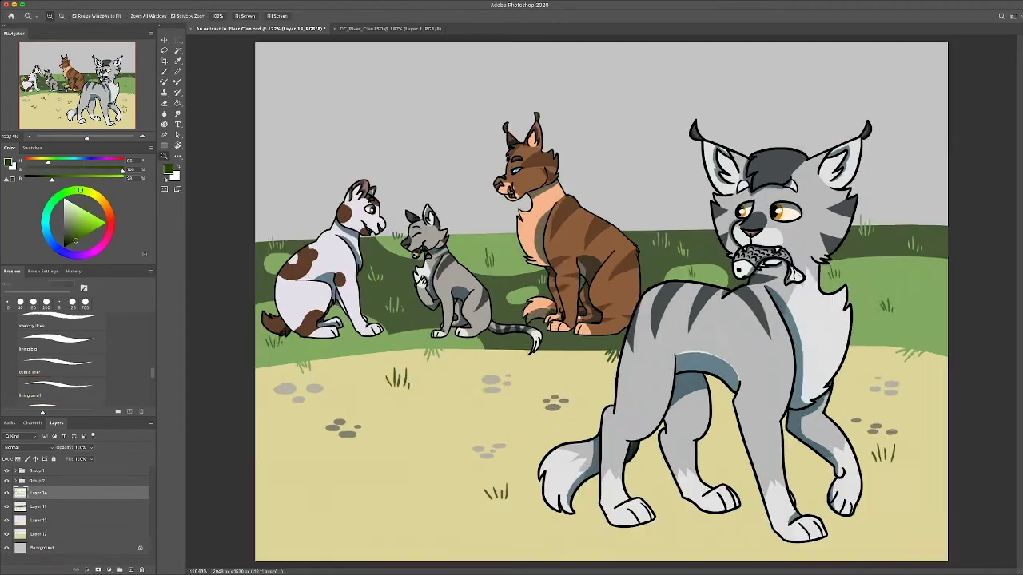
Paint a dark green ground shadow beneath the large striped cat's paws and tail with a 70 px brush
{"action": "key", "text": "bracketright"}
{"action": "key", "text": "bracketright"}
{"action": "key", "text": "bracketright"}
{"action": "key", "text": "bracketright"}
{"action": "key", "text": "bracketright"}
{"action": "key", "text": "bracketright"}
{"action": "mouse_move", "coordinate": [531, 470]}
{"action": "left_mouse_down"}
{"action": "mouse_move", "coordinate": [551, 479]}
{"action": "mouse_move", "coordinate": [595, 468]}
{"action": "mouse_move", "coordinate": [571, 446]}
{"action": "left_mouse_up"}
{"action": "left_click_drag", "start_coordinate": [600, 487], "coordinate": [779, 480]}
{"action": "left_click_drag", "start_coordinate": [639, 359], "coordinate": [471, 299]}
{"action": "mouse_move", "coordinate": [567, 428]}
{"action": "left_mouse_down"}
{"action": "mouse_move", "coordinate": [647, 423]}
{"action": "mouse_move", "coordinate": [715, 443]}
{"action": "mouse_move", "coordinate": [679, 444]}
{"action": "mouse_move", "coordinate": [731, 411]}
{"action": "left_mouse_up"}
{"action": "left_click_drag", "start_coordinate": [560, 320], "coordinate": [727, 348]}
{"action": "left_click_drag", "start_coordinate": [479, 279], "coordinate": [582, 315]}
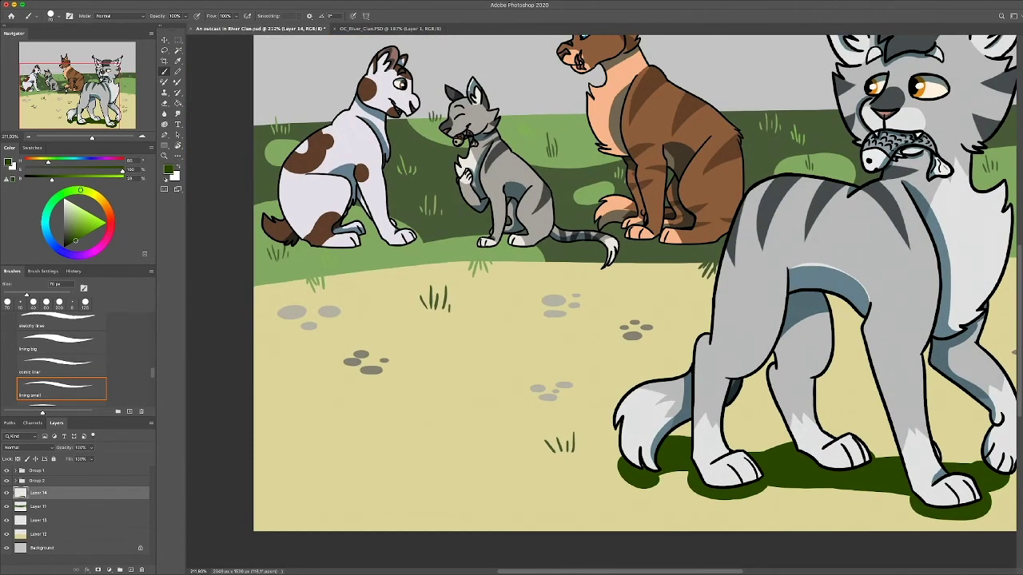
Paint dark green ground shadows beneath the three sitting cats with a smaller brush
{"action": "mouse_move", "coordinate": [275, 254]}
{"action": "left_mouse_down"}
{"action": "mouse_move", "coordinate": [368, 238]}
{"action": "mouse_move", "coordinate": [604, 254]}
{"action": "mouse_move", "coordinate": [559, 246]}
{"action": "left_mouse_up"}
{"action": "key", "text": "e"}
{"action": "key", "text": "b"}
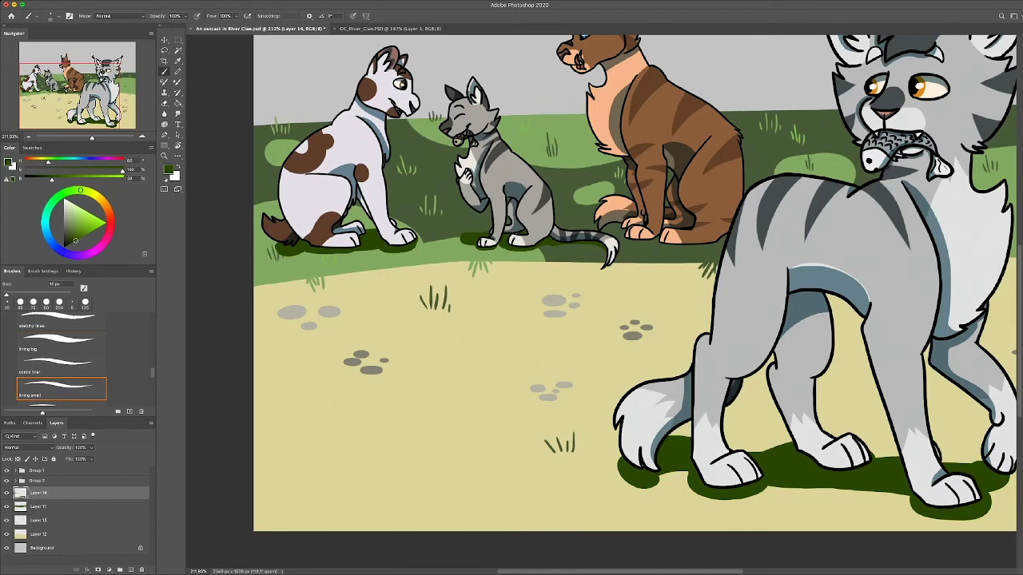
{"action": "key", "text": "bracketright"}
{"action": "key", "text": "bracketright"}
{"action": "key", "text": "bracketright"}
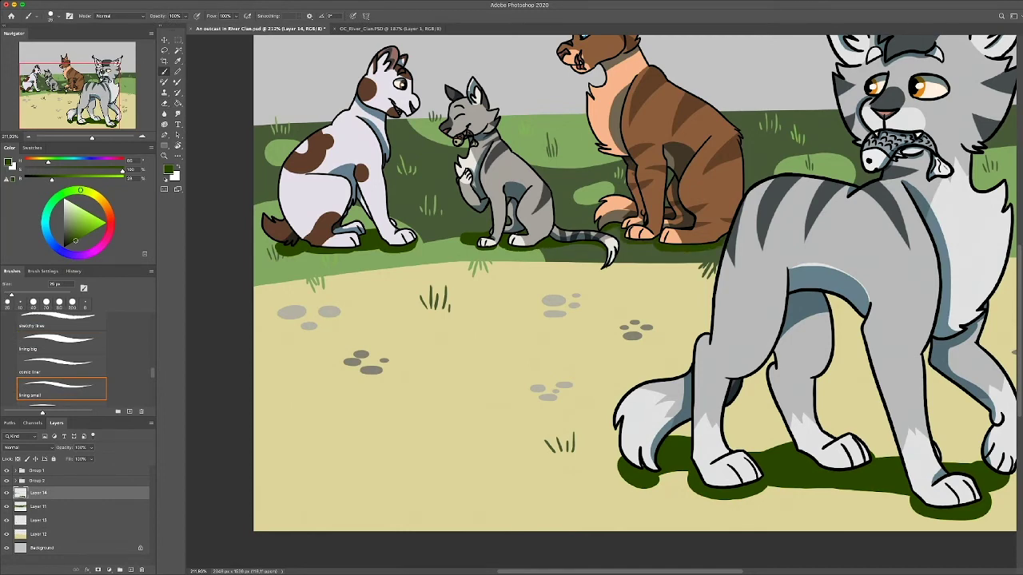
{"action": "key", "text": "ctrl+0"}
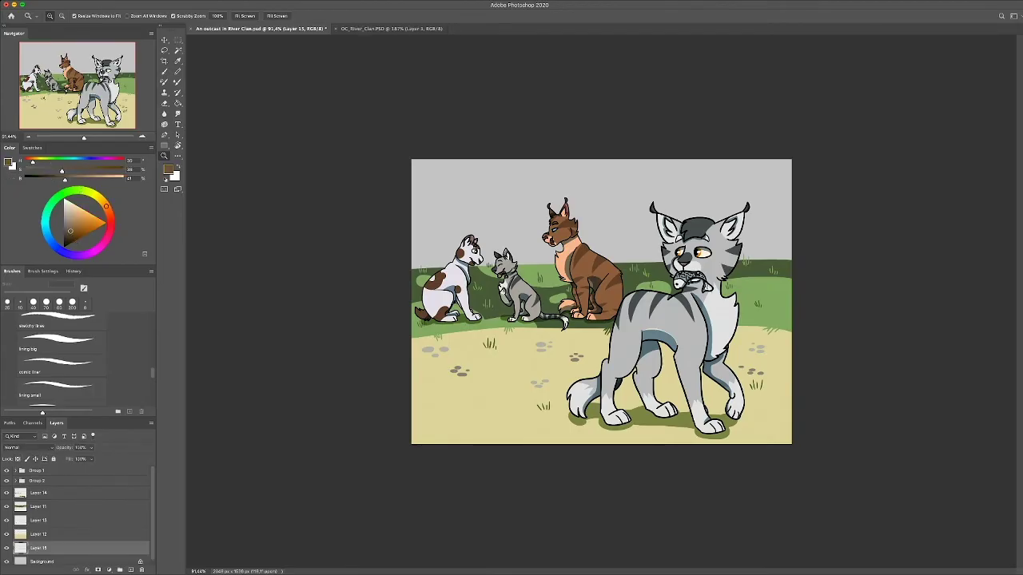
Paint a brown tree trunk with a branch at the canvas edge behind the white cat
{"action": "key", "text": "b"}
{"action": "key", "text": "bracketright"}
{"action": "key", "text": "bracketright"}
{"action": "key", "text": "bracketright"}
{"action": "left_click_drag", "start_coordinate": [418, 161], "coordinate": [417, 268]}
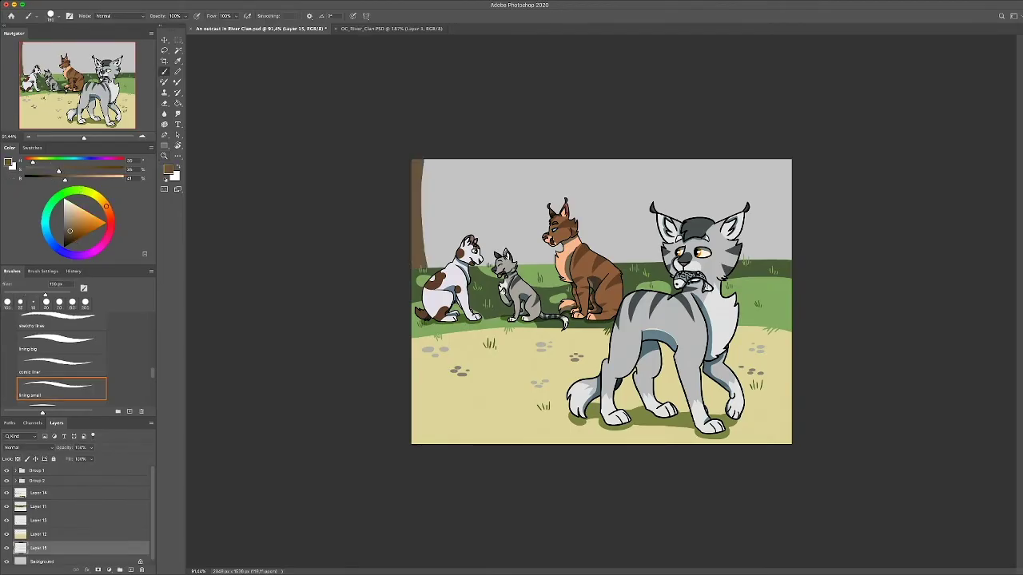
{"action": "left_click_drag", "start_coordinate": [424, 181], "coordinate": [447, 159]}
{"action": "left_click_drag", "start_coordinate": [763, 160], "coordinate": [759, 259]}
{"action": "left_click_drag", "start_coordinate": [775, 225], "coordinate": [755, 259]}
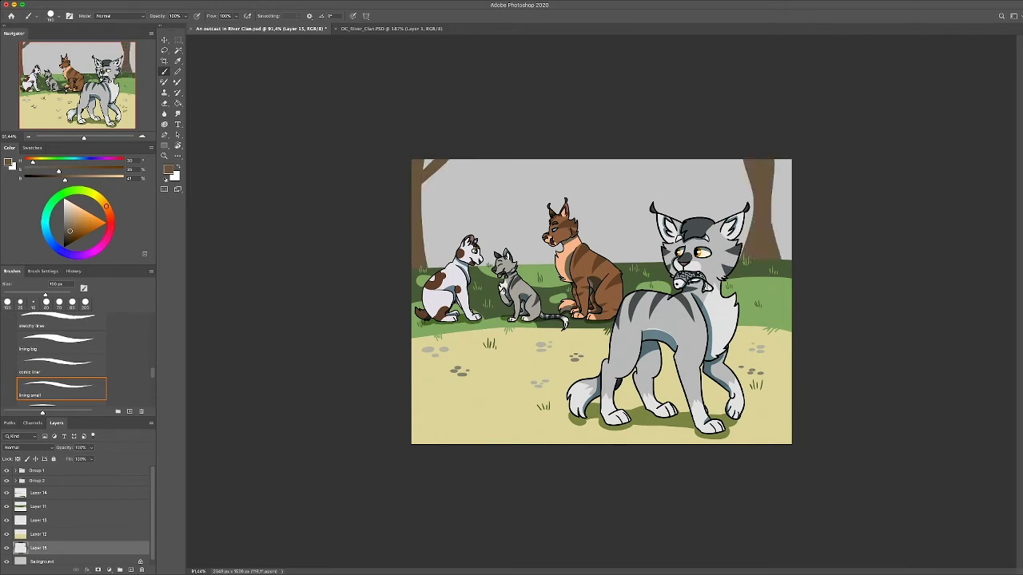
{"action": "key", "text": "ctrl+z"}
{"action": "key", "text": "ctrl+z"}
Paint a brown tree trunk with spreading branches behind the large striped cat
{"action": "left_click_drag", "start_coordinate": [763, 160], "coordinate": [769, 261]}
{"action": "key", "text": "ctrl+z"}
{"action": "key", "text": "ctrl+z"}
{"action": "key", "text": "ctrl+z"}
{"action": "left_click_drag", "start_coordinate": [765, 186], "coordinate": [770, 260]}
{"action": "mouse_move", "coordinate": [773, 160]}
{"action": "left_mouse_down"}
{"action": "mouse_move", "coordinate": [771, 196]}
{"action": "mouse_move", "coordinate": [707, 160]}
{"action": "left_mouse_up"}
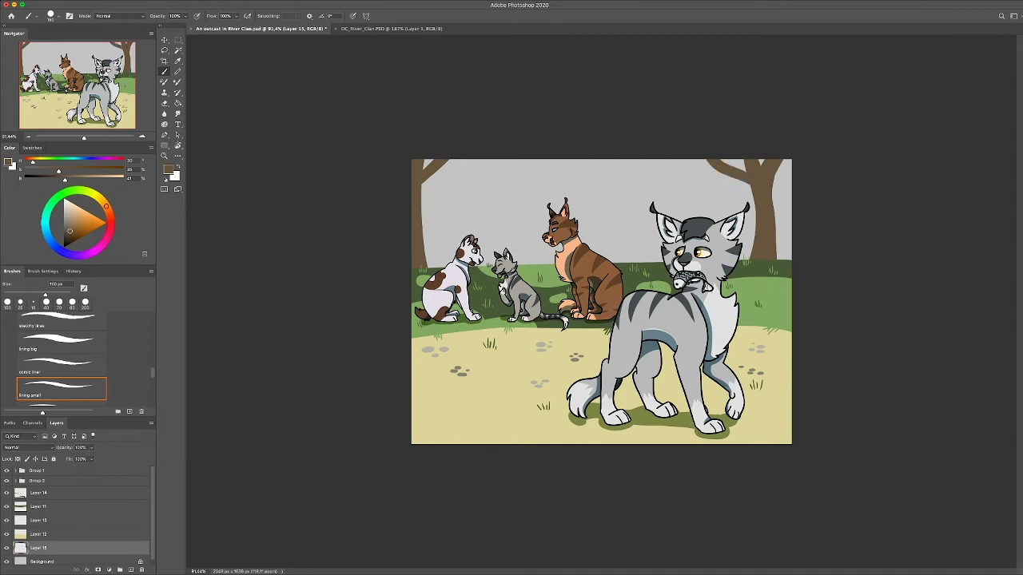
Paint a brown tree trunk with branches on both sides behind the brown cat
{"action": "mouse_move", "coordinate": [583, 158]}
{"action": "left_mouse_down"}
{"action": "mouse_move", "coordinate": [582, 244]}
{"action": "mouse_move", "coordinate": [592, 250]}
{"action": "mouse_move", "coordinate": [581, 252]}
{"action": "mouse_move", "coordinate": [593, 254]}
{"action": "left_mouse_up"}
{"action": "key", "text": "ctrl+z"}
{"action": "key", "text": "ctrl+z"}
{"action": "key", "text": "ctrl+z"}
{"action": "key", "text": "ctrl+z"}
{"action": "key", "text": "ctrl+z"}
{"action": "left_click_drag", "start_coordinate": [597, 186], "coordinate": [621, 160]}
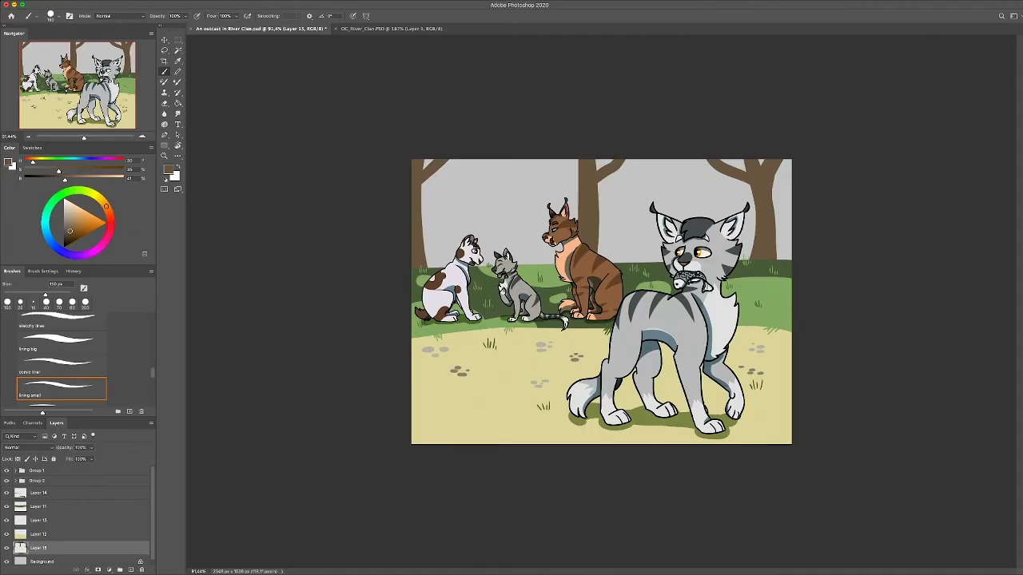
{"action": "left_click_drag", "start_coordinate": [577, 200], "coordinate": [530, 160]}
{"action": "key", "text": "ctrl+z"}
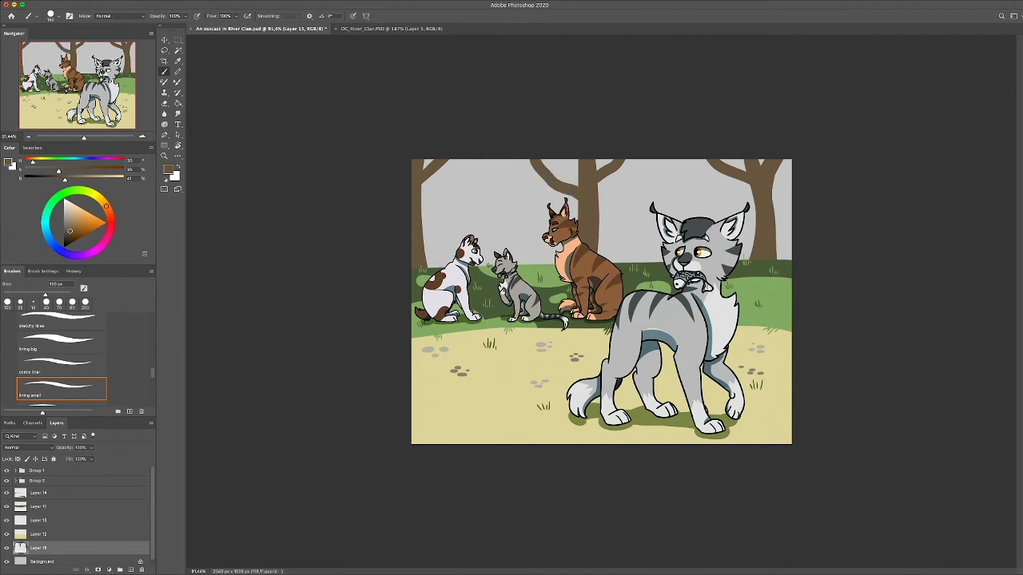
Add a new layer clipped to the trees and paint darker brown bark marks on the trunks behind the white and brown cats
{"action": "key", "text": "super+shift+alt+n"}
{"action": "left_click_drag", "start_coordinate": [415, 227], "coordinate": [415, 256]}
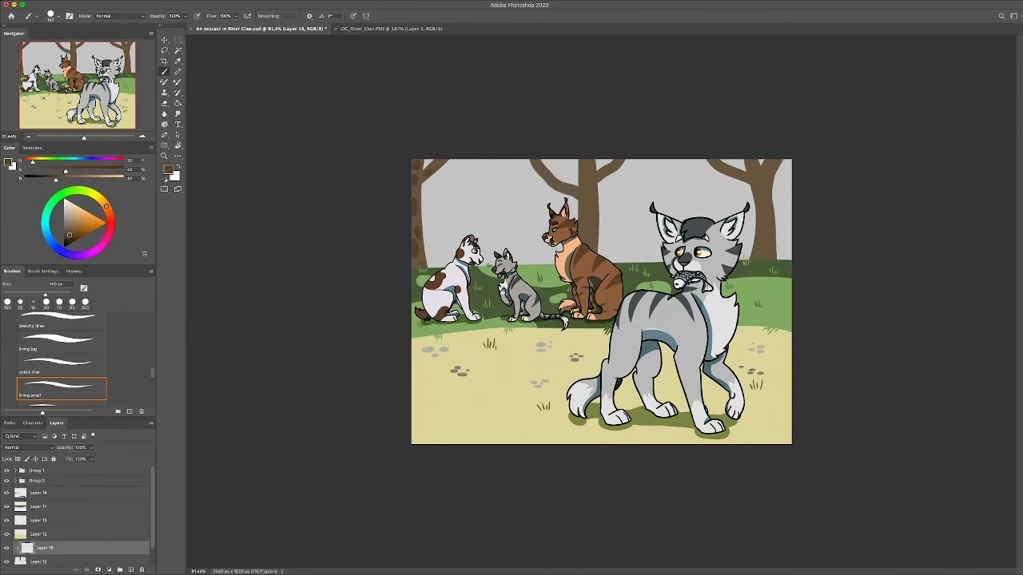
{"action": "left_click_drag", "start_coordinate": [584, 198], "coordinate": [585, 235]}
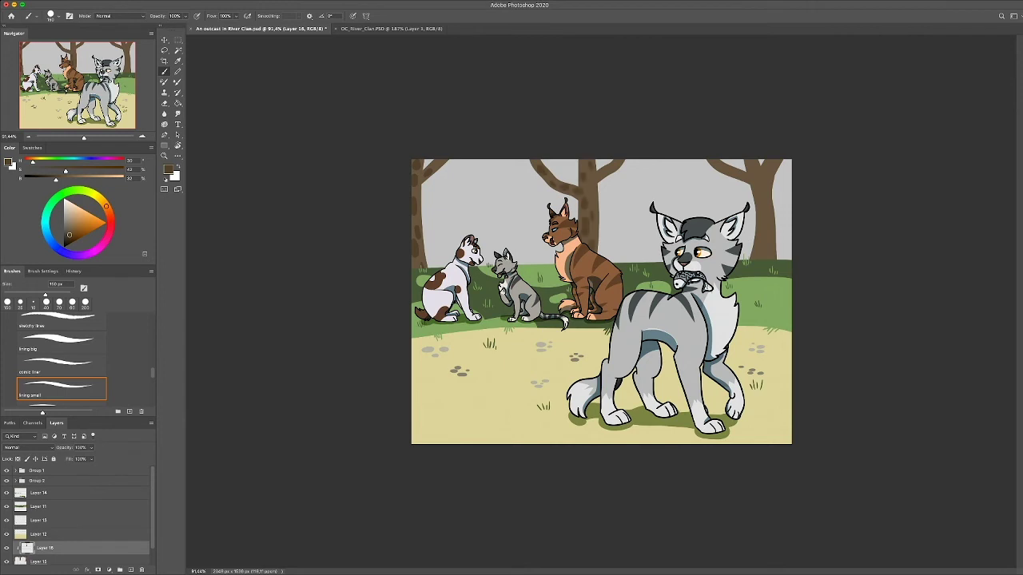
Paint darker brown bark marks on the trunk and branches behind the large striped cat and soften the bark marks
{"action": "left_click_drag", "start_coordinate": [738, 177], "coordinate": [715, 166]}
{"action": "mouse_move", "coordinate": [758, 213]}
{"action": "left_mouse_down"}
{"action": "mouse_move", "coordinate": [756, 259]}
{"action": "mouse_move", "coordinate": [771, 257]}
{"action": "left_mouse_up"}
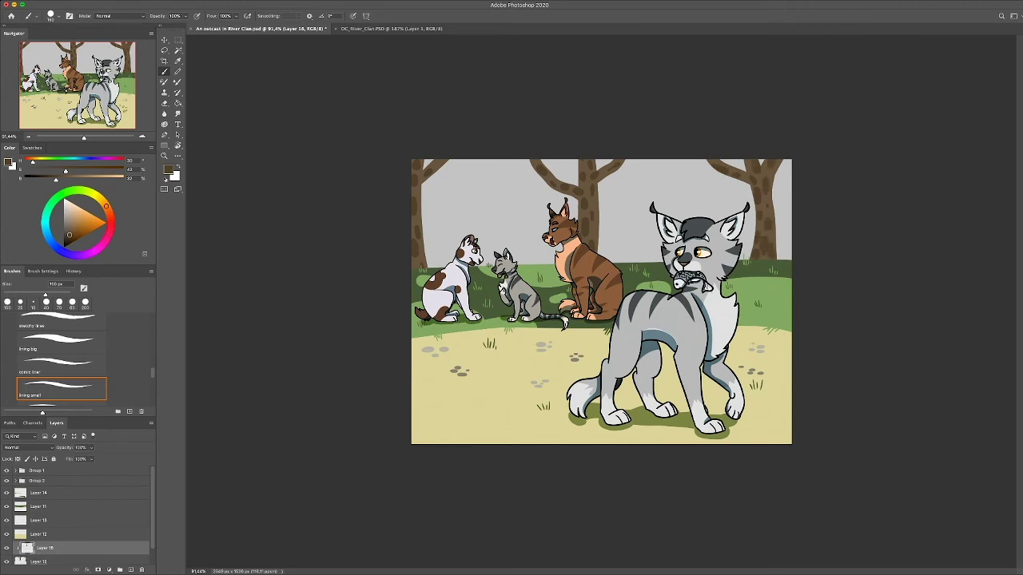
{"action": "key", "text": "space"}
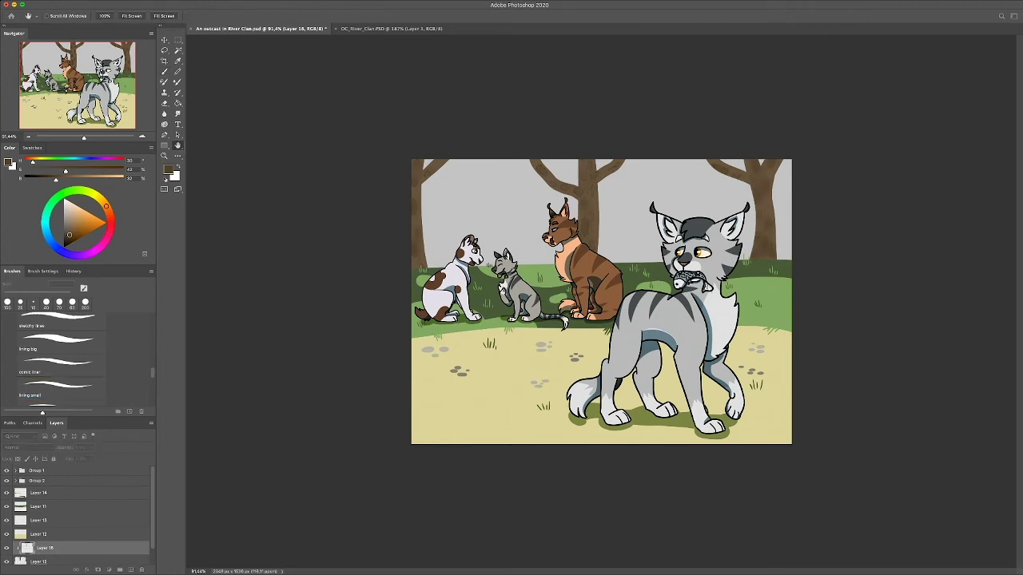
Fill a new layer directly above the Background layer with dark green behind the trees
{"action": "key", "text": "alt+bracketleft"}
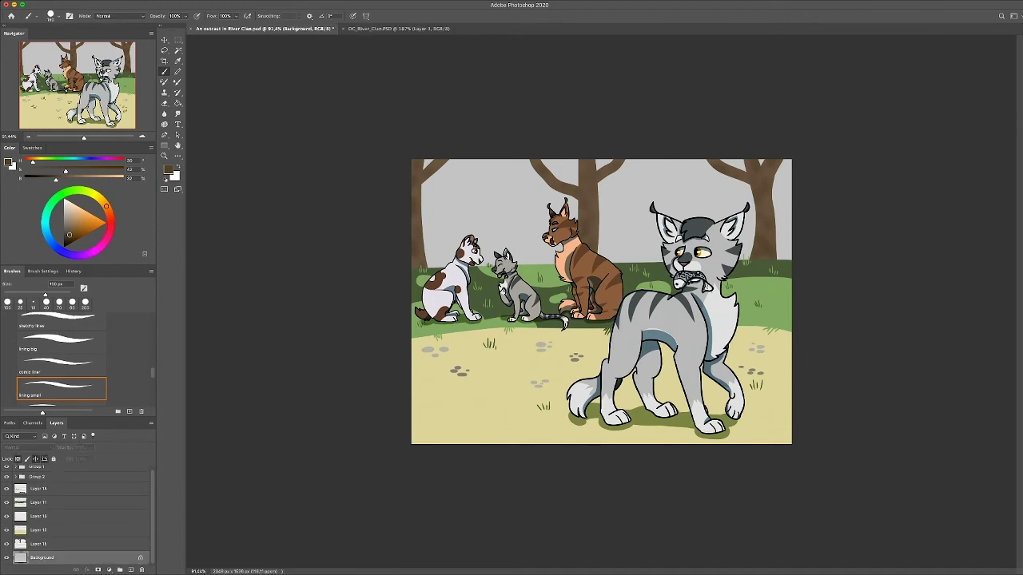
{"action": "key", "text": "g"}
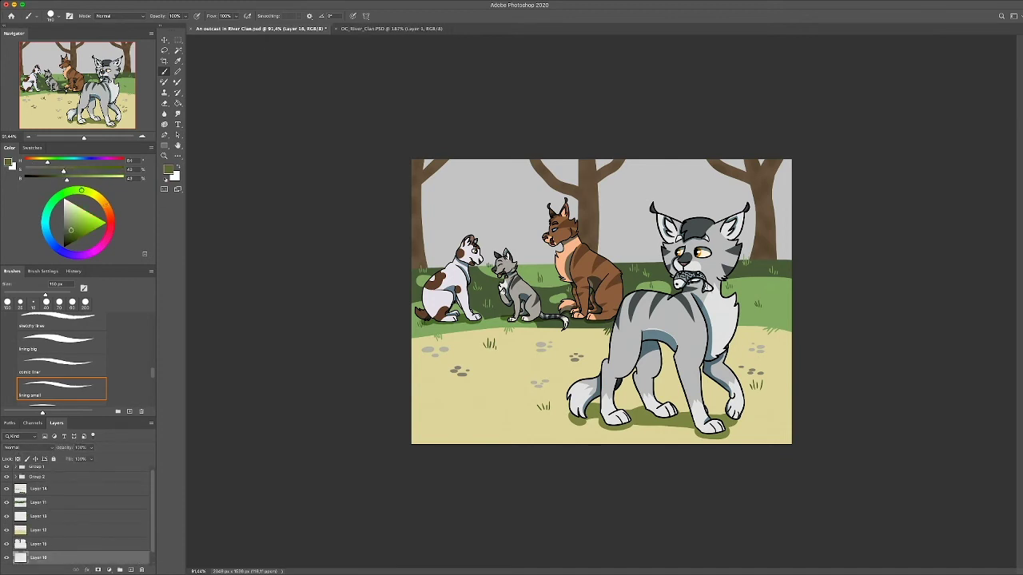
{"action": "left_click", "coordinate": [495, 192]}
Paint lighter green rounded bushes between the tree trunks on a new layer above the dark green fill
{"action": "key", "text": "alt+bracketleft"}
{"action": "key", "text": "b"}
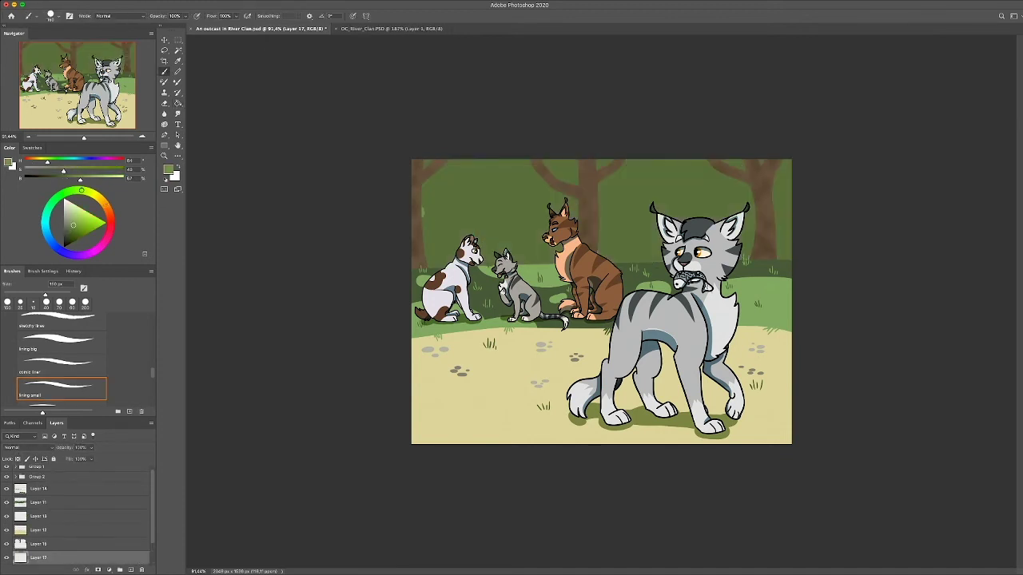
{"action": "mouse_move", "coordinate": [421, 200]}
{"action": "left_mouse_down"}
{"action": "mouse_move", "coordinate": [451, 238]}
{"action": "mouse_move", "coordinate": [436, 264]}
{"action": "mouse_move", "coordinate": [431, 223]}
{"action": "left_mouse_up"}
{"action": "mouse_move", "coordinate": [518, 260]}
{"action": "left_mouse_down"}
{"action": "mouse_move", "coordinate": [572, 214]}
{"action": "mouse_move", "coordinate": [608, 233]}
{"action": "mouse_move", "coordinate": [639, 227]}
{"action": "mouse_move", "coordinate": [655, 252]}
{"action": "left_mouse_up"}
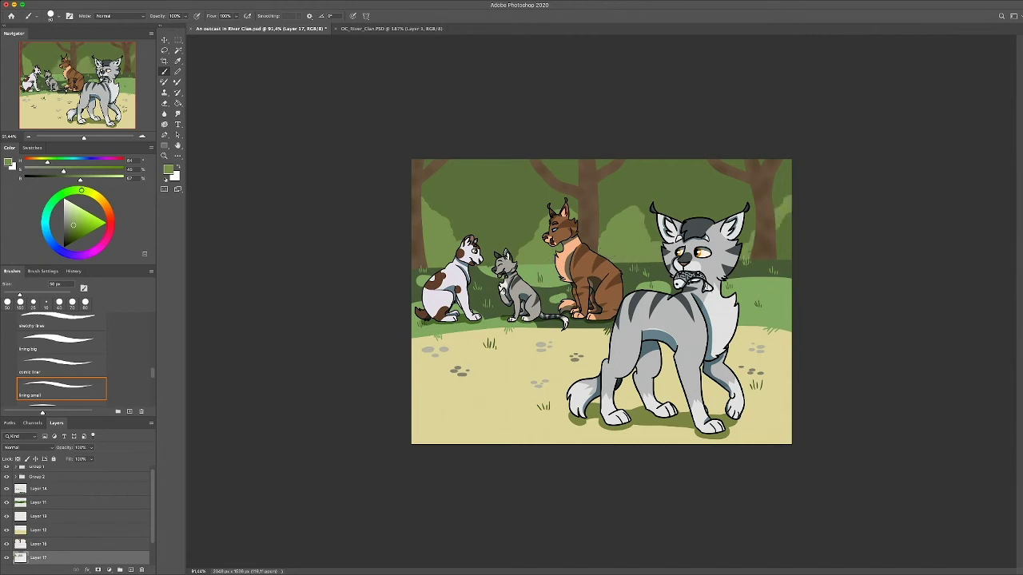
Merge the bushes with the dark green fill and put all the scenery layers into one group
{"action": "key", "text": "ctrl+shift+alt+e"}
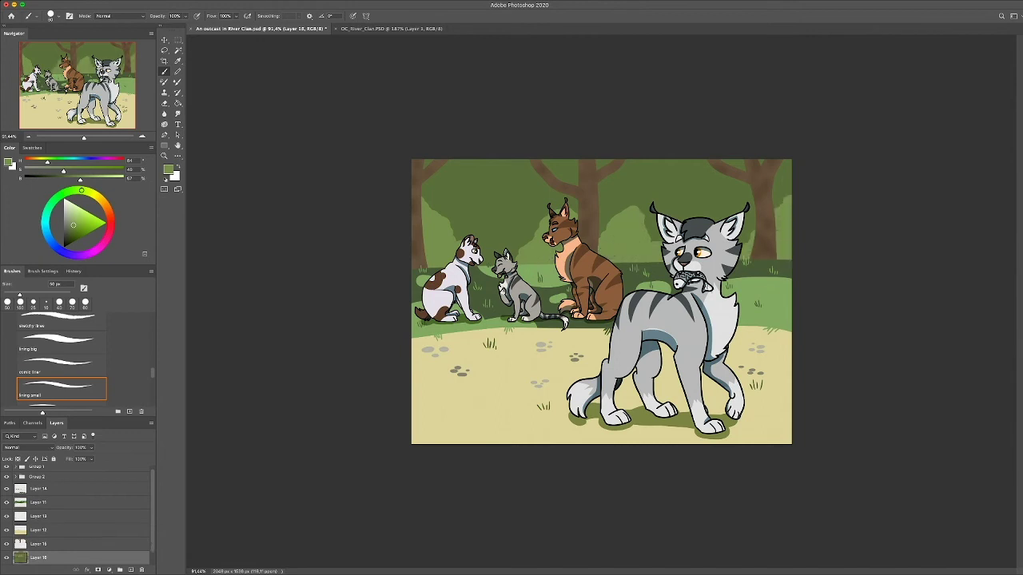
{"action": "left_click", "coordinate": [38, 488]}
{"action": "left_click", "coordinate": [38, 543], "text": "shift"}
{"action": "key", "text": "ctrl+g"}
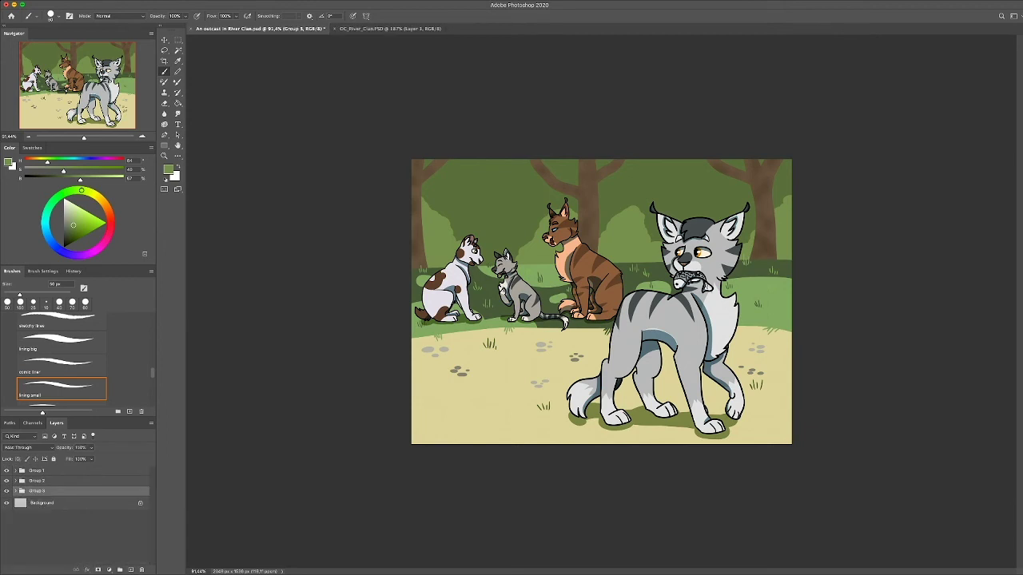
Paint soft dark green shading over the forest and ground edges on a new layer and lower that layer's opacity
{"action": "key", "text": "ctrl+shift+alt+n"}
{"action": "key", "text": "bracketright"}
{"action": "key", "text": "bracketright"}
{"action": "key", "text": "bracketright"}
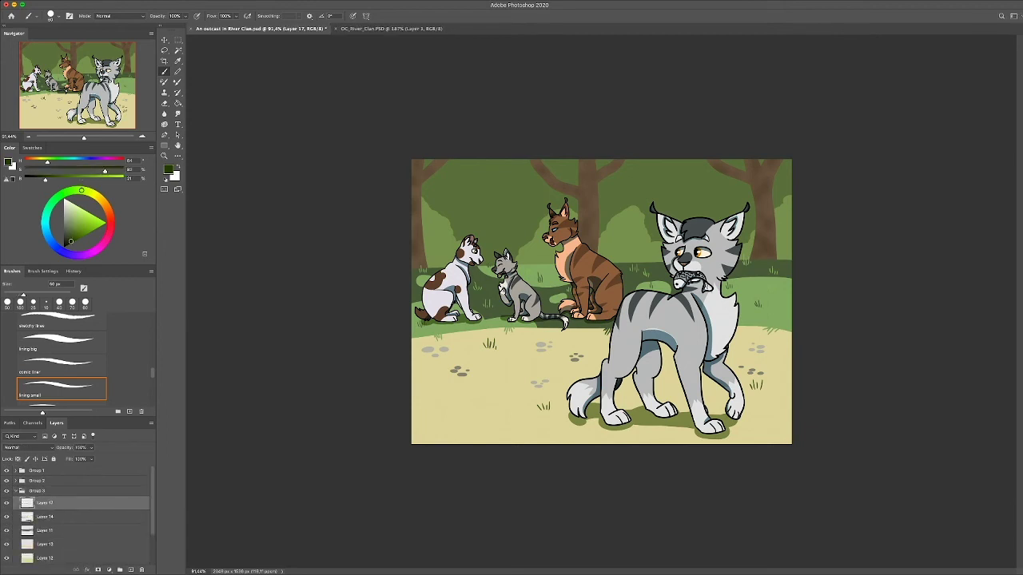
{"action": "left_click_drag", "start_coordinate": [447, 256], "coordinate": [487, 232]}
{"action": "mouse_move", "coordinate": [480, 271]}
{"action": "left_mouse_down"}
{"action": "mouse_move", "coordinate": [431, 344]}
{"action": "mouse_move", "coordinate": [759, 328]}
{"action": "mouse_move", "coordinate": [432, 192]}
{"action": "mouse_move", "coordinate": [543, 256]}
{"action": "left_mouse_up"}
{"action": "left_click_drag", "start_coordinate": [543, 331], "coordinate": [419, 424]}
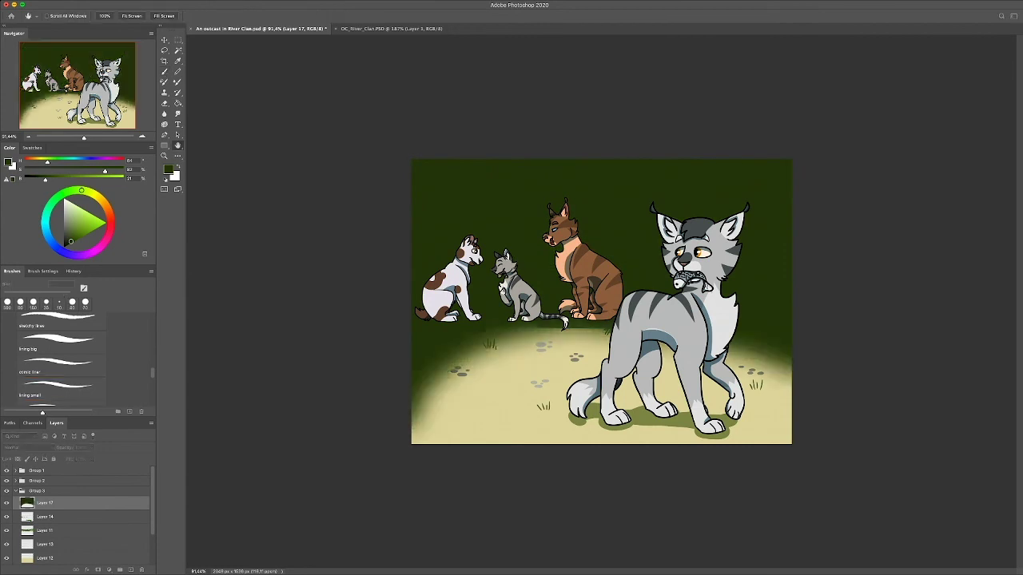
{"action": "left_click_drag", "start_coordinate": [64, 447], "coordinate": [48, 447]}
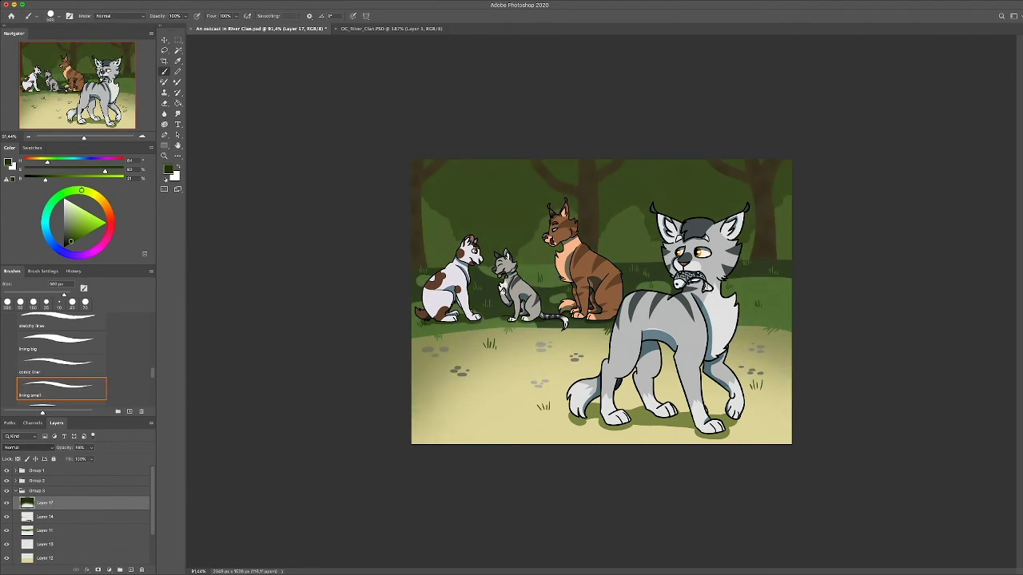
Paint soft yellow light across the sandy ground on a new layer above the dark shading
{"action": "key", "text": "ctrl+shift+alt+n"}
{"action": "left_click_drag", "start_coordinate": [479, 400], "coordinate": [559, 376]}
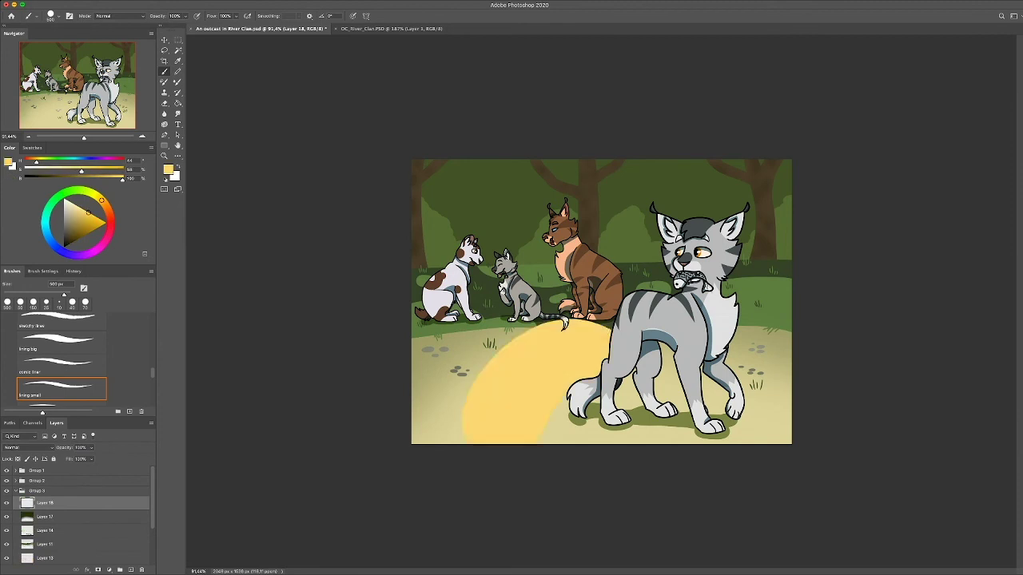
{"action": "key", "text": "ctrl+z"}
{"action": "mouse_move", "coordinate": [448, 415]}
{"action": "left_mouse_down"}
{"action": "mouse_move", "coordinate": [607, 344]}
{"action": "mouse_move", "coordinate": [735, 423]}
{"action": "left_mouse_up"}
Reduce the opacity of the ground's yellow light layer and set its blend mode to Screen
{"action": "left_click_drag", "start_coordinate": [64, 448], "coordinate": [48, 447]}
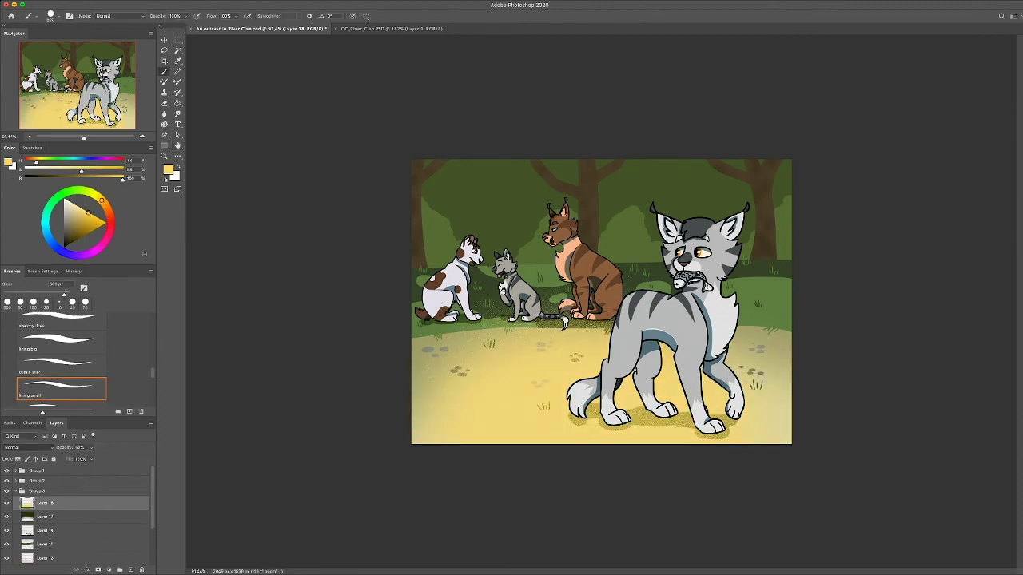
{"action": "key", "text": "shift+plus"}
{"action": "key", "text": "shift+plus"}
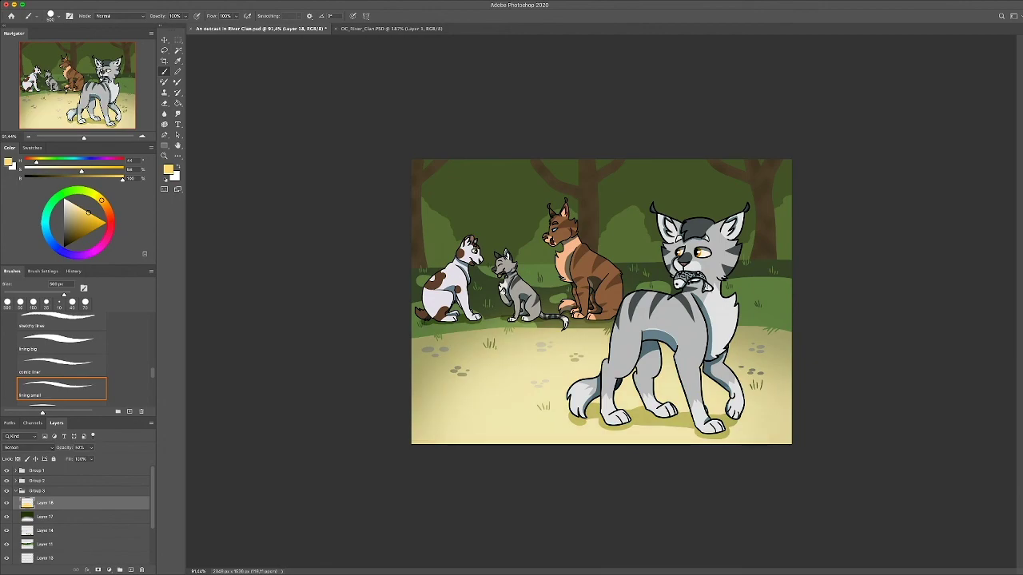
Paint soft yellow light over the large striped cat and the ground on a new layer above all groups
{"action": "key", "text": "ctrl+shift+alt+n"}
{"action": "mouse_move", "coordinate": [687, 219]}
{"action": "left_mouse_down"}
{"action": "mouse_move", "coordinate": [707, 263]}
{"action": "mouse_move", "coordinate": [695, 411]}
{"action": "mouse_move", "coordinate": [631, 343]}
{"action": "left_mouse_up"}
Set the top yellow light layer's blend mode to Lighten and its opacity to 13%
{"action": "key", "text": "shift+plus"}
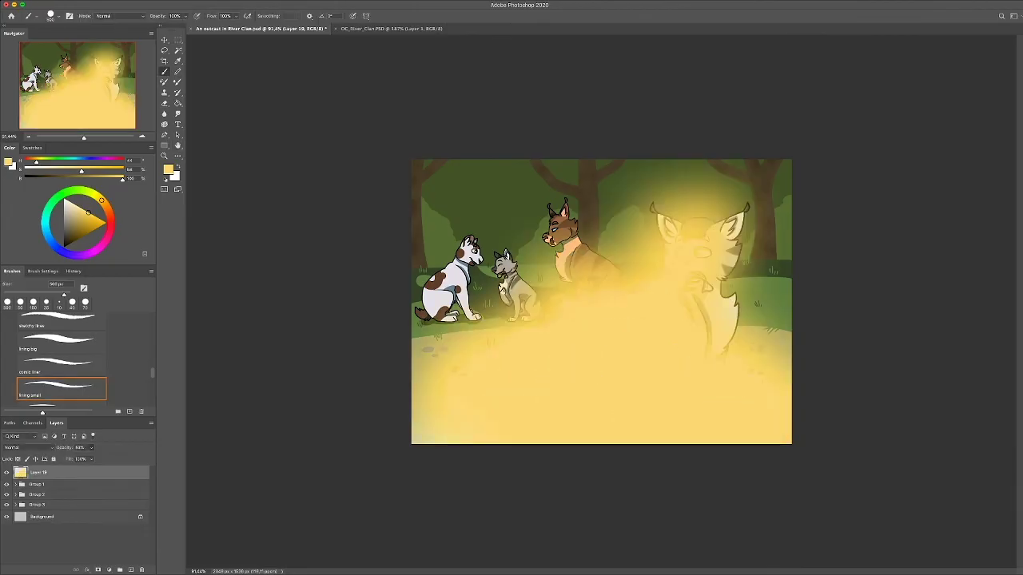
{"action": "key", "text": "shift+plus"}
{"action": "key", "text": "shift+plus"}
{"action": "key", "text": "4"}
{"action": "key", "text": "9"}
{"action": "key", "text": "shift+plus"}
{"action": "key", "text": "shift+plus"}
{"action": "key", "text": "shift+plus"}
{"action": "key", "text": "shift+plus"}
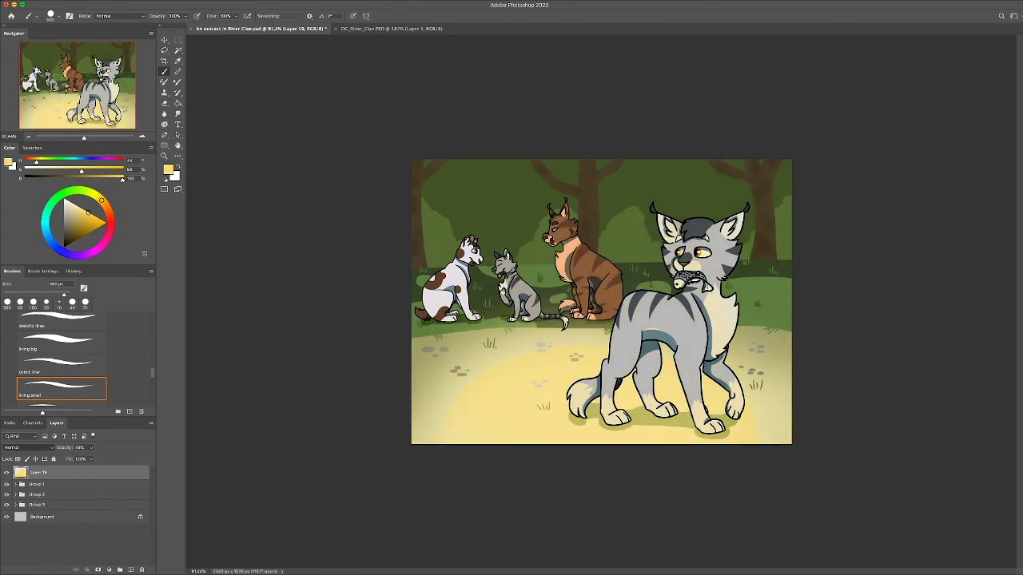
{"action": "key", "text": "shift+plus"}
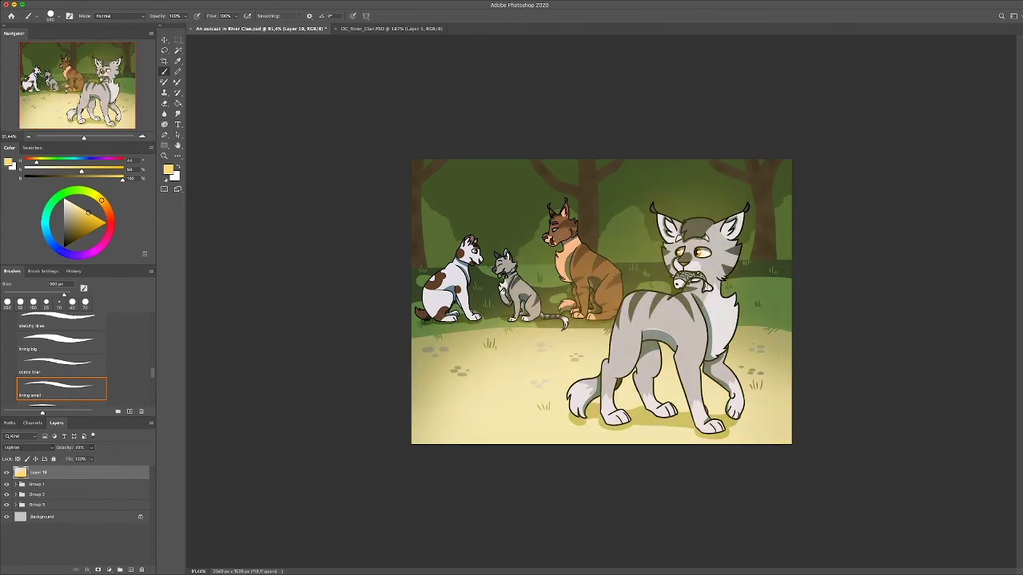
{"action": "key", "text": "1"}
{"action": "key", "text": "3"}
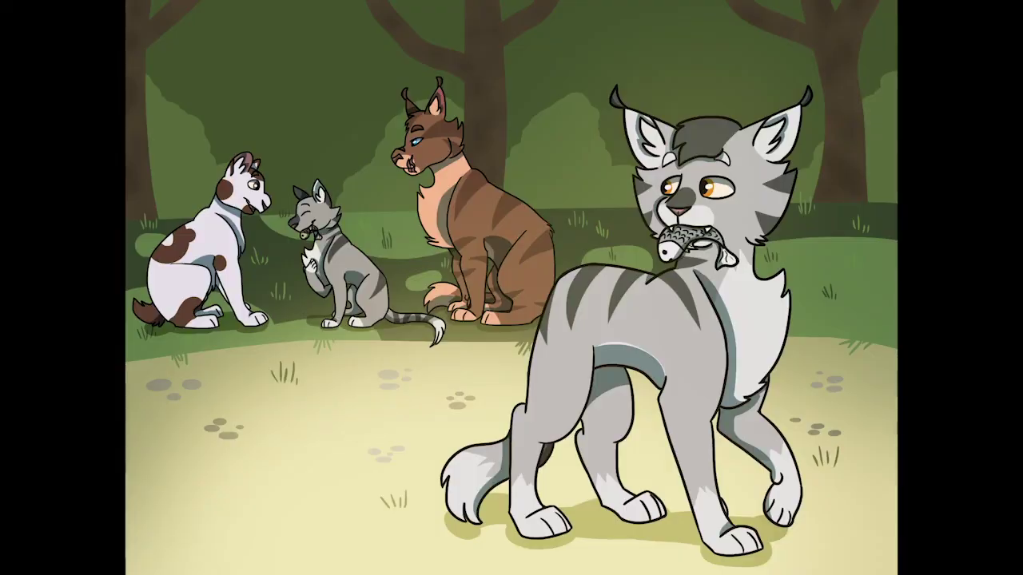